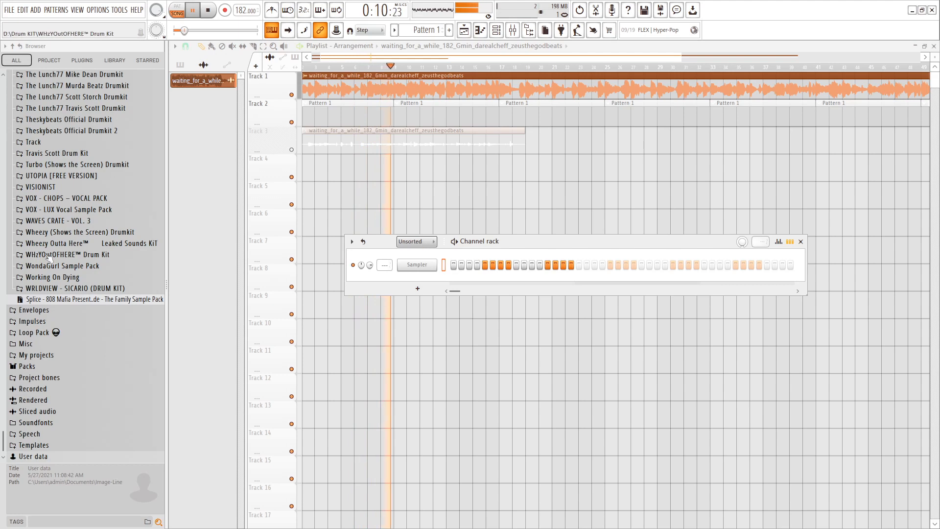
Open the WRLDVIEW - SICARIO drum kit, audition its samples, and add WV [hihat] sliddin as a new channel.
{"action": "left_click", "coordinate": [96, 288]}
{"action": "scroll", "coordinate": [94, 287], "scroll_direction": "down", "scroll_amount": 12}
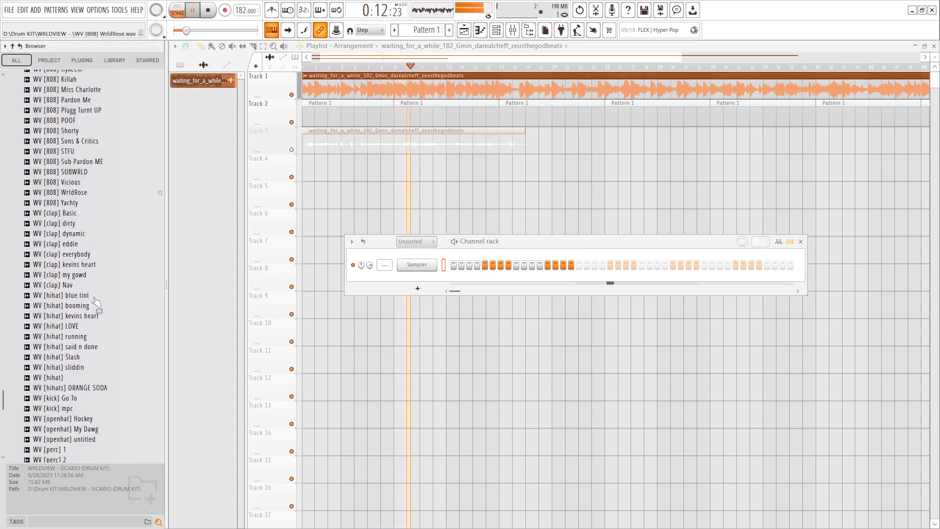
{"action": "left_click", "coordinate": [92, 206]}
{"action": "left_click", "coordinate": [91, 196]}
{"action": "left_click", "coordinate": [88, 186]}
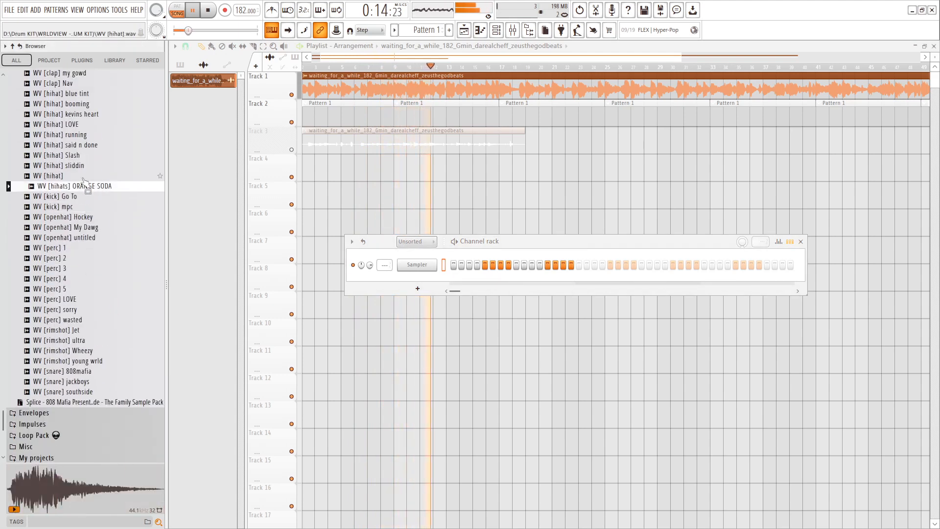
{"action": "left_click", "coordinate": [82, 177]}
{"action": "left_click", "coordinate": [83, 165]}
{"action": "left_click", "coordinate": [83, 185]}
{"action": "left_click_drag", "start_coordinate": [83, 165], "coordinate": [419, 281]}
Route the hi-hat channel to mixer track 2, set it to Cut itself, and open its piano roll.
{"action": "right_click", "coordinate": [419, 280]}
{"action": "left_click", "coordinate": [360, 288]}
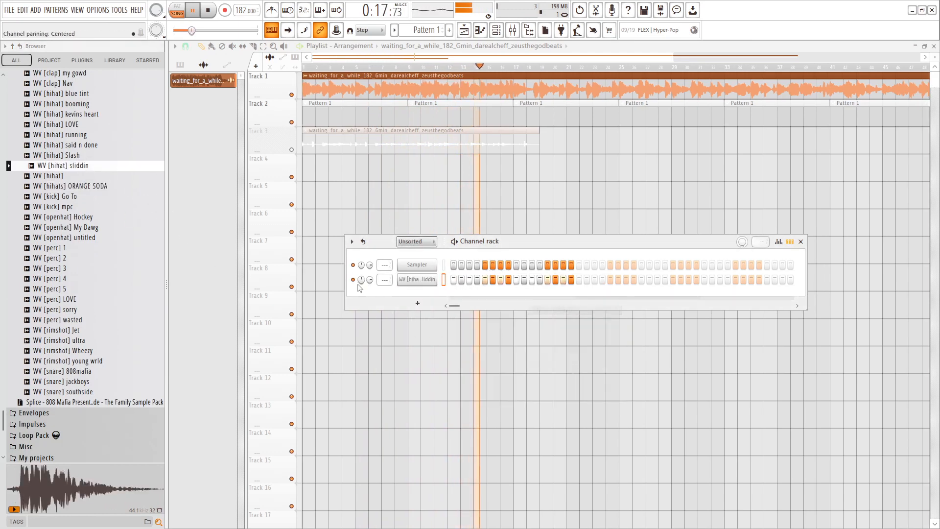
{"action": "right_click", "coordinate": [401, 278]}
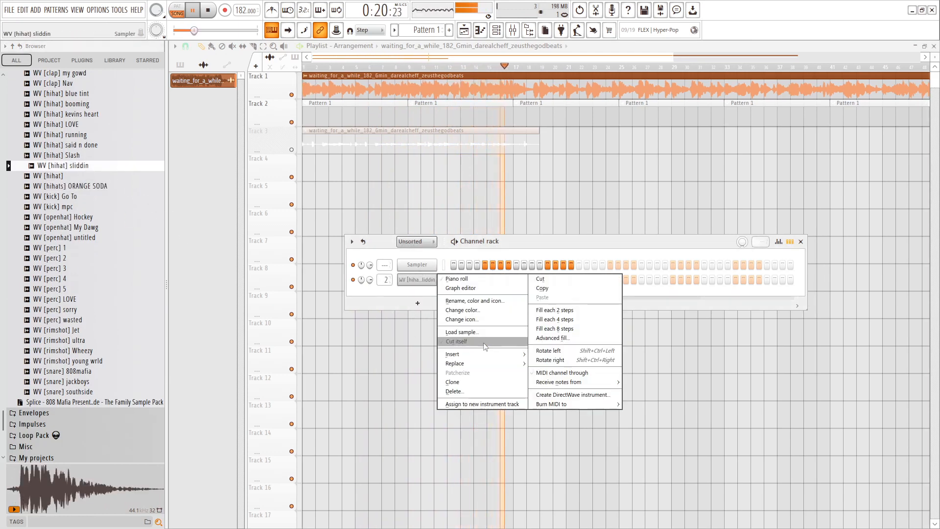
{"action": "left_click", "coordinate": [431, 290]}
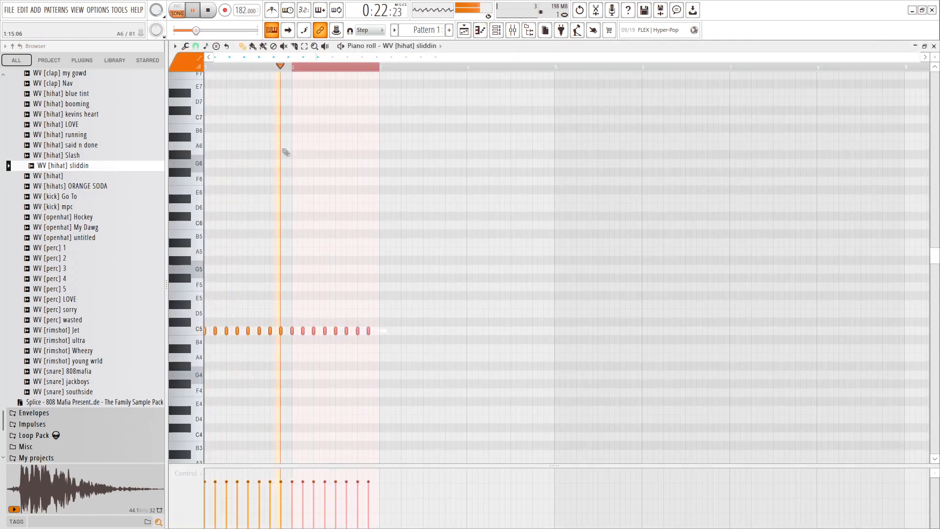
Stop playback and clear all the existing hi-hat notes from the piano roll.
{"action": "key", "text": "Delete"}
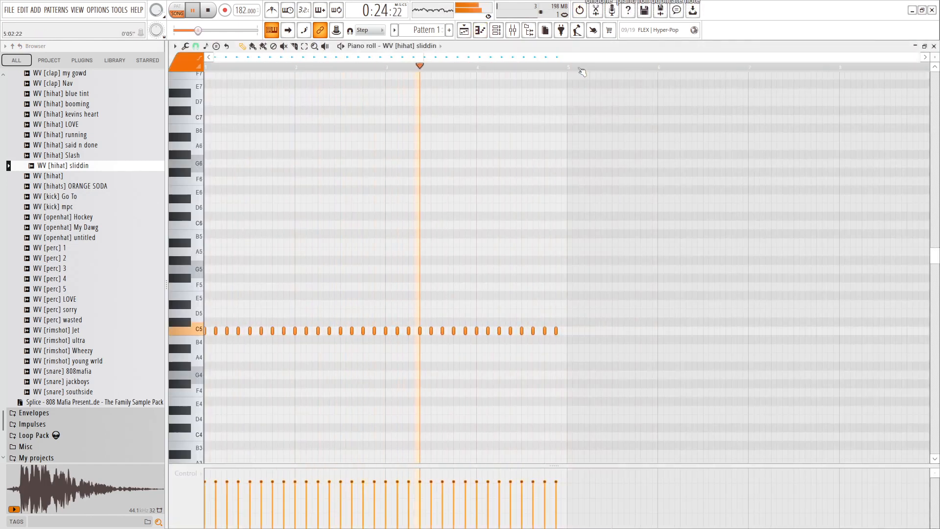
{"action": "key", "text": "space"}
{"action": "key", "text": "ctrl+a"}
{"action": "key", "text": "Delete"}
Place a C5 hi-hat note at the start of the pattern and duplicate it with a lower velocity on the second note.
{"action": "left_click", "coordinate": [211, 332]}
{"action": "scroll", "coordinate": [212, 334], "scroll_direction": "up", "scroll_amount": 3}
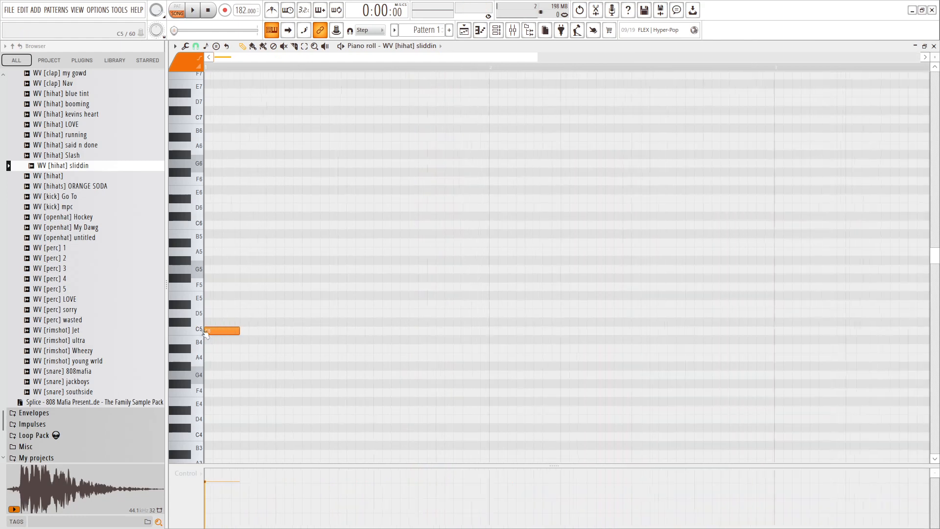
{"action": "key", "text": "ctrl+b"}
{"action": "scroll", "coordinate": [314, 319], "scroll_direction": "up", "scroll_amount": 1}
{"action": "left_click_drag", "start_coordinate": [375, 275], "coordinate": [206, 379]}
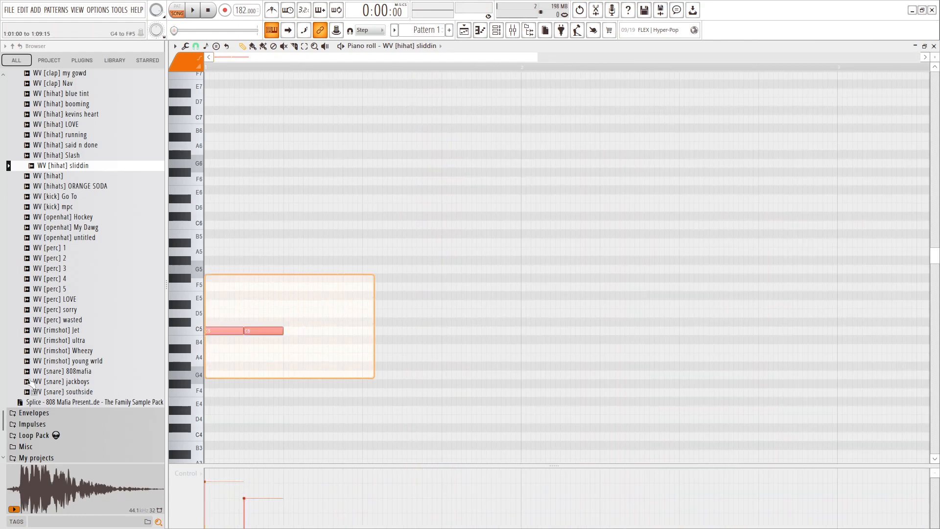
Repeat the alternating-velocity hi-hat pair on C5 across about the first four and a half bars.
{"action": "key", "text": "ctrl+b"}
{"action": "scroll", "coordinate": [343, 308], "scroll_direction": "down", "scroll_amount": 3}
{"action": "key", "text": "space"}
{"action": "left_click_drag", "start_coordinate": [368, 293], "coordinate": [208, 343]}
{"action": "key", "text": "ctrl+b"}
{"action": "key", "text": "ctrl+b"}
{"action": "left_click_drag", "start_coordinate": [416, 298], "coordinate": [209, 345]}
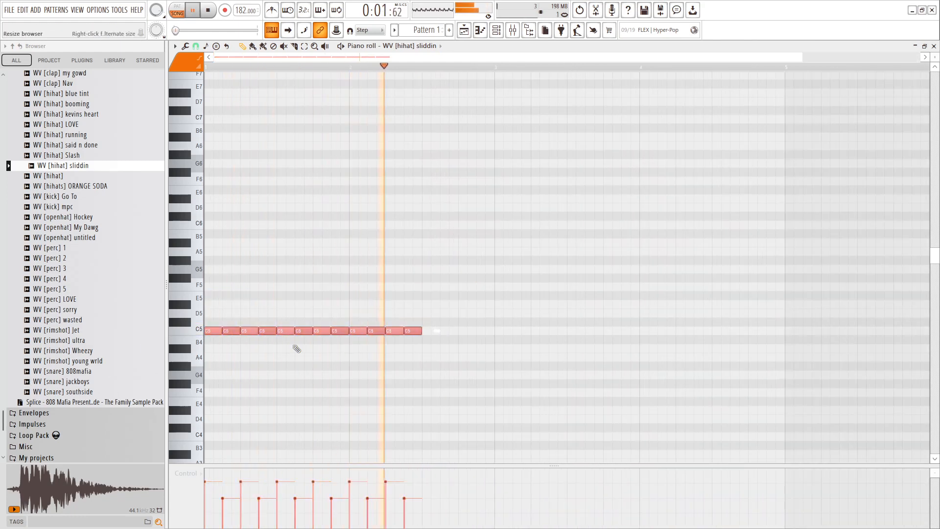
{"action": "key", "text": "ctrl+b"}
{"action": "scroll", "coordinate": [487, 319], "scroll_direction": "down", "scroll_amount": 2}
{"action": "key", "text": "ctrl+b"}
Extend the alternating hi-hat notes to fill eight bars and clear the selection.
{"action": "left_click_drag", "start_coordinate": [680, 310], "coordinate": [646, 343]}
{"action": "key", "text": "ctrl+b"}
{"action": "key", "text": "ctrl+b"}
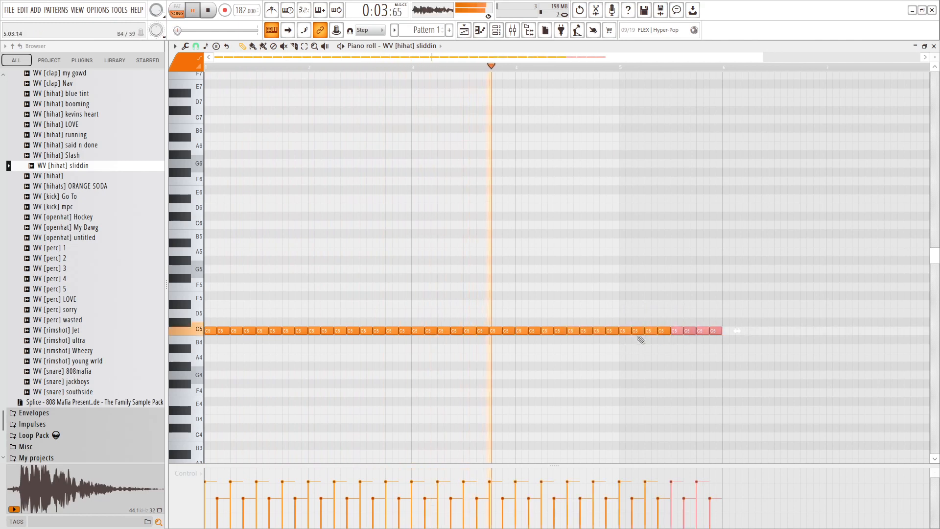
{"action": "scroll", "coordinate": [678, 300], "scroll_direction": "down", "scroll_amount": 1}
{"action": "left_click_drag", "start_coordinate": [678, 298], "coordinate": [531, 361]}
{"action": "key", "text": "ctrl+b"}
{"action": "key", "text": "ctrl+b"}
{"action": "key", "text": "ctrl+b"}
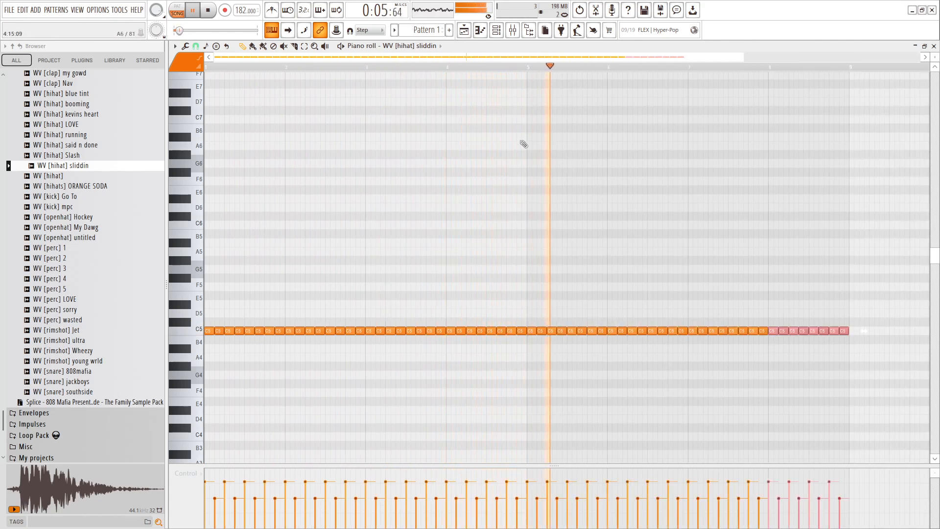
{"action": "key", "text": "ctrl+d"}
Audition the kit's rimshots and snares and add WV [snare] southside as a new channel on mixer track 3.
{"action": "key", "text": "F6"}
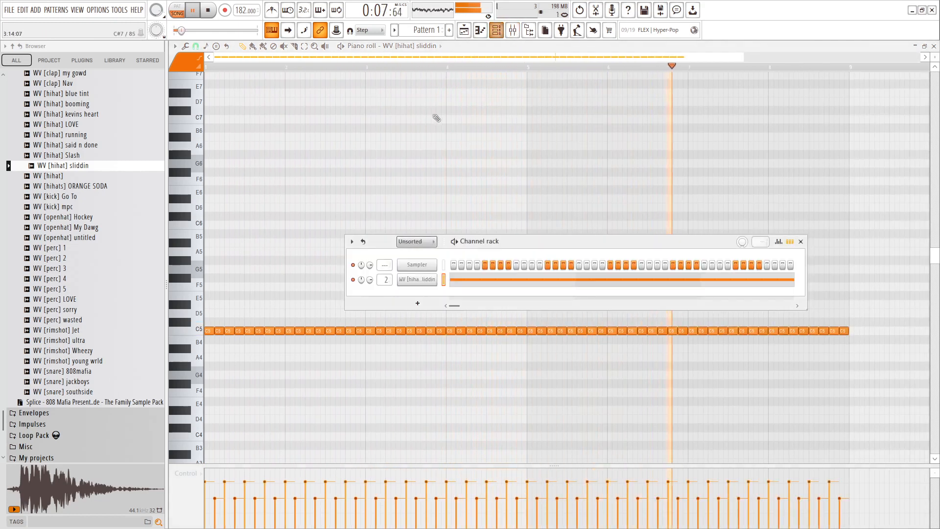
{"action": "scroll", "coordinate": [105, 273], "scroll_direction": "down", "scroll_amount": 4}
{"action": "left_click", "coordinate": [98, 228]}
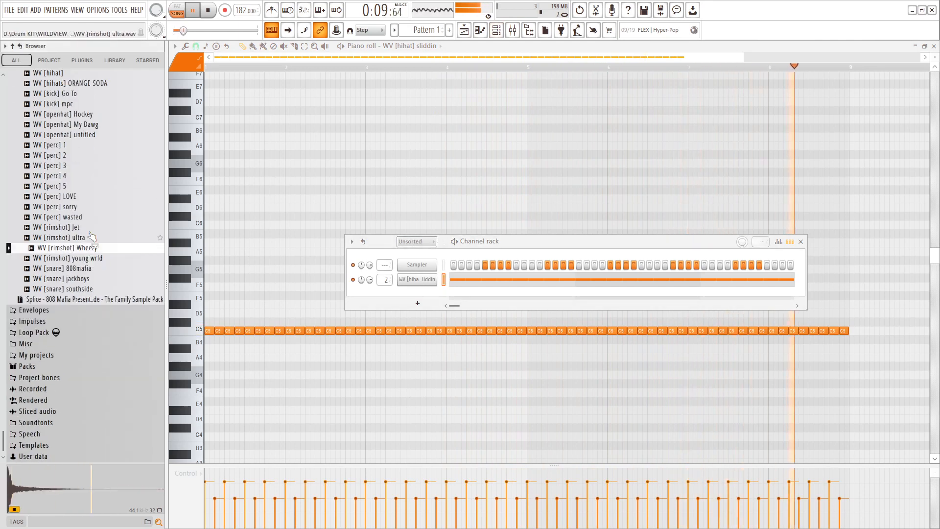
{"action": "left_click", "coordinate": [93, 268]}
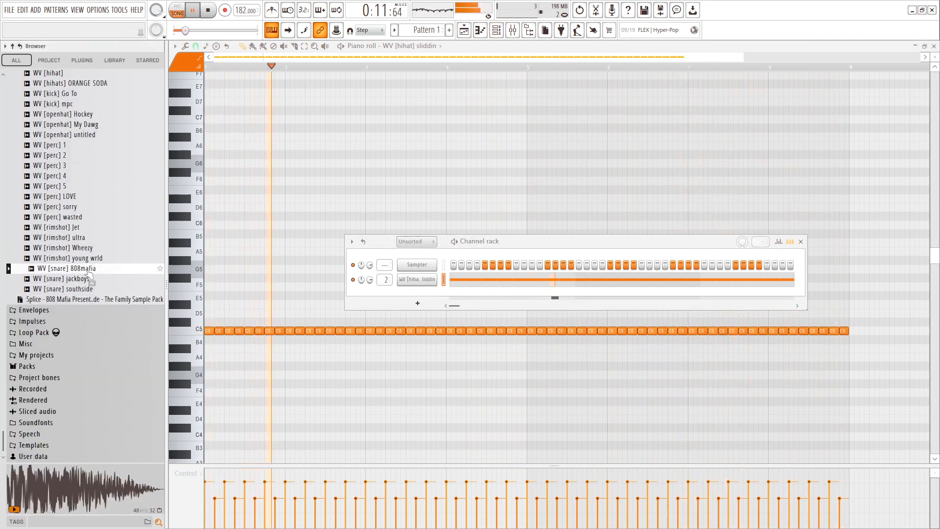
{"action": "left_click", "coordinate": [93, 288]}
{"action": "left_click_drag", "start_coordinate": [93, 289], "coordinate": [416, 294]}
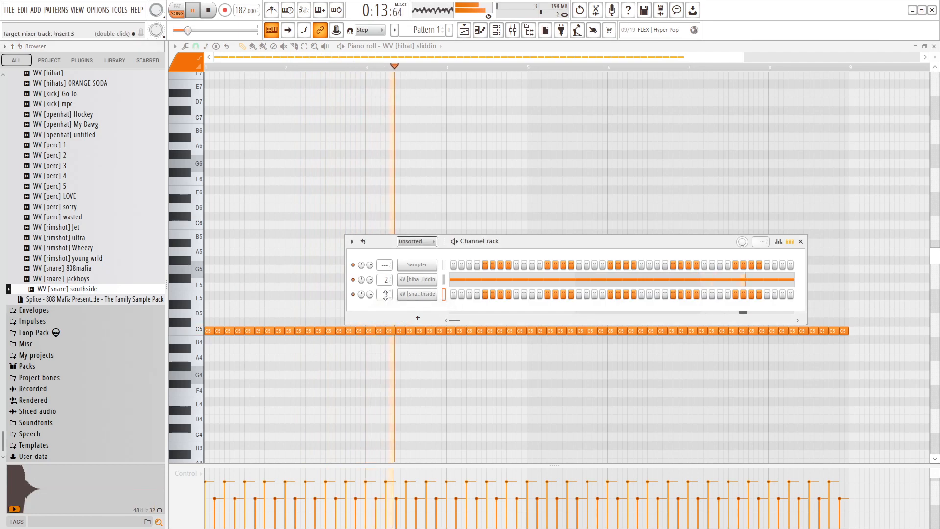
Set the snare channel to Cut itself and open its piano roll.
{"action": "right_click", "coordinate": [435, 294]}
{"action": "left_click", "coordinate": [458, 356]}
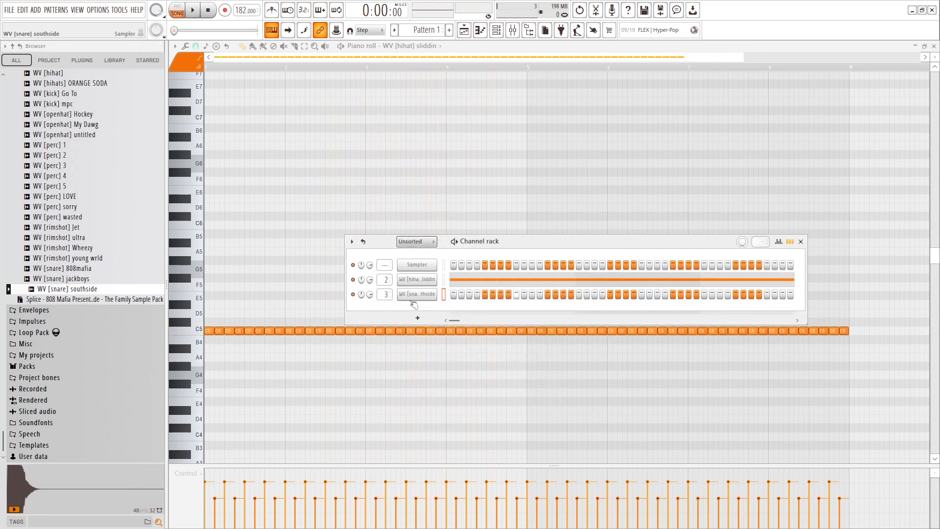
{"action": "right_click", "coordinate": [416, 294]}
{"action": "left_click", "coordinate": [456, 294]}
Place C5 snare notes on step 9 of bars 1 and 2, playing the pattern to check their timing.
{"action": "left_click", "coordinate": [431, 330]}
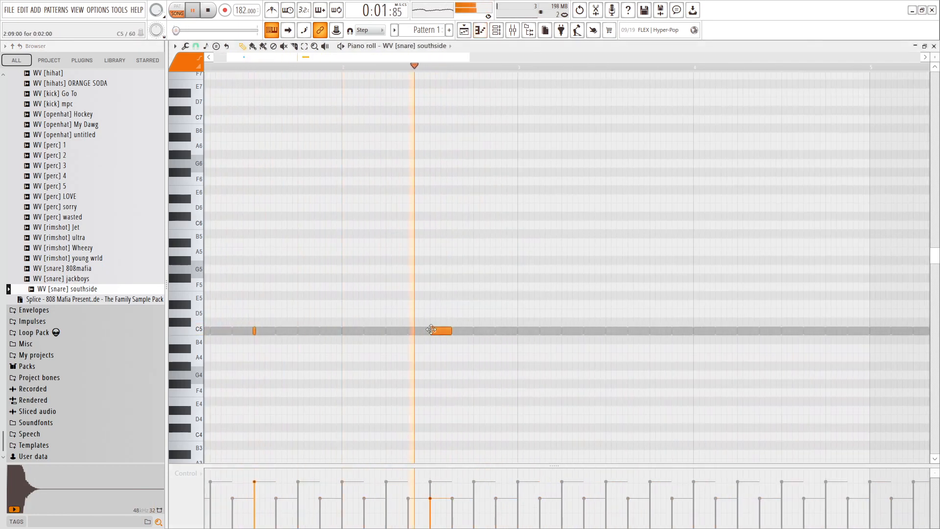
{"action": "key", "text": "space"}
{"action": "scroll", "coordinate": [352, 343], "scroll_direction": "down", "scroll_amount": 2, "text": "ctrl"}
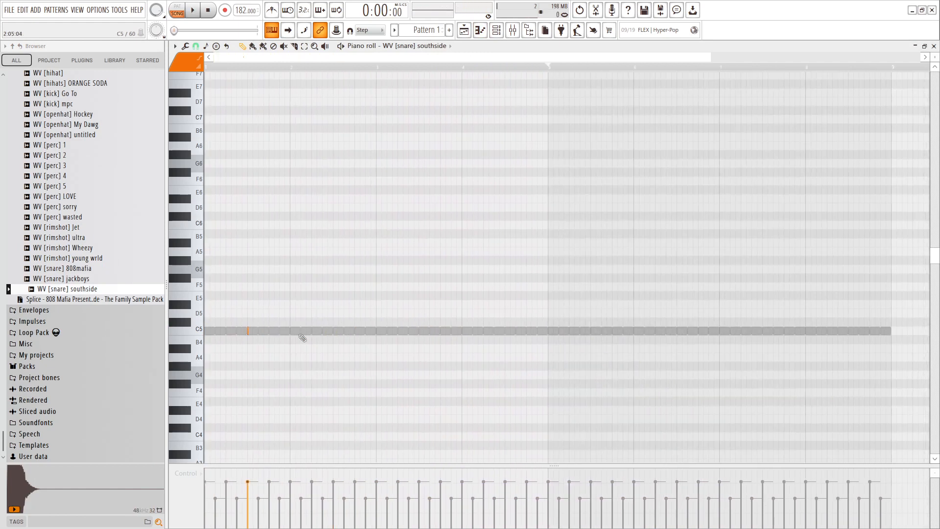
{"action": "key", "text": "space"}
{"action": "scroll", "coordinate": [326, 333], "scroll_direction": "up", "scroll_amount": 2, "text": "ctrl"}
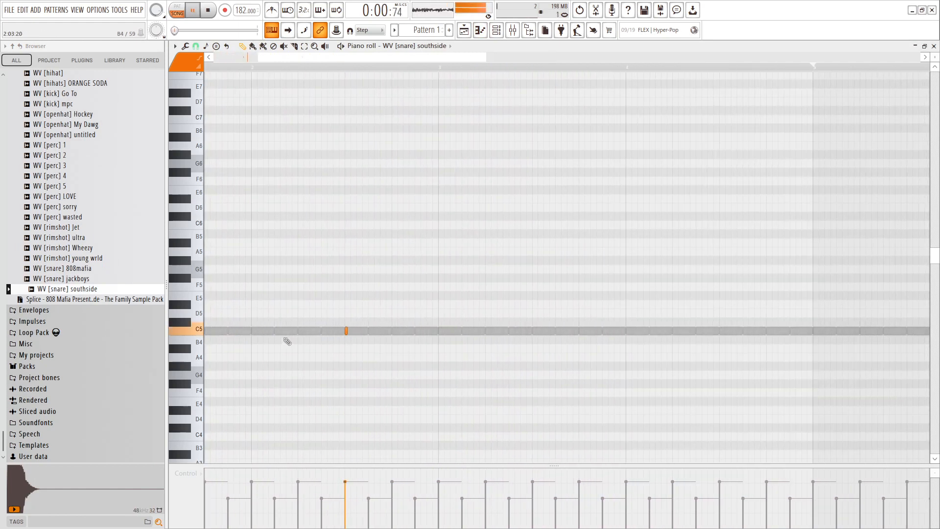
{"action": "left_click", "coordinate": [273, 331]}
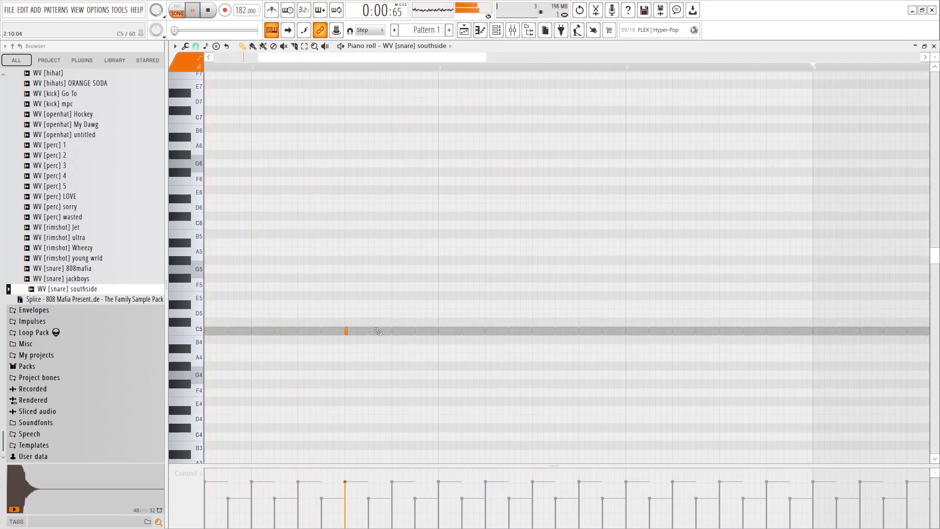
Try an extra C5 snare note near the end of bar 2.
{"action": "left_click", "coordinate": [415, 331]}
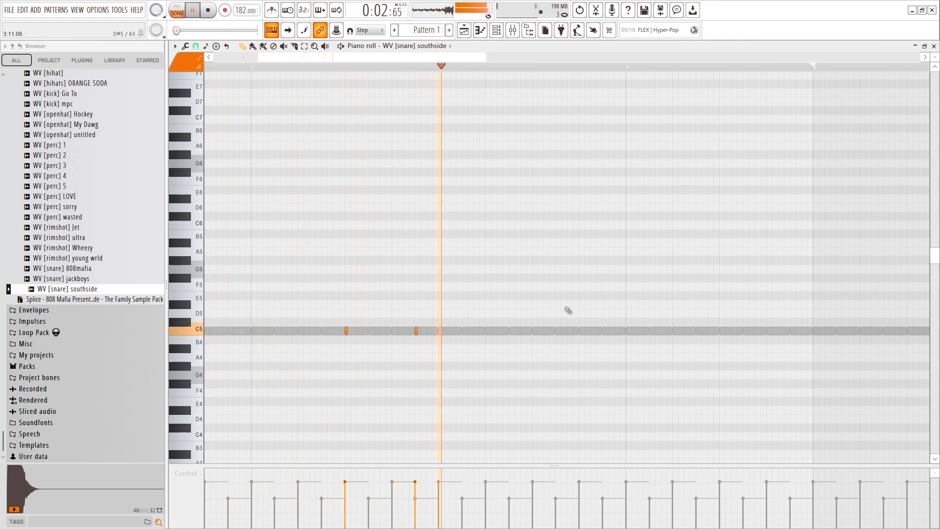
{"action": "scroll", "coordinate": [515, 335], "scroll_direction": "down", "scroll_amount": 2, "text": "ctrl"}
{"action": "scroll", "coordinate": [495, 337], "scroll_direction": "up", "scroll_amount": 2, "text": "ctrl"}
{"action": "key", "text": "space"}
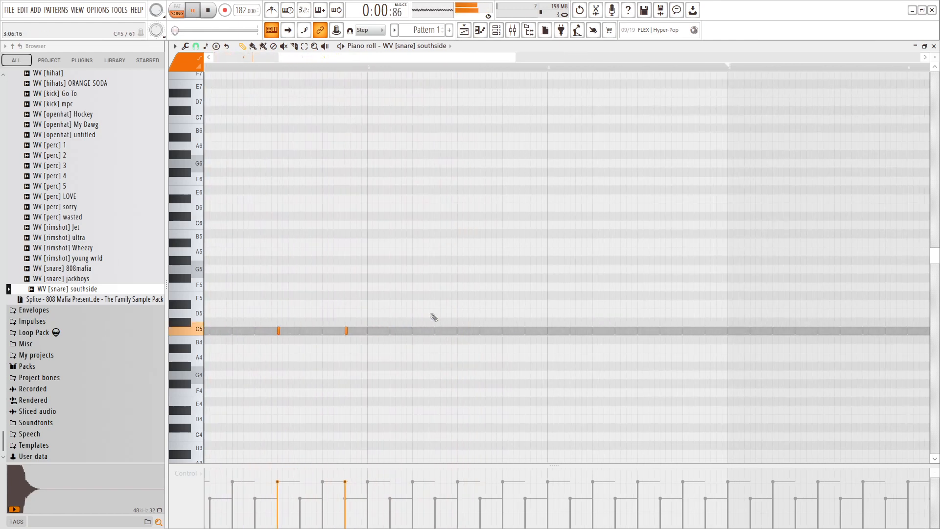
Add C5 snare notes on step 9 of bars 3 and 4, and duplicate the four-bar snare pattern into bars 5 to 8.
{"action": "left_click", "coordinate": [458, 331]}
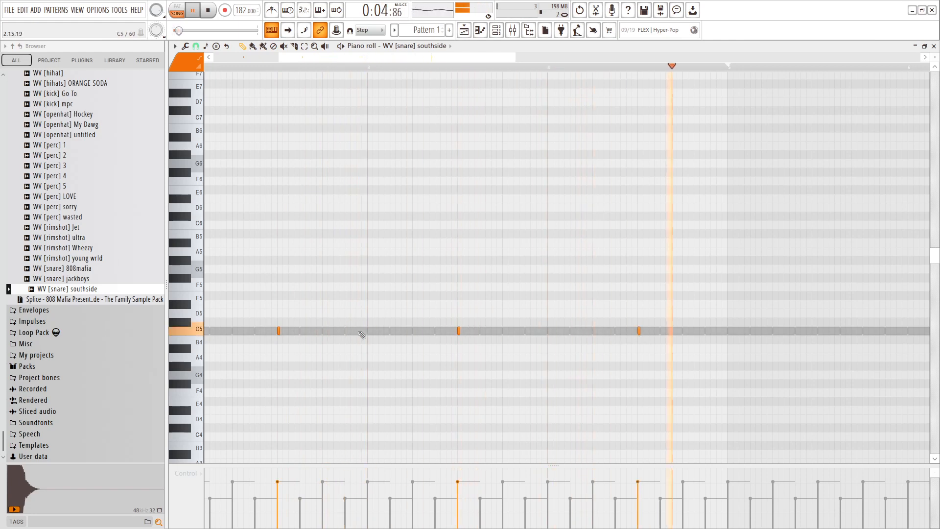
{"action": "scroll", "coordinate": [361, 336], "scroll_direction": "down", "scroll_amount": 3, "text": "ctrl"}
{"action": "left_click_drag", "start_coordinate": [447, 61], "coordinate": [205, 61]}
{"action": "key", "text": "ctrl+b"}
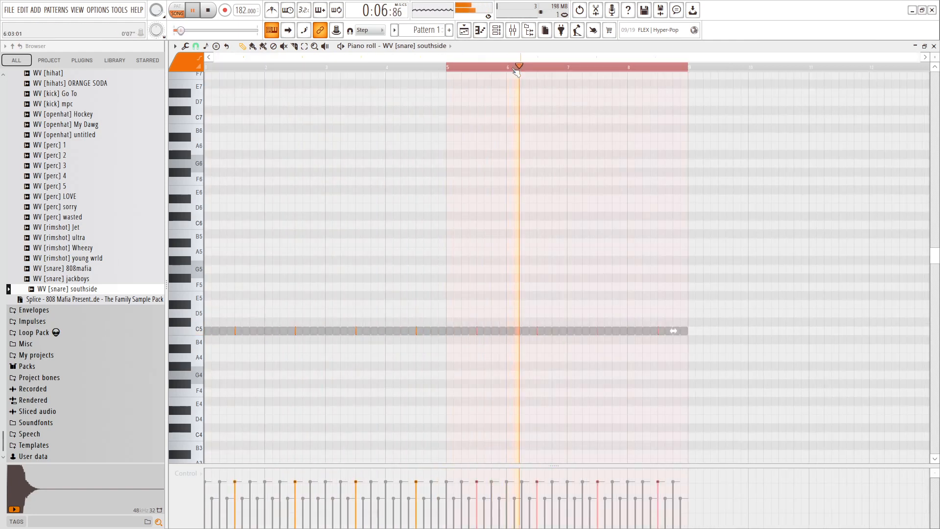
Audition the kit's hi-hats and claps and add WV [clap] kevins heart as a new channel on mixer track 4.
{"action": "key", "text": "F9"}
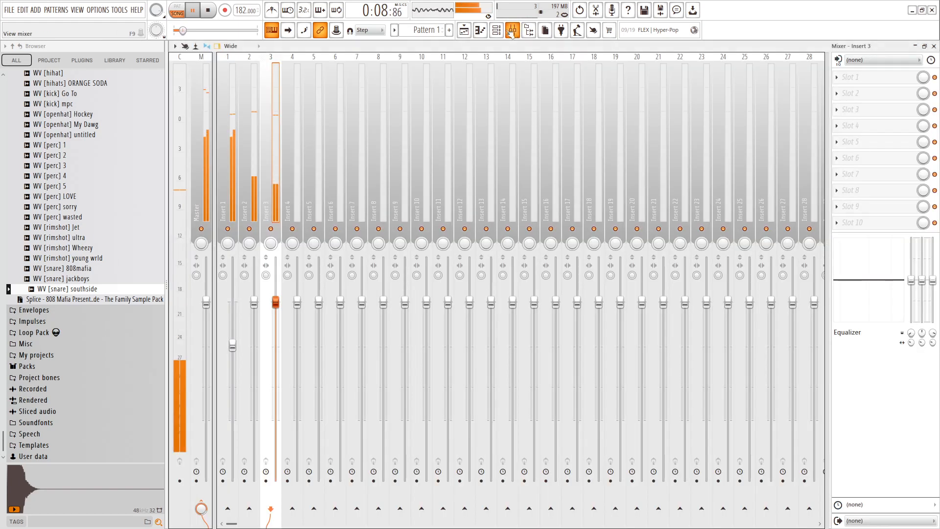
{"action": "key", "text": "F6"}
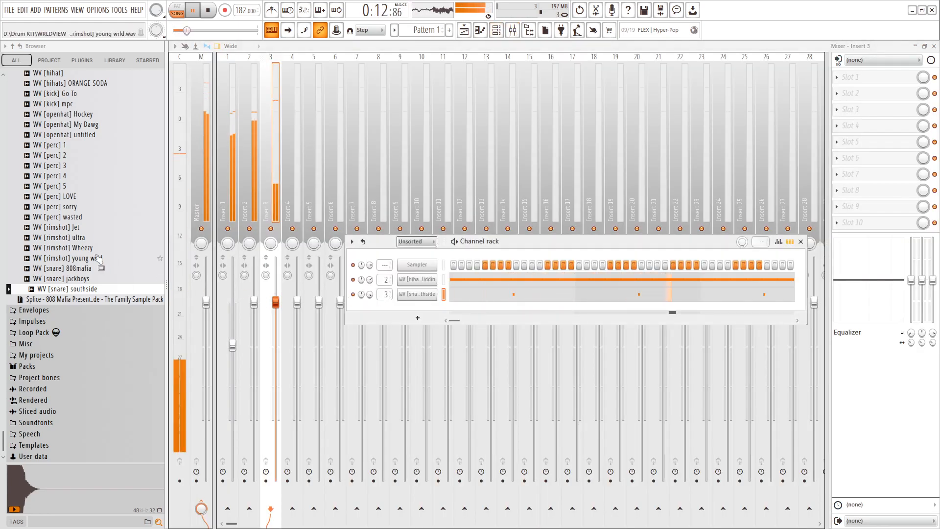
{"action": "scroll", "coordinate": [84, 343], "scroll_direction": "up", "scroll_amount": 7}
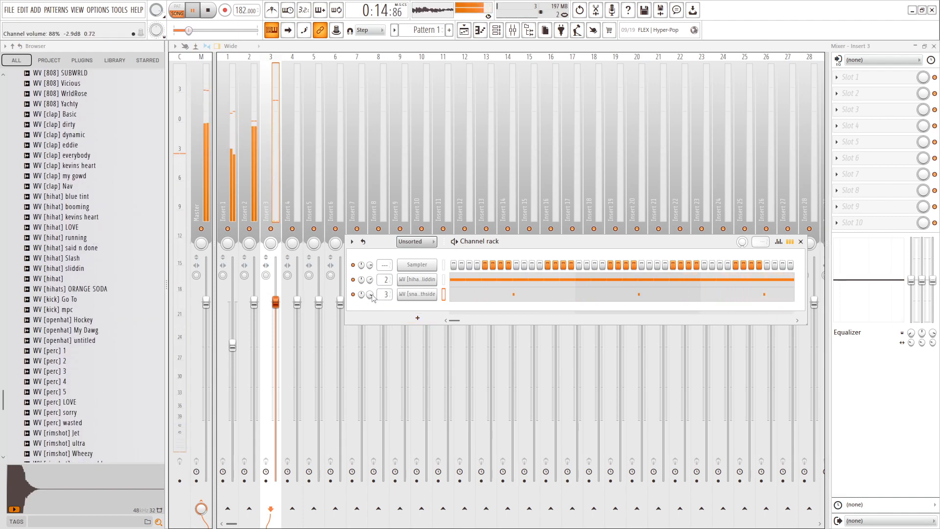
{"action": "left_click_drag", "start_coordinate": [68, 227], "coordinate": [81, 237]}
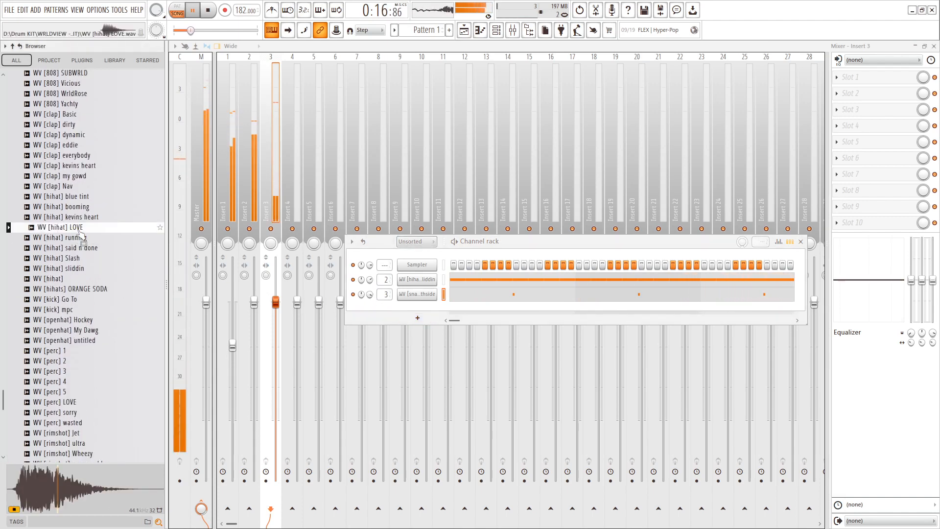
{"action": "left_click", "coordinate": [81, 207]}
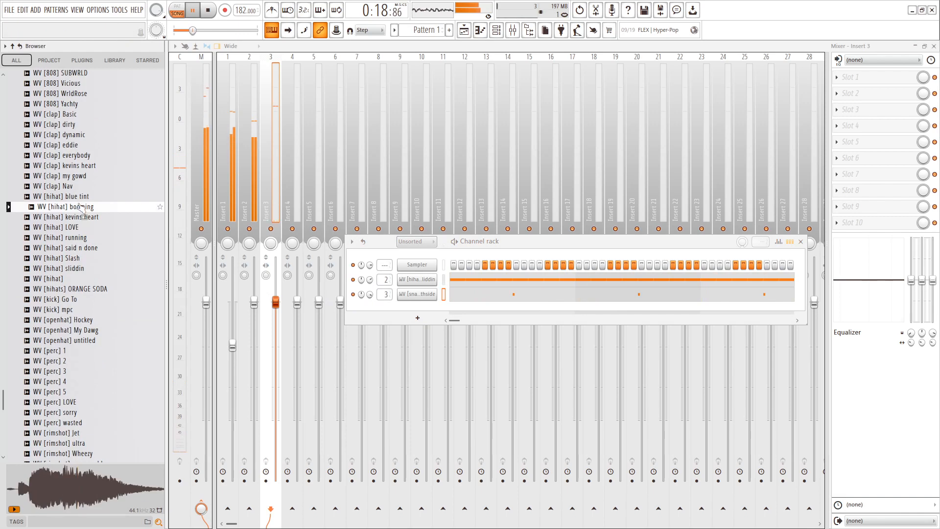
{"action": "left_click", "coordinate": [74, 176]}
{"action": "key", "text": "Down"}
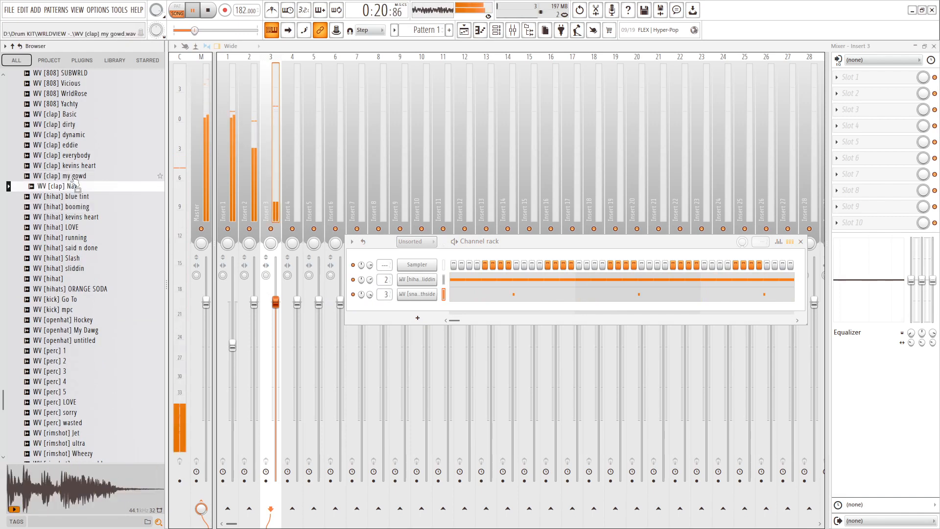
{"action": "key", "text": "Up"}
{"action": "key", "text": "Up"}
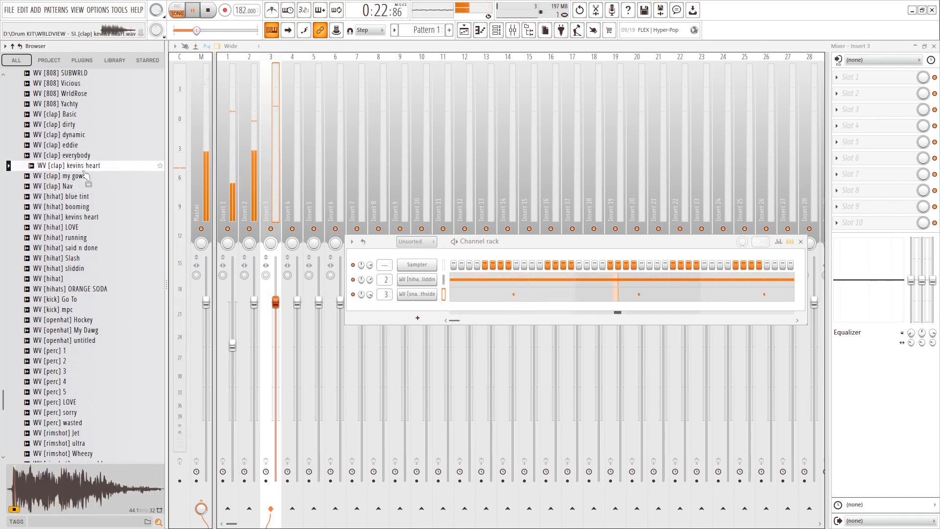
{"action": "left_click_drag", "start_coordinate": [86, 175], "coordinate": [372, 306]}
Set the clap channel to Cut itself and place C5 clap notes on step 3 of bars 2 and 4 in its piano roll.
{"action": "right_click", "coordinate": [437, 307]}
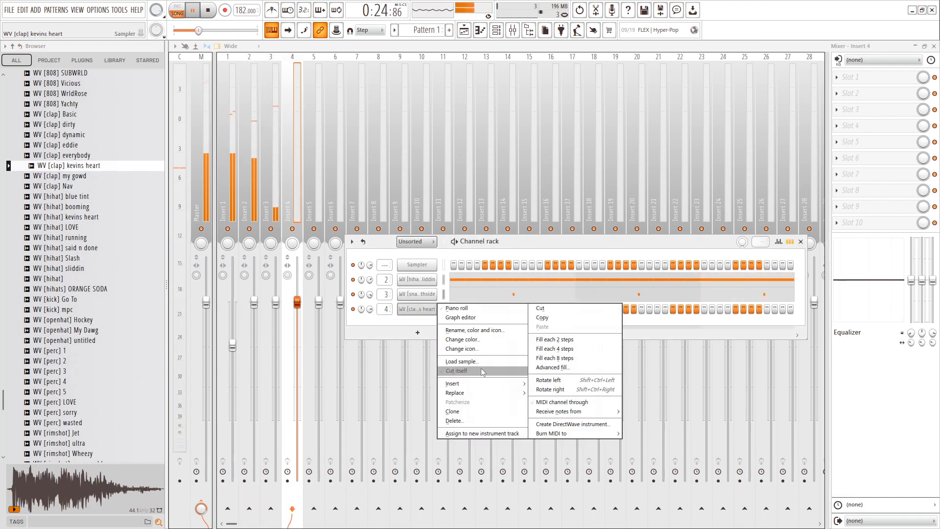
{"action": "left_click", "coordinate": [482, 371]}
{"action": "right_click", "coordinate": [437, 307]}
{"action": "left_click", "coordinate": [463, 308]}
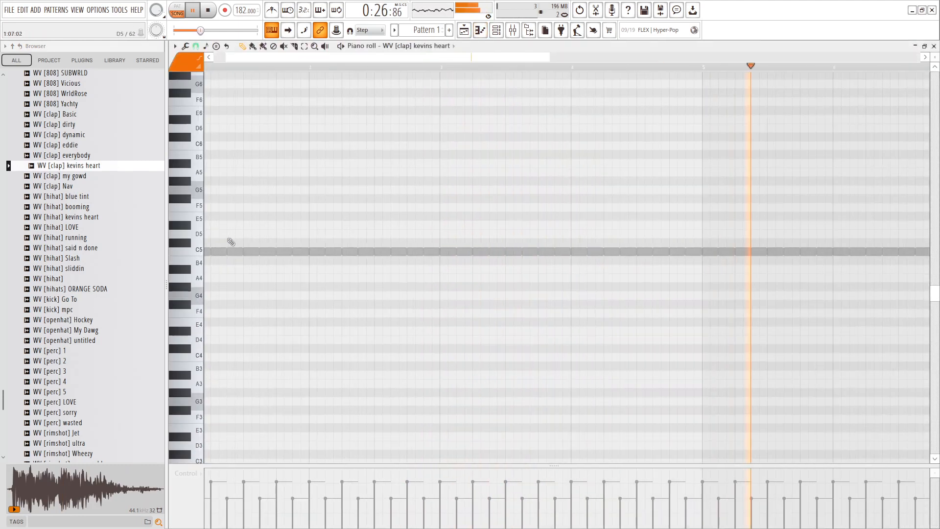
{"action": "scroll", "coordinate": [230, 242], "scroll_direction": "up", "scroll_amount": 3}
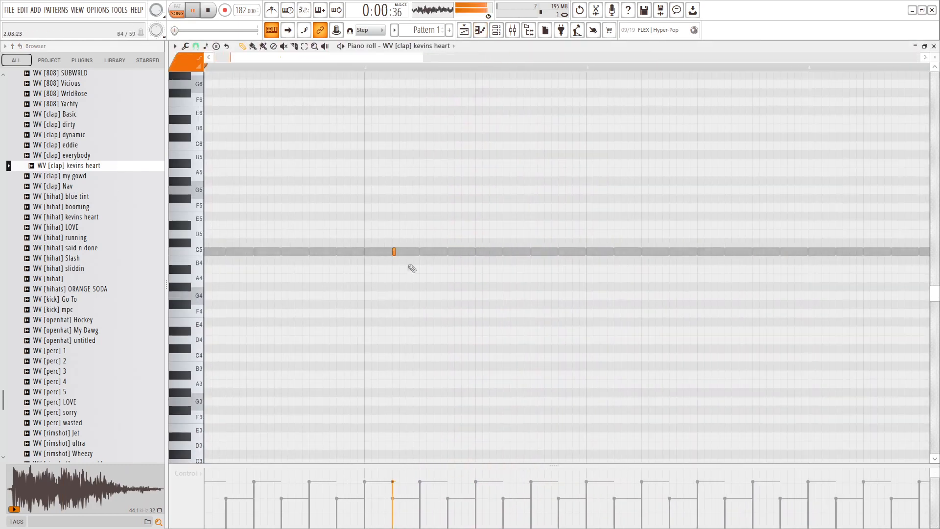
{"action": "scroll", "coordinate": [441, 274], "scroll_direction": "down", "scroll_amount": 3}
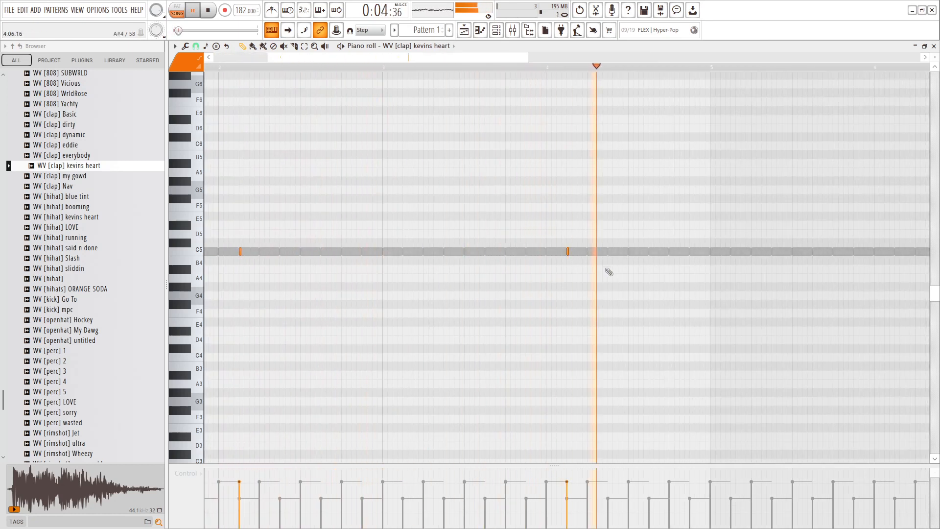
Duplicate the four-bar clap pattern into bars 5 to 8 and shift all clap notes to step 15 of bars 2, 4, 6 and 8.
{"action": "scroll", "coordinate": [528, 184], "scroll_direction": "down", "scroll_amount": 5}
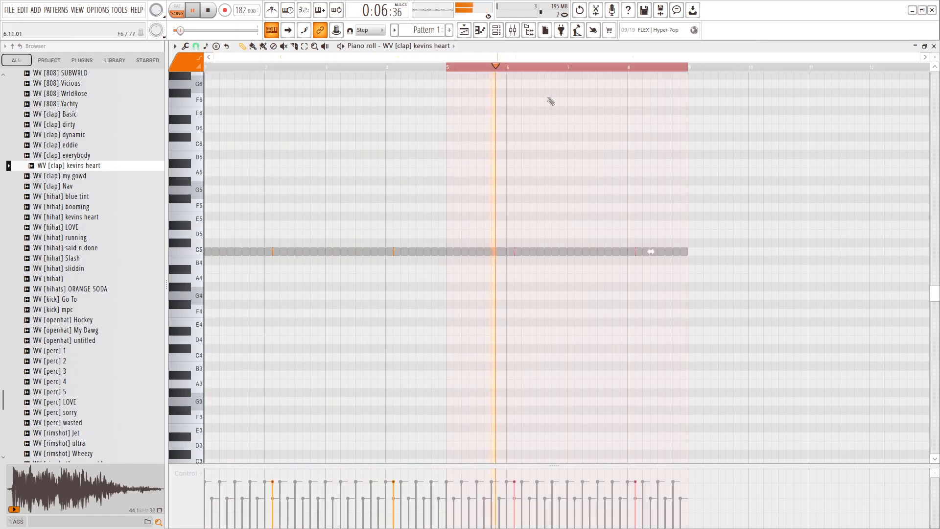
{"action": "left_click_drag", "start_coordinate": [775, 151], "coordinate": [132, 276]}
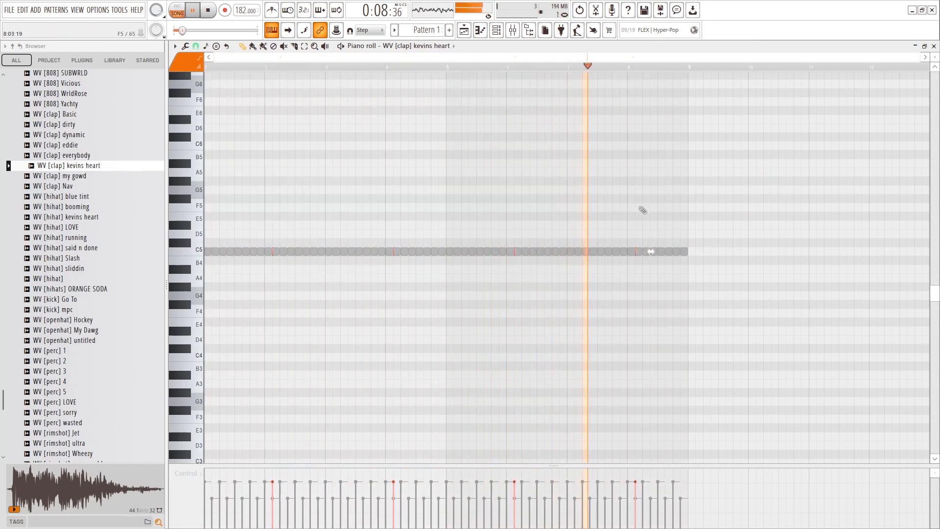
{"action": "scroll", "coordinate": [264, 252], "scroll_direction": "up", "scroll_amount": 4}
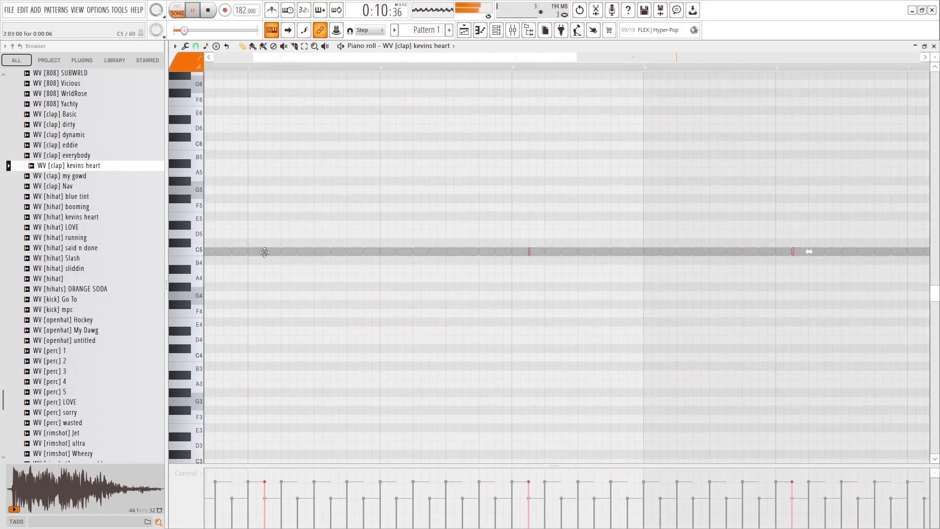
{"action": "scroll", "coordinate": [363, 263], "scroll_direction": "up", "scroll_amount": 4}
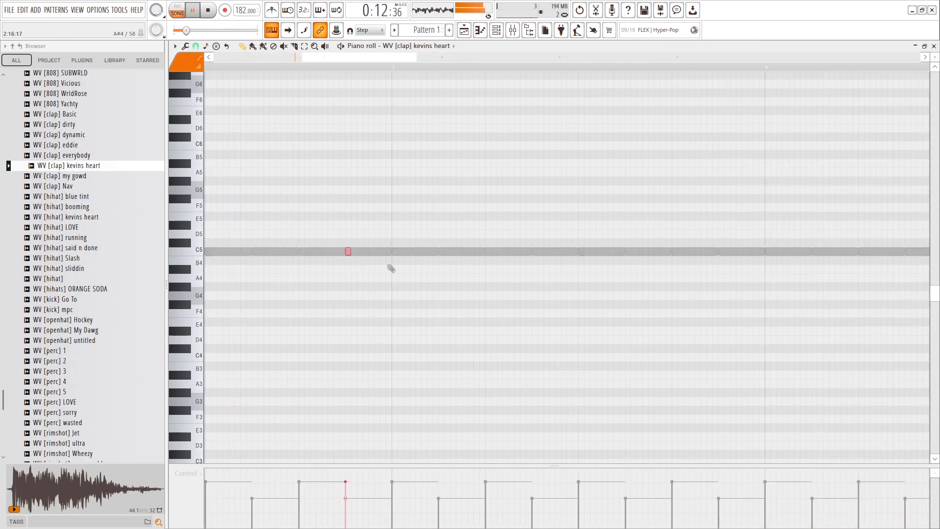
{"action": "scroll", "coordinate": [391, 262], "scroll_direction": "down", "scroll_amount": 5}
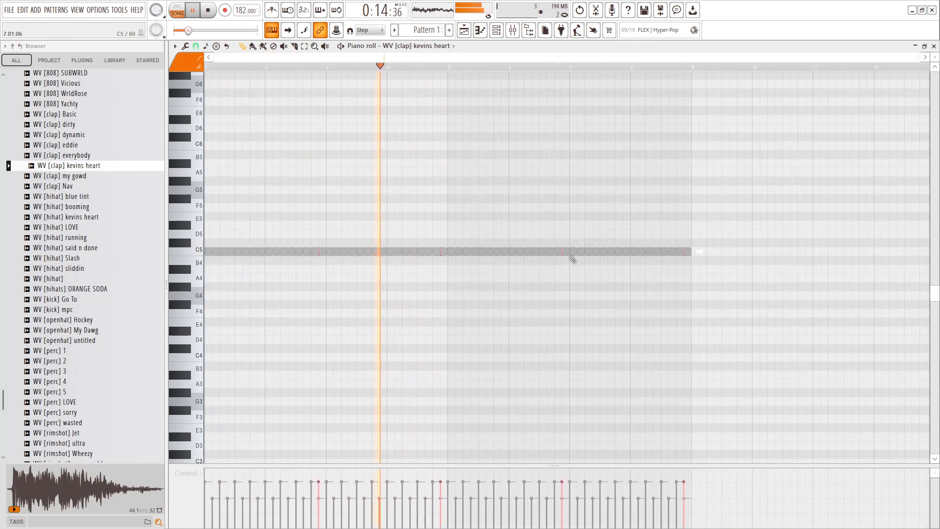
Fill the last two steps of bar 8 with a C5 clap roll of descending velocity, keeping only every second note.
{"action": "scroll", "coordinate": [720, 248], "scroll_direction": "up", "scroll_amount": 4}
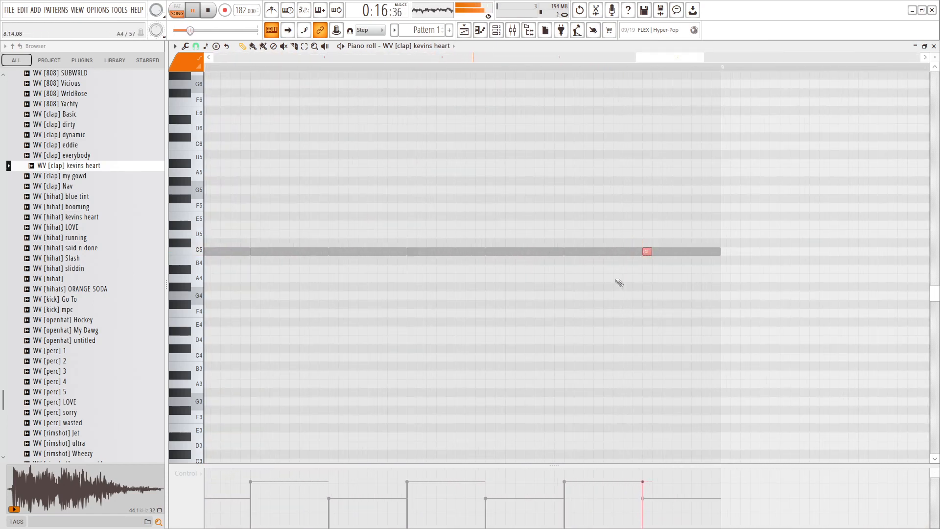
{"action": "left_click", "coordinate": [706, 252]}
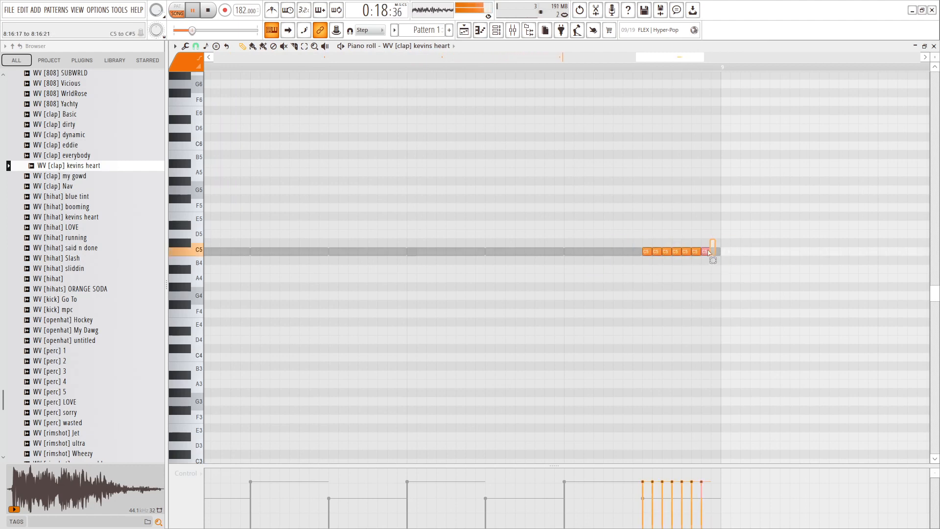
{"action": "left_click_drag", "start_coordinate": [655, 490], "coordinate": [711, 524]}
{"action": "scroll", "coordinate": [671, 428], "scroll_direction": "up", "scroll_amount": 2}
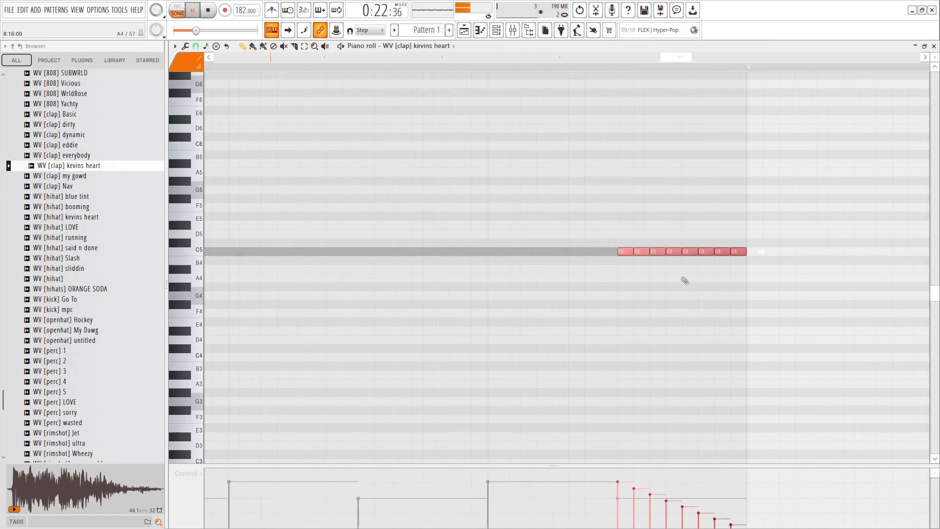
{"action": "right_click", "coordinate": [628, 251]}
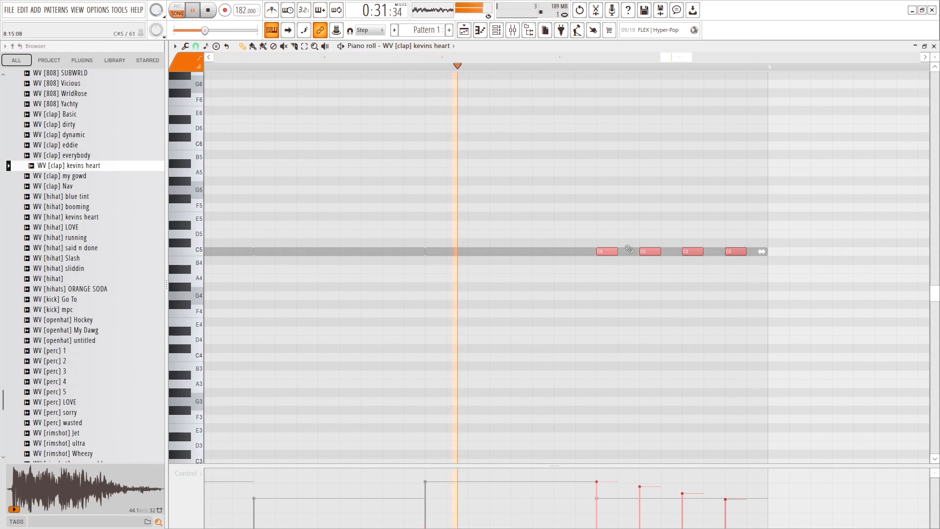
Add a C5 clap on step 11 of bar 8 and spread the roll over steps 13 to 16, with its first note on A4.
{"action": "scroll", "coordinate": [426, 252], "scroll_direction": "down", "scroll_amount": 4}
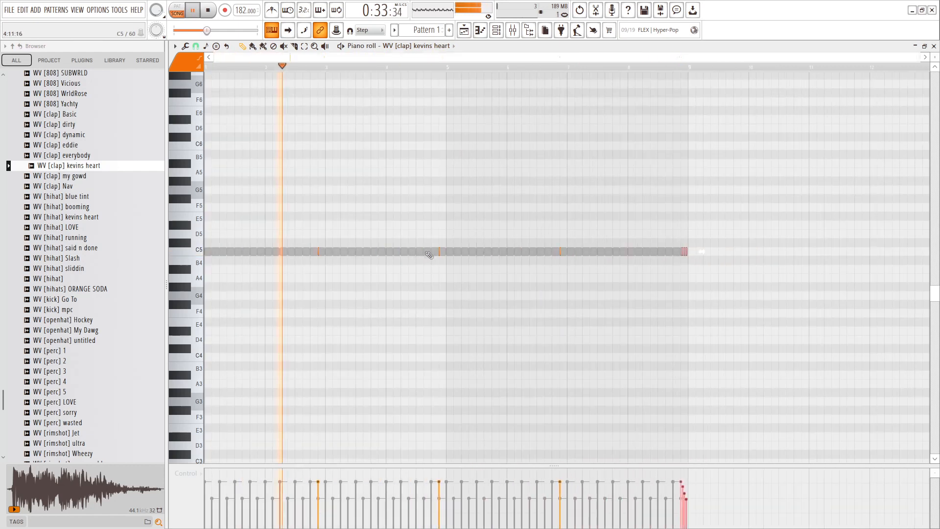
{"action": "scroll", "coordinate": [733, 264], "scroll_direction": "up", "scroll_amount": 4}
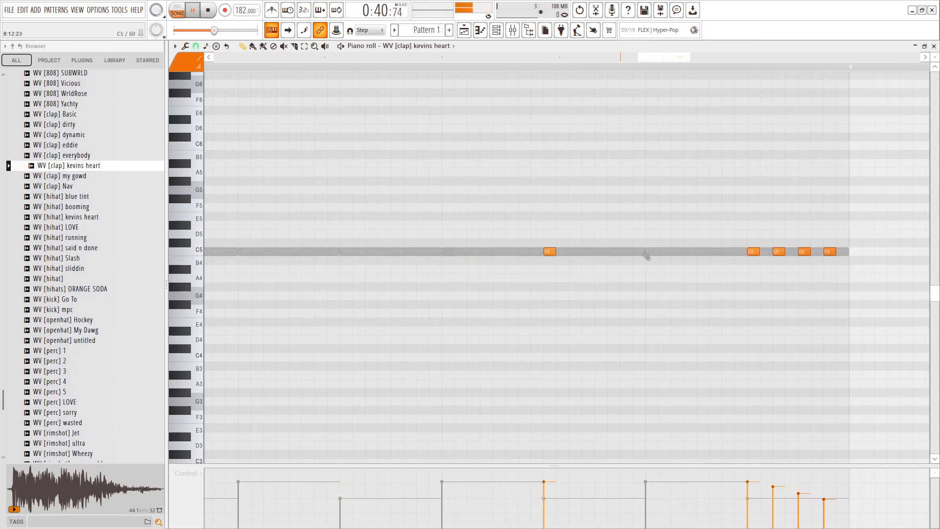
{"action": "left_click_drag", "start_coordinate": [876, 240], "coordinate": [648, 254]}
{"action": "key", "text": "space"}
{"action": "right_click", "coordinate": [649, 252]}
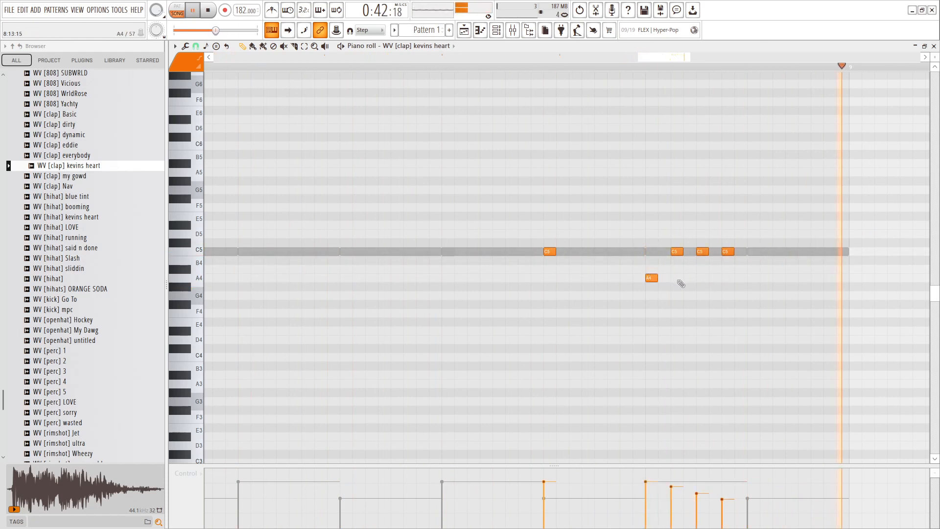
{"action": "left_click_drag", "start_coordinate": [674, 250], "coordinate": [757, 260]}
{"action": "scroll", "coordinate": [799, 259], "scroll_direction": "down", "scroll_amount": 3}
{"action": "scroll", "coordinate": [820, 254], "scroll_direction": "up", "scroll_amount": 5}
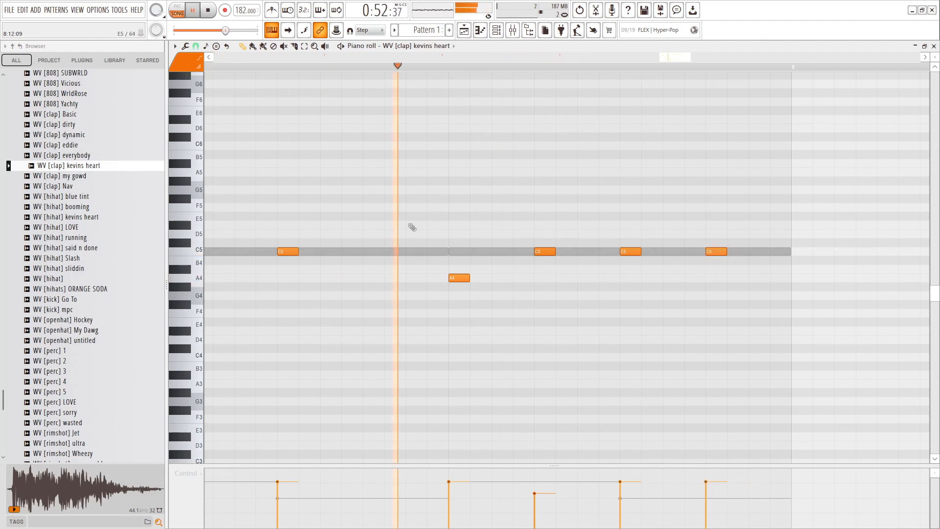
Add a C5 clap midway between steps 13 and 14 of bar 8 and delete the clap on step 16.
{"action": "left_click", "coordinate": [513, 254]}
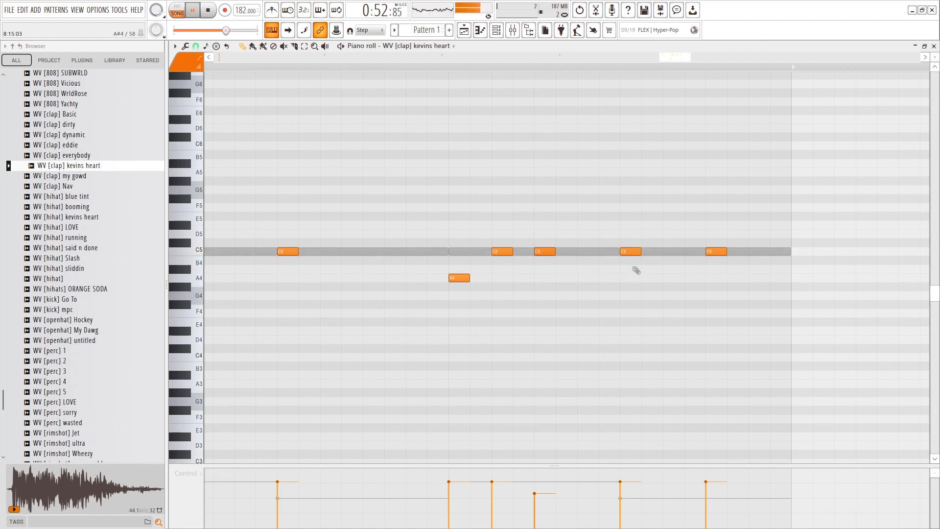
{"action": "right_click", "coordinate": [718, 252]}
{"action": "left_click", "coordinate": [623, 252]}
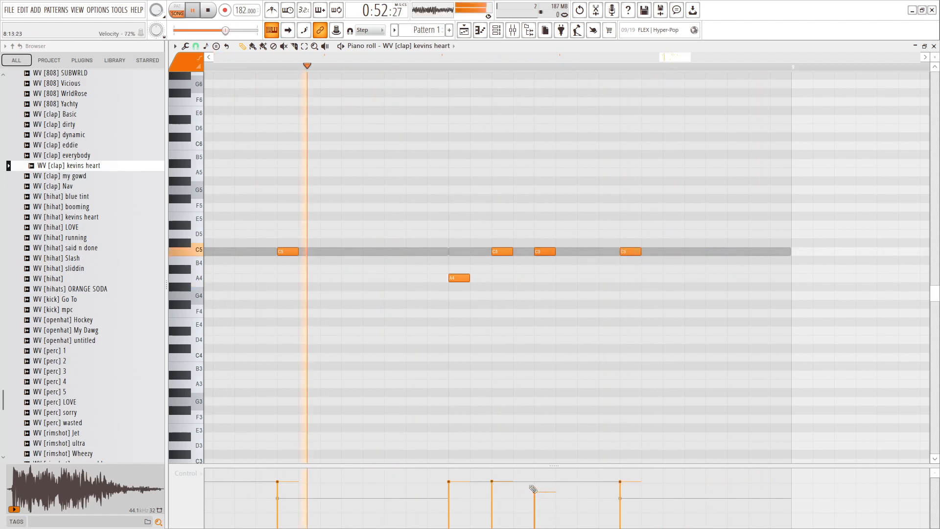
Lower the velocity of the C5 clap right after the A4 note in bar 8 and slightly raise the step 14 clap's velocity.
{"action": "left_click_drag", "start_coordinate": [533, 489], "coordinate": [552, 484]}
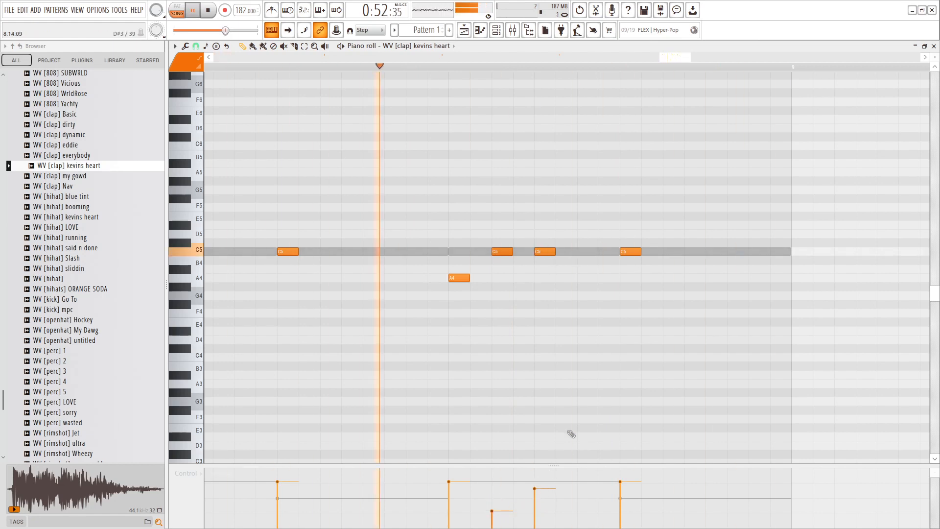
{"action": "scroll", "coordinate": [572, 434], "scroll_direction": "down", "scroll_amount": 5}
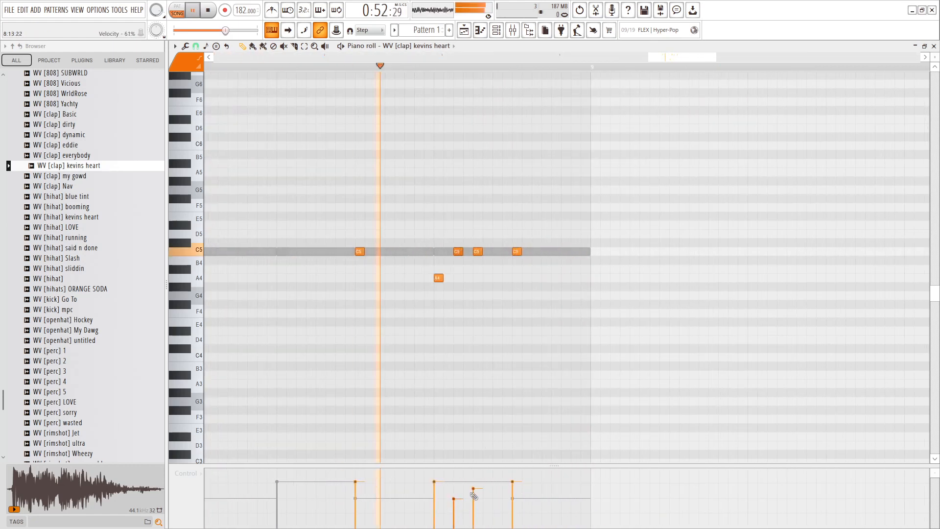
{"action": "scroll", "coordinate": [539, 343], "scroll_direction": "down", "scroll_amount": 4}
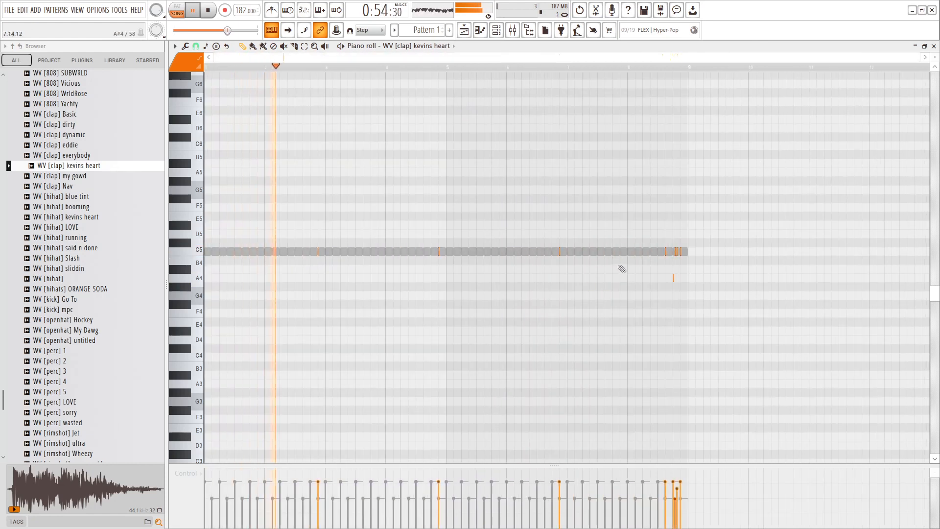
Bring up the channel rack and mixer, and audition the 808 samples in the WRLDVIEW - SICARIO kit against the beat.
{"action": "left_click", "coordinate": [496, 30]}
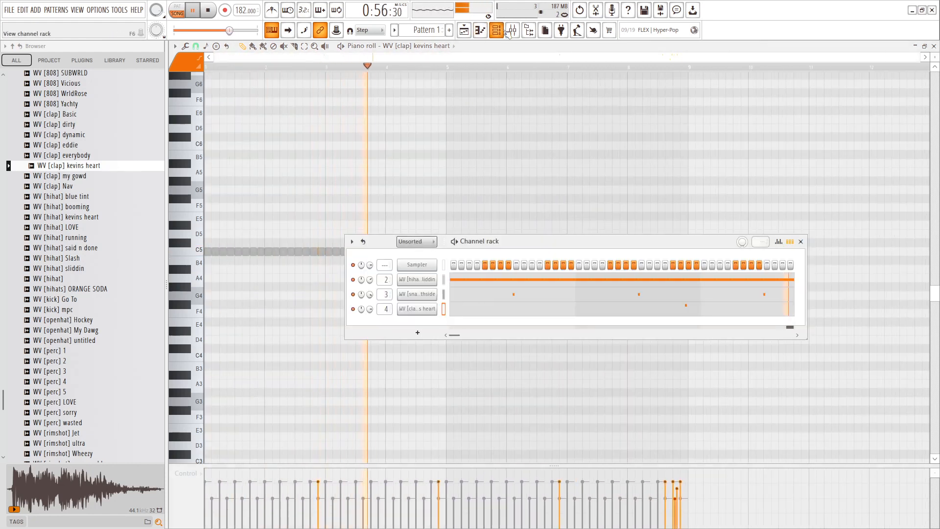
{"action": "left_click", "coordinate": [513, 30]}
{"action": "left_click", "coordinate": [497, 30]}
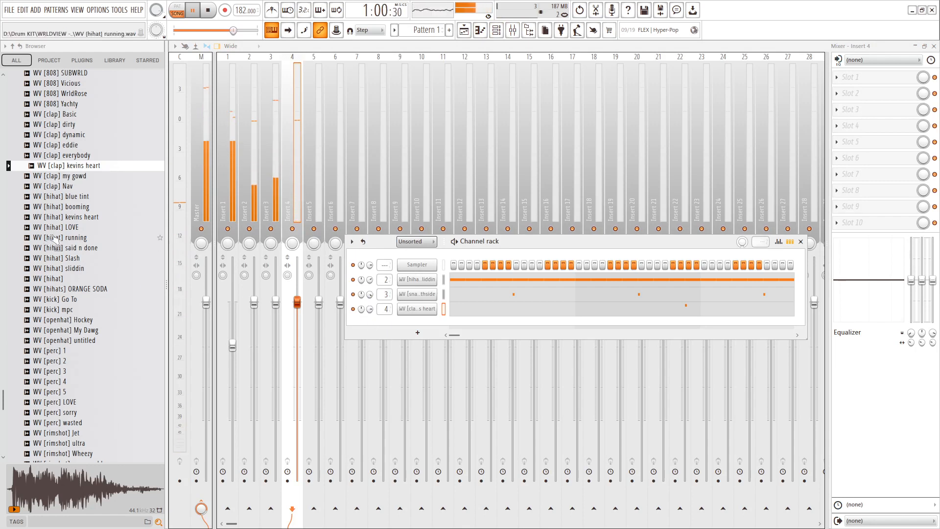
{"action": "scroll", "coordinate": [82, 289], "scroll_direction": "up", "scroll_amount": 7}
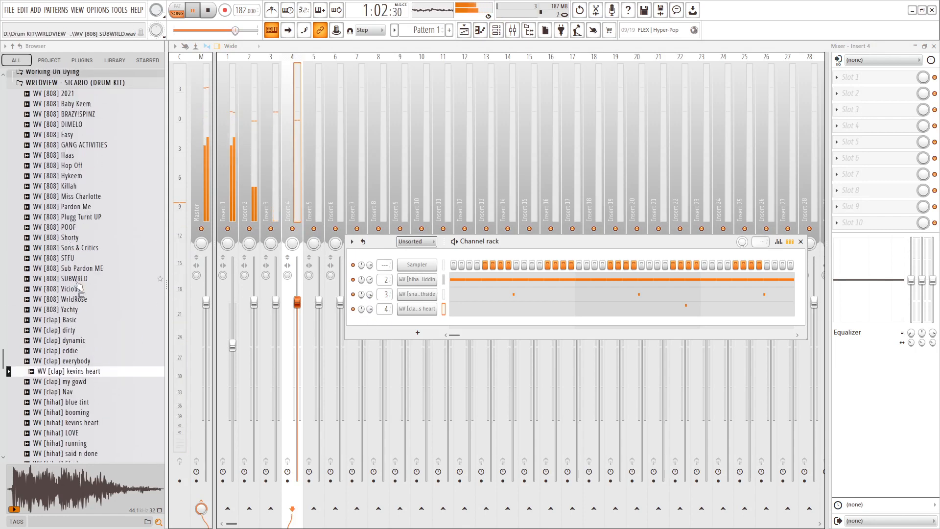
{"action": "left_click", "coordinate": [81, 258]}
{"action": "left_click", "coordinate": [81, 249]}
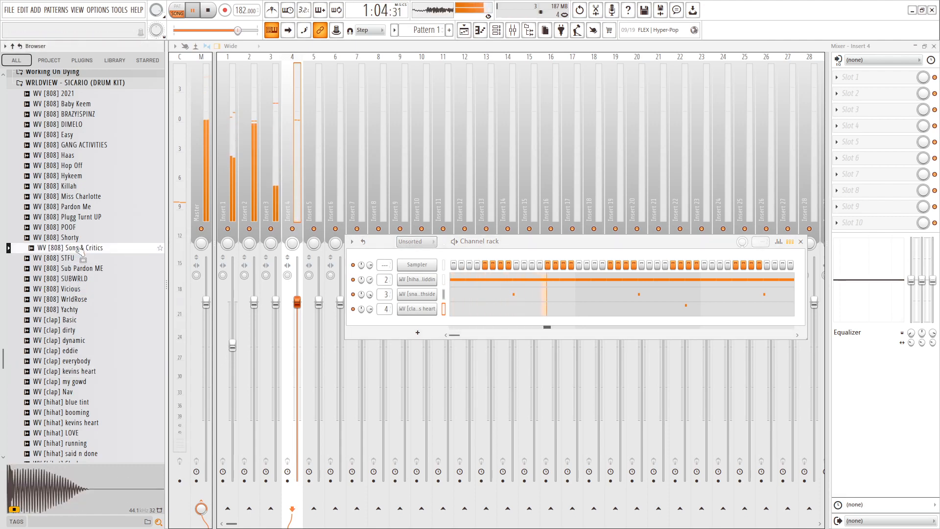
{"action": "left_click", "coordinate": [78, 227]}
{"action": "left_click", "coordinate": [75, 206]}
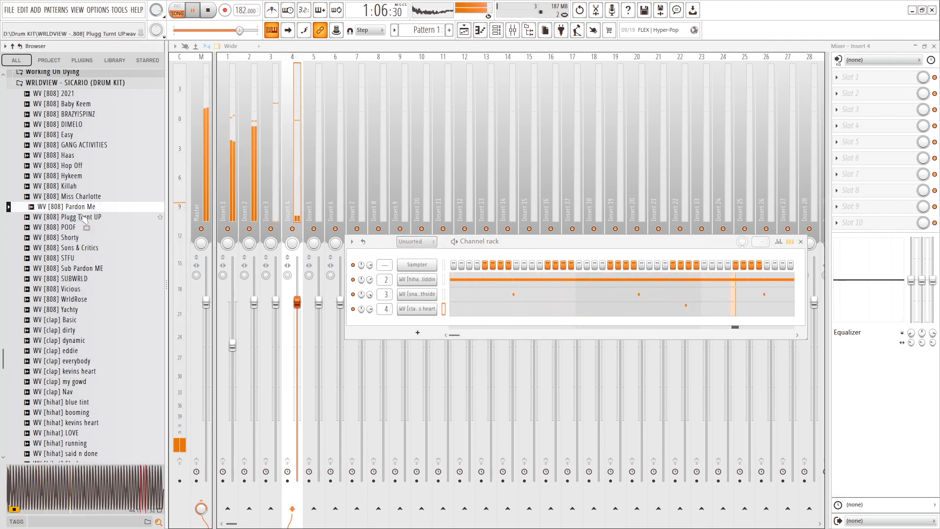
{"action": "left_click", "coordinate": [74, 197]}
{"action": "left_click", "coordinate": [82, 177]}
{"action": "left_click", "coordinate": [79, 155]}
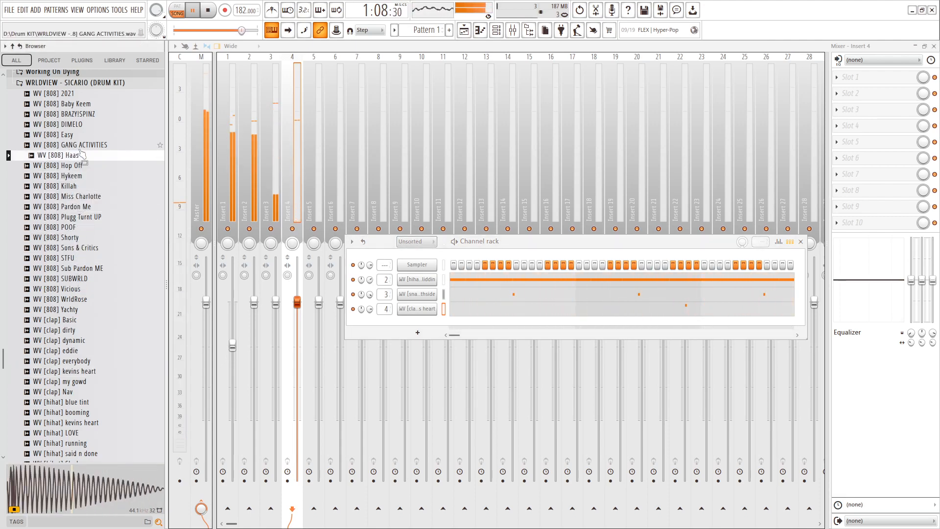
{"action": "left_click", "coordinate": [79, 144]}
{"action": "left_click", "coordinate": [80, 134]}
{"action": "left_click", "coordinate": [82, 113]}
{"action": "left_click", "coordinate": [83, 104]}
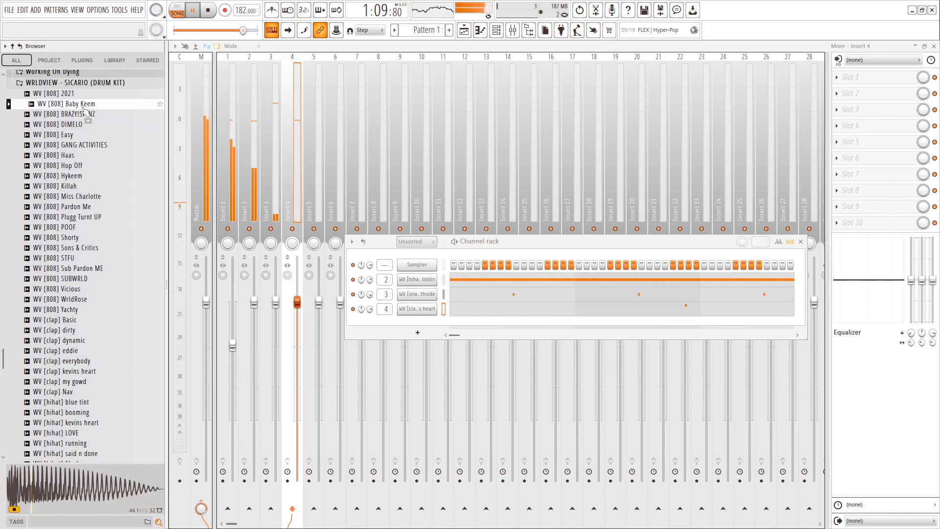
{"action": "left_click", "coordinate": [84, 175]}
{"action": "left_click", "coordinate": [83, 165]}
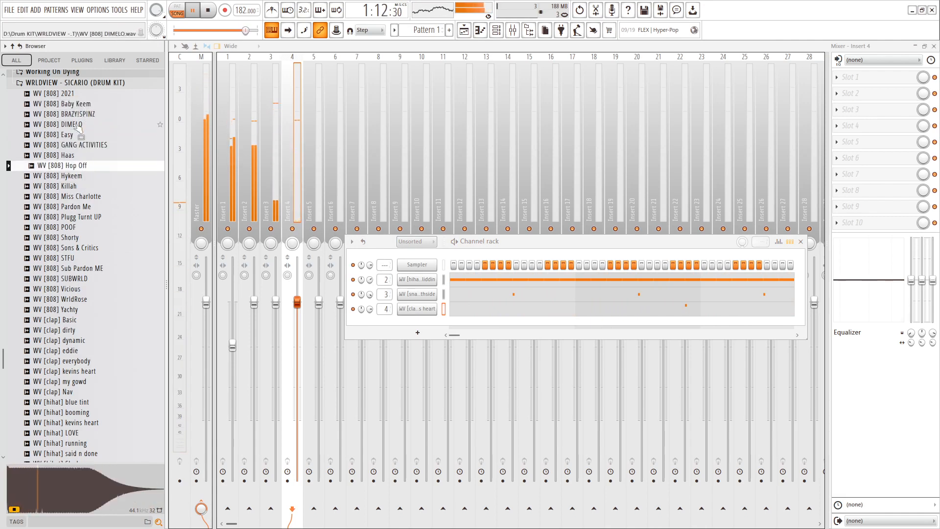
{"action": "left_click", "coordinate": [79, 94]}
{"action": "left_click", "coordinate": [81, 248]}
{"action": "left_click", "coordinate": [91, 268]}
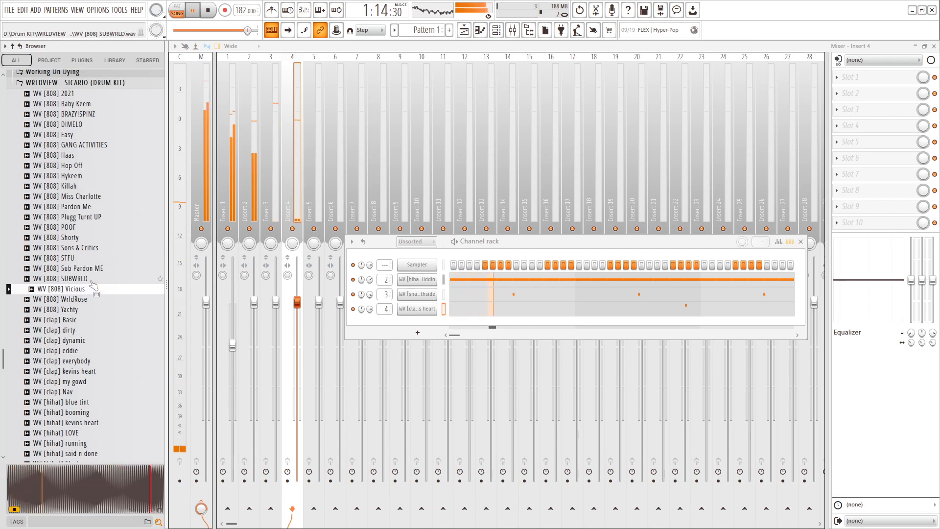
{"action": "left_click", "coordinate": [93, 288]}
{"action": "left_click", "coordinate": [93, 299]}
{"action": "left_click", "coordinate": [89, 310]}
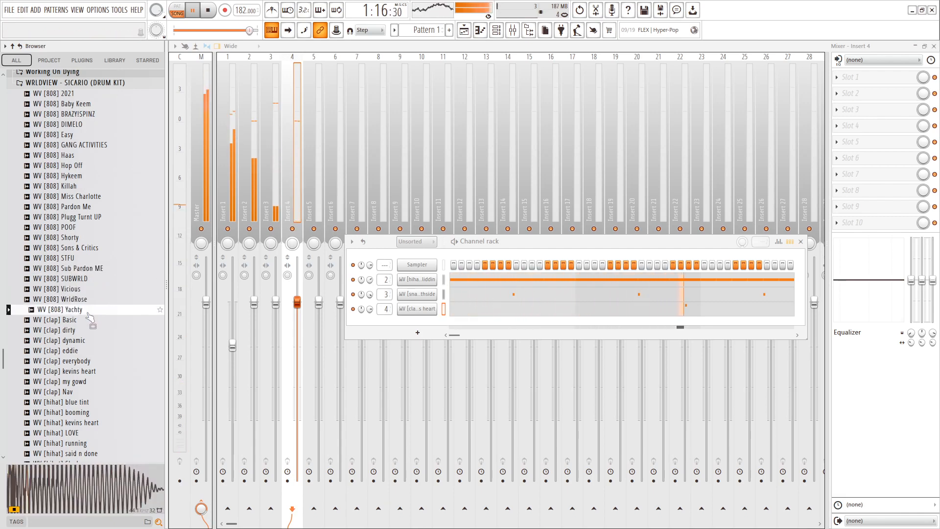
{"action": "left_click", "coordinate": [85, 299]}
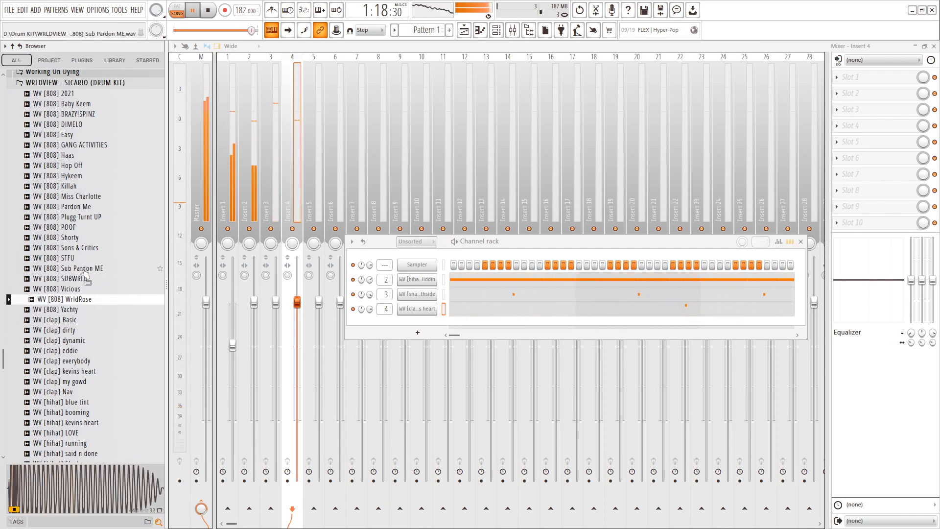
{"action": "left_click", "coordinate": [87, 311]}
{"action": "left_click", "coordinate": [90, 207]}
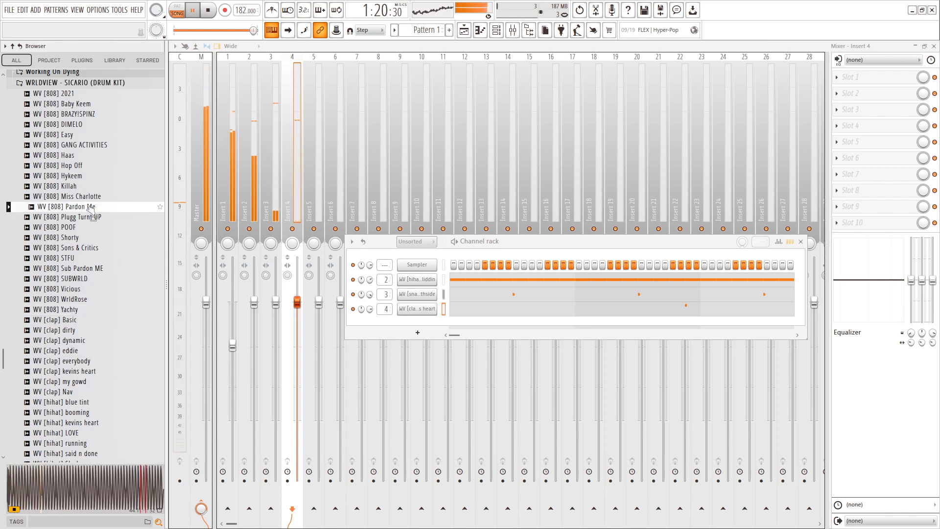
{"action": "left_click", "coordinate": [86, 299]}
Add WV [808] Yachty as a new channel on mixer track 5 and set it to Cut itself.
{"action": "left_click_drag", "start_coordinate": [88, 309], "coordinate": [403, 329]}
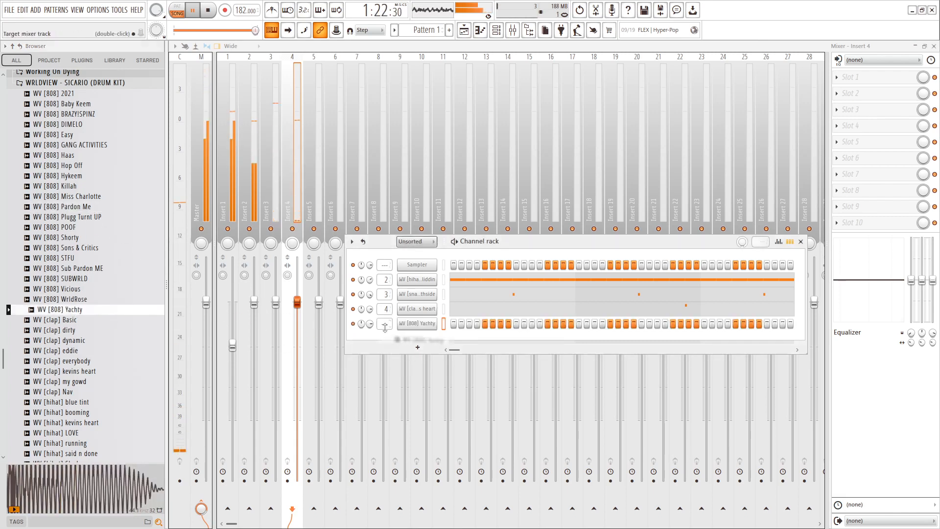
{"action": "right_click", "coordinate": [403, 329]}
{"action": "left_click", "coordinate": [461, 375]}
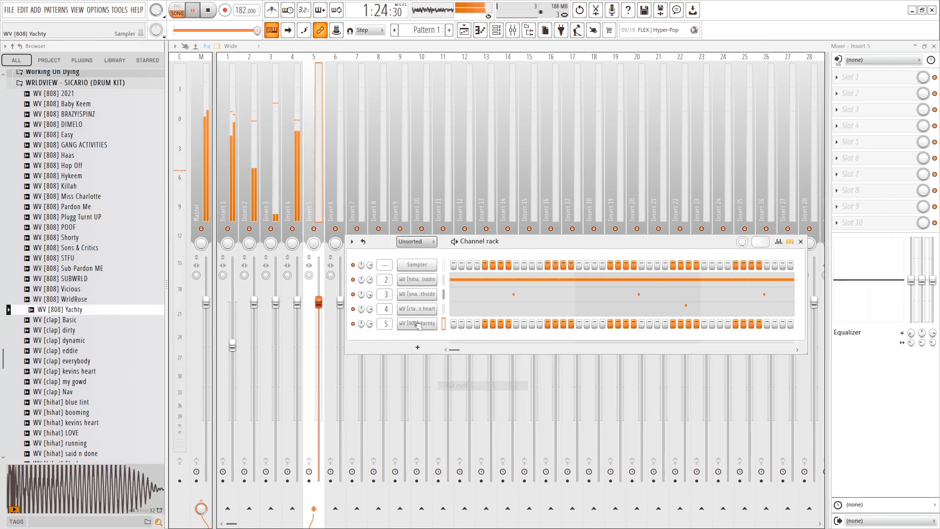
Analyze the pitch of the WV [808] Yachty sample in Newtone.
{"action": "left_click", "coordinate": [417, 323]}
{"action": "right_click", "coordinate": [316, 334]}
{"action": "left_click", "coordinate": [362, 361]}
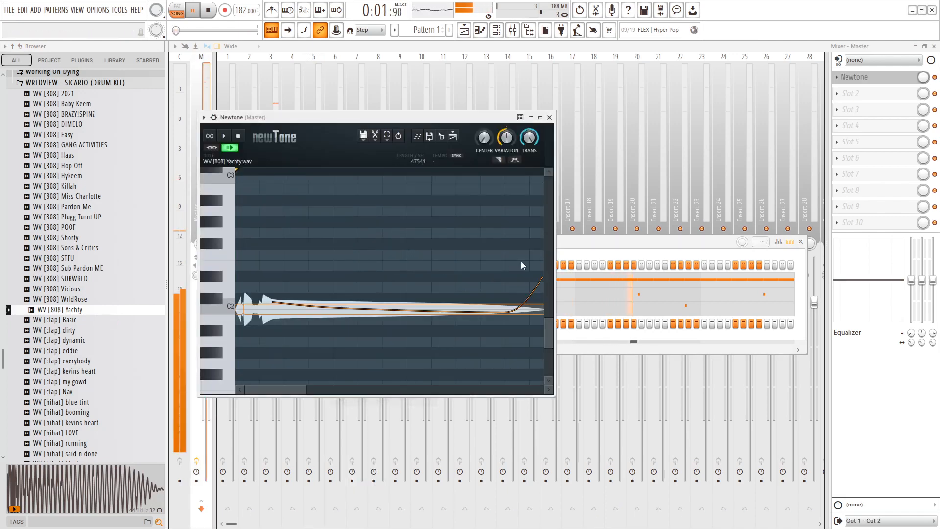
{"action": "left_click", "coordinate": [588, 259]}
Open the WV [808] Yachty channel's piano roll and place a G5 note at the start of bar 1.
{"action": "right_click", "coordinate": [435, 318]}
{"action": "left_click", "coordinate": [461, 324]}
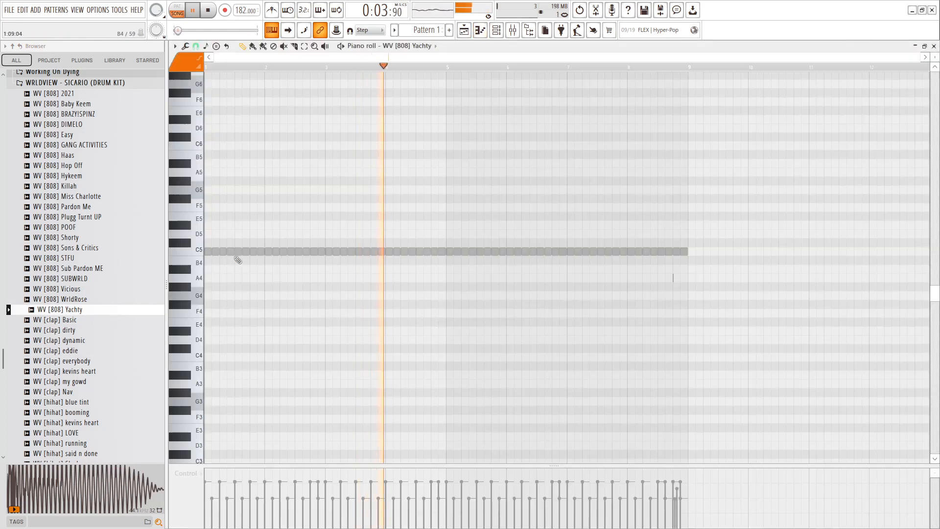
{"action": "key", "text": "space"}
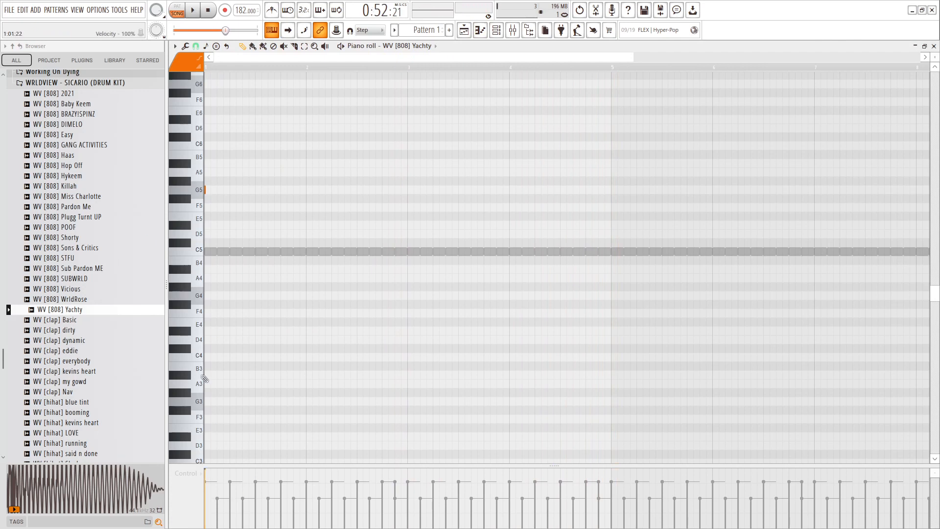
Raise the bar 1 808 note to G6 and add another G6 note on step 5 of bar 2.
{"action": "key", "text": "space"}
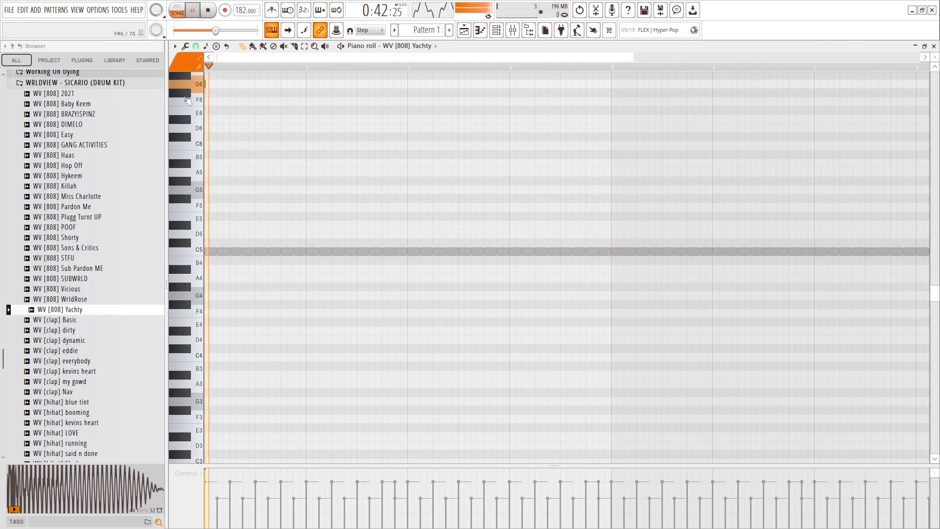
{"action": "scroll", "coordinate": [275, 147], "scroll_direction": "up", "scroll_amount": 4}
{"action": "scroll", "coordinate": [274, 147], "scroll_direction": "up", "scroll_amount": 3, "text": "ctrl"}
{"action": "key", "text": "space"}
{"action": "scroll", "coordinate": [274, 202], "scroll_direction": "down", "scroll_amount": 3, "text": "ctrl"}
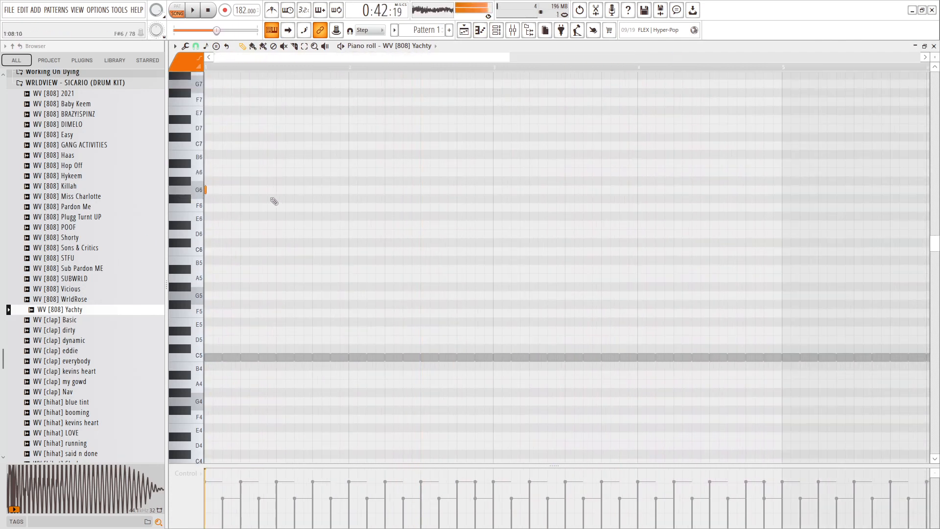
{"action": "scroll", "coordinate": [372, 201], "scroll_direction": "up", "scroll_amount": 3, "text": "ctrl"}
{"action": "key", "text": "space"}
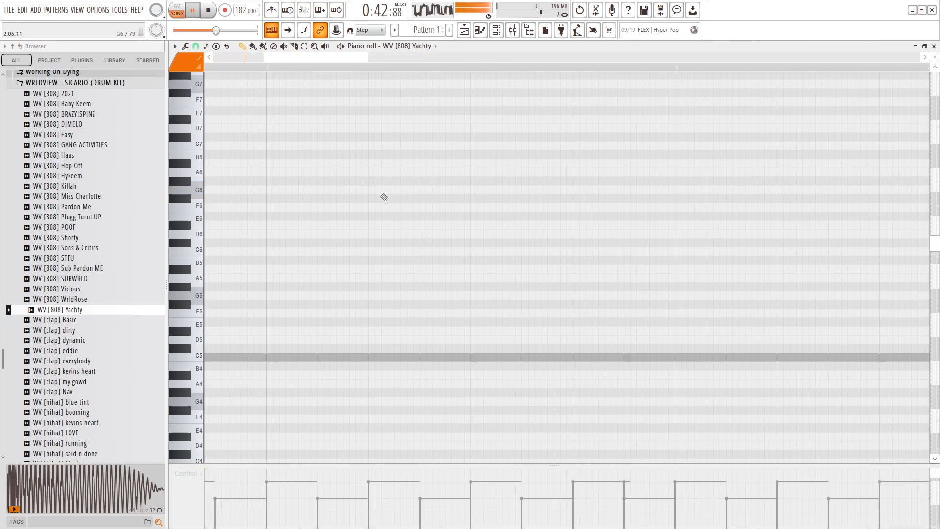
{"action": "left_click", "coordinate": [373, 192]}
{"action": "scroll", "coordinate": [406, 201], "scroll_direction": "down", "scroll_amount": 3, "text": "ctrl"}
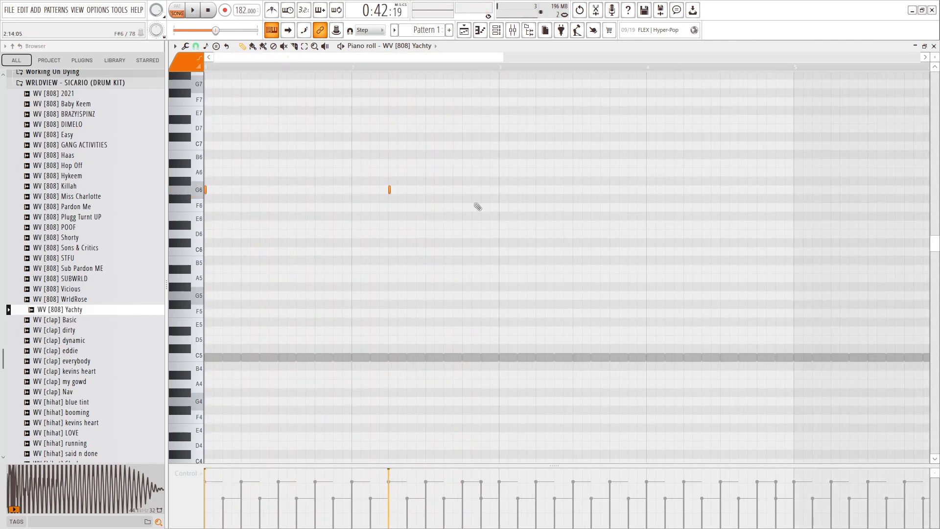
Try different pitches for a note at the start of bar 3, then place C7 notes on steps 1, 7 and 13.
{"action": "left_click", "coordinate": [485, 191]}
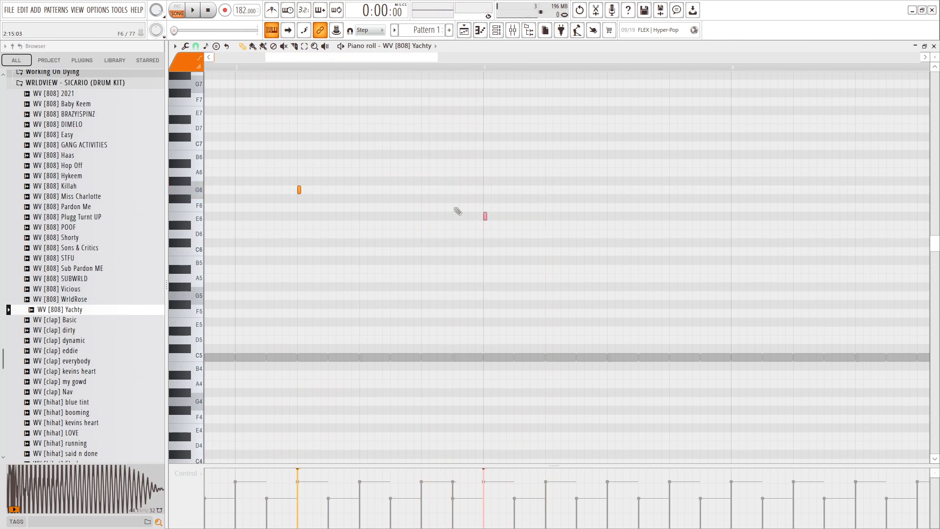
{"action": "scroll", "coordinate": [392, 147], "scroll_direction": "down", "scroll_amount": 3, "text": "ctrl"}
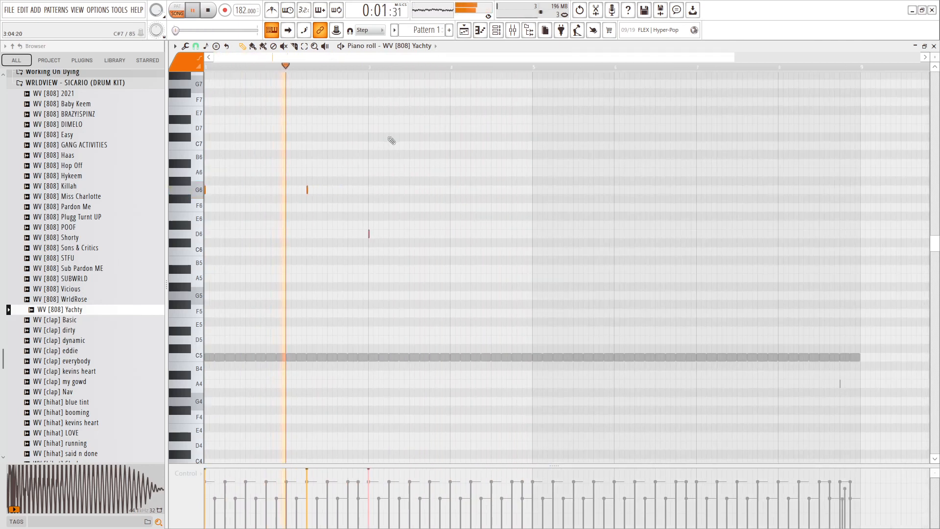
{"action": "scroll", "coordinate": [385, 182], "scroll_direction": "up", "scroll_amount": 2, "text": "ctrl"}
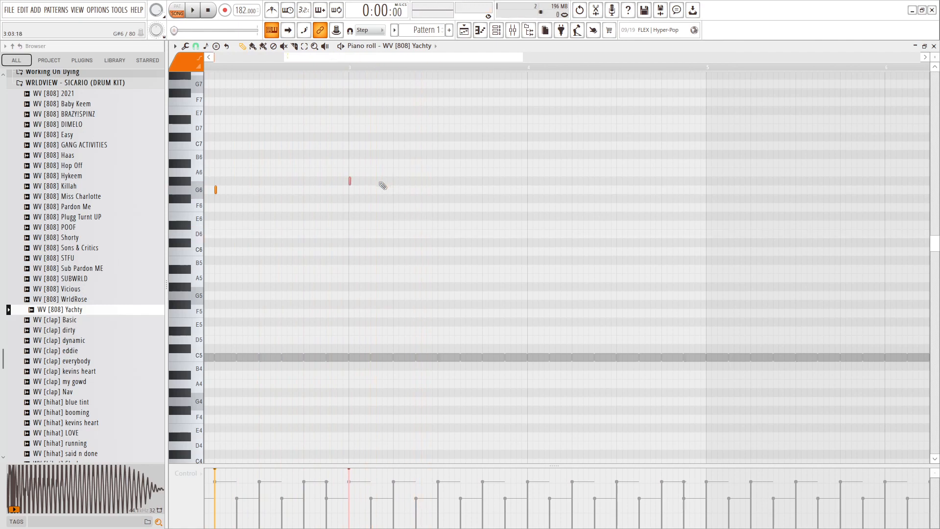
{"action": "scroll", "coordinate": [387, 181], "scroll_direction": "up", "scroll_amount": 3, "text": "ctrl"}
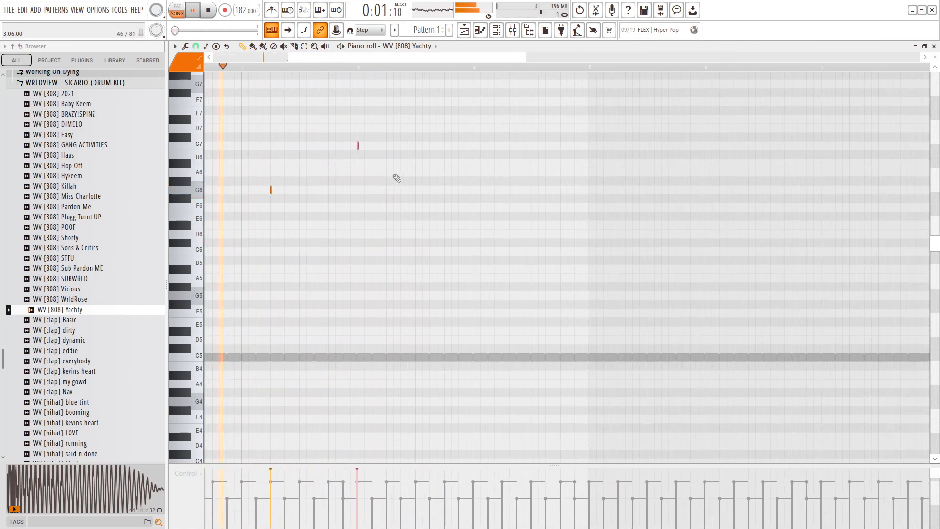
{"action": "left_click", "coordinate": [369, 145]}
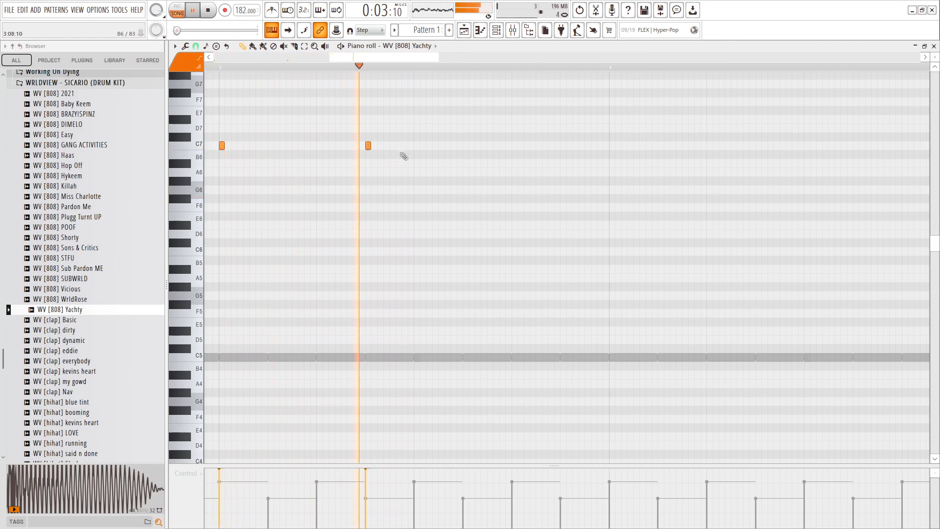
{"action": "left_click", "coordinate": [515, 146]}
{"action": "key", "text": "space"}
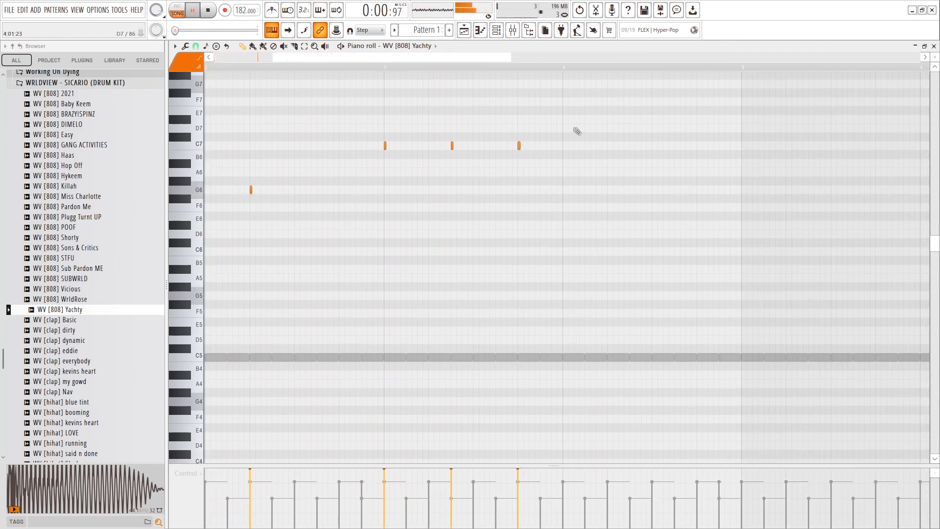
Try the three bar 3 notes at B6, move all five 808 notes to G5 and play the pattern.
{"action": "scroll", "coordinate": [581, 133], "scroll_direction": "up", "scroll_amount": 3, "text": "ctrl"}
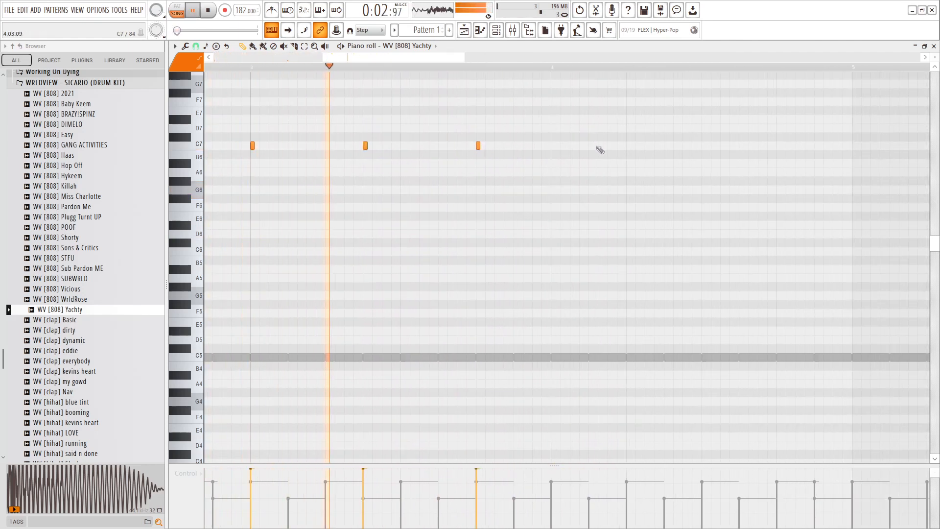
{"action": "scroll", "coordinate": [599, 149], "scroll_direction": "down", "scroll_amount": 3, "text": "ctrl"}
{"action": "left_click_drag", "start_coordinate": [626, 134], "coordinate": [359, 162], "text": "ctrl"}
{"action": "key", "text": "space"}
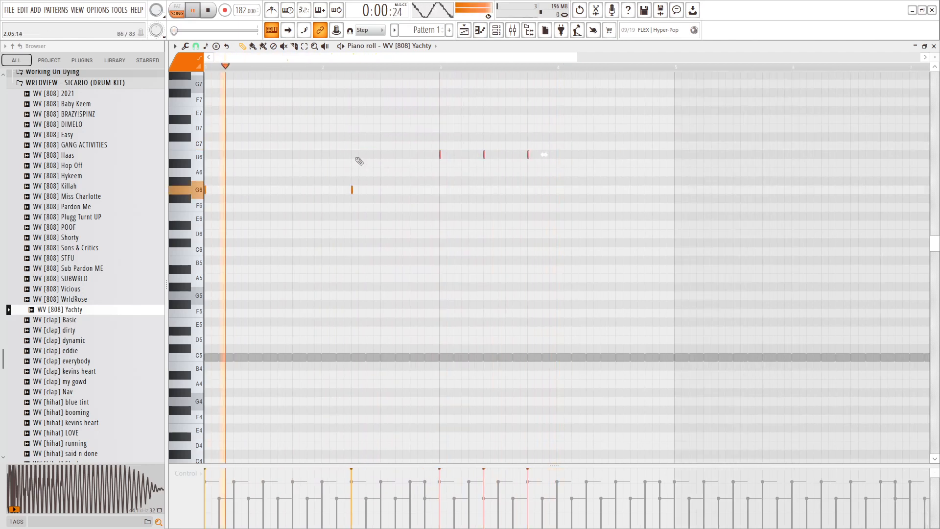
{"action": "key", "text": "Down"}
{"action": "key", "text": "Down"}
{"action": "key", "text": "Down"}
{"action": "key", "text": "Down"}
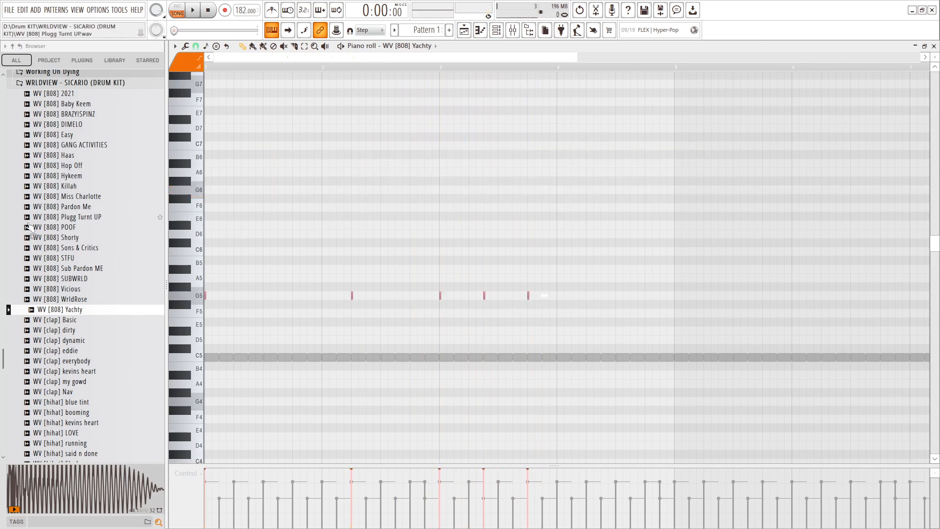
{"action": "key", "text": "space"}
{"action": "scroll", "coordinate": [362, 220], "scroll_direction": "up", "scroll_amount": 1, "text": "ctrl"}
{"action": "scroll", "coordinate": [369, 248], "scroll_direction": "right", "scroll_amount": 2}
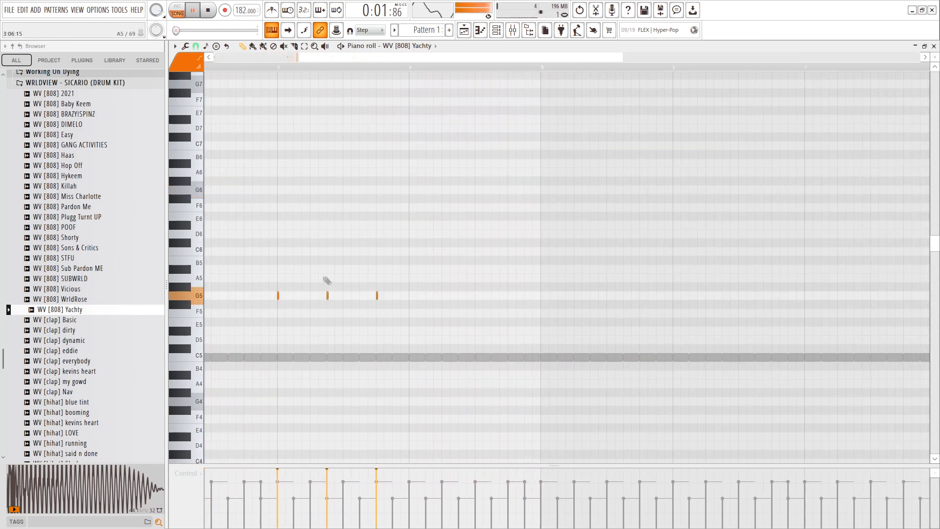
Audition other 808 samples in the kit and replace the Yachty sample on the track 5 channel with WV [808] POOF.
{"action": "key", "text": "F6"}
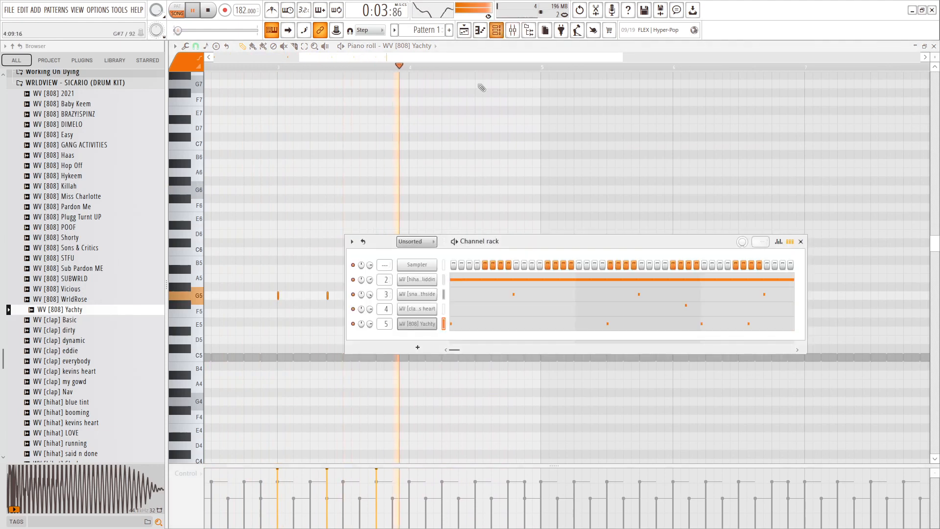
{"action": "key", "text": "space"}
{"action": "right_click", "coordinate": [422, 323]}
{"action": "left_click", "coordinate": [422, 327]}
{"action": "left_click", "coordinate": [85, 279]}
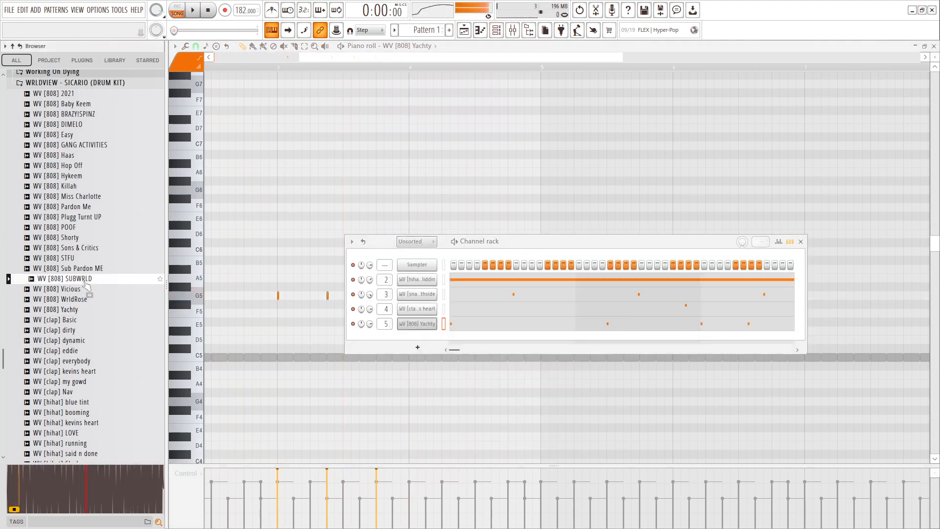
{"action": "left_click", "coordinate": [89, 272]}
{"action": "left_click", "coordinate": [89, 248]}
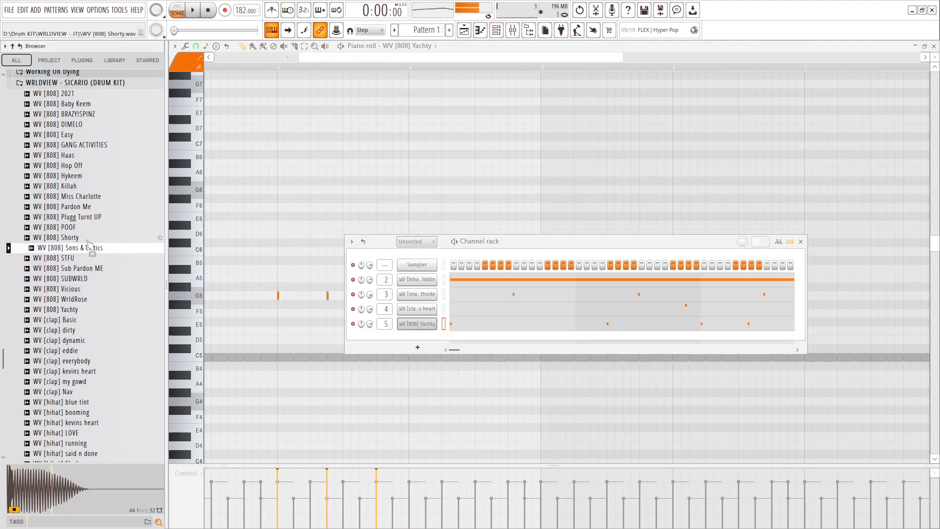
{"action": "left_click", "coordinate": [89, 239]}
{"action": "left_click", "coordinate": [84, 227]}
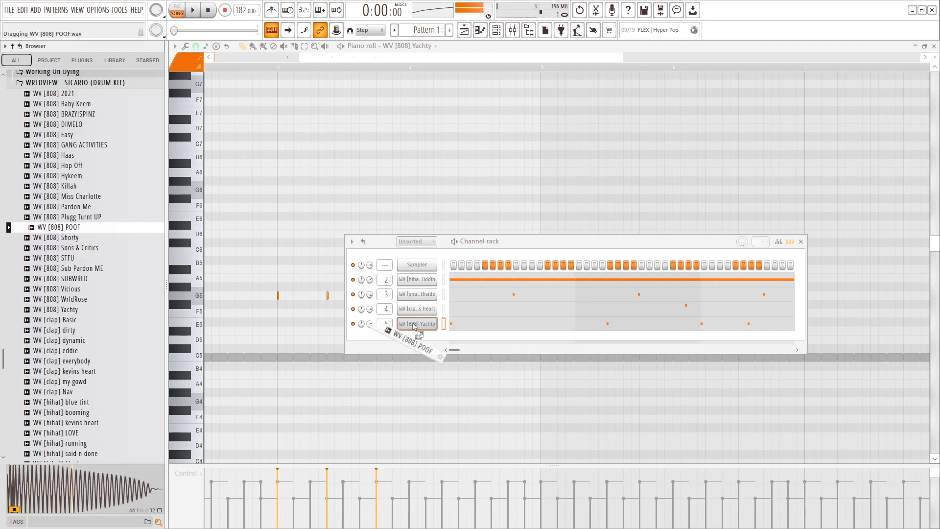
{"action": "left_click_drag", "start_coordinate": [415, 326], "coordinate": [415, 325]}
{"action": "key", "text": "space"}
{"action": "key", "text": "F6"}
Lower the three 808 notes in bar 3 to D#5 while checking them against the beat.
{"action": "scroll", "coordinate": [231, 304], "scroll_direction": "up", "scroll_amount": 2}
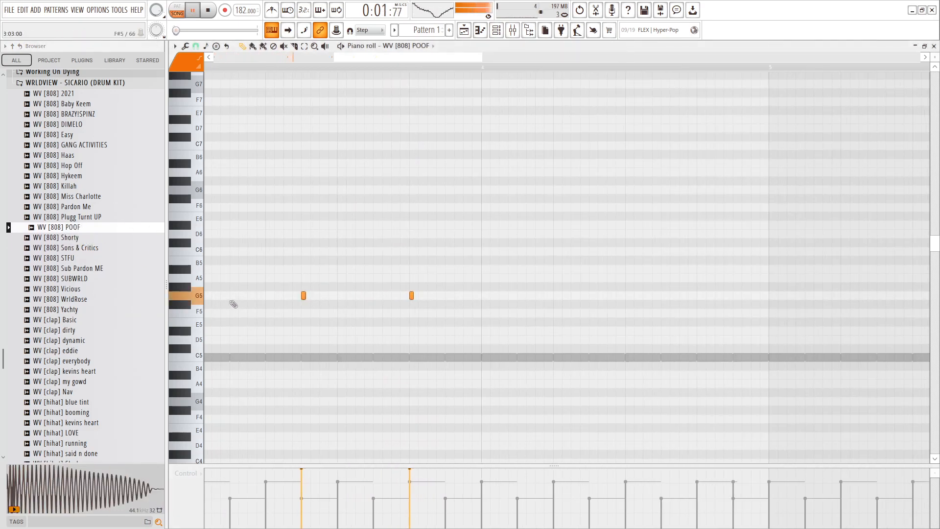
{"action": "scroll", "coordinate": [218, 306], "scroll_direction": "down", "scroll_amount": 4}
{"action": "key", "text": "space"}
{"action": "scroll", "coordinate": [228, 301], "scroll_direction": "up", "scroll_amount": 3}
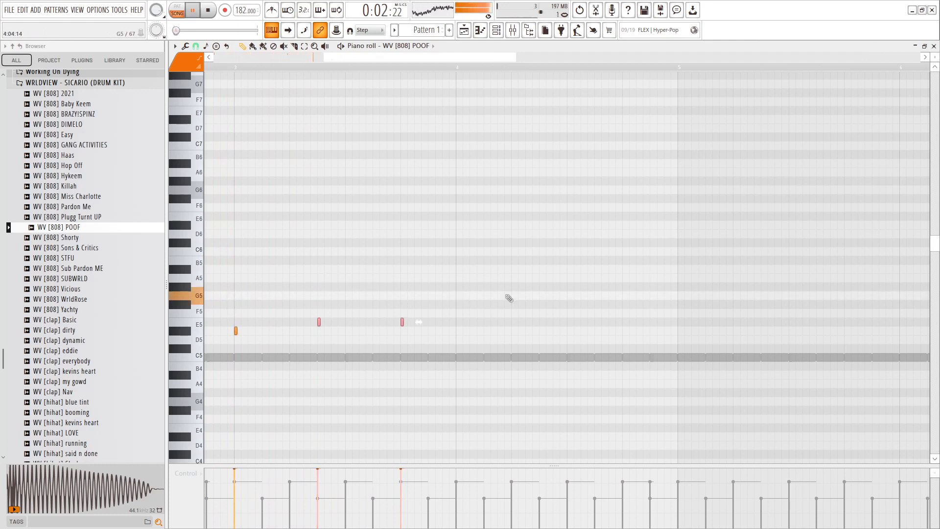
{"action": "key", "text": "shift+Down"}
{"action": "scroll", "coordinate": [502, 297], "scroll_direction": "down", "scroll_amount": 4}
{"action": "left_click_drag", "start_coordinate": [500, 299], "coordinate": [312, 361]}
{"action": "scroll", "coordinate": [334, 348], "scroll_direction": "up", "scroll_amount": 3}
{"action": "key", "text": "space"}
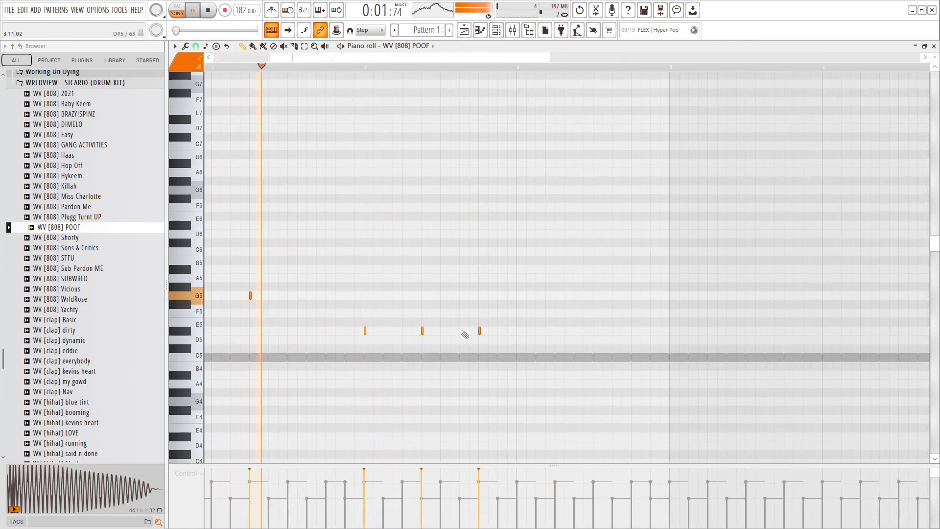
Remove the middle D#5 note from bar 3 and add D#5 notes on steps 5 and 11 of bar 4.
{"action": "scroll", "coordinate": [507, 351], "scroll_direction": "up", "scroll_amount": 3}
{"action": "left_click", "coordinate": [505, 332]}
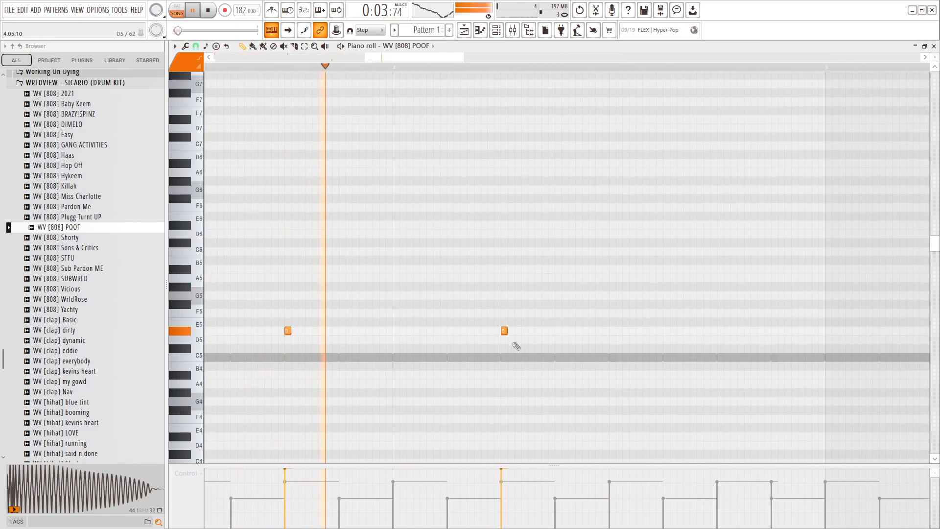
{"action": "scroll", "coordinate": [583, 344], "scroll_direction": "down", "scroll_amount": 1}
{"action": "scroll", "coordinate": [568, 328], "scroll_direction": "down", "scroll_amount": 2}
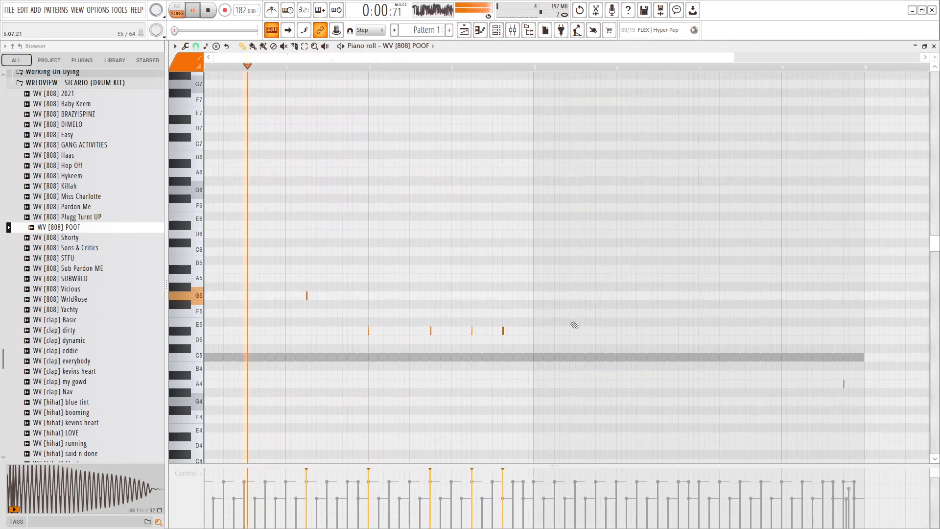
Repeat the 808 notes of bars 1 to 4 across bars 5 to 8, starting with G5 at bar 5.
{"action": "scroll", "coordinate": [509, 309], "scroll_direction": "up", "scroll_amount": 1}
{"action": "left_click", "coordinate": [491, 295]}
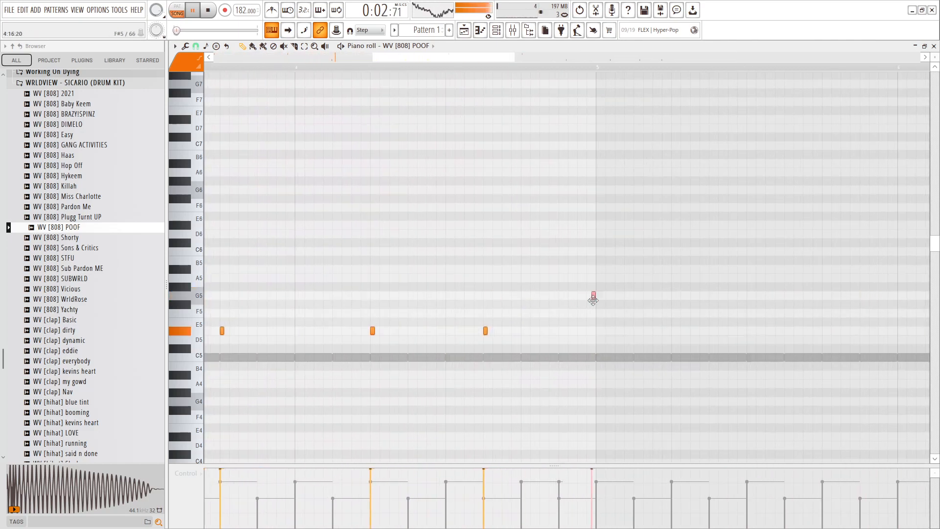
{"action": "scroll", "coordinate": [593, 299], "scroll_direction": "down", "scroll_amount": 4}
Try the four D#5 notes in bars 7 and 8 at C5, and return them to D#5.
{"action": "left_click_drag", "start_coordinate": [620, 316], "coordinate": [809, 343]}
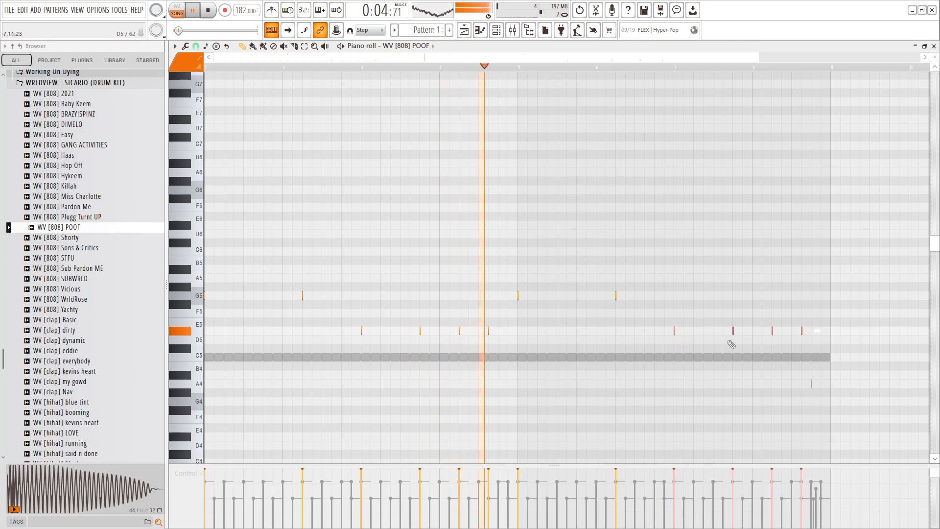
{"action": "scroll", "coordinate": [731, 345], "scroll_direction": "up", "scroll_amount": 2}
{"action": "key", "text": "shift+Down"}
{"action": "key", "text": "shift+Down"}
{"action": "key", "text": "shift+Down"}
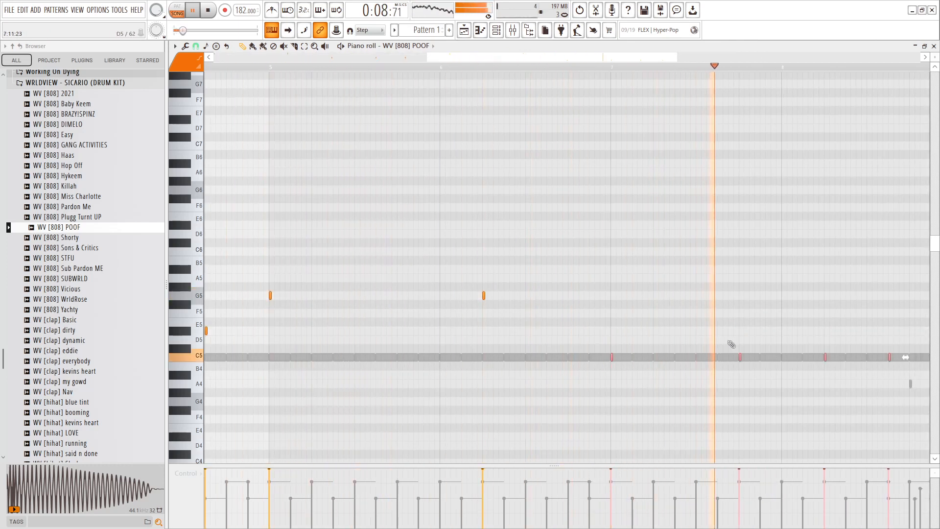
{"action": "key", "text": "shift+Up"}
{"action": "key", "text": "shift+Up"}
{"action": "key", "text": "shift+Up"}
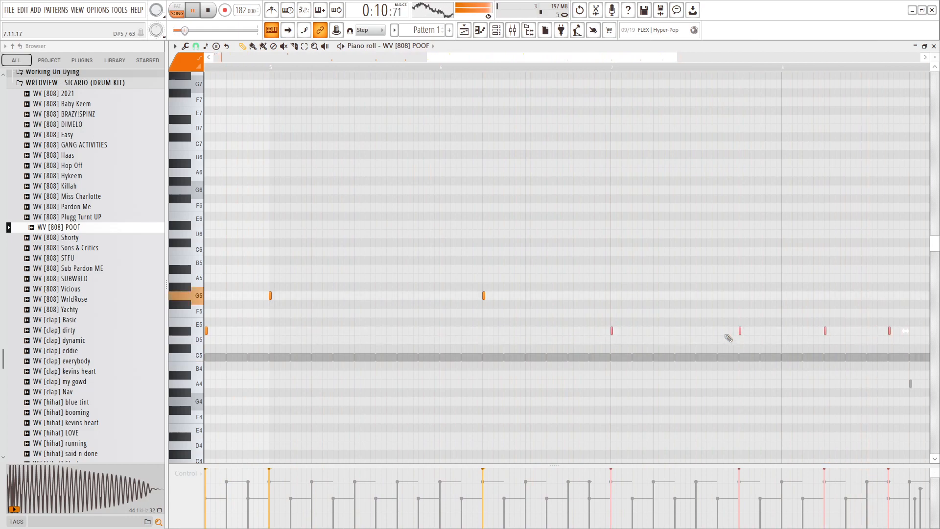
Raise the last 808 note in bar 8 to F5 and play it back.
{"action": "scroll", "coordinate": [735, 340], "scroll_direction": "up", "scroll_amount": 1}
{"action": "key", "text": "space"}
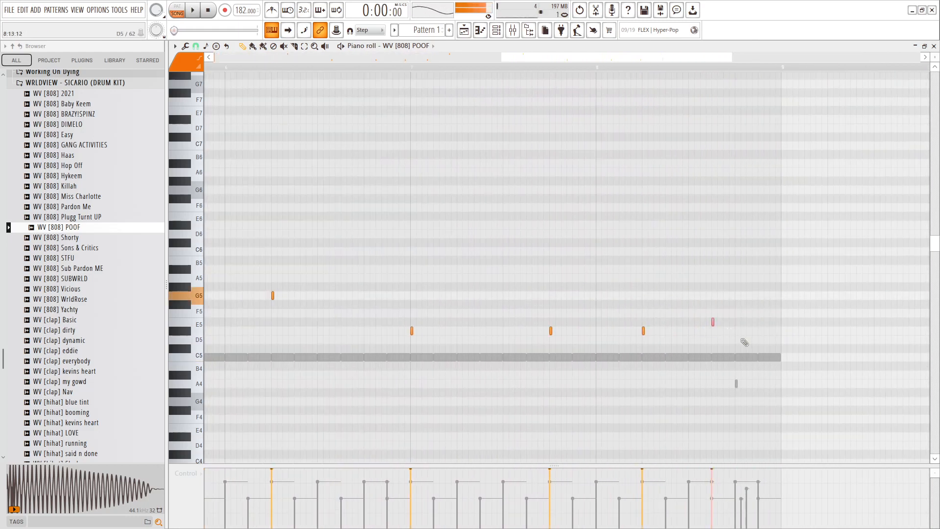
{"action": "scroll", "coordinate": [800, 210], "scroll_direction": "up", "scroll_amount": 3}
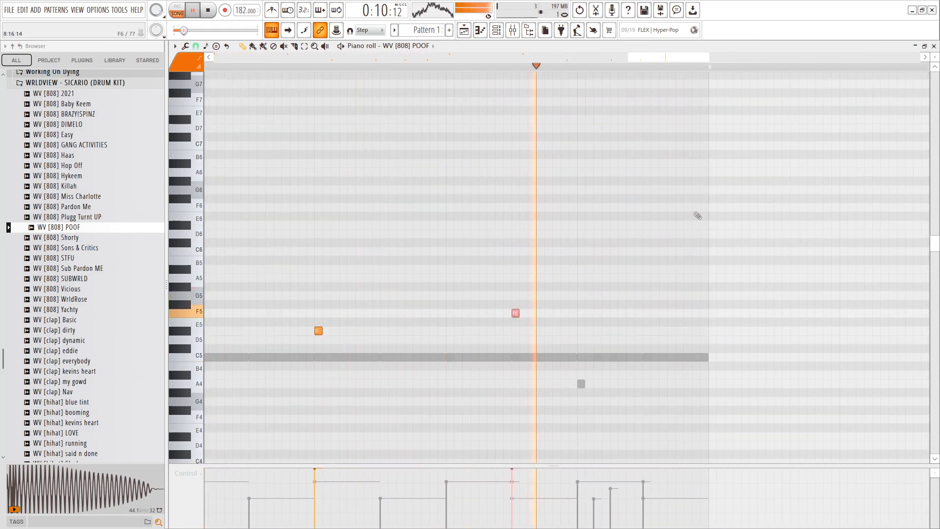
Apply Quick legato to the 808 notes so each lasts until the next one, and play the pattern from the start.
{"action": "scroll", "coordinate": [612, 249], "scroll_direction": "down", "scroll_amount": 3}
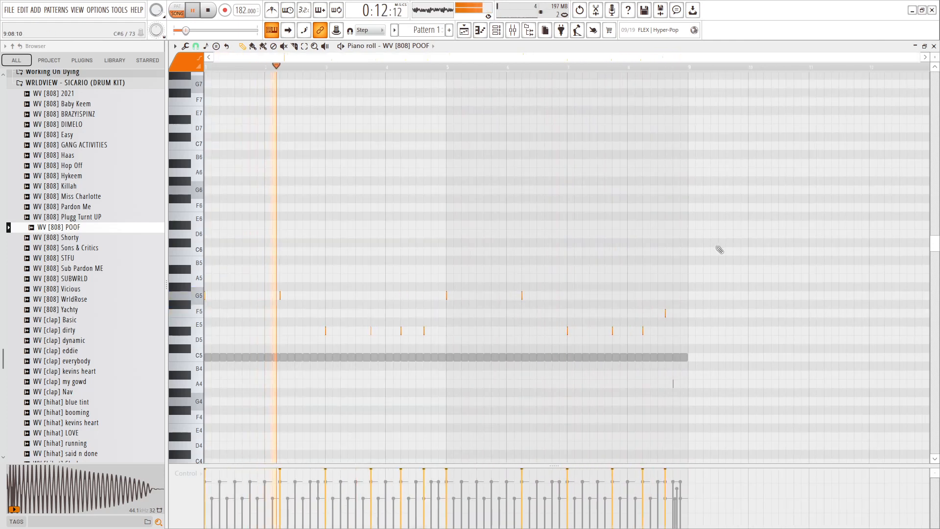
{"action": "key", "text": "ctrl+l"}
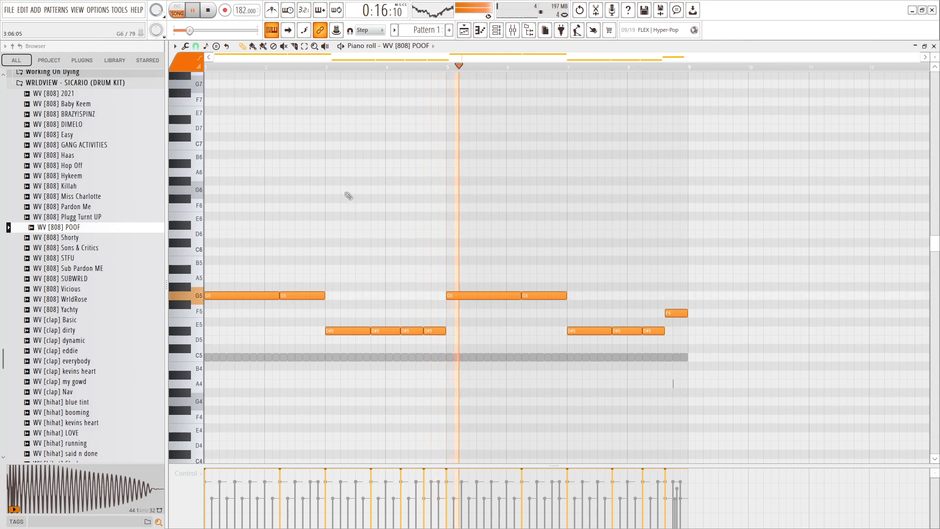
{"action": "scroll", "coordinate": [462, 346], "scroll_direction": "up", "scroll_amount": 3}
{"action": "key", "text": "space"}
{"action": "scroll", "coordinate": [255, 76], "scroll_direction": "down", "scroll_amount": 1}
{"action": "key", "text": "space"}
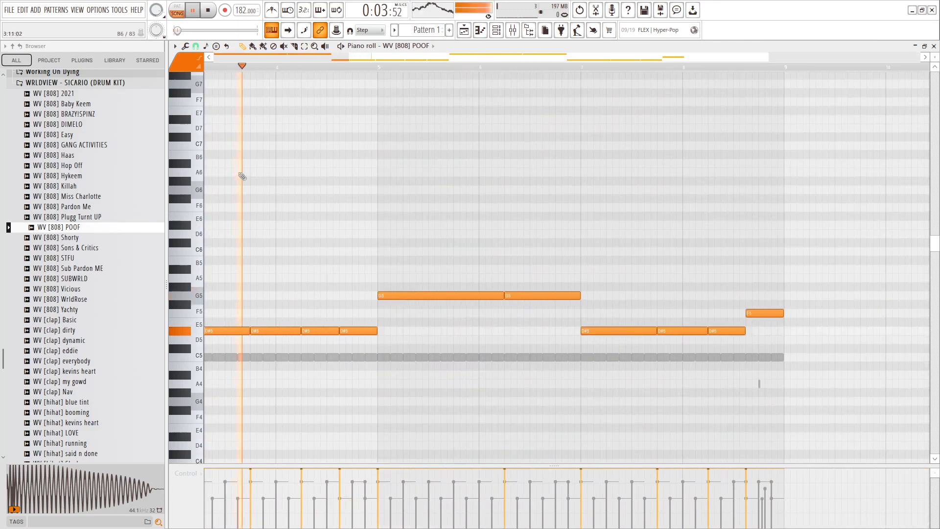
Shorten the D#5 note running into bar 4, add short D#5 notes on steps 3 and 4, and delete the step 3 one.
{"action": "scroll", "coordinate": [239, 176], "scroll_direction": "up", "scroll_amount": 3}
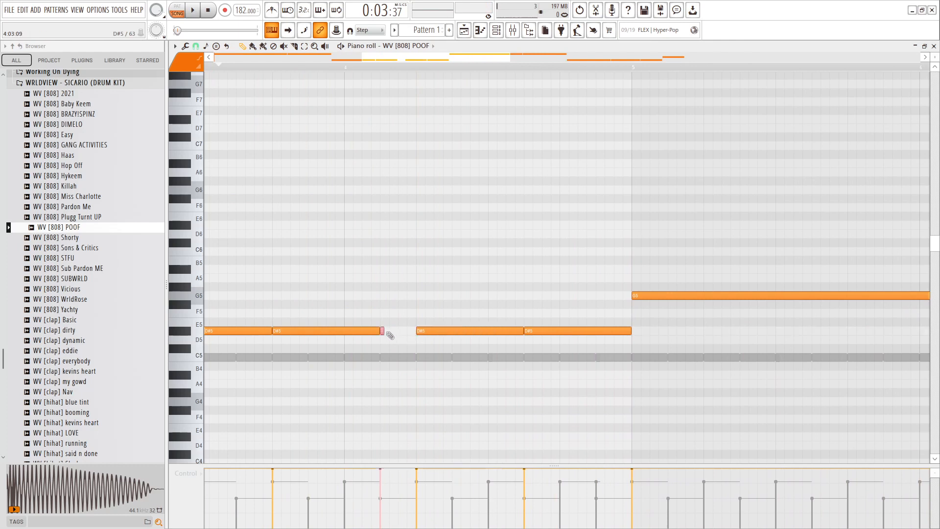
{"action": "left_click", "coordinate": [398, 333]}
{"action": "scroll", "coordinate": [398, 337], "scroll_direction": "up", "scroll_amount": 2}
{"action": "key", "text": "space"}
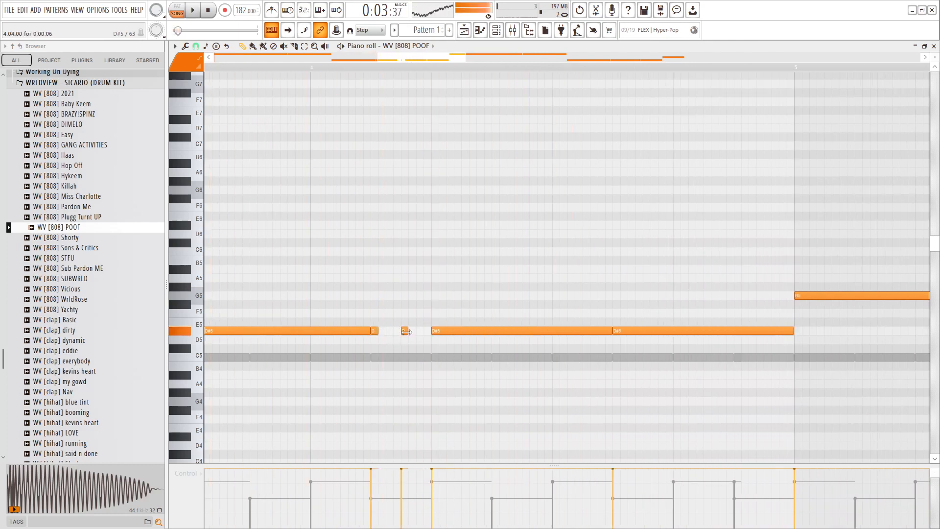
{"action": "right_click", "coordinate": [376, 332]}
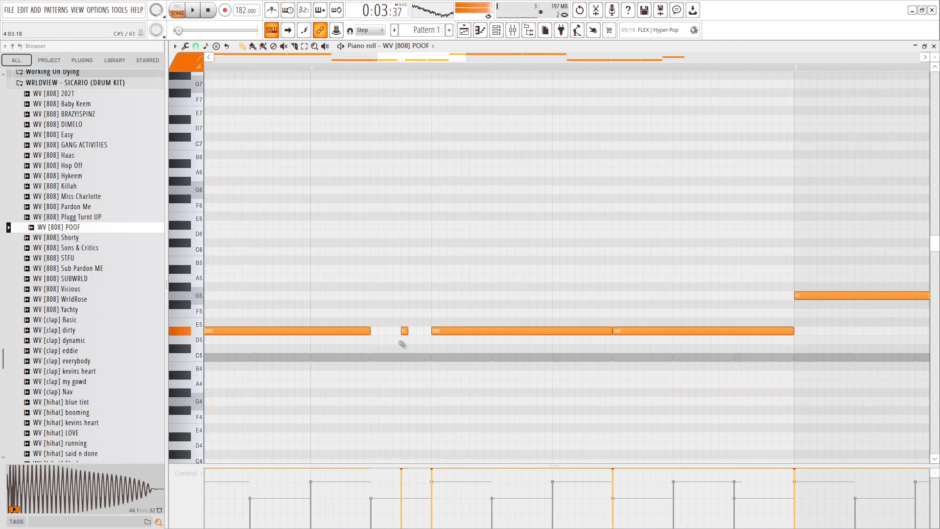
Undo the last changes to the short D#5 notes to restore the one on step 3 of bar 4, and play the pattern.
{"action": "key", "text": "ctrl+z"}
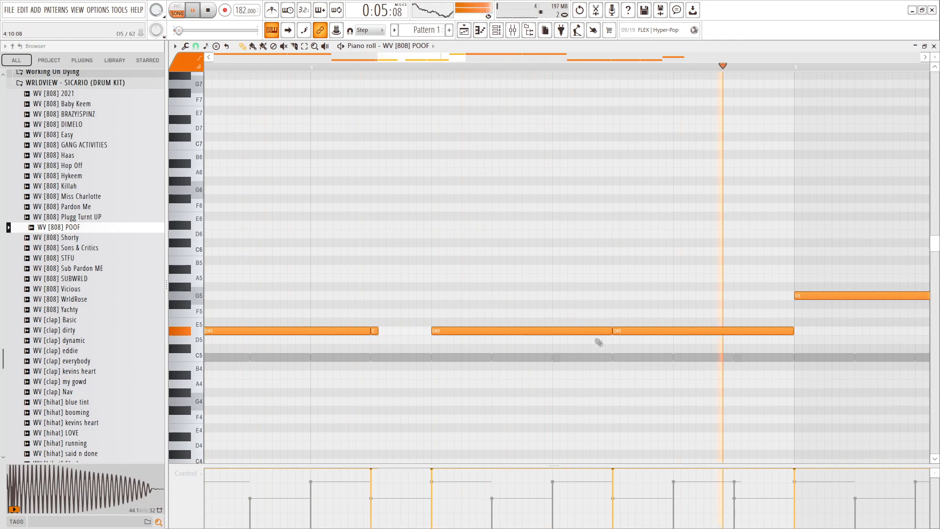
{"action": "scroll", "coordinate": [613, 331], "scroll_direction": "down", "scroll_amount": 4}
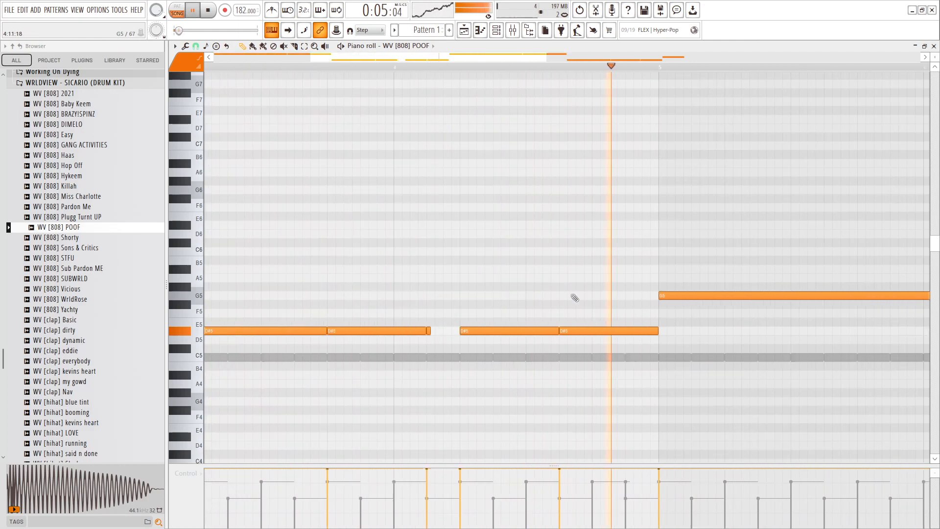
{"action": "scroll", "coordinate": [482, 238], "scroll_direction": "down", "scroll_amount": 1}
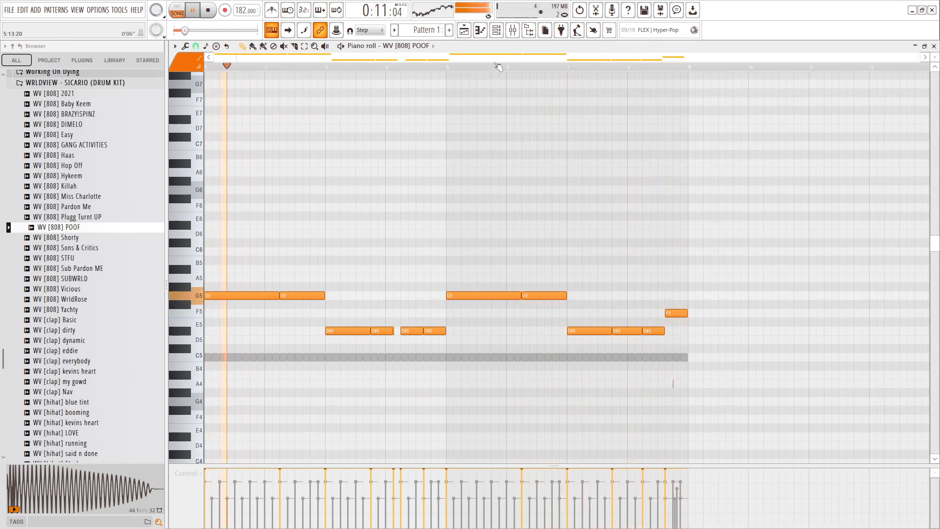
Add a short G6 slide note at the start of the last 808 note in bar 8.
{"action": "scroll", "coordinate": [685, 305], "scroll_direction": "up", "scroll_amount": 3}
{"action": "scroll", "coordinate": [676, 307], "scroll_direction": "up", "scroll_amount": 3}
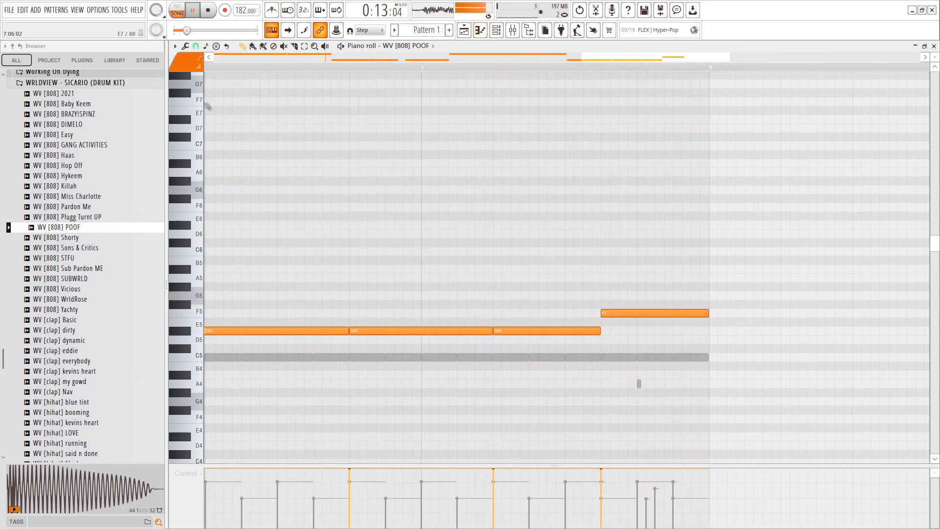
{"action": "scroll", "coordinate": [613, 216], "scroll_direction": "up", "scroll_amount": 3}
{"action": "left_click", "coordinate": [607, 189]}
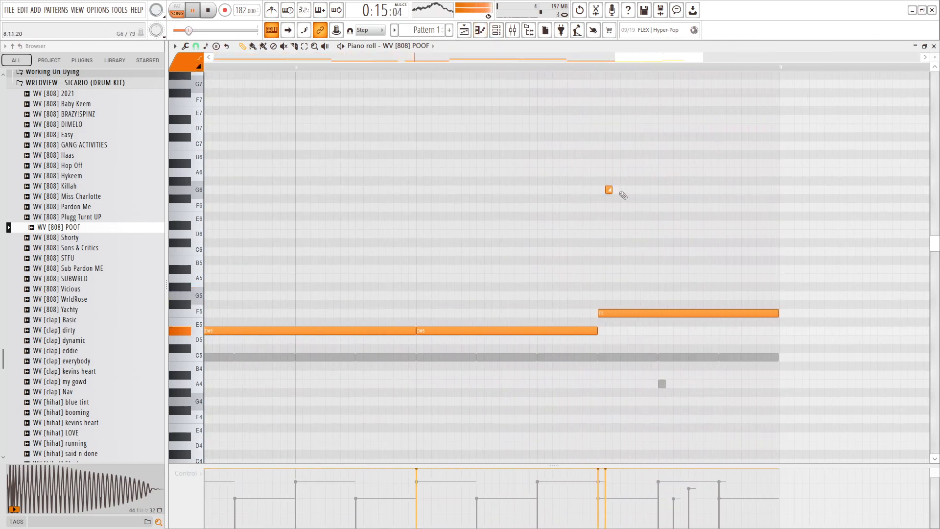
{"action": "scroll", "coordinate": [598, 190], "scroll_direction": "up", "scroll_amount": 2}
{"action": "scroll", "coordinate": [606, 194], "scroll_direction": "down", "scroll_amount": 2}
Lower the last 808 note in bar 8 to D#5 and stretch the G6 slide note across its full length.
{"action": "left_click_drag", "start_coordinate": [658, 310], "coordinate": [632, 339]}
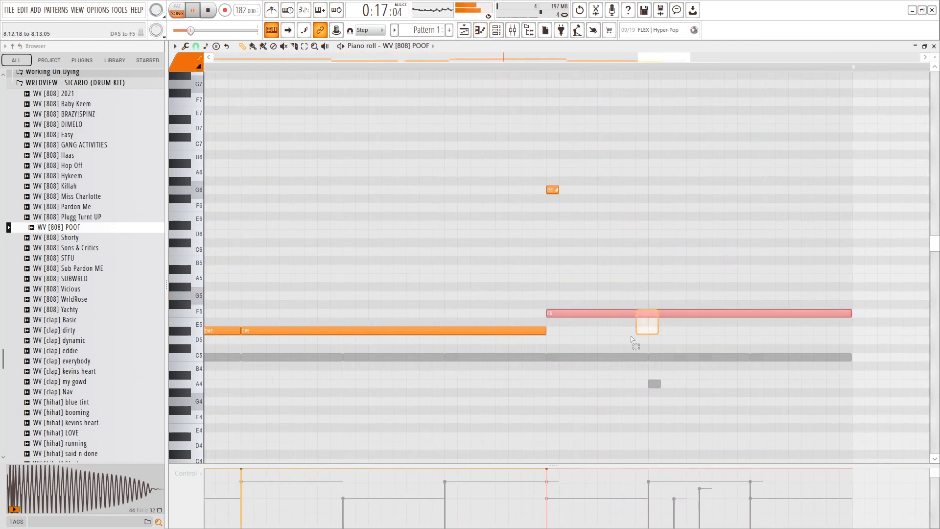
{"action": "key", "text": "shift+Down"}
{"action": "key", "text": "shift+Down"}
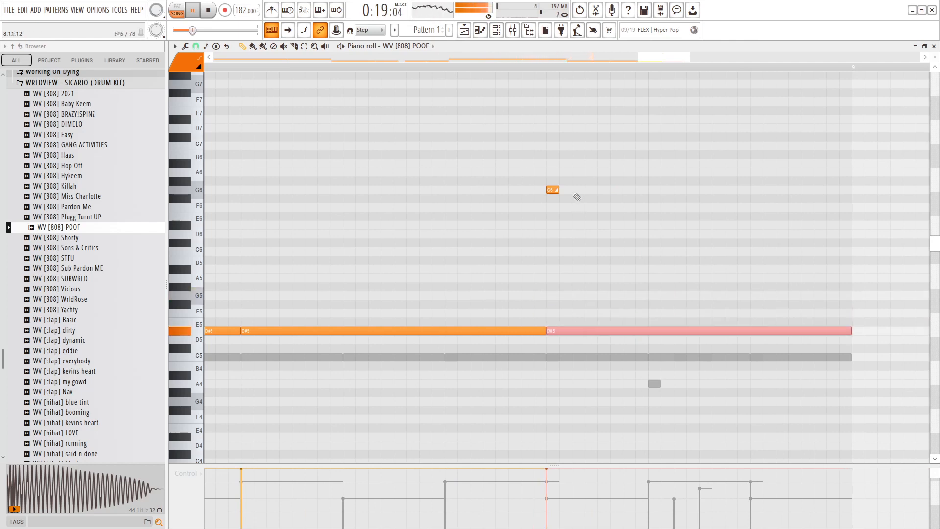
{"action": "left_click_drag", "start_coordinate": [560, 190], "coordinate": [852, 190]}
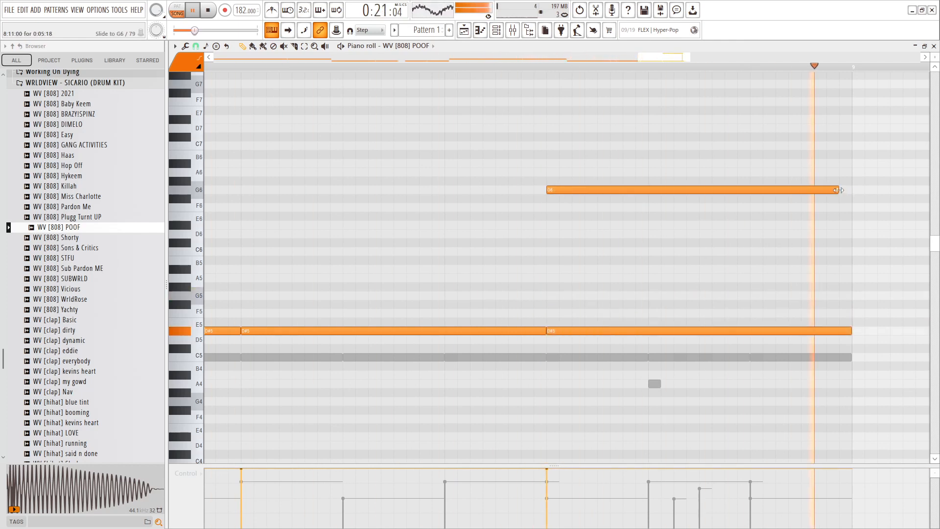
Lengthen the short D#5 note near the start of bar 4 until it meets the next D#5 note.
{"action": "scroll", "coordinate": [622, 232], "scroll_direction": "down", "scroll_amount": 2}
{"action": "key", "text": "ctrl+alt+z"}
{"action": "key", "text": "ctrl+alt+z"}
{"action": "key", "text": "ctrl+alt+z"}
{"action": "key", "text": "ctrl+alt+z"}
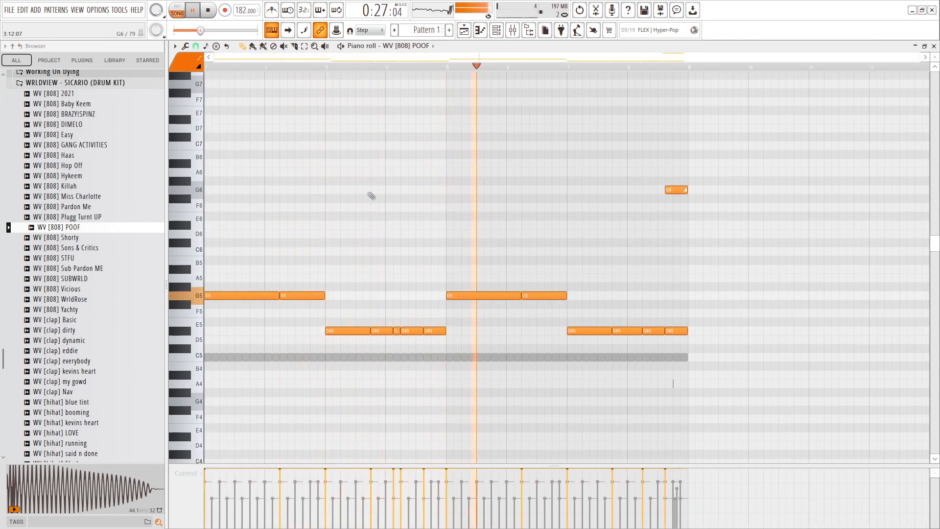
{"action": "key", "text": "ctrl+alt+z"}
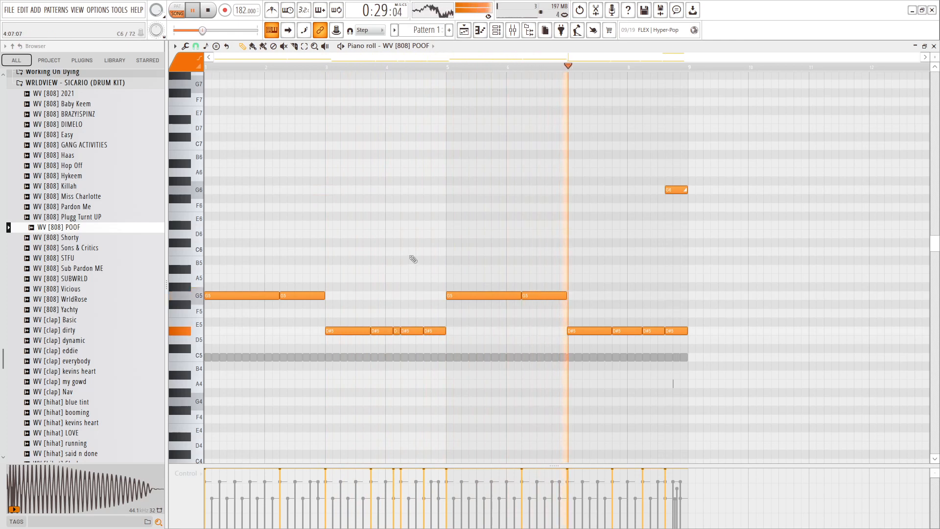
Try the WV [808] Pardon Me sample in place of POOF on the 808 channel and open its settings.
{"action": "left_click", "coordinate": [513, 30]}
{"action": "left_click", "coordinate": [496, 30]}
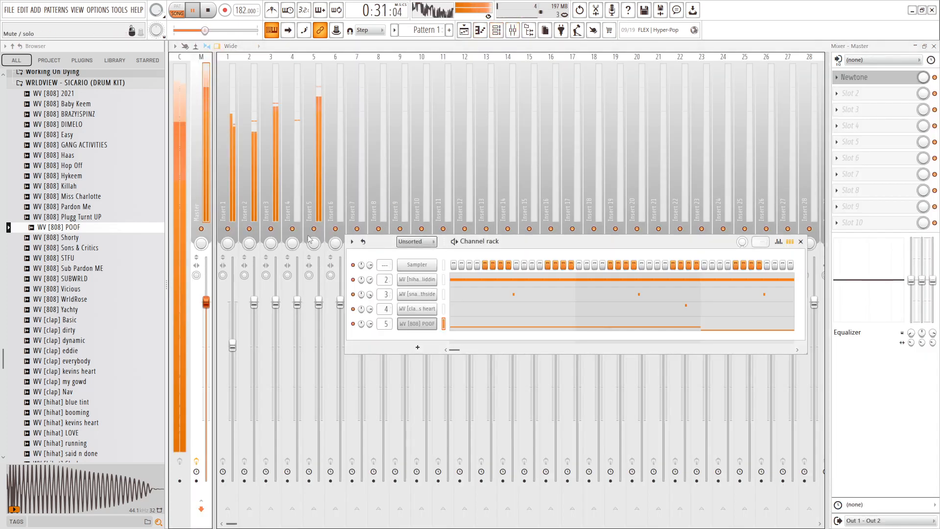
{"action": "left_click", "coordinate": [91, 207]}
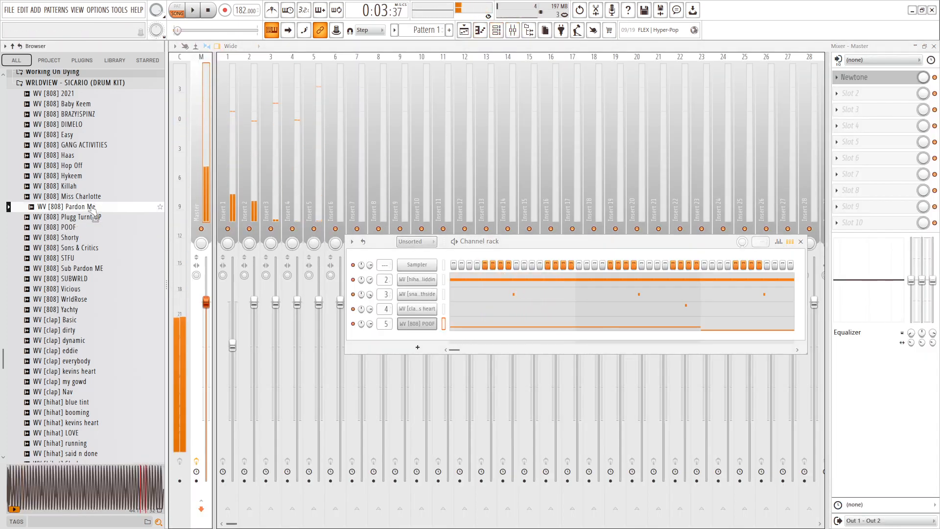
{"action": "left_click_drag", "start_coordinate": [92, 206], "coordinate": [417, 325]}
{"action": "left_click", "coordinate": [417, 327]}
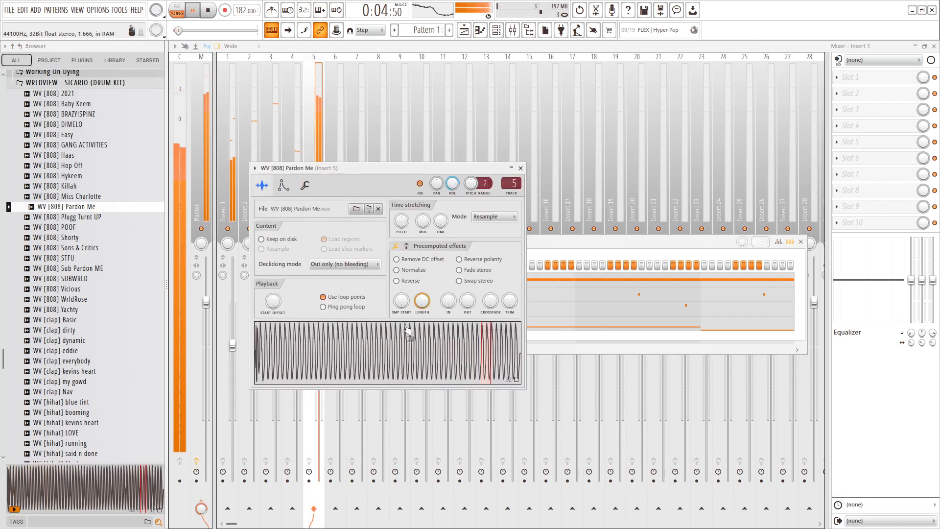
Check the Pardon Me sample's pitch in Newtone and match the channel's root note to C5.
{"action": "right_click", "coordinate": [410, 343]}
{"action": "left_click", "coordinate": [431, 398]}
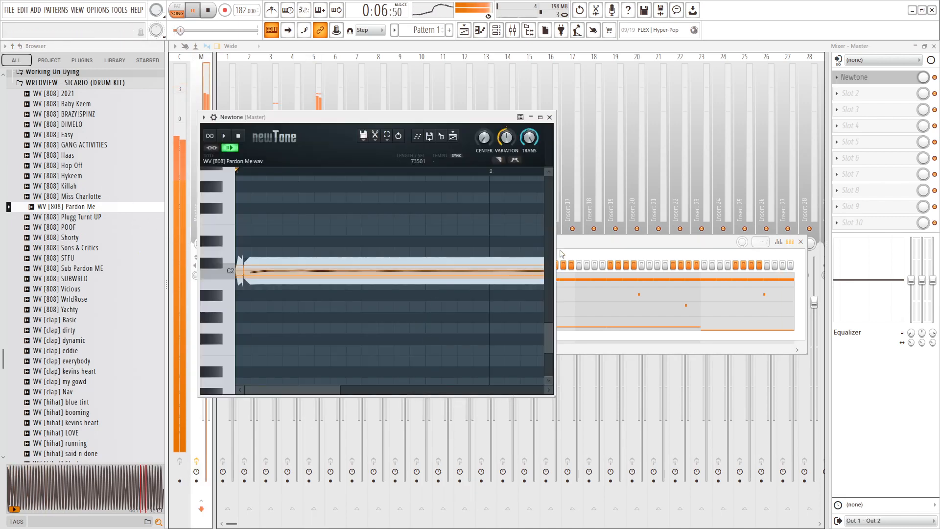
{"action": "key", "text": "F6"}
{"action": "left_click", "coordinate": [380, 294]}
{"action": "left_click", "coordinate": [283, 186]}
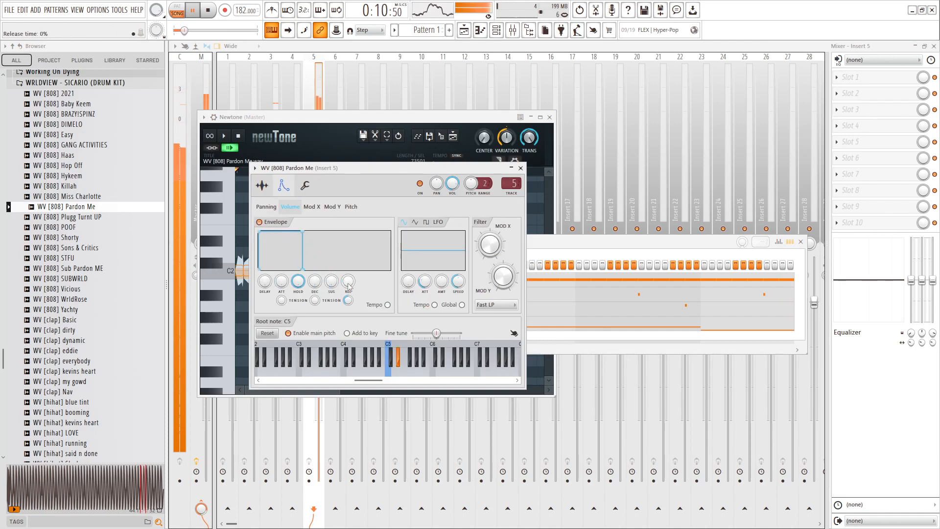
{"action": "left_click", "coordinate": [521, 168]}
{"action": "left_click", "coordinate": [550, 117]}
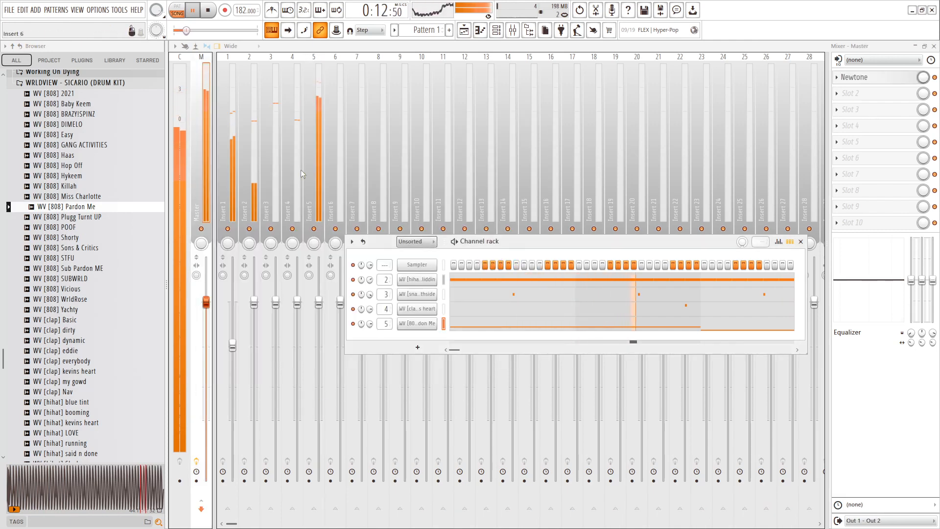
Try the WV [808] Hykeem sample on the 808 channel and play the pattern.
{"action": "key", "text": "space"}
{"action": "scroll", "coordinate": [83, 220], "scroll_direction": "up", "scroll_amount": 4}
{"action": "left_click", "coordinate": [78, 278]}
{"action": "left_click_drag", "start_coordinate": [372, 341], "coordinate": [408, 324]}
{"action": "key", "text": "space"}
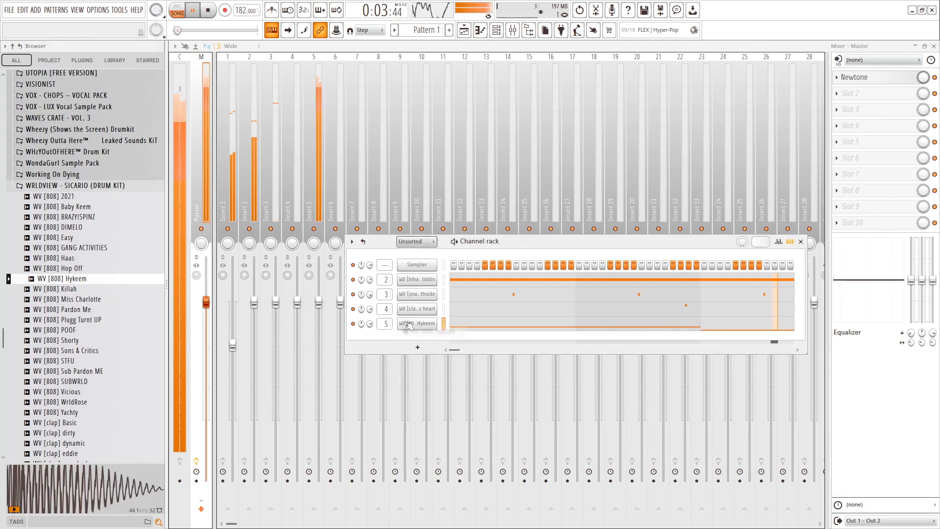
Replace the 808 channel's sample with WV [808] GANG ACTIVITIES and show its sample settings.
{"action": "left_click_drag", "start_coordinate": [73, 247], "coordinate": [414, 325]}
{"action": "left_click", "coordinate": [414, 324]}
{"action": "left_click", "coordinate": [262, 185]}
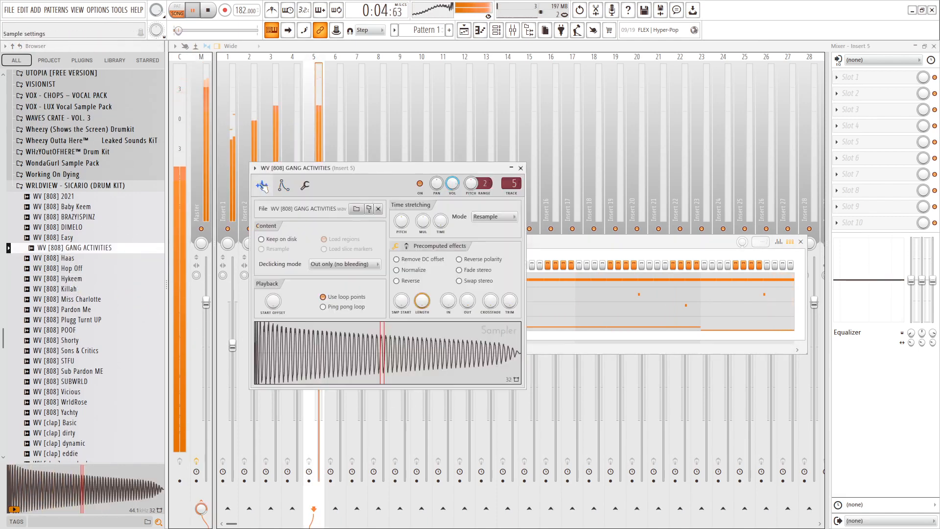
Analyze the GANG ACTIVITIES sample's pitch in Newtone and set the channel's root note to E5.
{"action": "right_click", "coordinate": [351, 340]}
{"action": "left_click", "coordinate": [387, 436]}
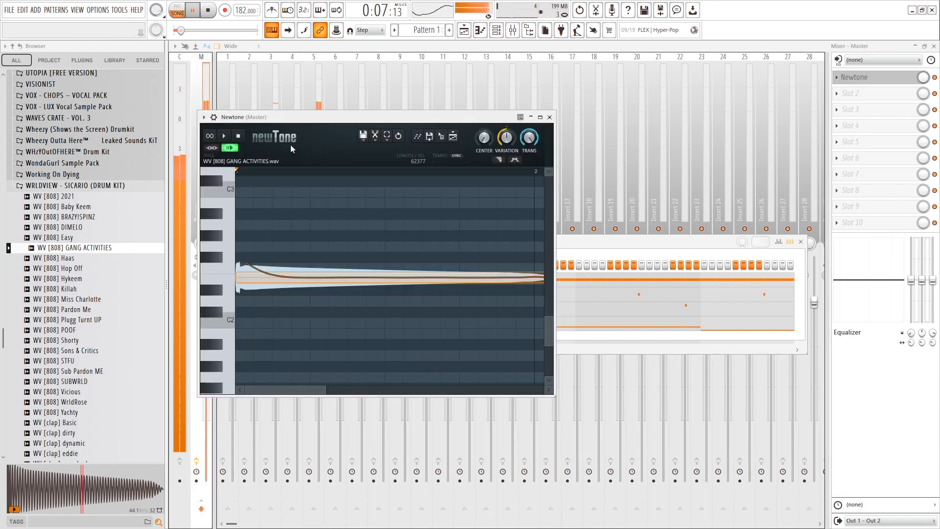
{"action": "left_click_drag", "start_coordinate": [321, 118], "coordinate": [467, 109]}
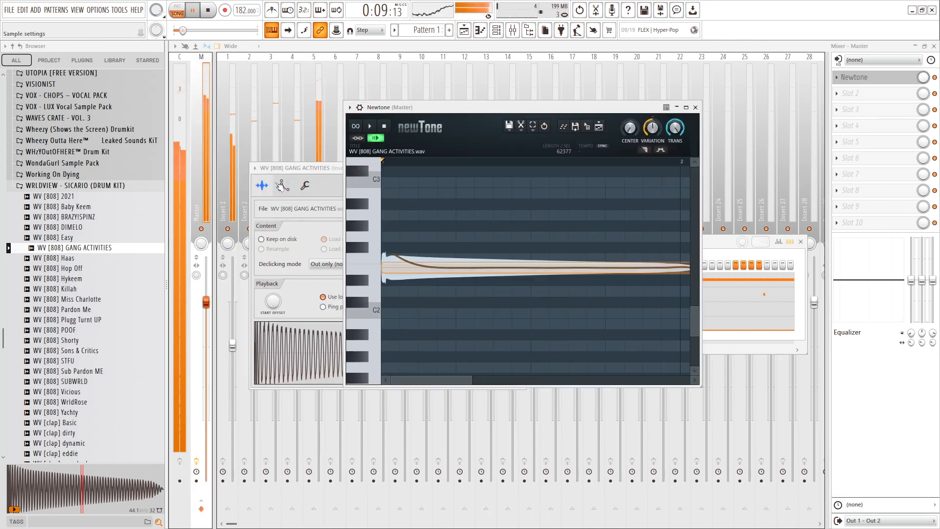
{"action": "left_click", "coordinate": [284, 185]}
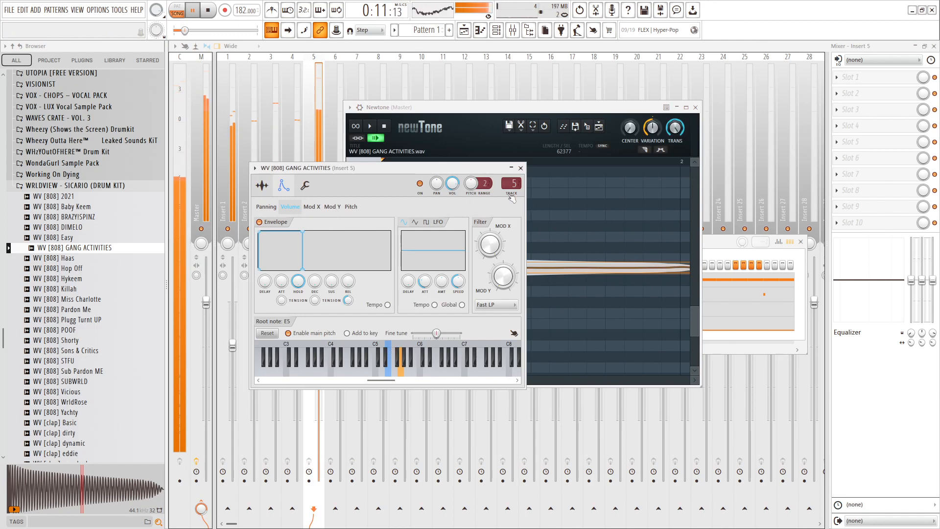
Open the GANG ACTIVITIES channel's piano roll and solo that channel to hear the 808 alone.
{"action": "left_click", "coordinate": [716, 247]}
{"action": "right_click", "coordinate": [446, 323]}
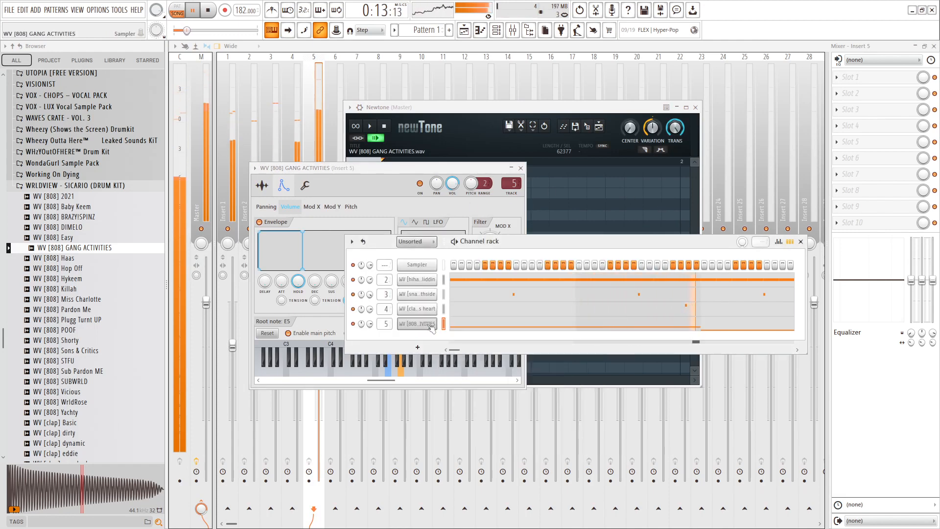
{"action": "left_click", "coordinate": [451, 323]}
{"action": "left_click", "coordinate": [451, 325]}
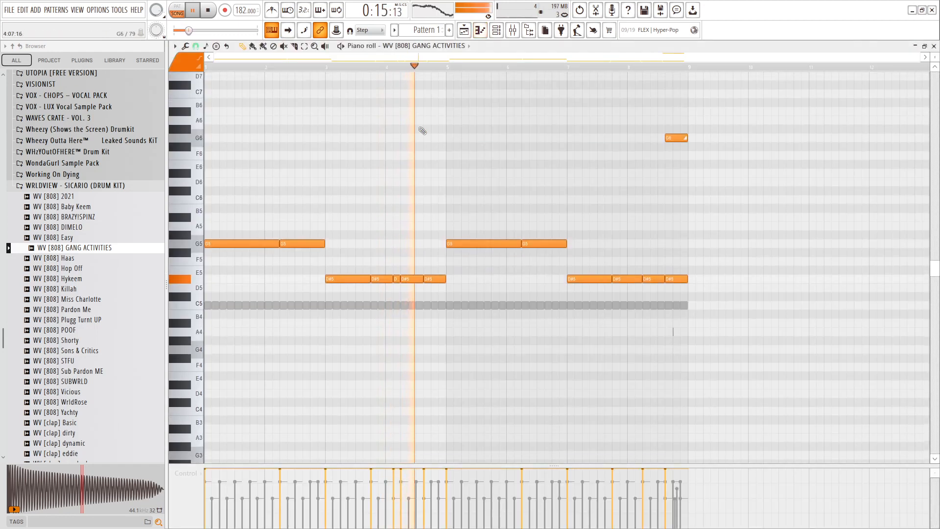
{"action": "key", "text": "F6"}
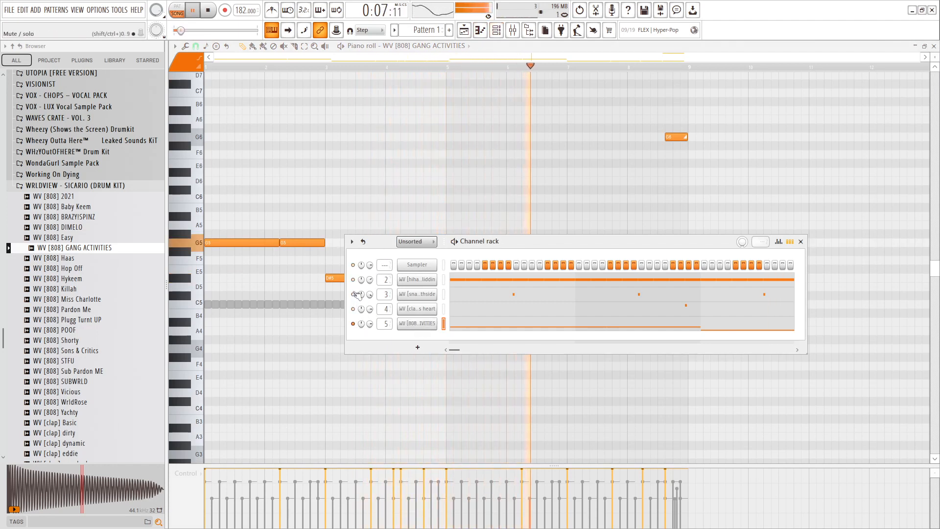
{"action": "left_click", "coordinate": [415, 323]}
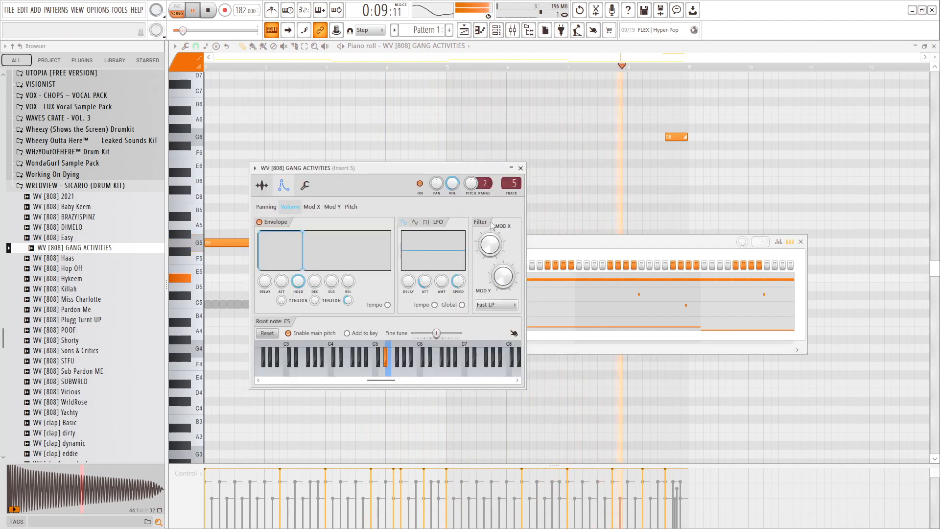
{"action": "left_click", "coordinate": [563, 191]}
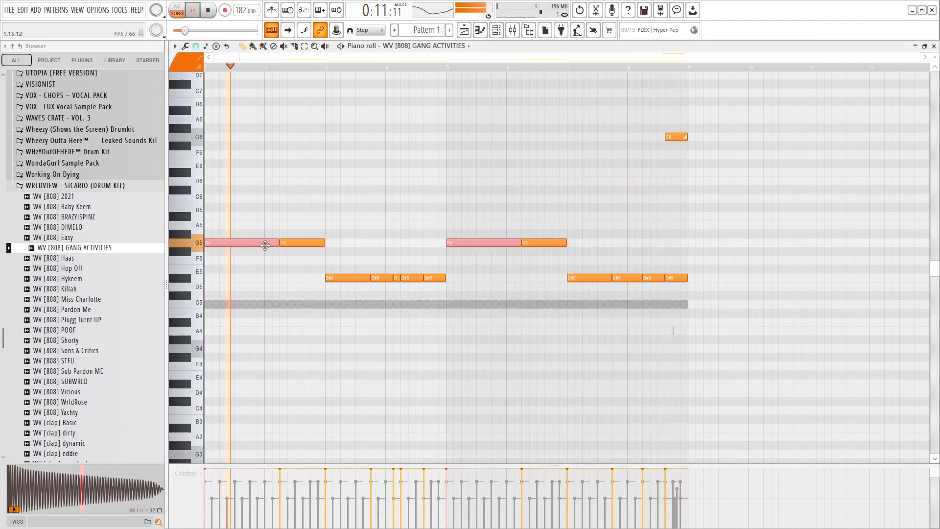
Shorten the opening G5 notes of bars 1 and 5 and the opening D#5 notes of bars 3 and 7 to eight steps each.
{"action": "key", "text": "space"}
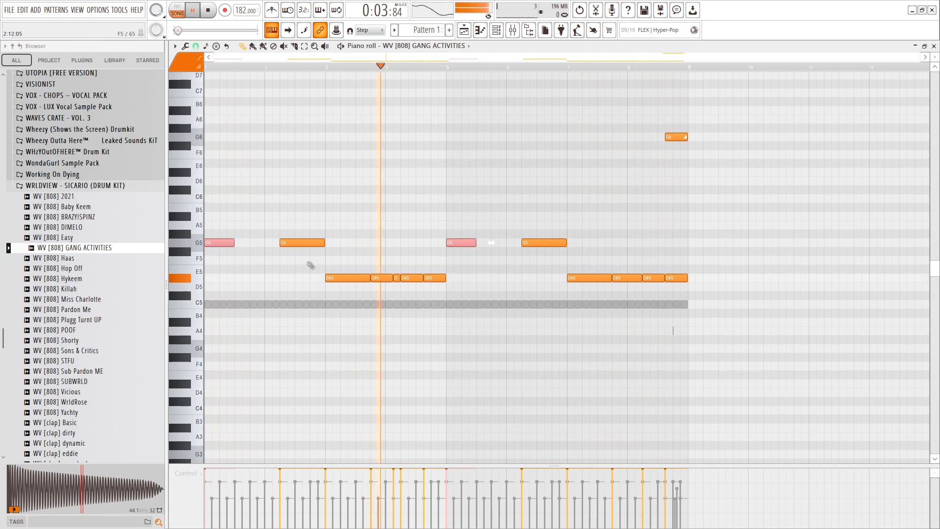
{"action": "scroll", "coordinate": [325, 243], "scroll_direction": "up", "scroll_amount": 3}
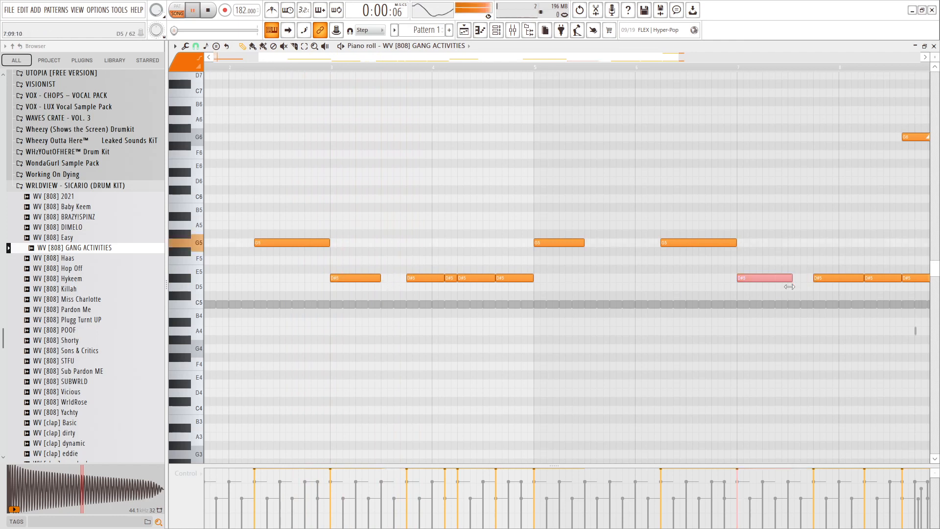
{"action": "scroll", "coordinate": [479, 274], "scroll_direction": "up", "scroll_amount": 2}
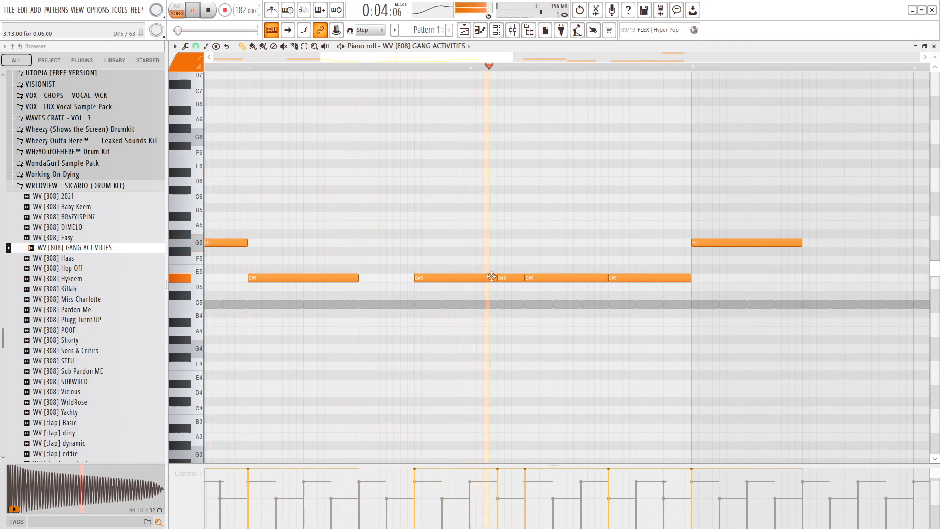
{"action": "scroll", "coordinate": [493, 277], "scroll_direction": "down", "scroll_amount": 2}
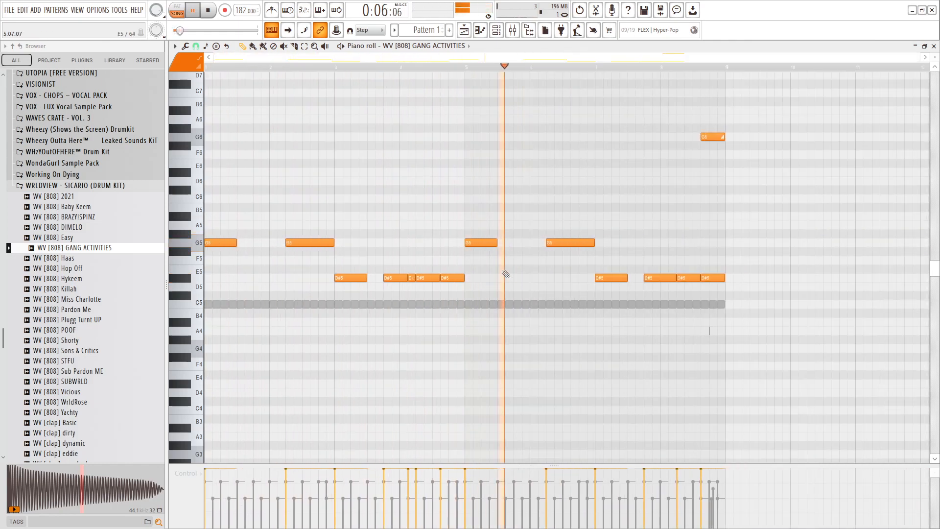
{"action": "scroll", "coordinate": [612, 278], "scroll_direction": "up", "scroll_amount": 3}
{"action": "scroll", "coordinate": [600, 278], "scroll_direction": "up", "scroll_amount": 1}
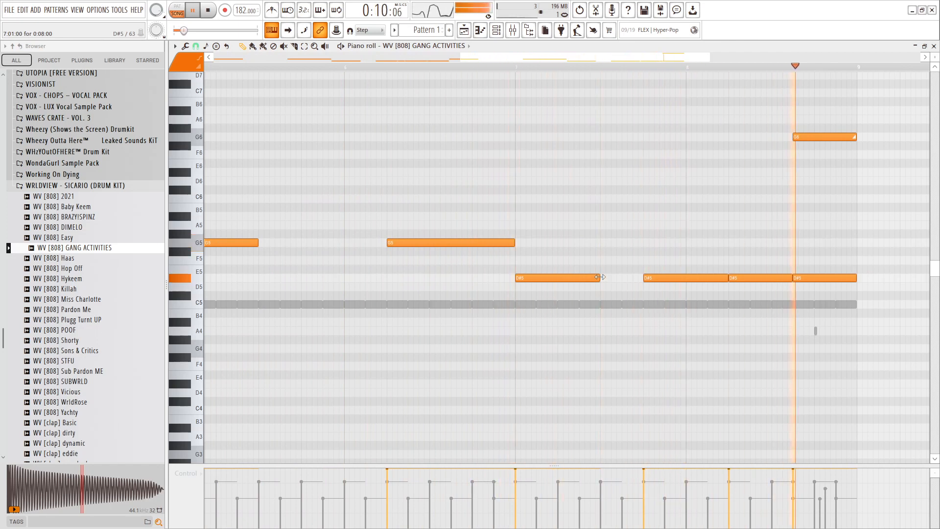
{"action": "scroll", "coordinate": [599, 277], "scroll_direction": "down", "scroll_amount": 3}
Turn off the 808 solo so all channels sound, and play the pattern.
{"action": "left_click", "coordinate": [496, 30]}
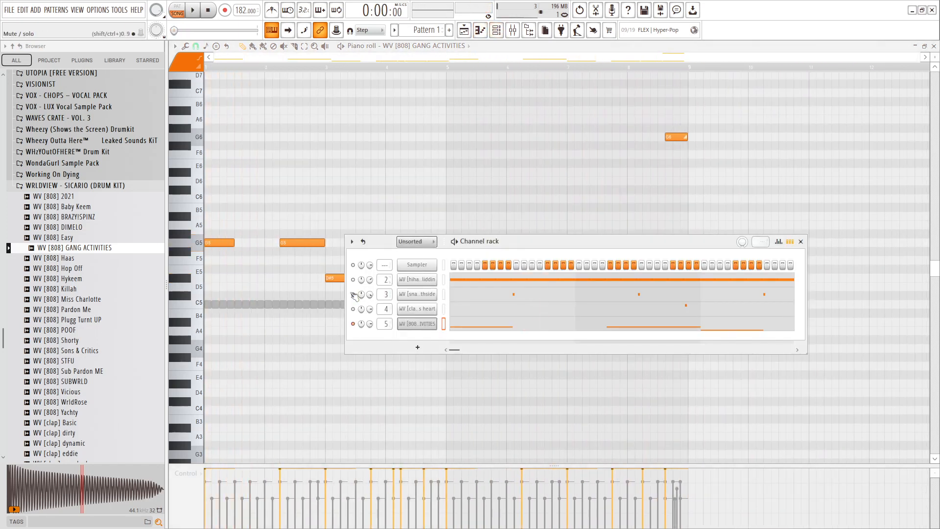
{"action": "left_click", "coordinate": [497, 30]}
Add the Pro-Q 3 equalizer to the first effect slot of mixer Insert 1.
{"action": "left_click", "coordinate": [513, 30]}
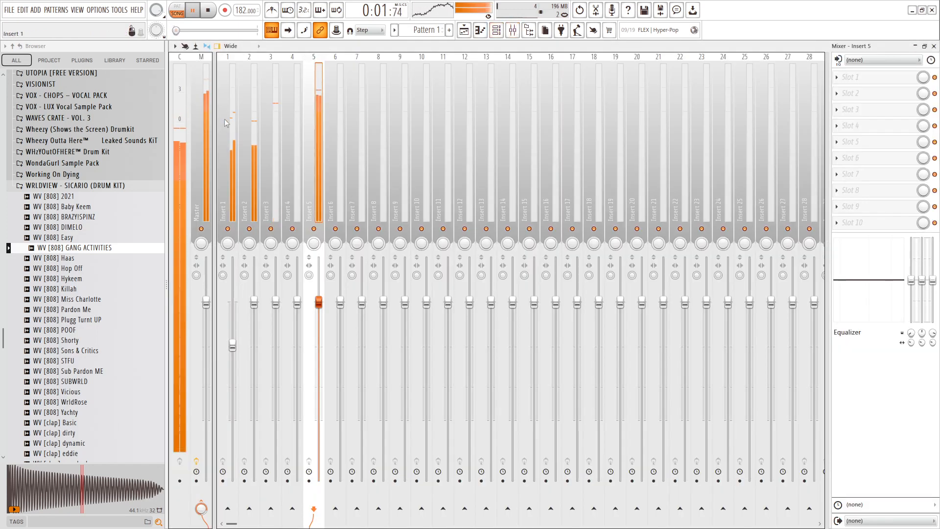
{"action": "left_click", "coordinate": [895, 93]}
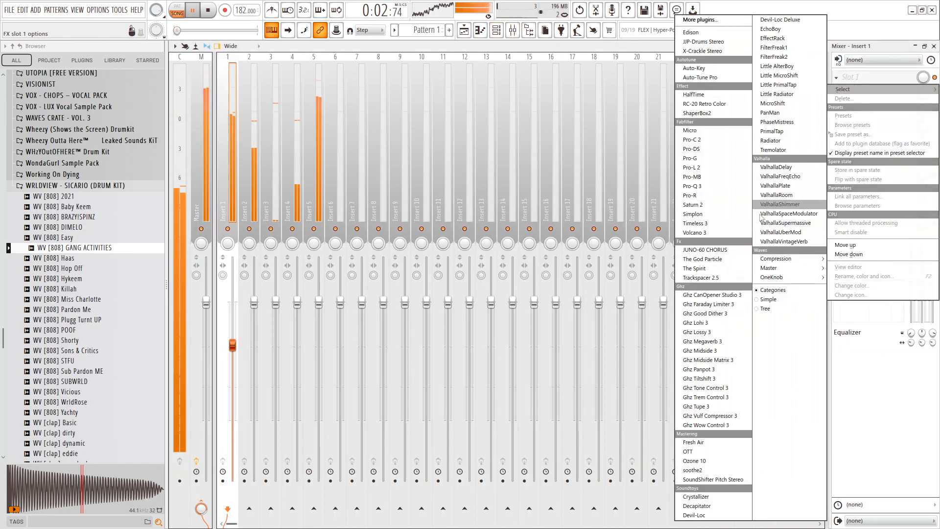
{"action": "left_click", "coordinate": [693, 186]}
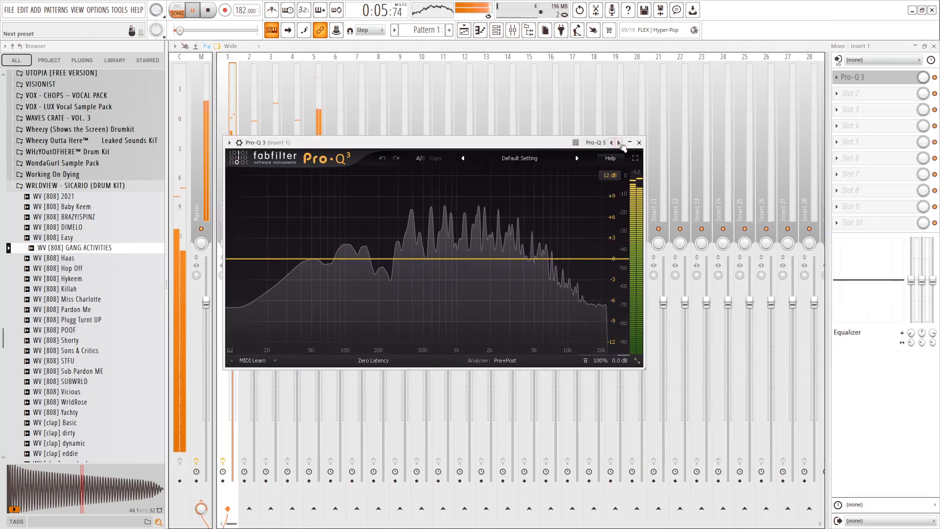
Load the -200 preset in Insert 1's Pro-Q 3, a 24 dB/oct low cut at 200 Hz, and close the equalizer.
{"action": "left_click", "coordinate": [379, 259]}
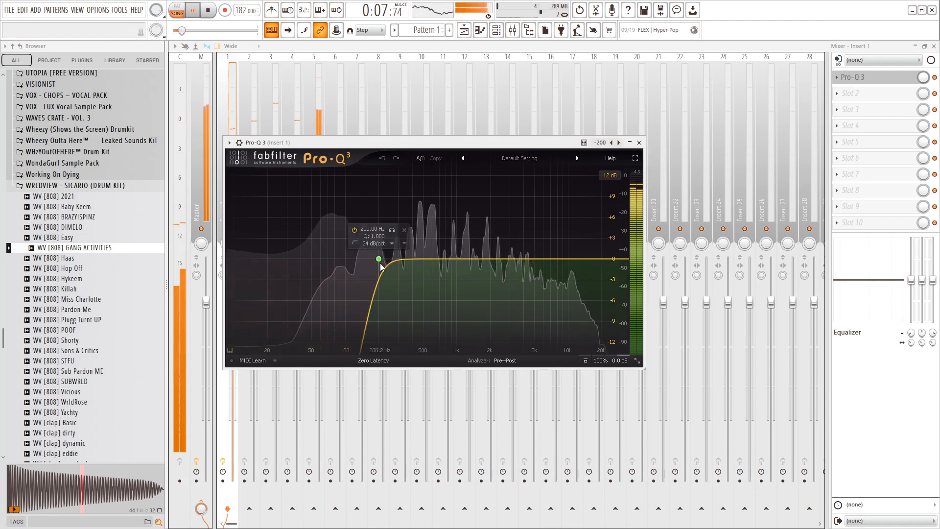
{"action": "left_click", "coordinate": [871, 82]}
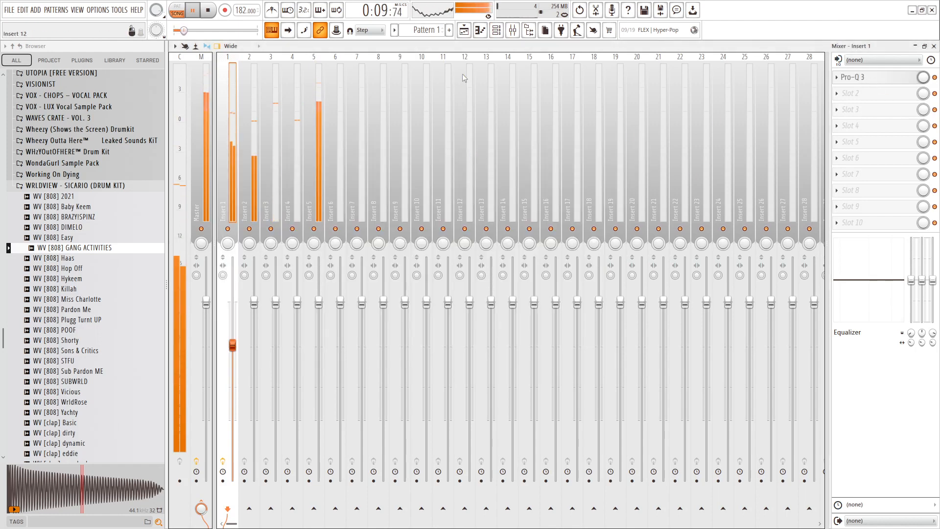
Audition the kit's kick and open hat samples and add WV [openhat] Hockey as a new channel.
{"action": "key", "text": "F6"}
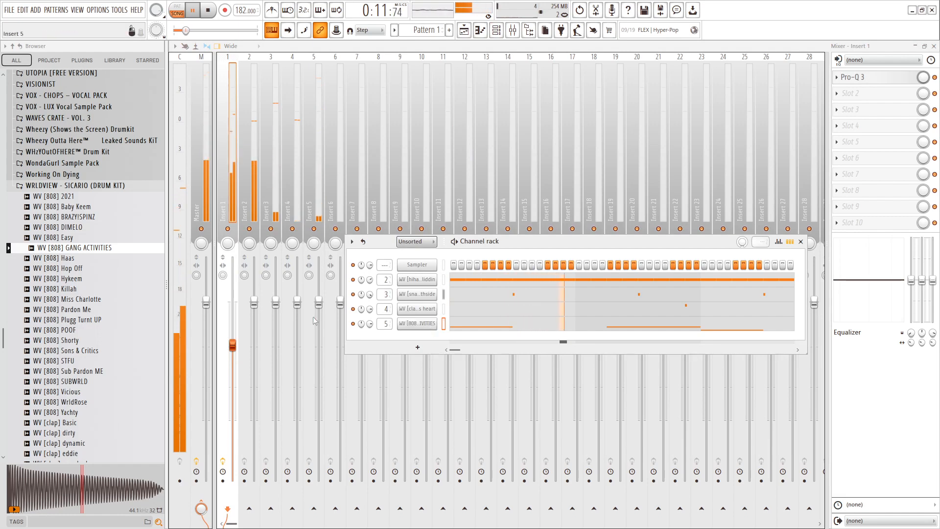
{"action": "scroll", "coordinate": [116, 285], "scroll_direction": "down", "scroll_amount": 5}
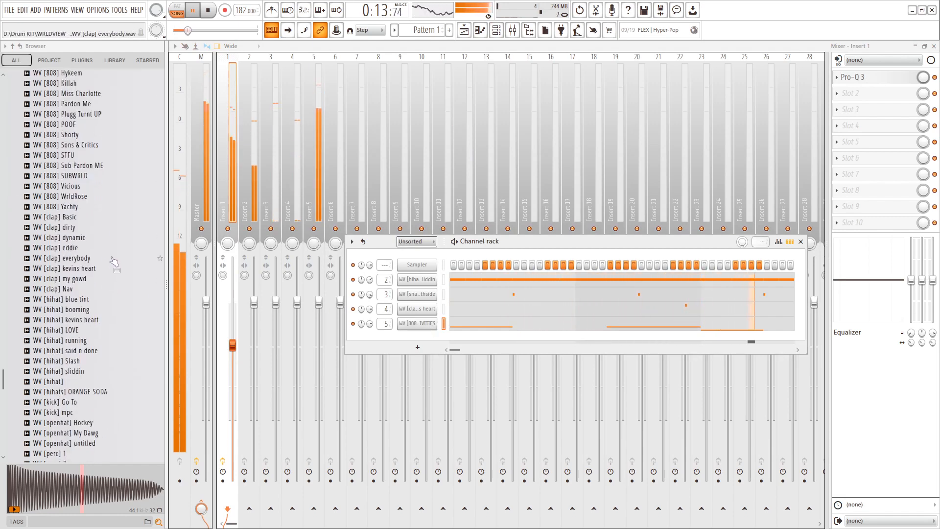
{"action": "scroll", "coordinate": [112, 262], "scroll_direction": "down", "scroll_amount": 3}
{"action": "scroll", "coordinate": [94, 297], "scroll_direction": "down", "scroll_amount": 3}
{"action": "left_click", "coordinate": [80, 197]}
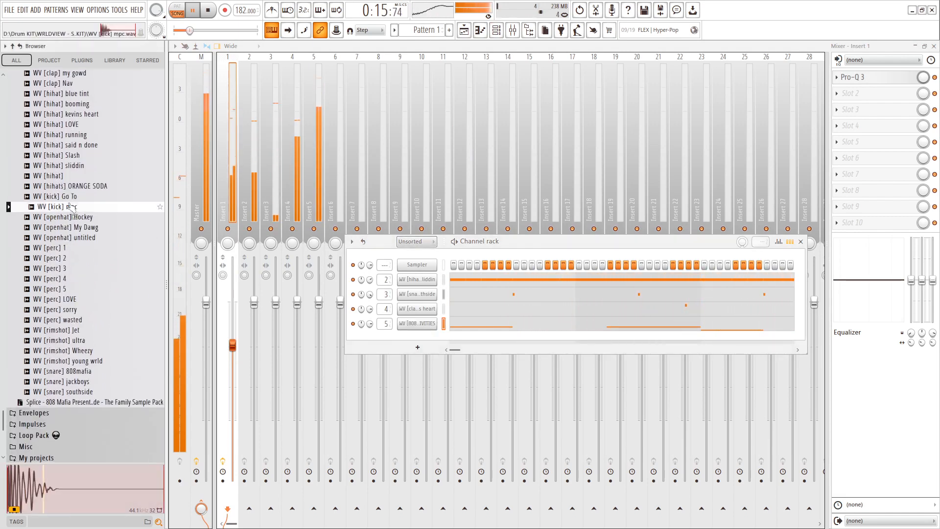
{"action": "key", "text": "space"}
{"action": "left_click", "coordinate": [81, 206]}
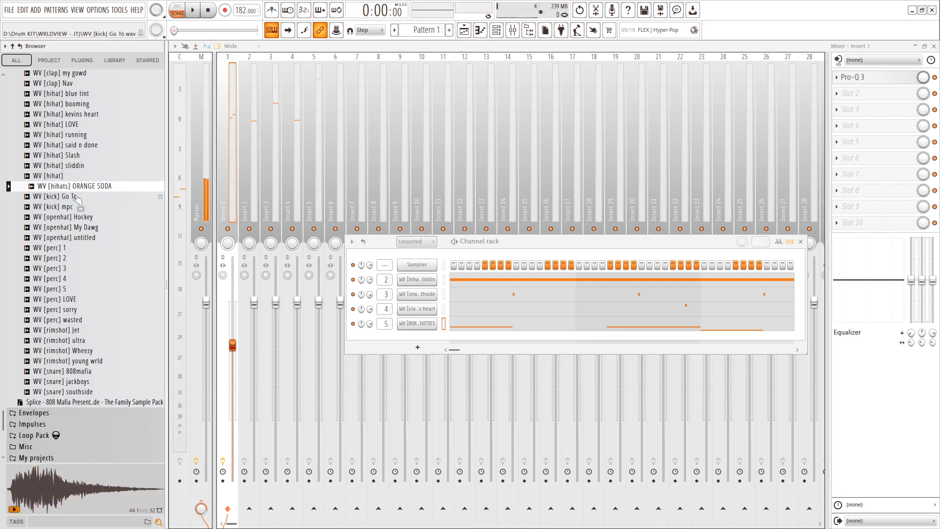
{"action": "left_click", "coordinate": [82, 217]}
{"action": "left_click_drag", "start_coordinate": [84, 217], "coordinate": [411, 343]}
Route the Hockey open hat channel to mixer Insert 6 and place a hit on its fifth step.
{"action": "key", "text": "space"}
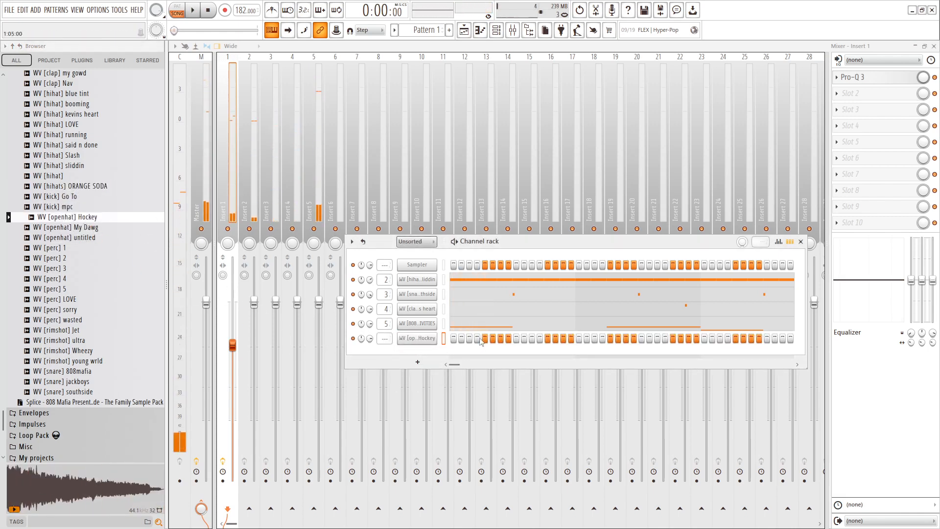
{"action": "scroll", "coordinate": [385, 339], "scroll_direction": "up", "scroll_amount": 6}
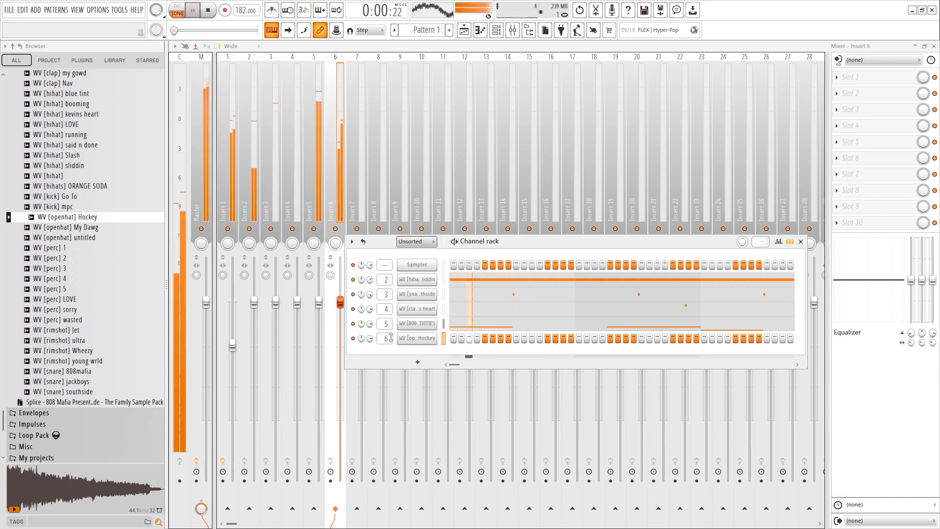
{"action": "key", "text": "space"}
{"action": "right_click", "coordinate": [417, 338]}
{"action": "left_click", "coordinate": [458, 402]}
{"action": "key", "text": "space"}
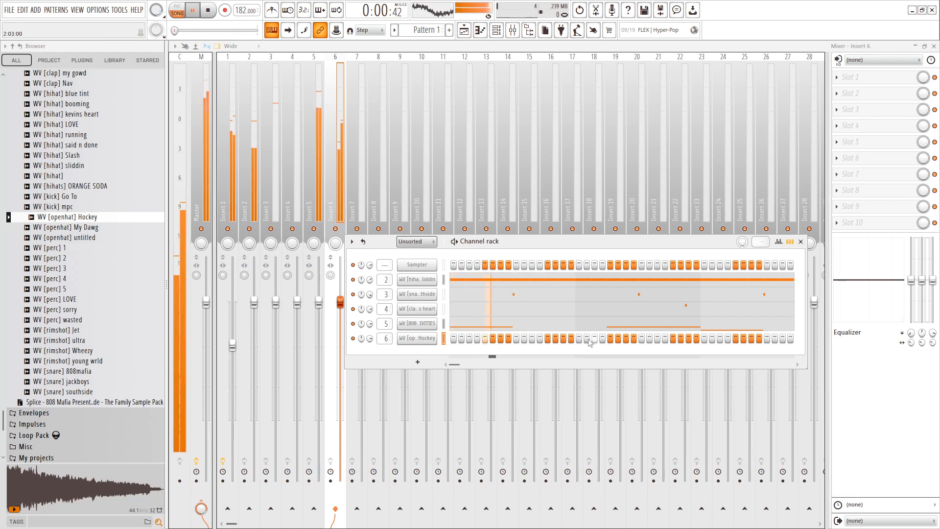
In the Hockey open hat's piano roll, repeat bar 1's fifth-step hit in bars 3, 5 and 7, leaving nothing past bar 8.
{"action": "right_click", "coordinate": [433, 336]}
{"action": "left_click", "coordinate": [451, 338]}
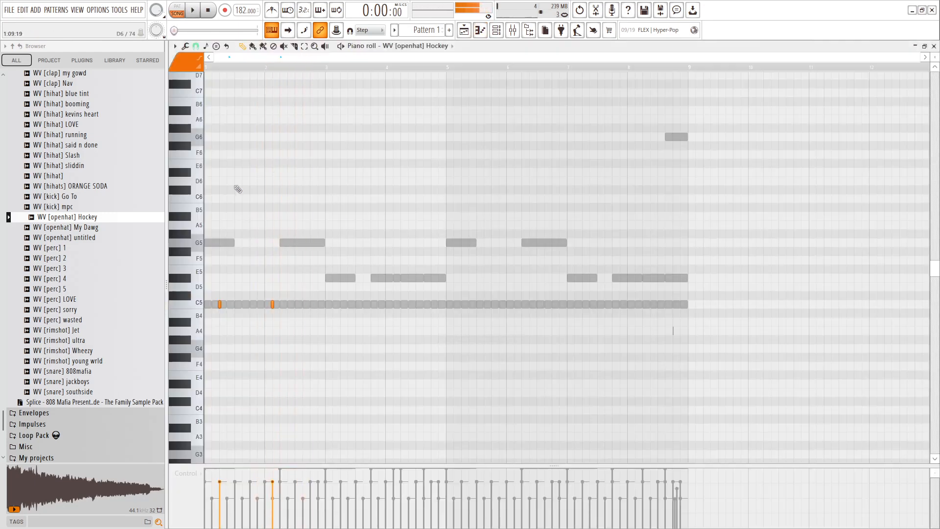
{"action": "scroll", "coordinate": [349, 301], "scroll_direction": "up", "scroll_amount": 4}
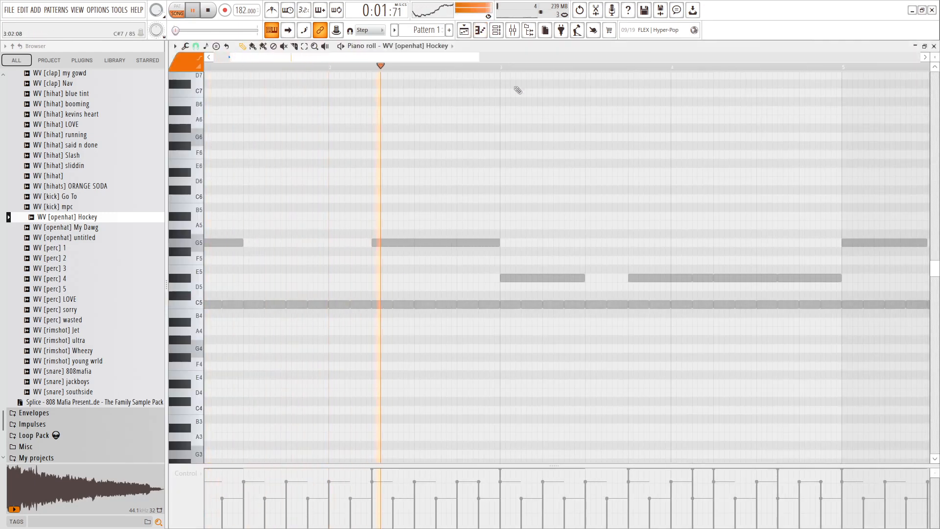
{"action": "scroll", "coordinate": [518, 90], "scroll_direction": "down", "scroll_amount": 3}
{"action": "mouse_move", "coordinate": [380, 67]}
{"action": "left_mouse_down"}
{"action": "mouse_move", "coordinate": [206, 67]}
{"action": "mouse_move", "coordinate": [386, 80]}
{"action": "left_mouse_up"}
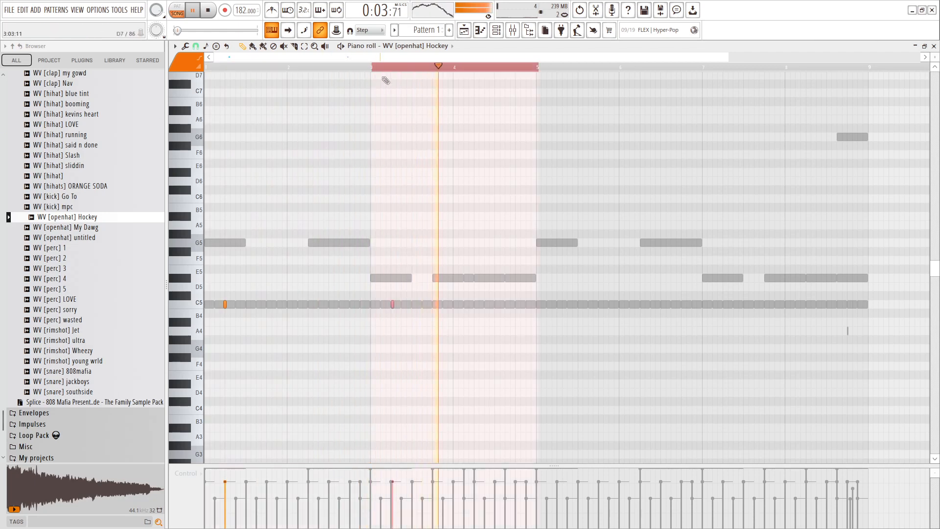
{"action": "key", "text": "ctrl+b"}
{"action": "key", "text": "ctrl+b"}
{"action": "key", "text": "ctrl+b"}
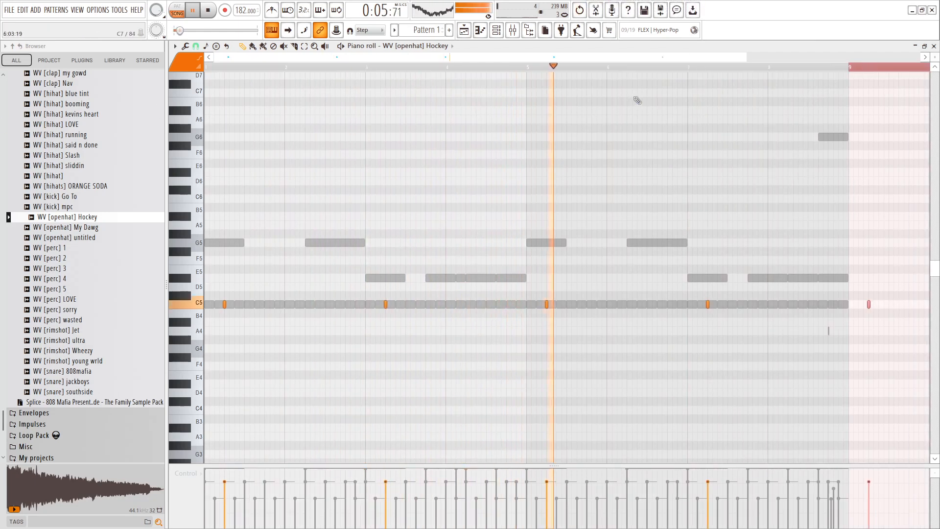
{"action": "scroll", "coordinate": [638, 100], "scroll_direction": "down", "scroll_amount": 2}
{"action": "key", "text": "Delete"}
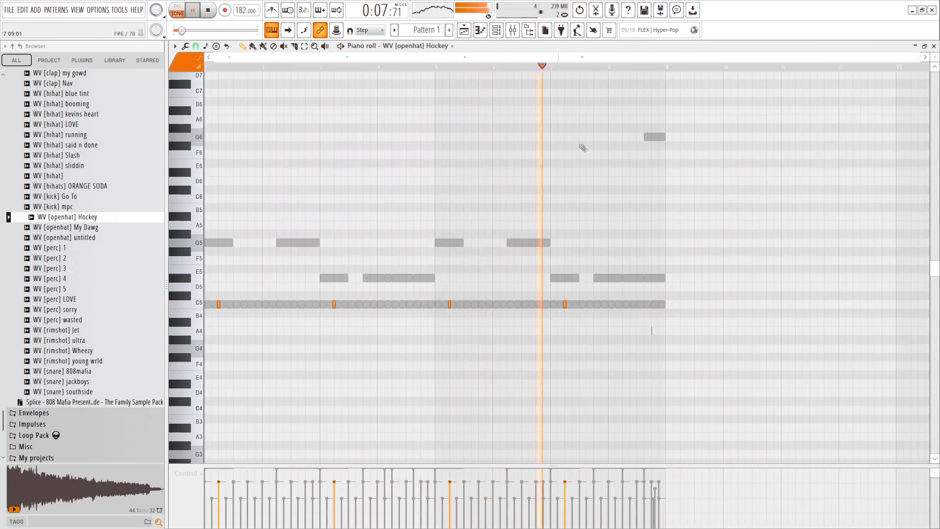
Audition the perc samples and add WV [perc] 3 as a channel routed to mixer Insert 7, with a hit on its eleventh step.
{"action": "left_click", "coordinate": [513, 30]}
{"action": "left_click", "coordinate": [496, 30]}
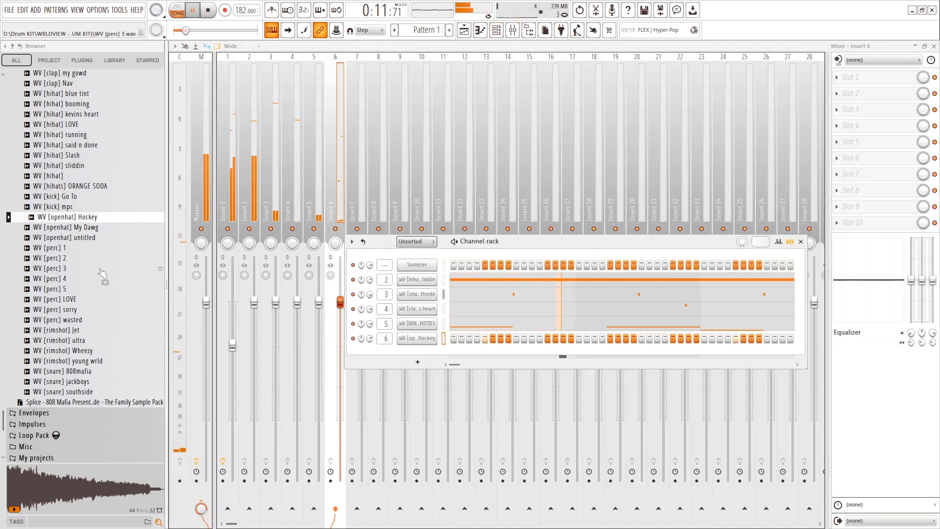
{"action": "left_click", "coordinate": [73, 268]}
{"action": "left_click", "coordinate": [88, 248]}
{"action": "left_click", "coordinate": [89, 269]}
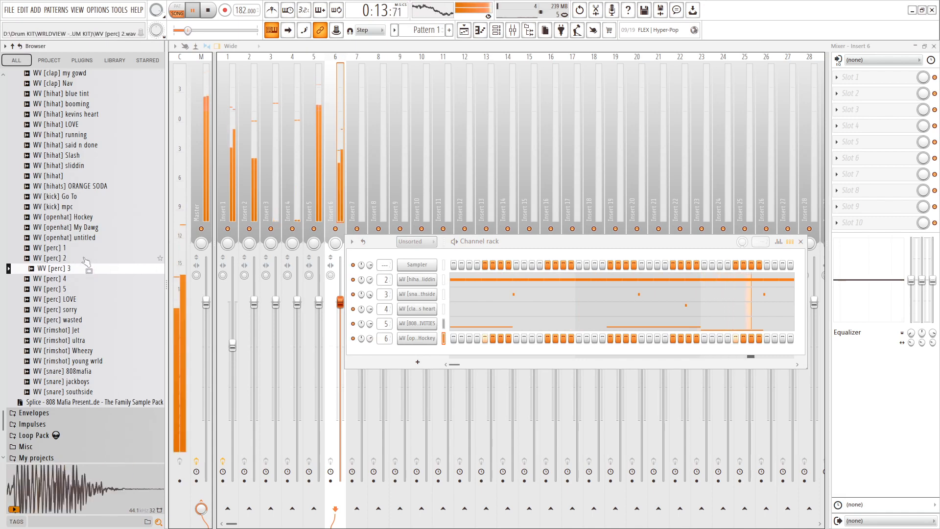
{"action": "left_click_drag", "start_coordinate": [89, 269], "coordinate": [379, 357]}
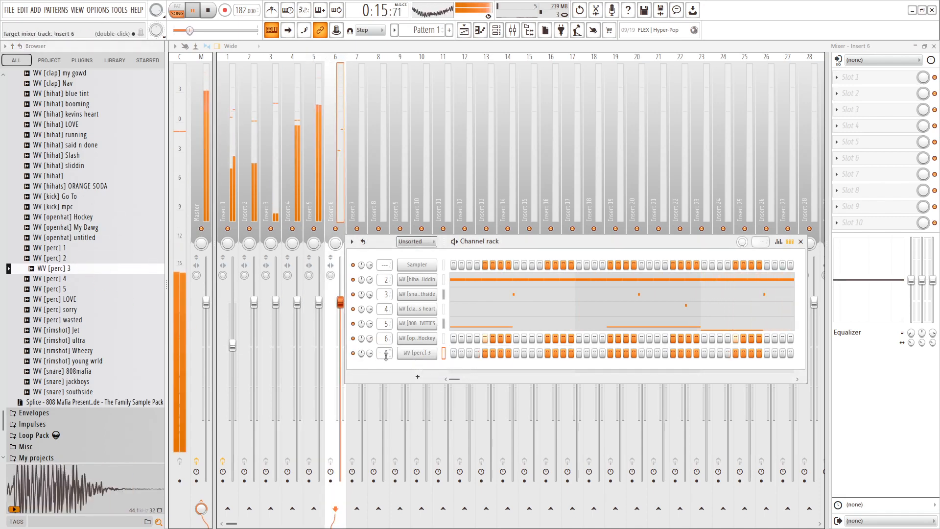
{"action": "right_click", "coordinate": [399, 348]}
{"action": "left_click", "coordinate": [470, 415]}
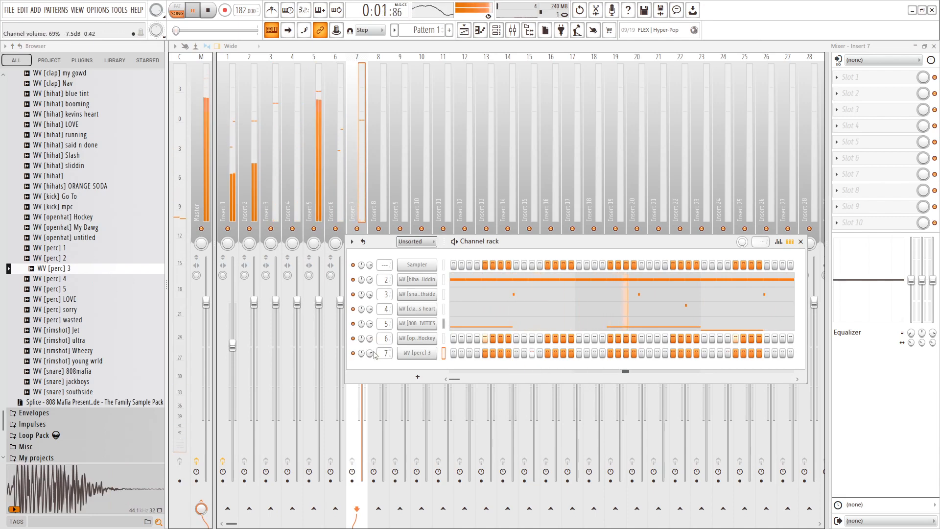
Duplicate the first four bars of the perc 3 pattern so the eleventh-step hit repeats in bar 5.
{"action": "right_click", "coordinate": [399, 350]}
{"action": "left_click", "coordinate": [411, 352]}
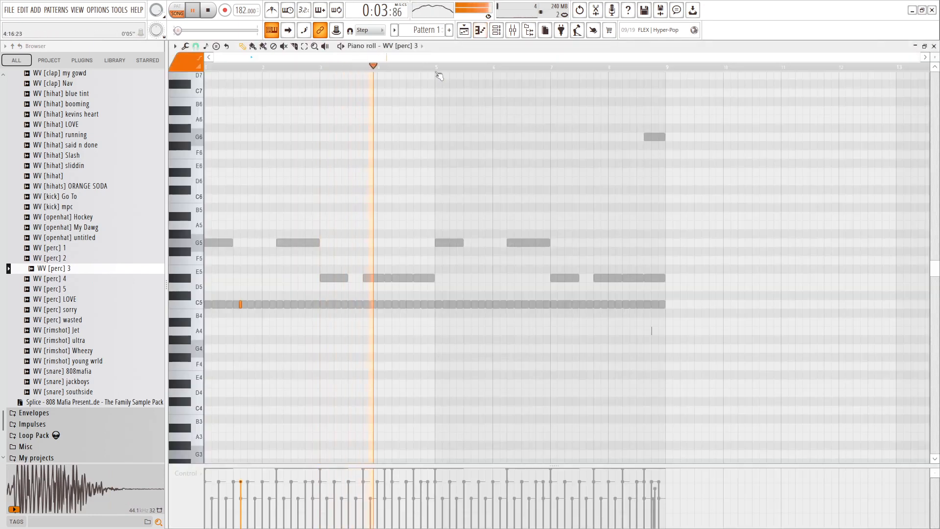
{"action": "left_click_drag", "start_coordinate": [435, 71], "coordinate": [204, 72]}
{"action": "key", "text": "ctrl+b"}
{"action": "left_click", "coordinate": [444, 69], "text": "ctrl"}
{"action": "scroll", "coordinate": [494, 289], "scroll_direction": "up", "scroll_amount": 3}
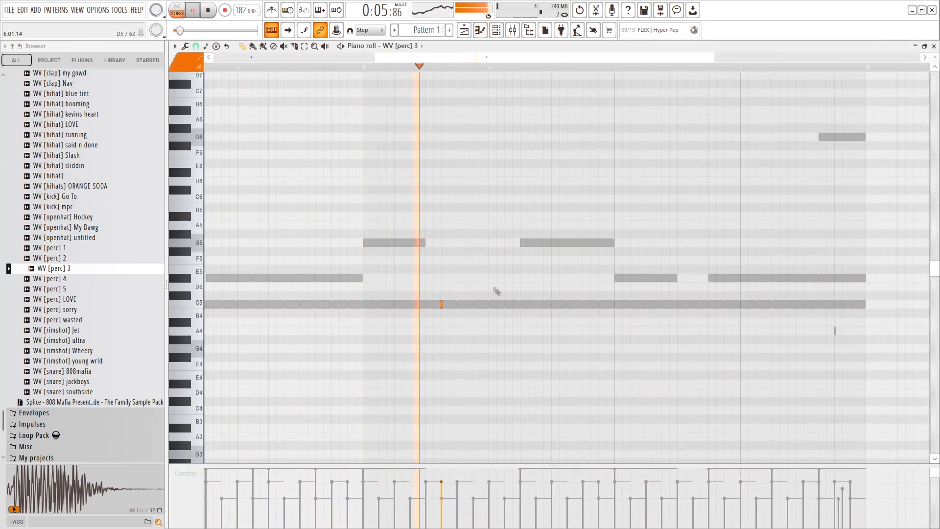
{"action": "scroll", "coordinate": [492, 277], "scroll_direction": "down", "scroll_amount": 3}
Audition the rimshot and perc samples and add WV [perc] sorry as a channel routed to mixer Insert 8.
{"action": "key", "text": "F9"}
{"action": "key", "text": "F6"}
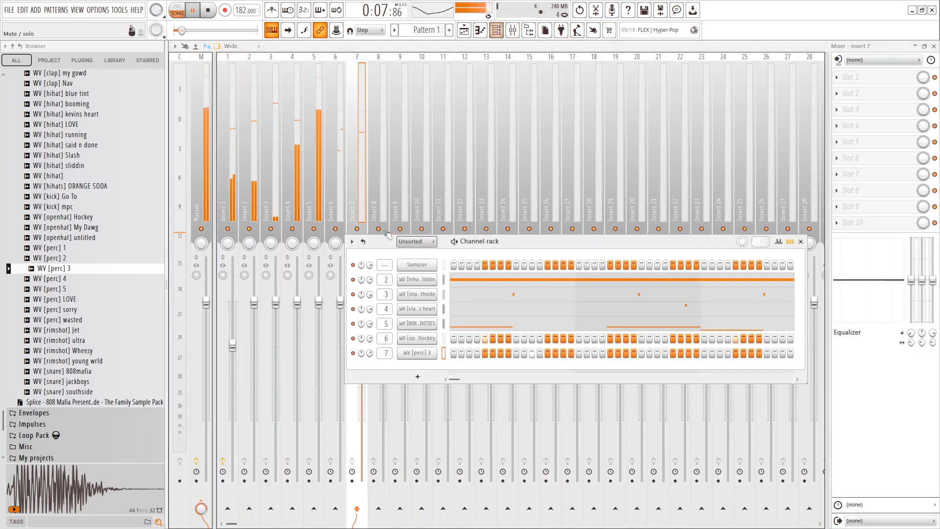
{"action": "left_click", "coordinate": [107, 351]}
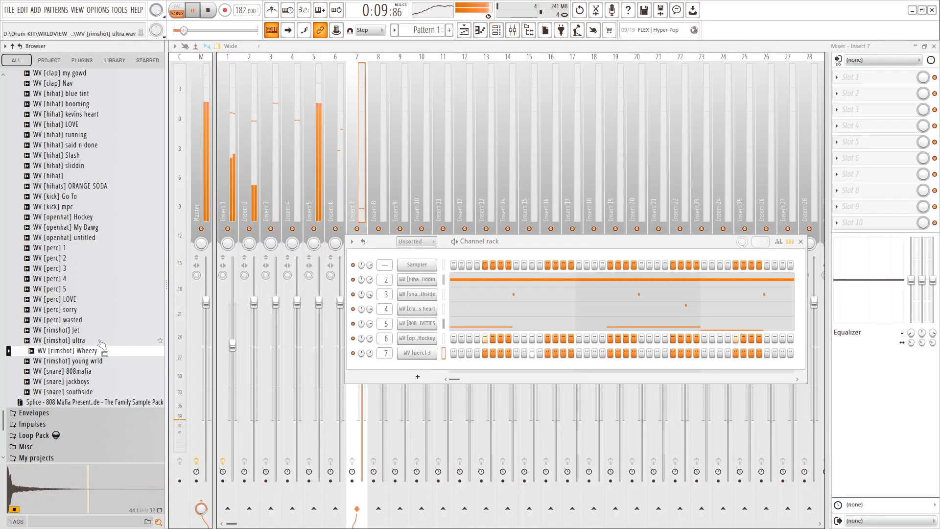
{"action": "left_click", "coordinate": [93, 319]}
{"action": "left_click", "coordinate": [87, 309]}
{"action": "left_click", "coordinate": [86, 317]}
{"action": "left_click", "coordinate": [87, 309]}
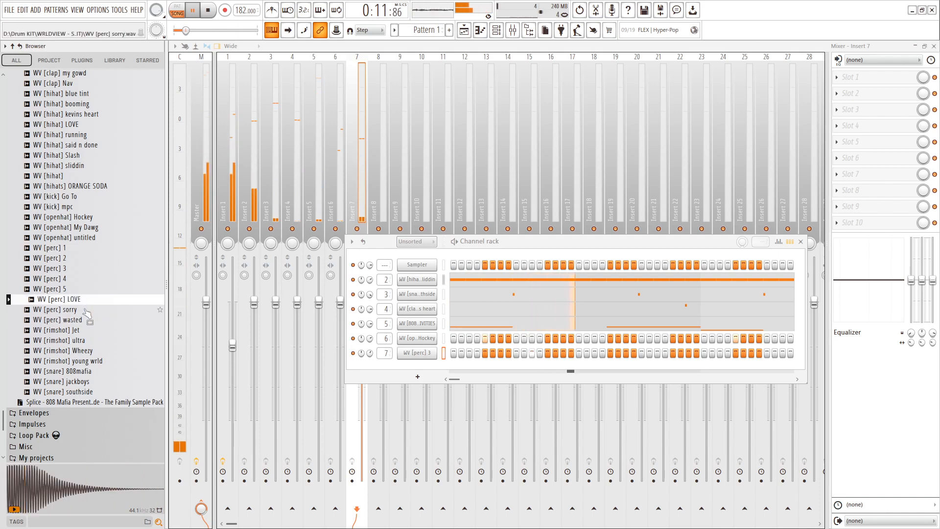
{"action": "left_click_drag", "start_coordinate": [87, 309], "coordinate": [391, 367]}
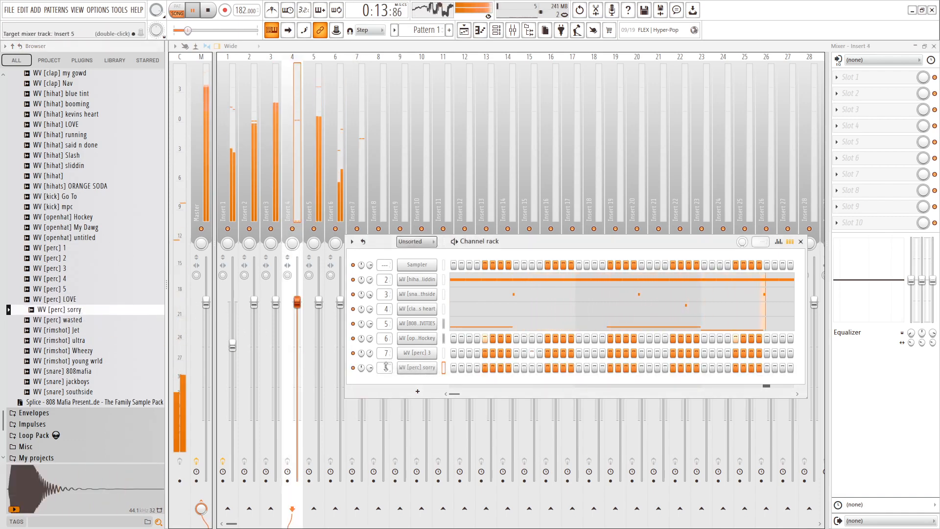
{"action": "right_click", "coordinate": [392, 364]}
{"action": "left_click", "coordinate": [458, 429]}
In the perc sorry piano roll, place three short C5 notes on steps 13, 14 and 15 of bar 4.
{"action": "key", "text": "F7"}
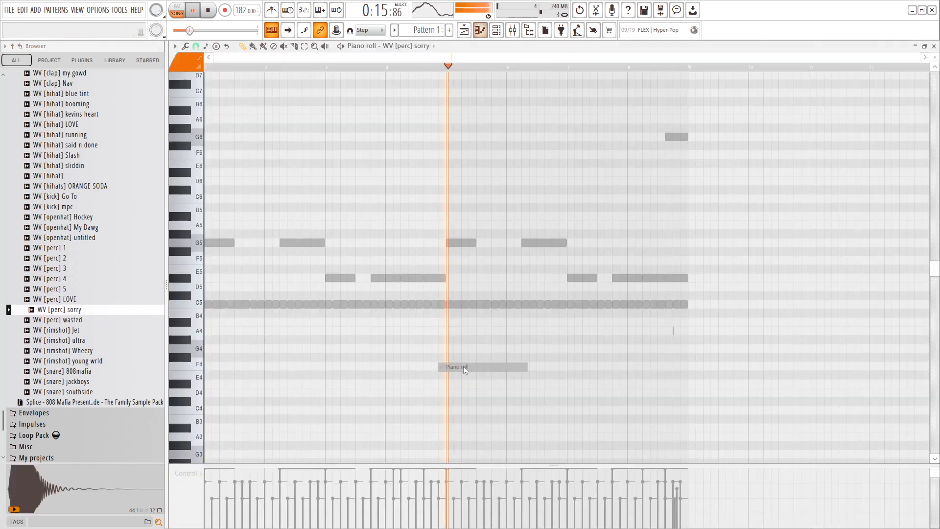
{"action": "scroll", "coordinate": [387, 309], "scroll_direction": "up", "scroll_amount": 3}
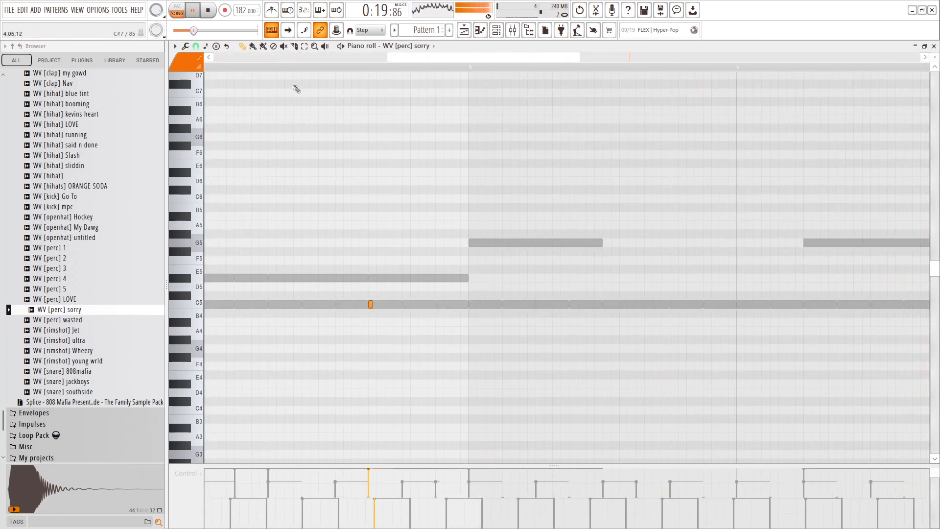
{"action": "scroll", "coordinate": [410, 268], "scroll_direction": "up", "scroll_amount": 3}
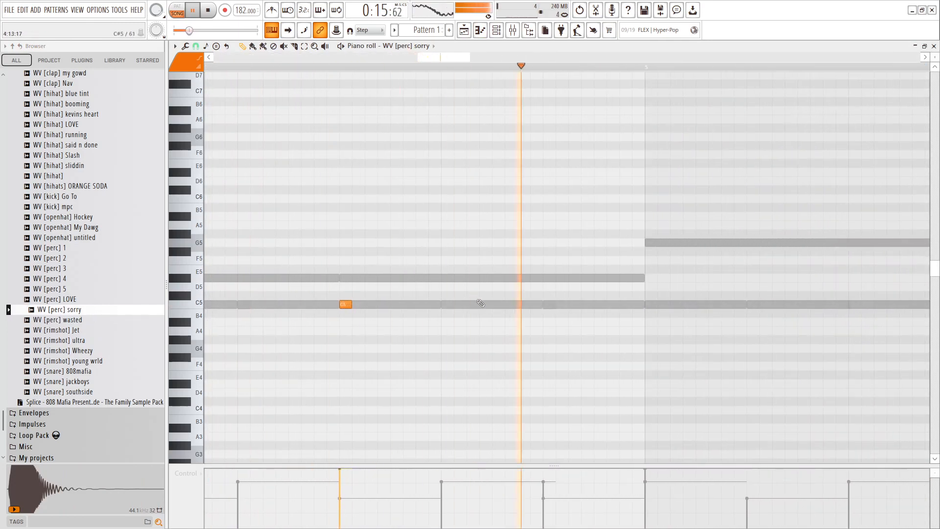
{"action": "key", "text": "ctrl+a"}
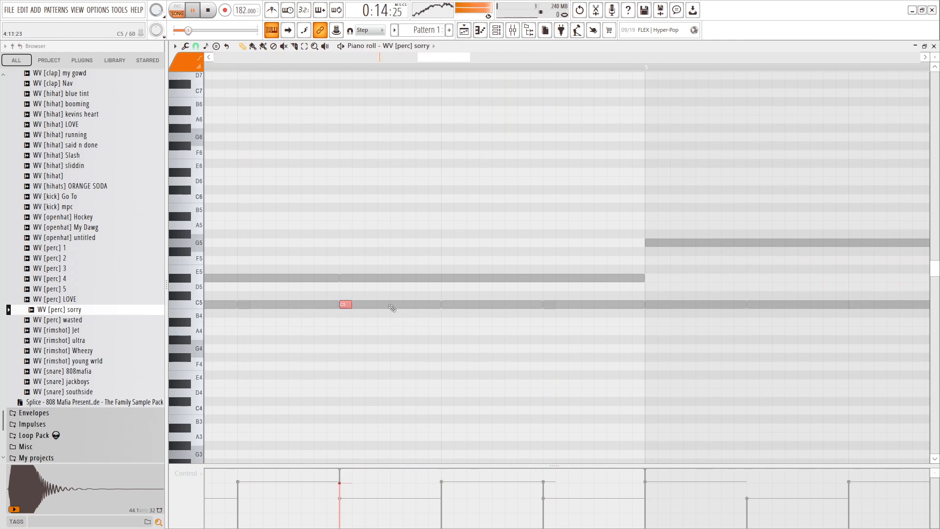
{"action": "left_click", "coordinate": [392, 306]}
{"action": "left_click", "coordinate": [443, 304]}
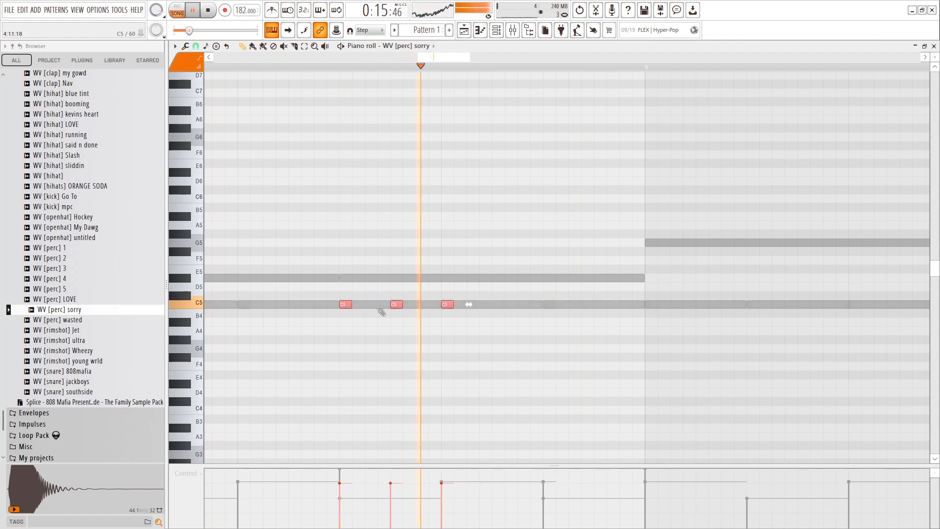
{"action": "key", "text": "space"}
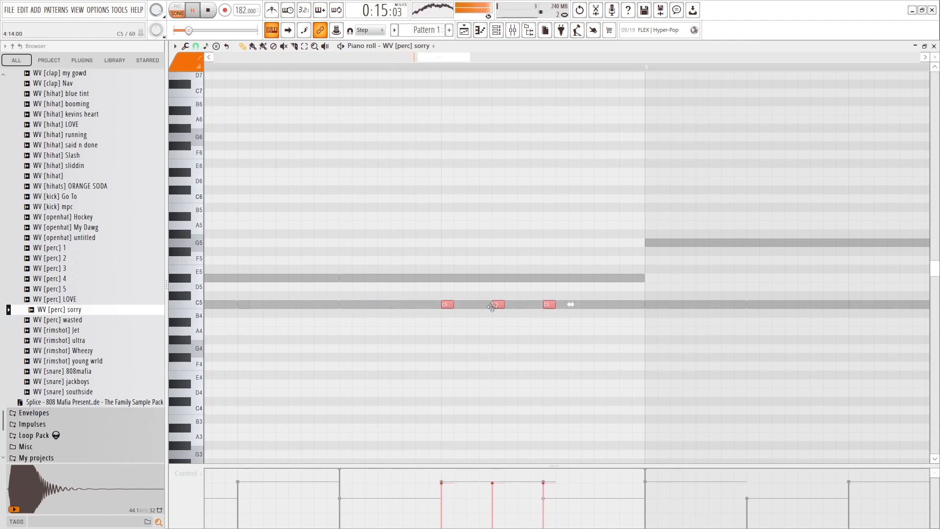
{"action": "scroll", "coordinate": [500, 304], "scroll_direction": "down", "scroll_amount": 4}
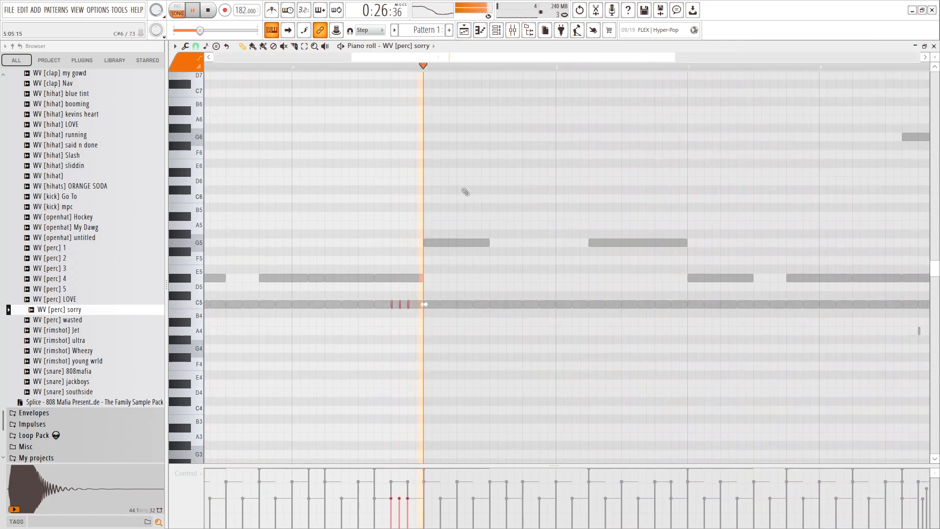
Set the perc sorry channel's volume to 84% in the channel rack.
{"action": "key", "text": "F9"}
{"action": "key", "text": "F6"}
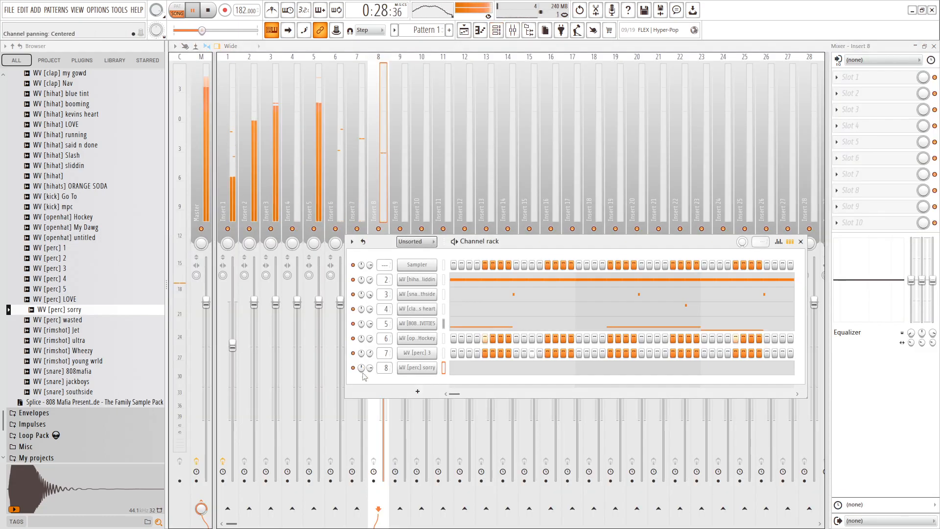
{"action": "scroll", "coordinate": [370, 371], "scroll_direction": "down", "scroll_amount": 2}
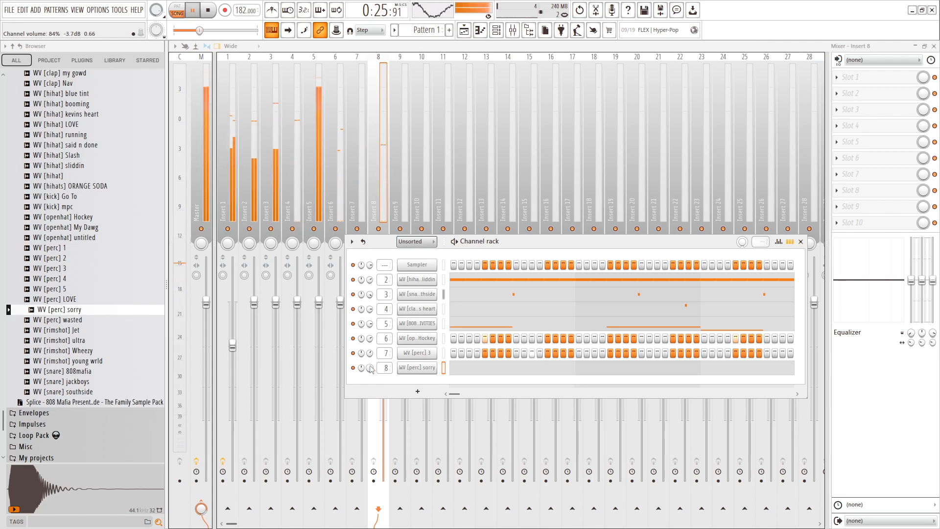
Audition the rimshot and snare samples and add WV [rimshot] Wheezy as a new channel routed to mixer Insert 9.
{"action": "left_click", "coordinate": [87, 351]}
{"action": "key", "text": "Down"}
{"action": "key", "text": "Down"}
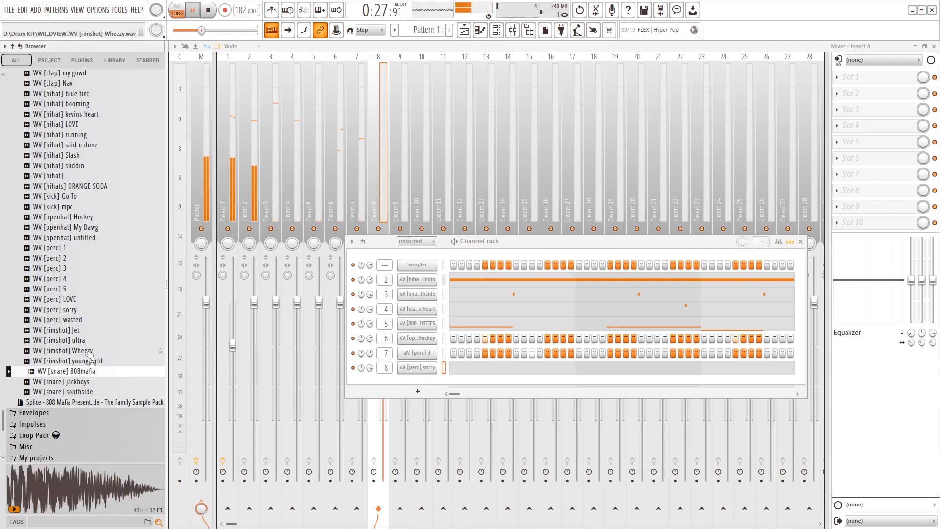
{"action": "left_click_drag", "start_coordinate": [89, 351], "coordinate": [389, 384]}
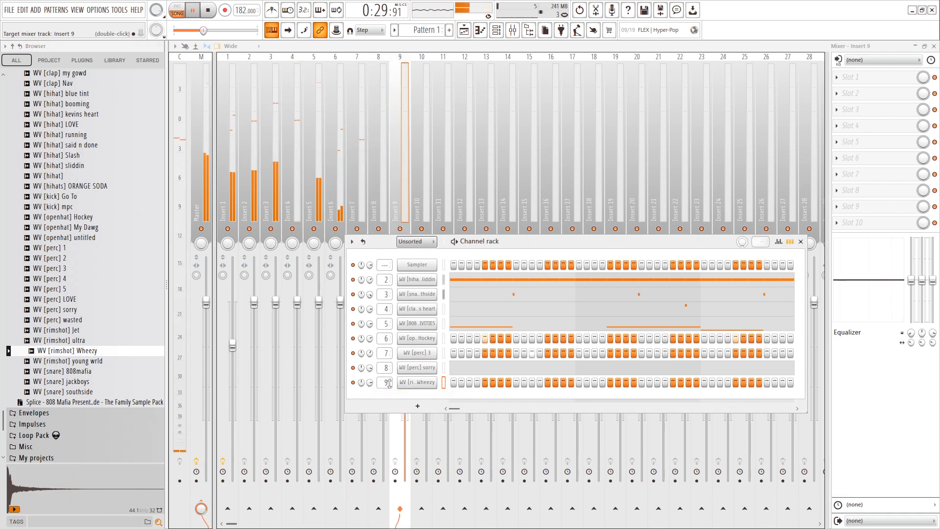
Open the piano roll of the WV [rimshot] Wheezy channel.
{"action": "right_click", "coordinate": [397, 378]}
{"action": "left_click", "coordinate": [472, 446]}
{"action": "right_click", "coordinate": [398, 378]}
{"action": "left_click", "coordinate": [465, 382]}
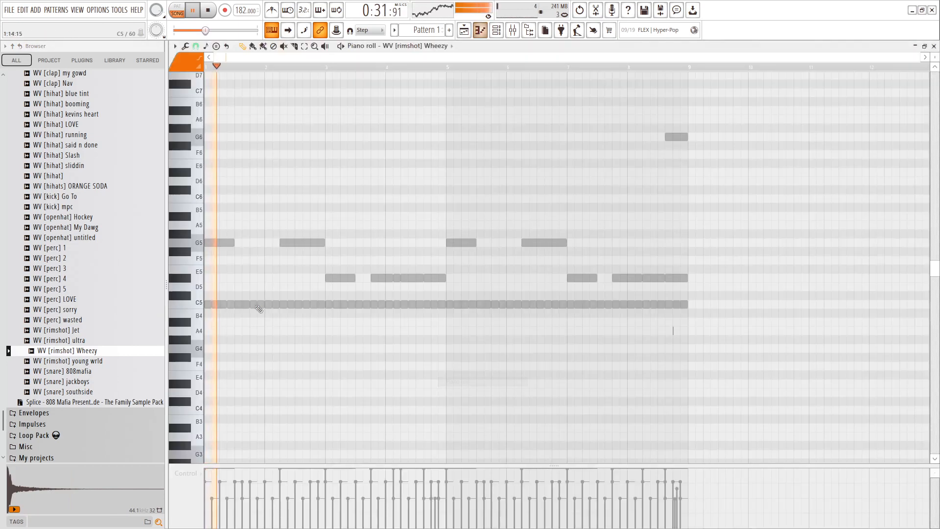
Try short C5 rimshot notes on step 3 of bars 1 and 5 against the playing pattern.
{"action": "scroll", "coordinate": [245, 307], "scroll_direction": "up", "scroll_amount": 3}
{"action": "key", "text": "space"}
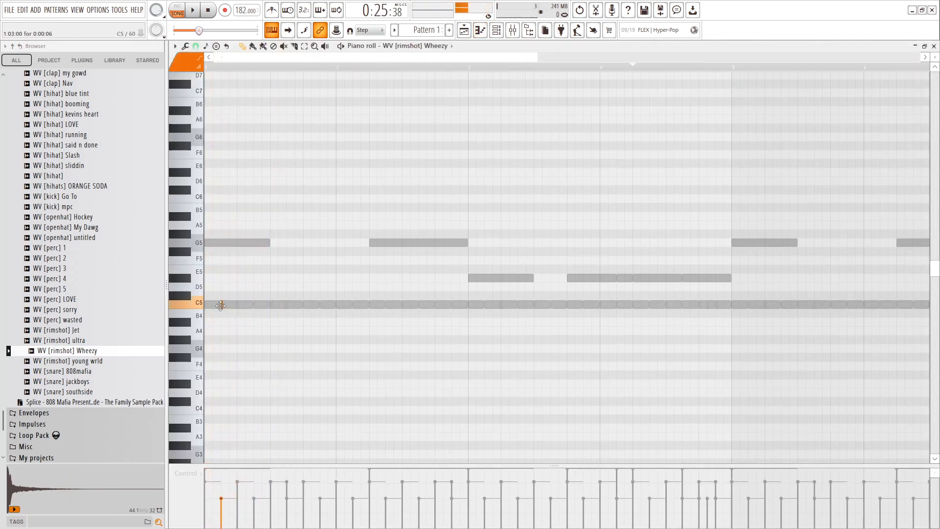
{"action": "key", "text": "space"}
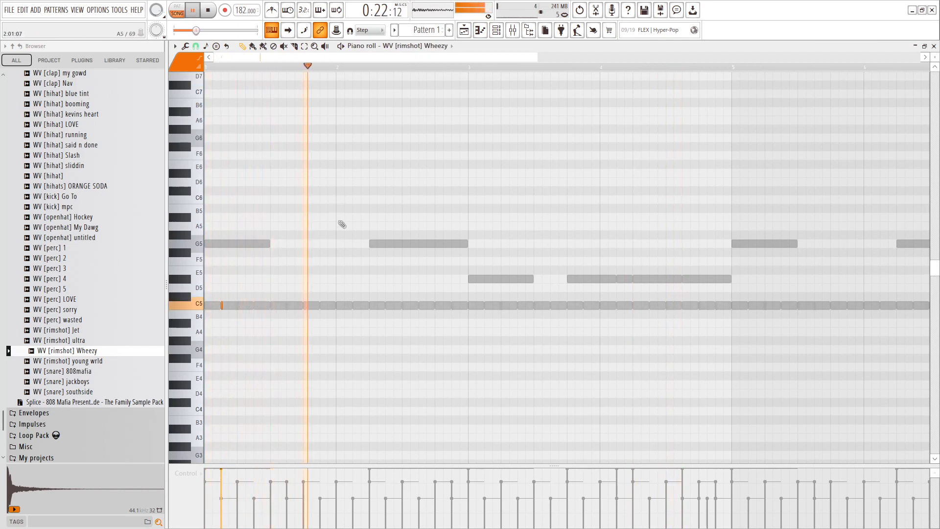
{"action": "scroll", "coordinate": [228, 325], "scroll_direction": "down", "scroll_amount": 3}
{"action": "scroll", "coordinate": [524, 300], "scroll_direction": "up", "scroll_amount": 5}
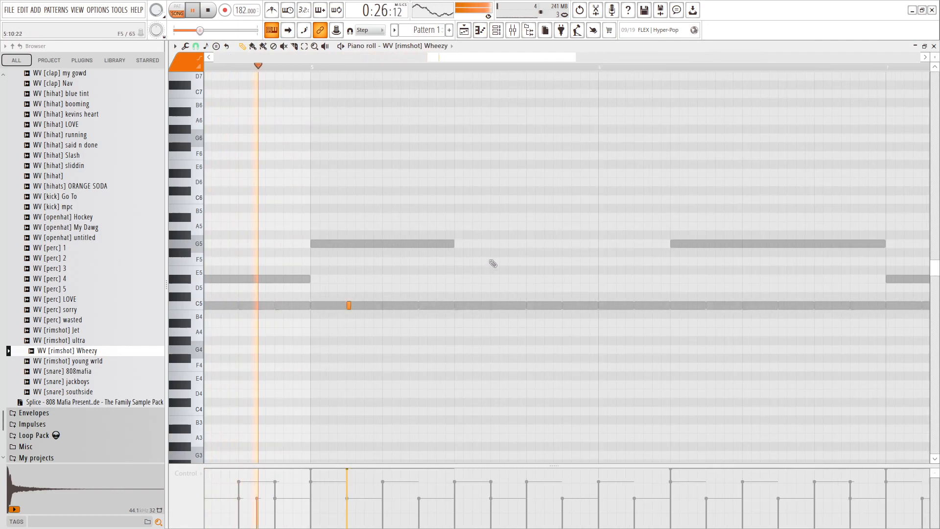
{"action": "scroll", "coordinate": [412, 306], "scroll_direction": "down", "scroll_amount": 4}
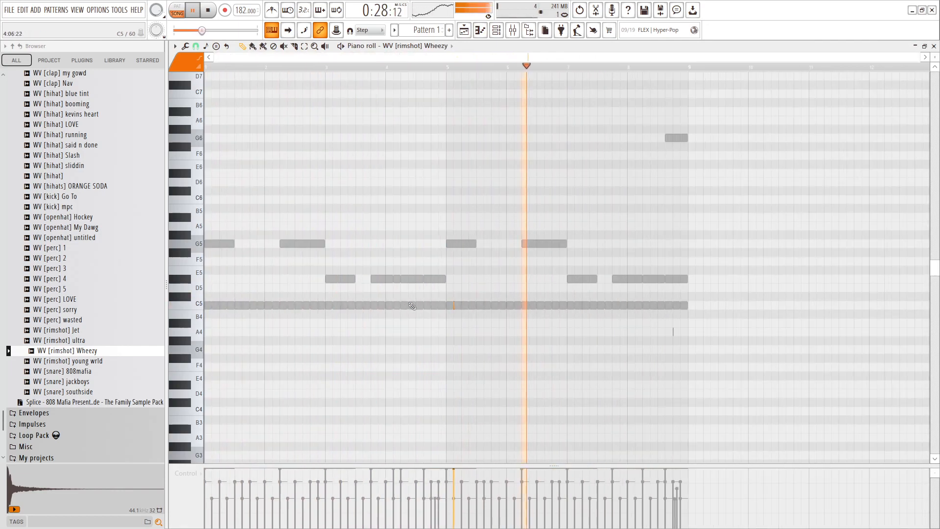
Place short C5 rimshot notes on step 7 of bars 2 and 6 instead.
{"action": "scroll", "coordinate": [241, 308], "scroll_direction": "up", "scroll_amount": 4}
{"action": "key", "text": "space"}
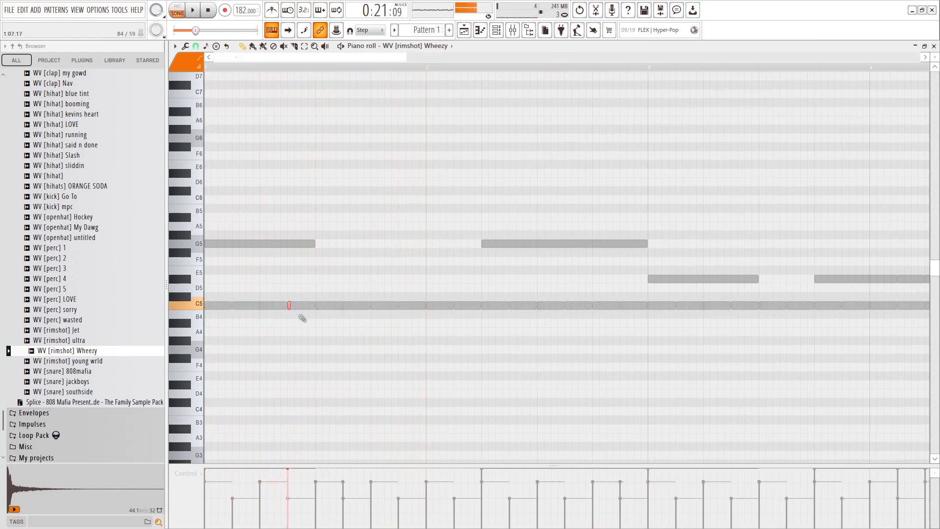
{"action": "left_click", "coordinate": [511, 306]}
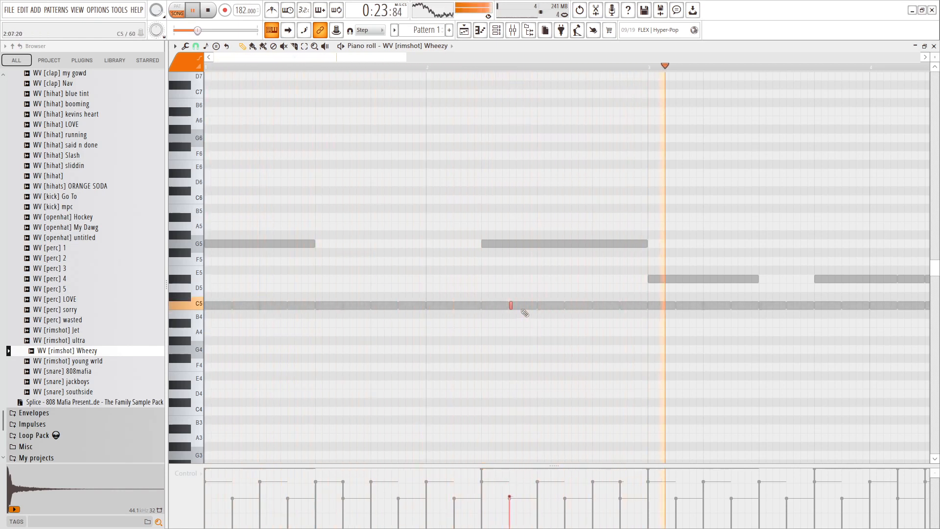
{"action": "scroll", "coordinate": [550, 198], "scroll_direction": "down", "scroll_amount": 3, "text": "ctrl"}
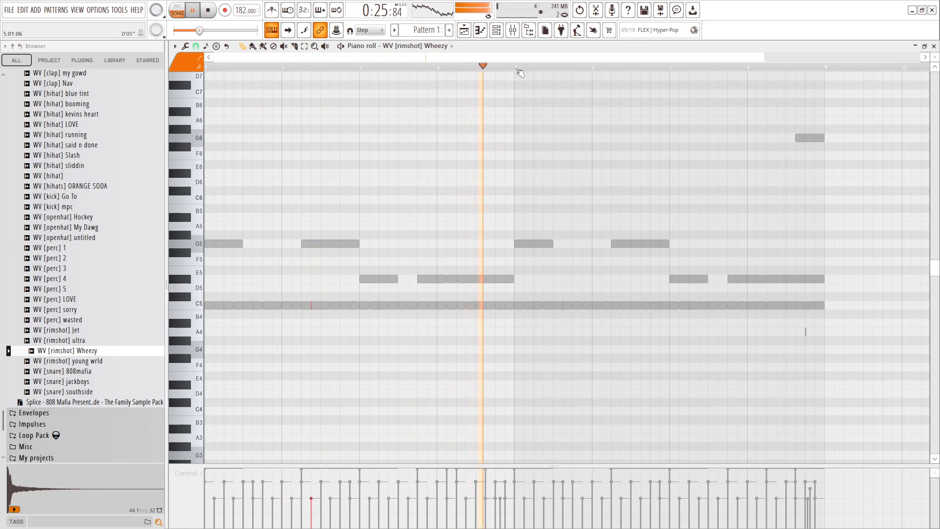
{"action": "scroll", "coordinate": [687, 293], "scroll_direction": "up", "scroll_amount": 3, "text": "ctrl"}
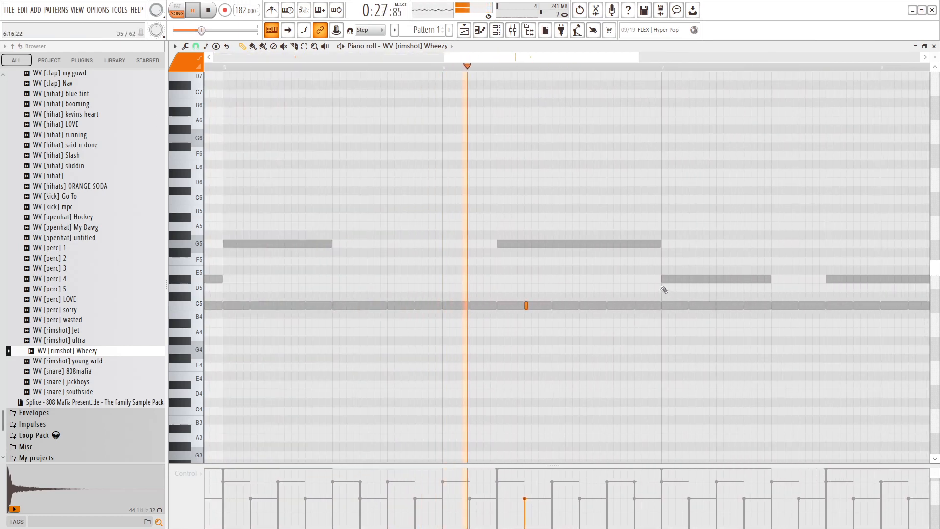
{"action": "scroll", "coordinate": [549, 183], "scroll_direction": "down", "scroll_amount": 2, "text": "ctrl"}
Add WV [kick] Go To to the channel rack as a new channel routed to mixer Insert 10.
{"action": "key", "text": "F9"}
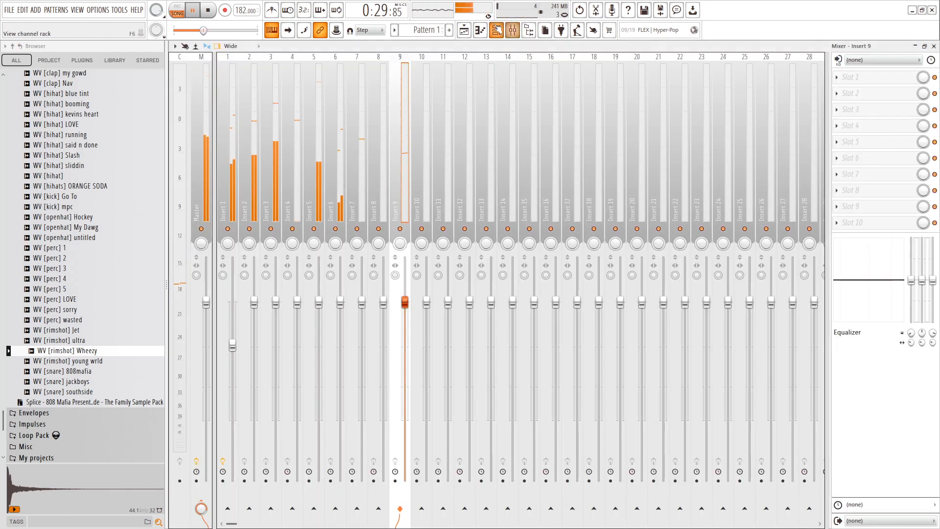
{"action": "key", "text": "F6"}
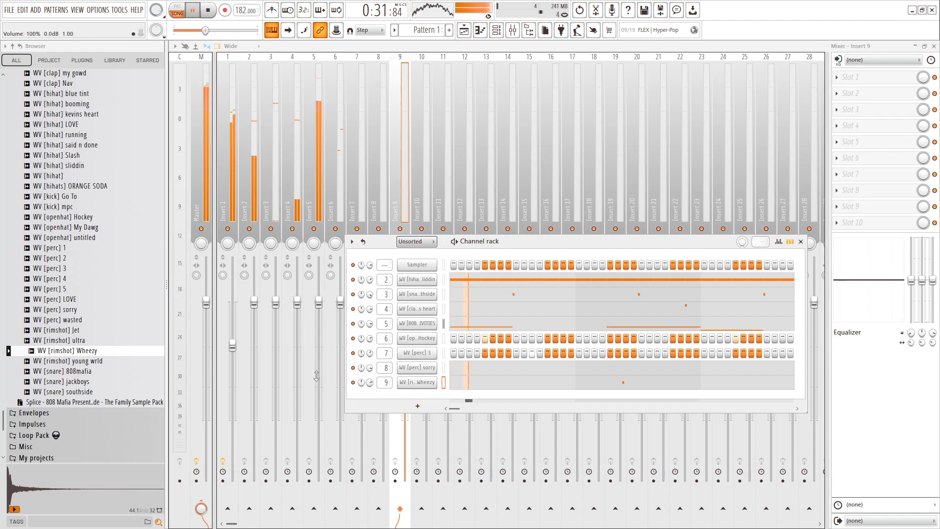
{"action": "left_click_drag", "start_coordinate": [73, 197], "coordinate": [76, 203]}
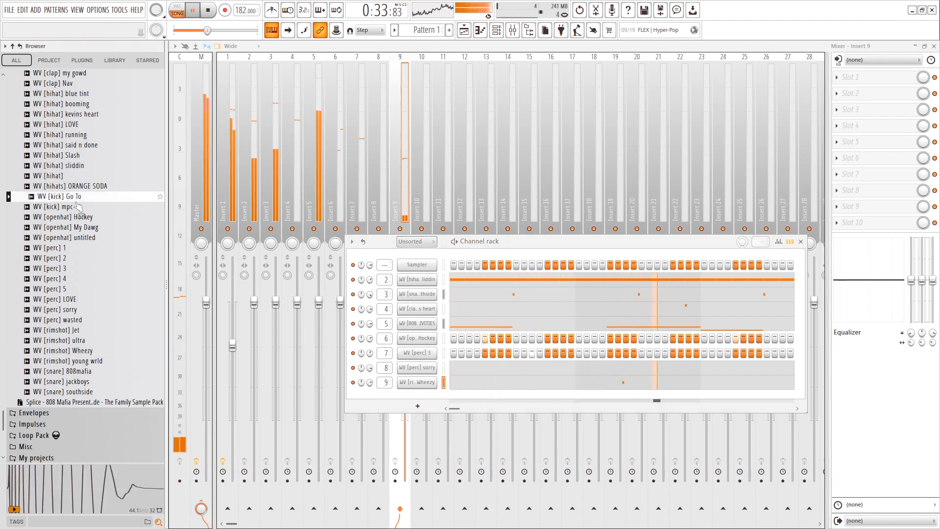
{"action": "left_click_drag", "start_coordinate": [139, 260], "coordinate": [417, 399]}
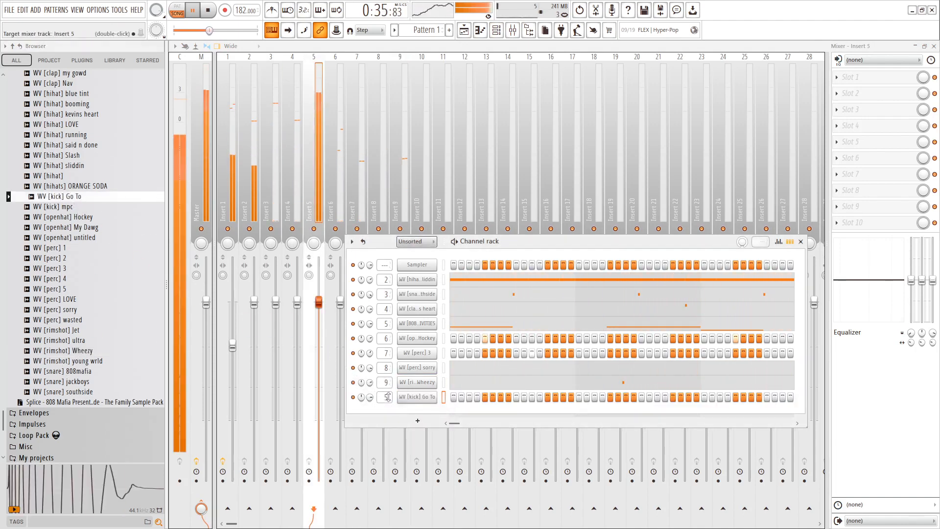
{"action": "right_click", "coordinate": [417, 399]}
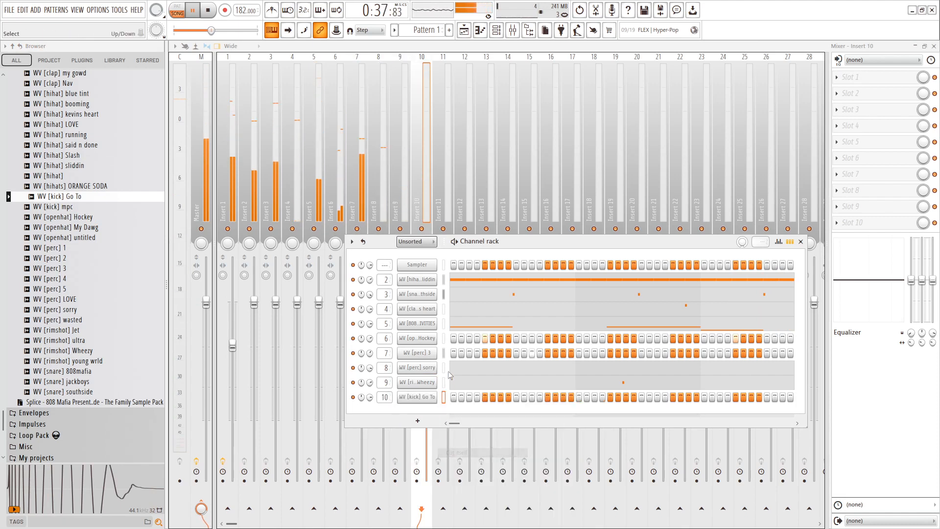
Copy the 808 channel's notes into the kick channel and turn them into short C5 hits in its piano roll.
{"action": "left_click", "coordinate": [449, 332]}
{"action": "right_click", "coordinate": [417, 398]}
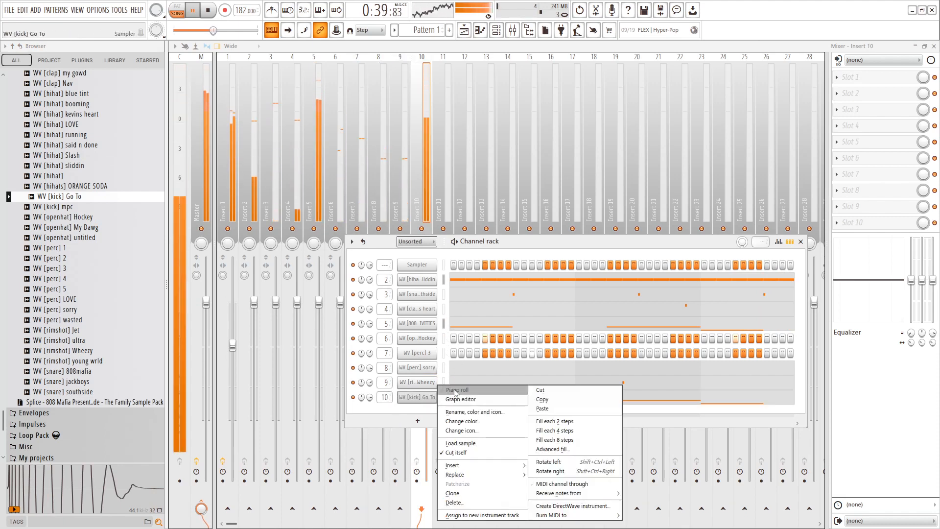
{"action": "left_click", "coordinate": [454, 388]}
{"action": "scroll", "coordinate": [403, 321], "scroll_direction": "up", "scroll_amount": 4}
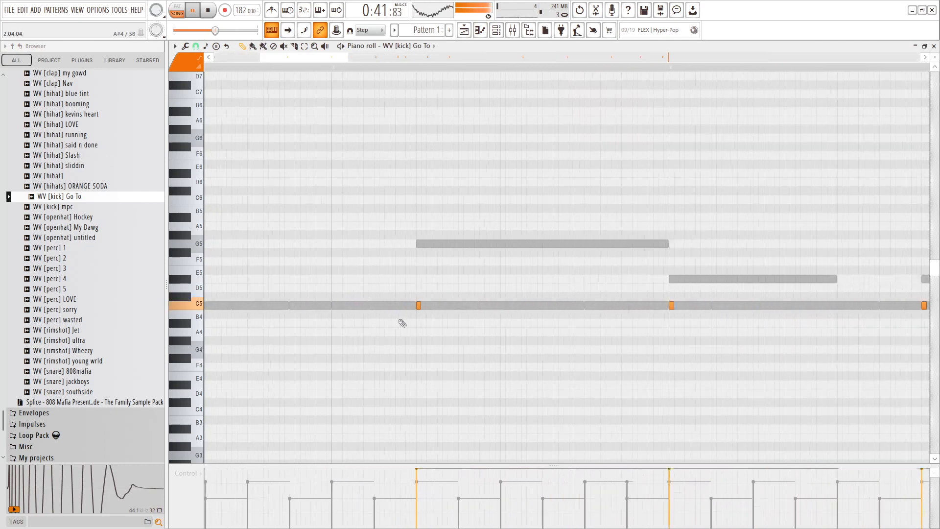
Try extra short C5 kick hits on step 3 of bars 2 and 6, ahead of the 808 notes.
{"action": "left_click", "coordinate": [373, 306]}
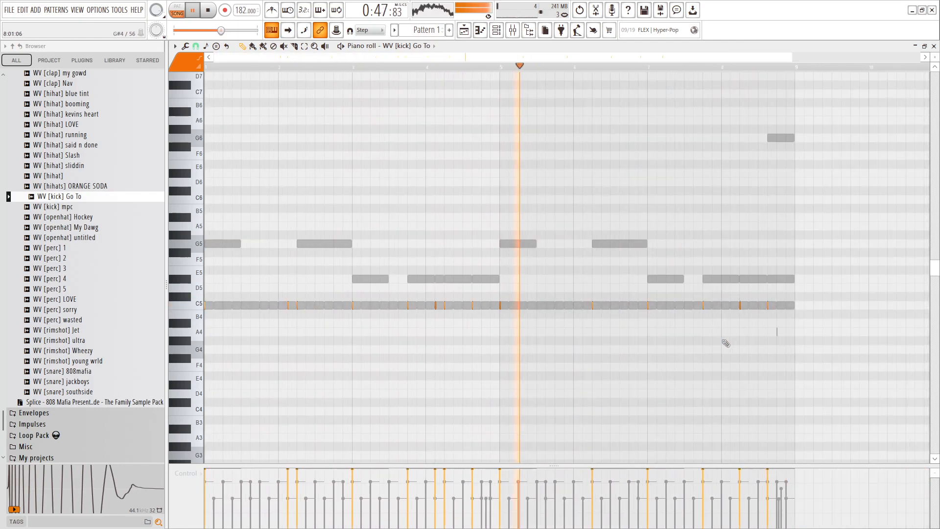
{"action": "scroll", "coordinate": [437, 314], "scroll_direction": "up", "scroll_amount": 2}
{"action": "left_click", "coordinate": [426, 306]}
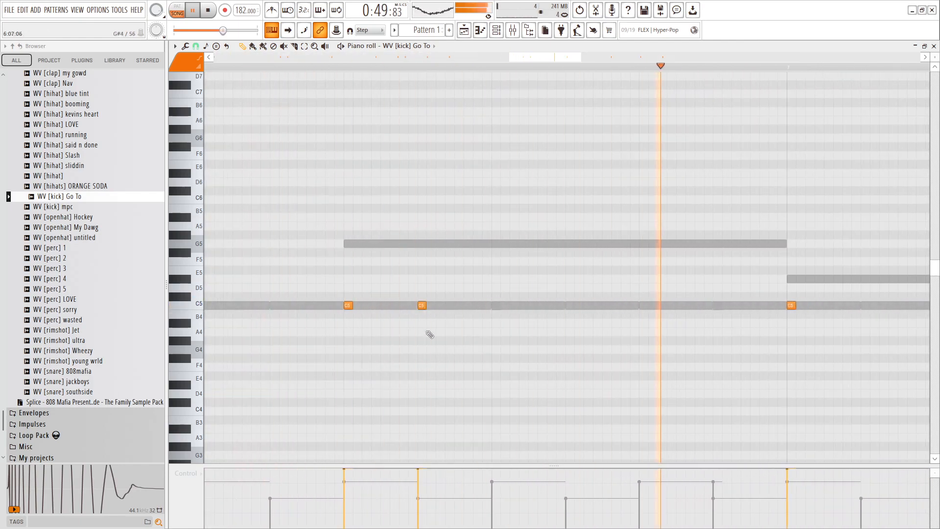
{"action": "scroll", "coordinate": [277, 323], "scroll_direction": "down", "scroll_amount": 3}
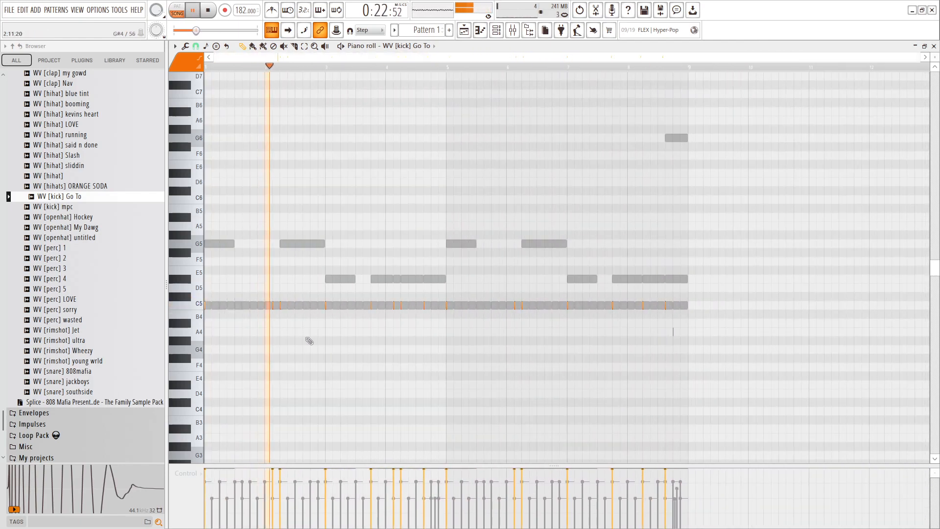
{"action": "scroll", "coordinate": [388, 200], "scroll_direction": "up", "scroll_amount": 4}
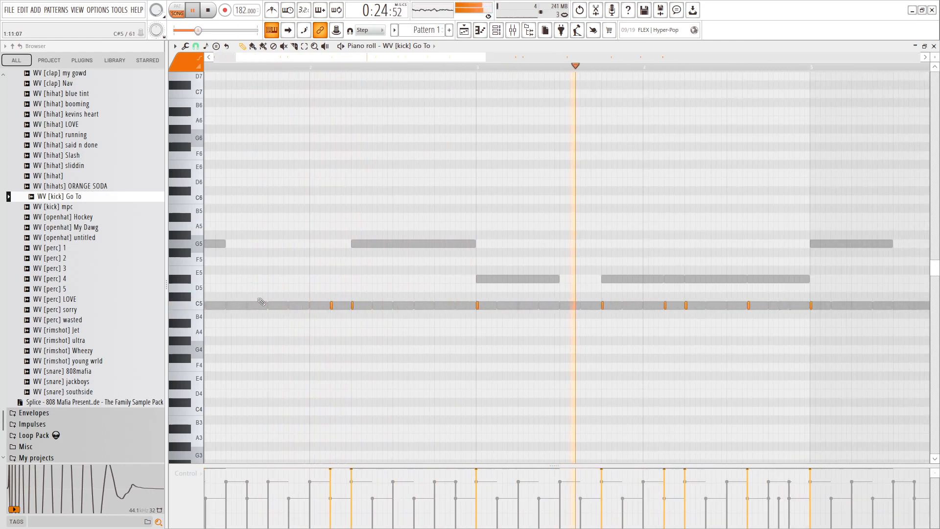
{"action": "key", "text": "space"}
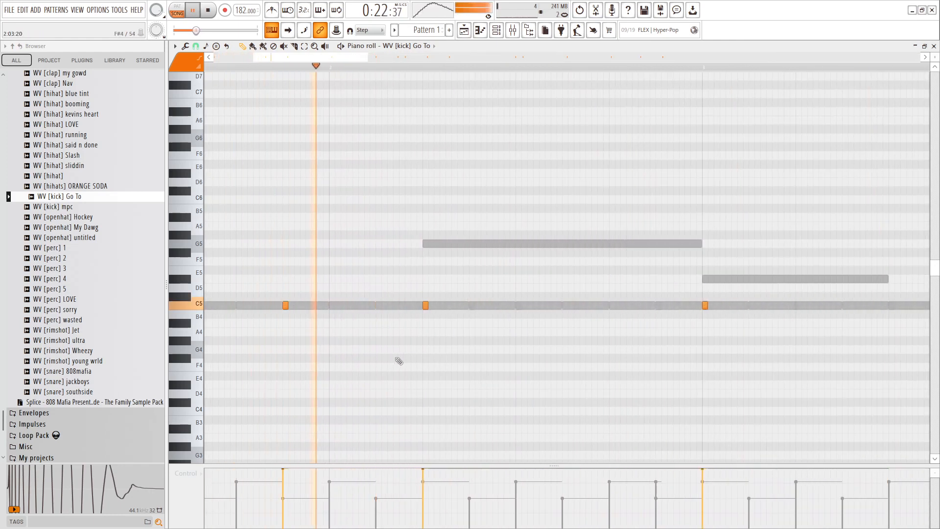
{"action": "scroll", "coordinate": [356, 306], "scroll_direction": "down", "scroll_amount": 3}
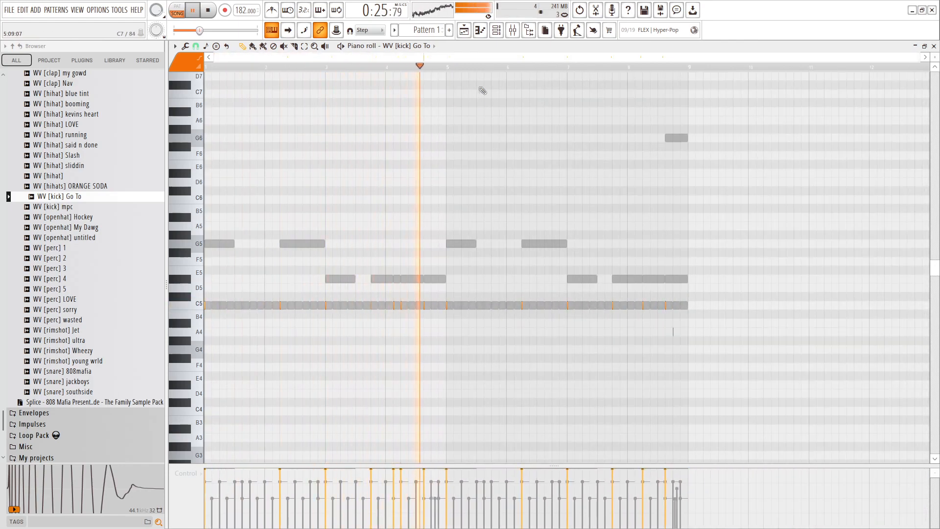
Replace the kick channel's sample with WV [kick] mpc, play the pattern and check the channel's sampler settings.
{"action": "left_click", "coordinate": [514, 30]}
{"action": "key", "text": "space"}
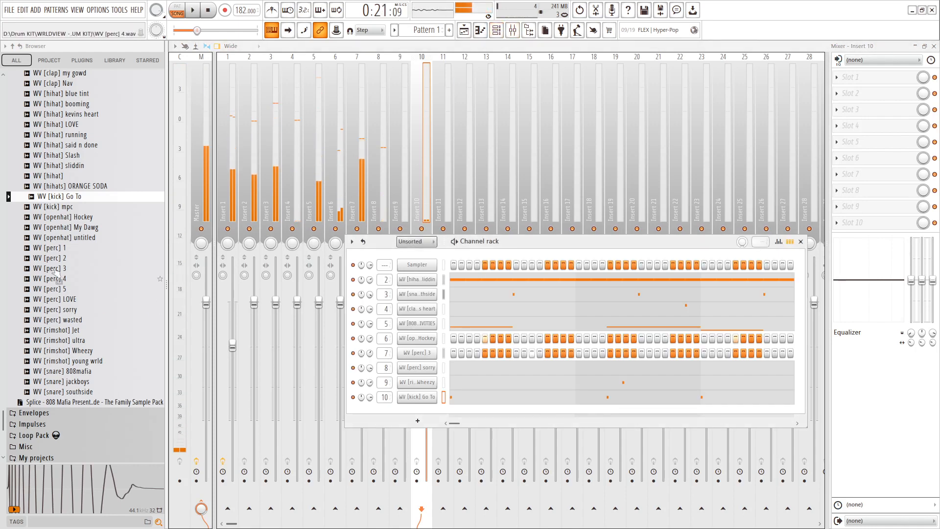
{"action": "left_click", "coordinate": [71, 206]}
{"action": "left_click_drag", "start_coordinate": [440, 402], "coordinate": [437, 399]}
{"action": "key", "text": "space"}
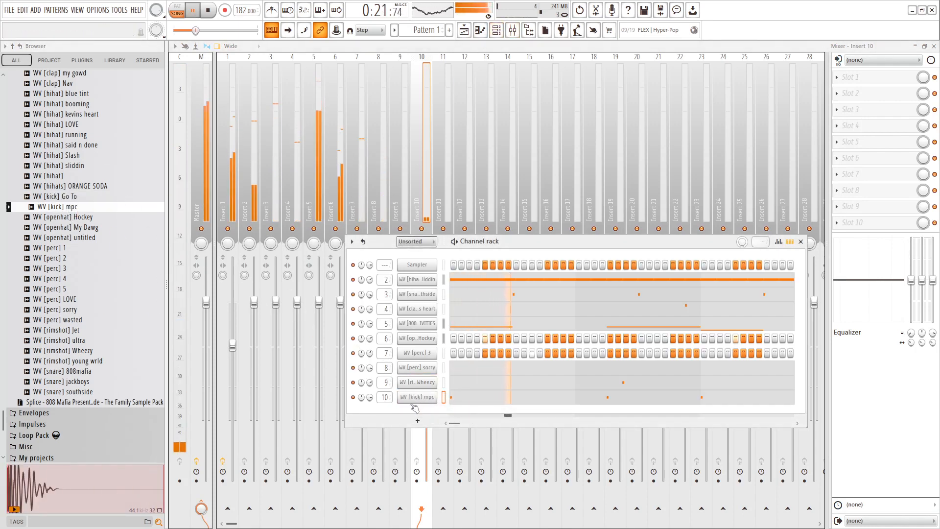
{"action": "left_click", "coordinate": [408, 398]}
{"action": "left_click", "coordinate": [289, 260]}
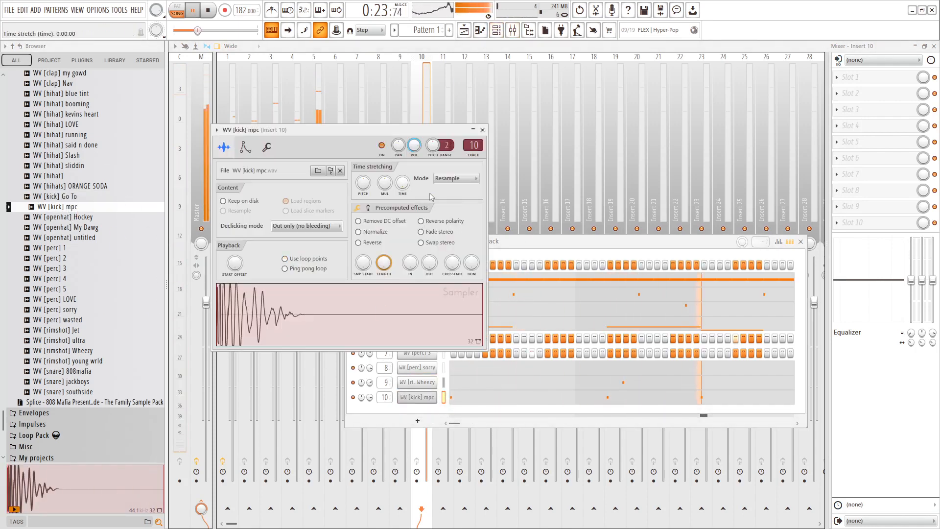
{"action": "key", "text": "Escape"}
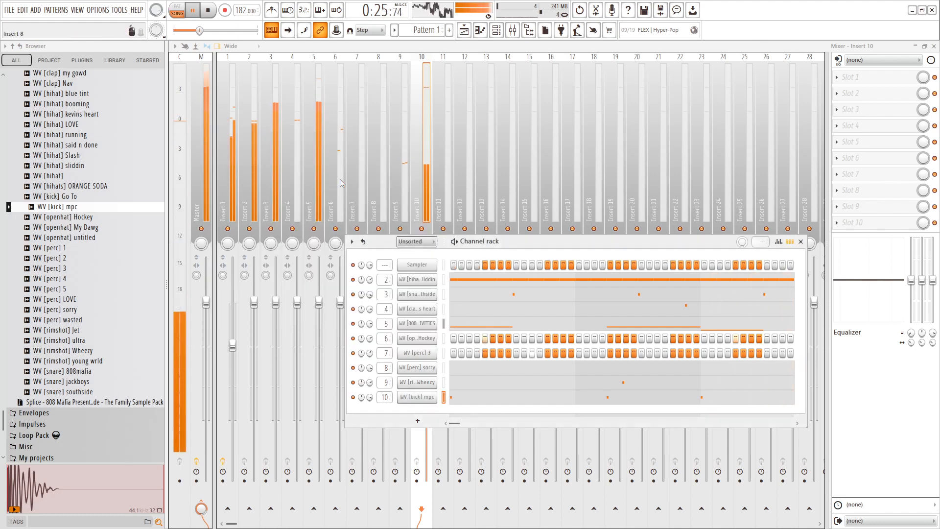
Collapse the WRLDVIEW - SICARIO kit and expand the Kicks folder of the Wheezy (Shows the Screen) Drumkit.
{"action": "scroll", "coordinate": [66, 290], "scroll_direction": "up", "scroll_amount": 12}
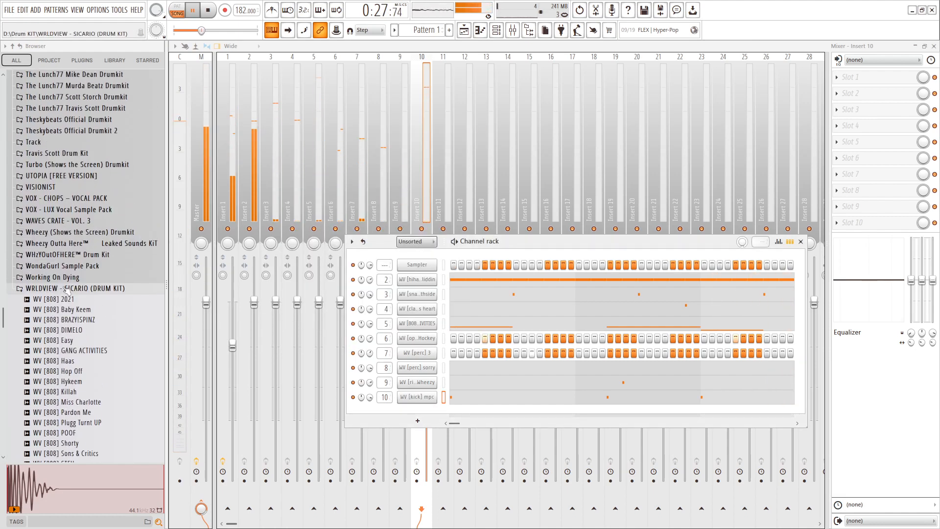
{"action": "left_click", "coordinate": [66, 289]}
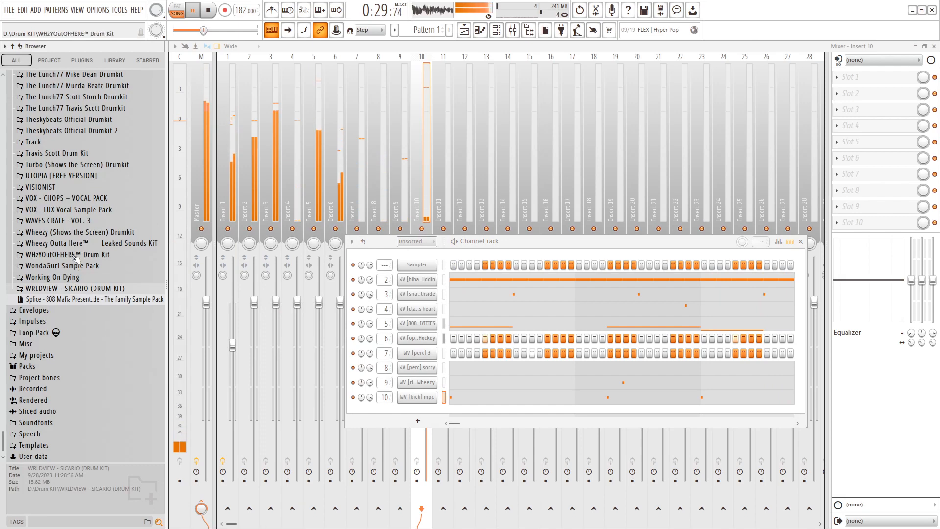
{"action": "left_click", "coordinate": [82, 234]}
{"action": "left_click", "coordinate": [41, 375]}
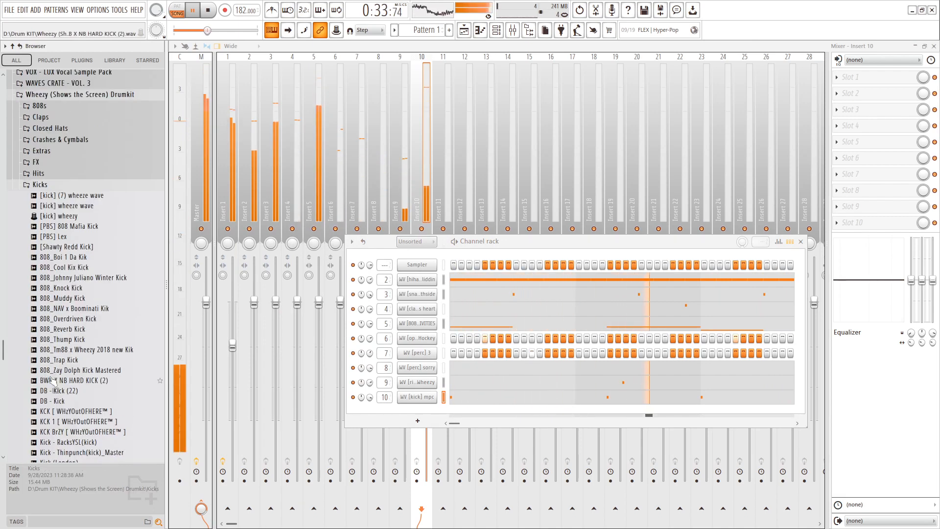
Audition kicks from the Wheezy drumkit and try [PBS] Lex as the kick channel's sample in the playing pattern.
{"action": "left_click", "coordinate": [81, 269]}
{"action": "left_click", "coordinate": [78, 248]}
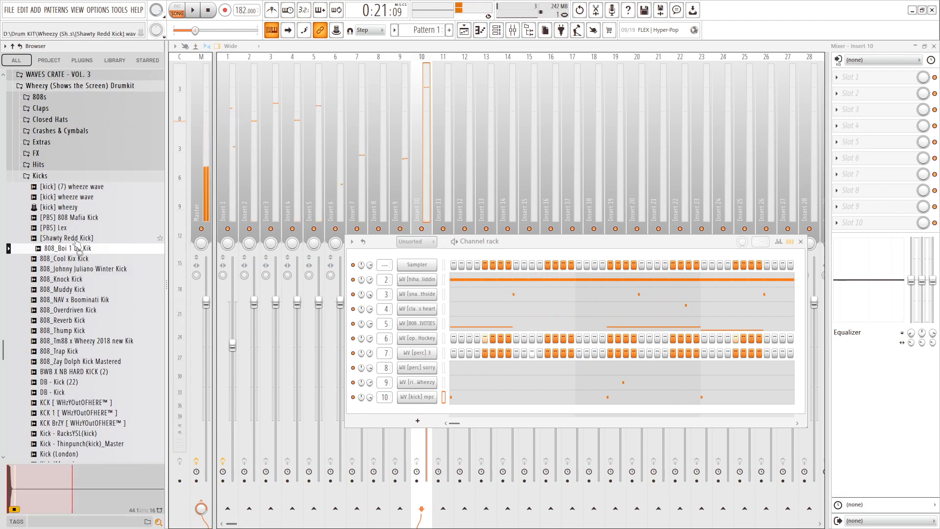
{"action": "left_click", "coordinate": [76, 238]}
{"action": "left_click", "coordinate": [72, 227]}
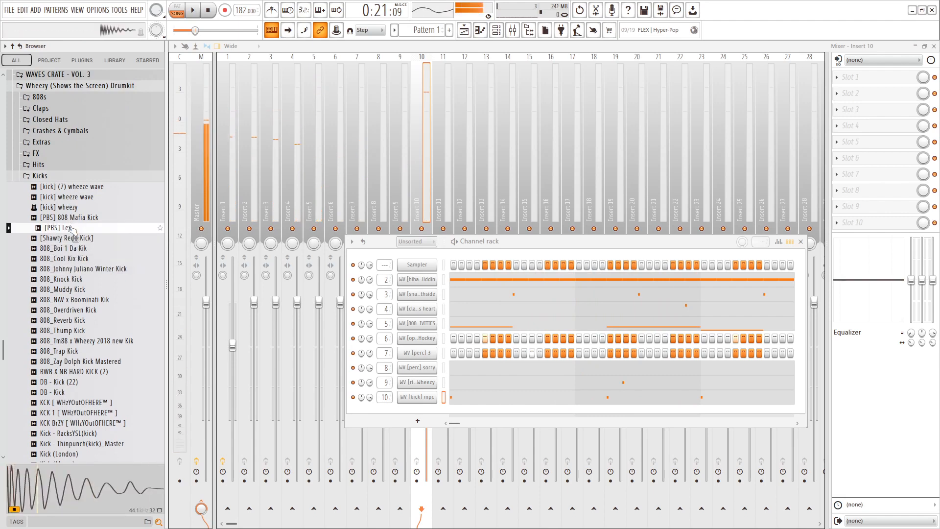
{"action": "left_click_drag", "start_coordinate": [428, 404], "coordinate": [427, 403]}
{"action": "key", "text": "space"}
Audition the London, Memo and SouthSide kicks, replace the kick channel's sample with Kick (SouthSide) and play the pattern.
{"action": "scroll", "coordinate": [93, 279], "scroll_direction": "down", "scroll_amount": 7}
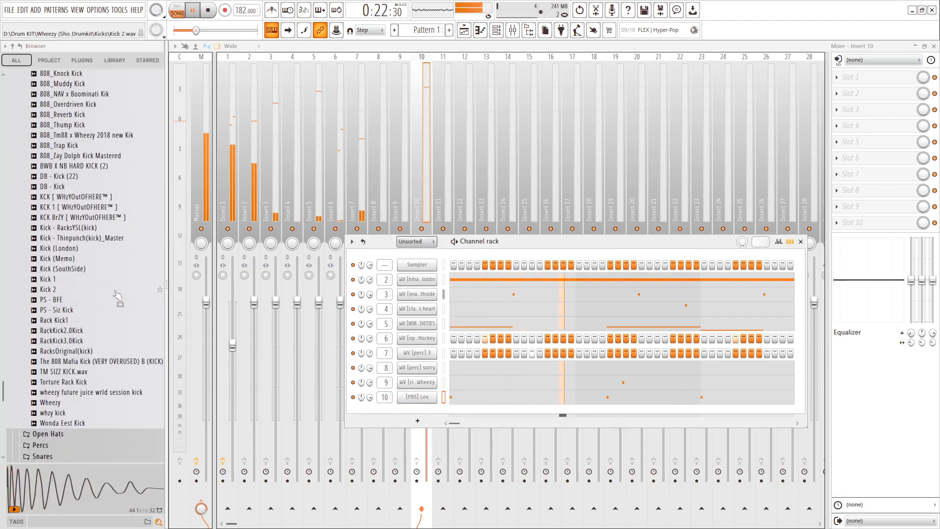
{"action": "key", "text": "space"}
{"action": "left_click", "coordinate": [83, 271]}
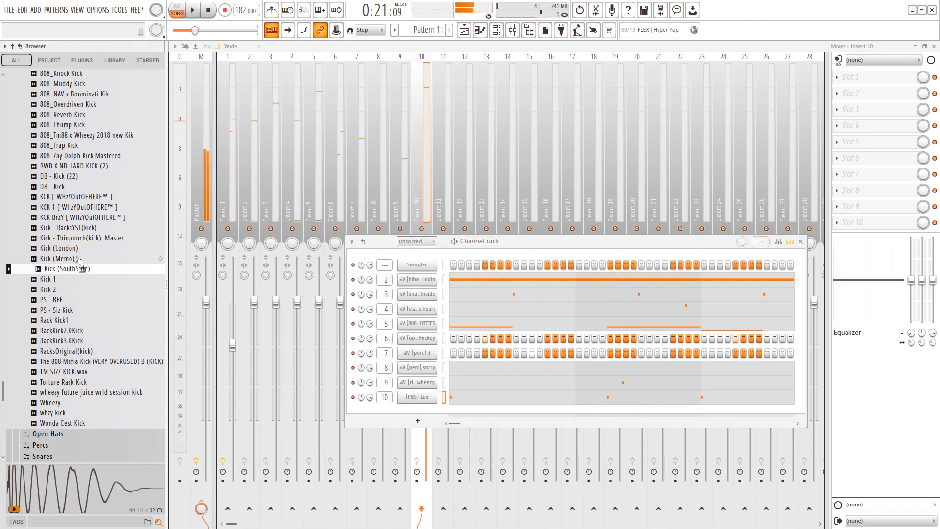
{"action": "left_click", "coordinate": [76, 257]}
{"action": "left_click", "coordinate": [75, 252]}
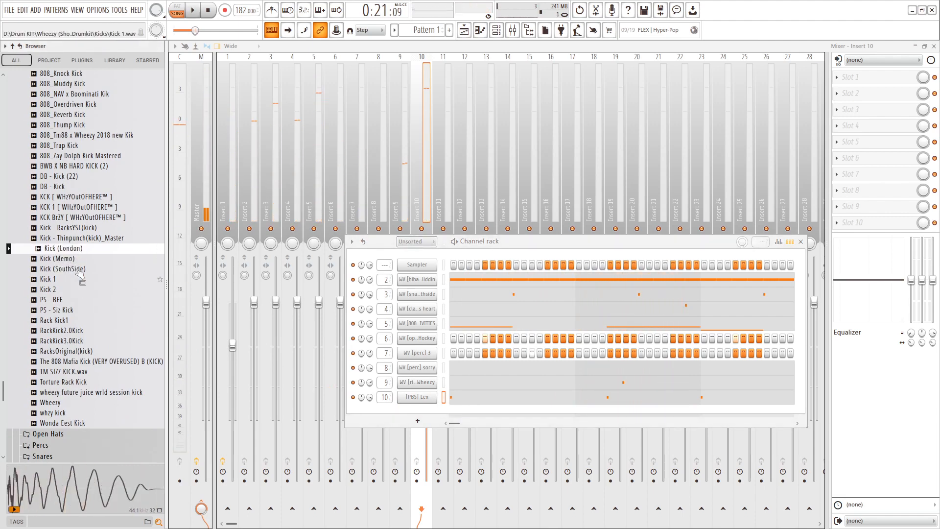
{"action": "left_click", "coordinate": [79, 270]}
{"action": "left_click_drag", "start_coordinate": [414, 395], "coordinate": [417, 397]}
{"action": "key", "text": "space"}
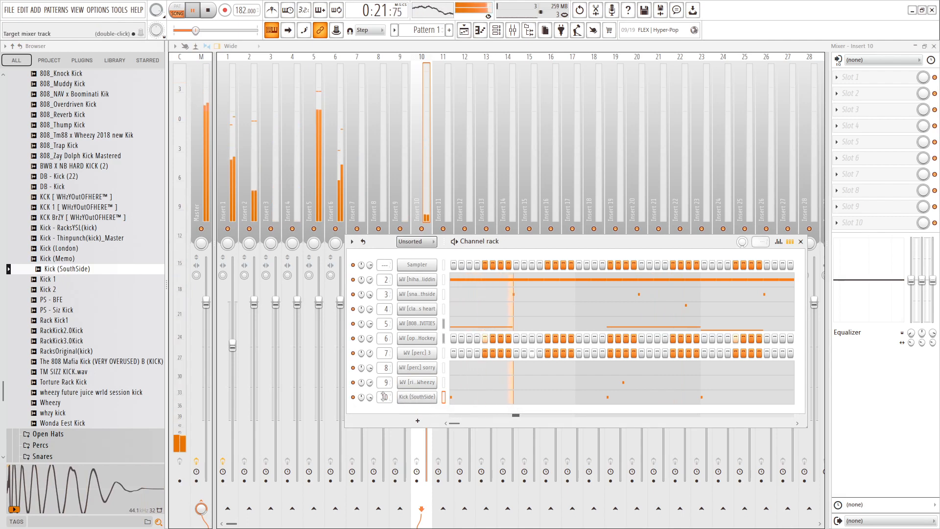
Try Reverse polarity on the Kick (SouthSide) channel's sample and switch it back off.
{"action": "left_click", "coordinate": [416, 396]}
{"action": "left_click", "coordinate": [444, 221]}
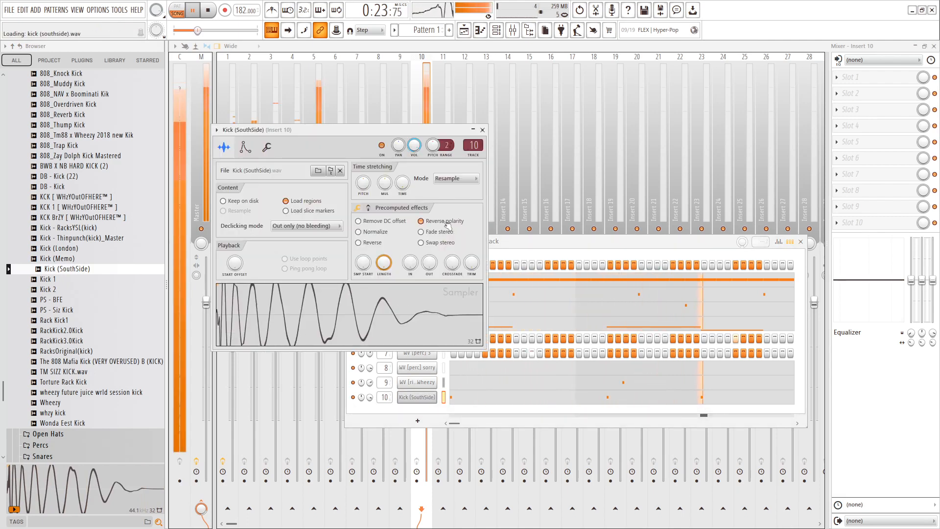
{"action": "left_click", "coordinate": [446, 223]}
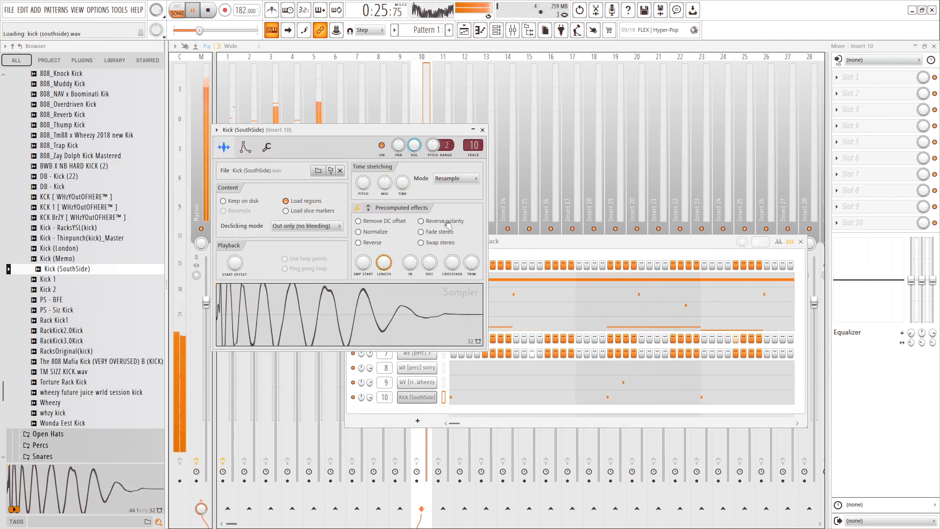
{"action": "left_click", "coordinate": [482, 130]}
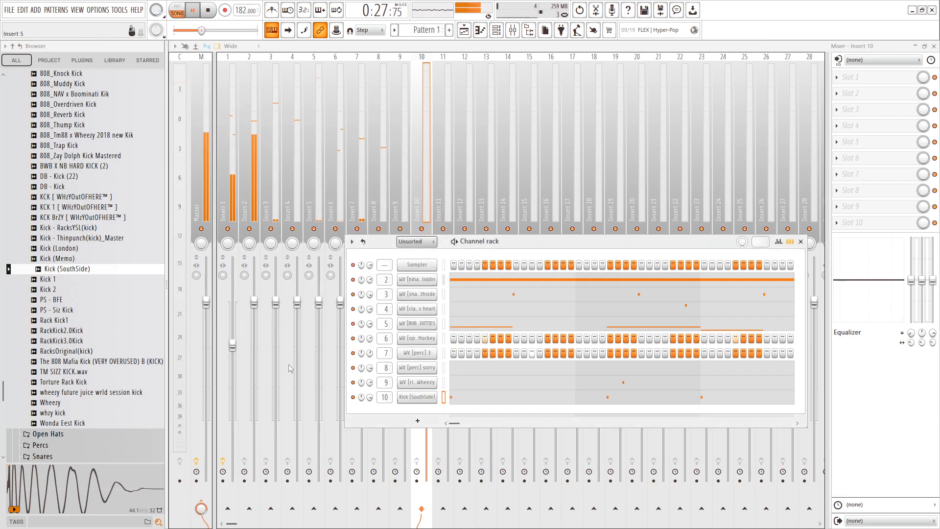
Collapse the Kicks folder and the Wheezy (Shows the Screen) Drumkit in the browser.
{"action": "scroll", "coordinate": [84, 211], "scroll_direction": "up", "scroll_amount": 5}
{"action": "left_click", "coordinate": [83, 210]}
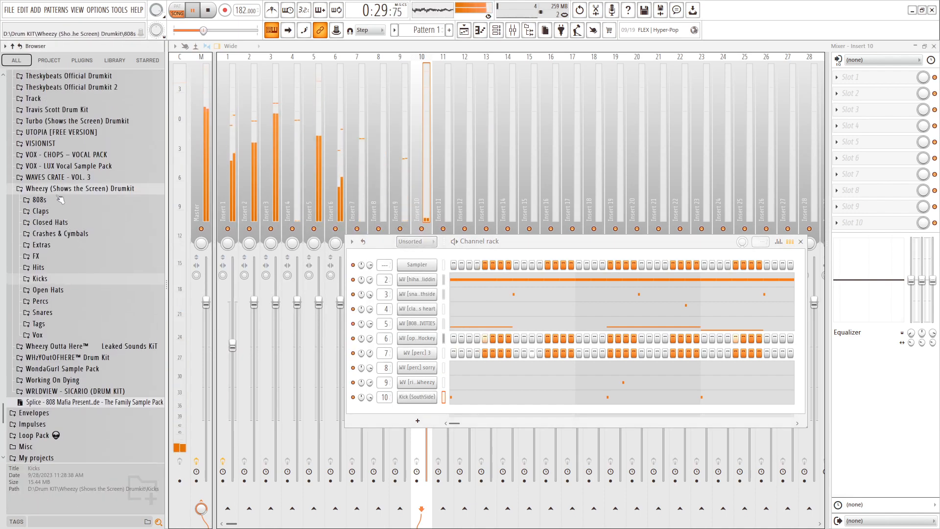
{"action": "left_click", "coordinate": [81, 182]}
{"action": "scroll", "coordinate": [84, 235], "scroll_direction": "up", "scroll_amount": 5}
{"action": "scroll", "coordinate": [84, 246], "scroll_direction": "up", "scroll_amount": 7}
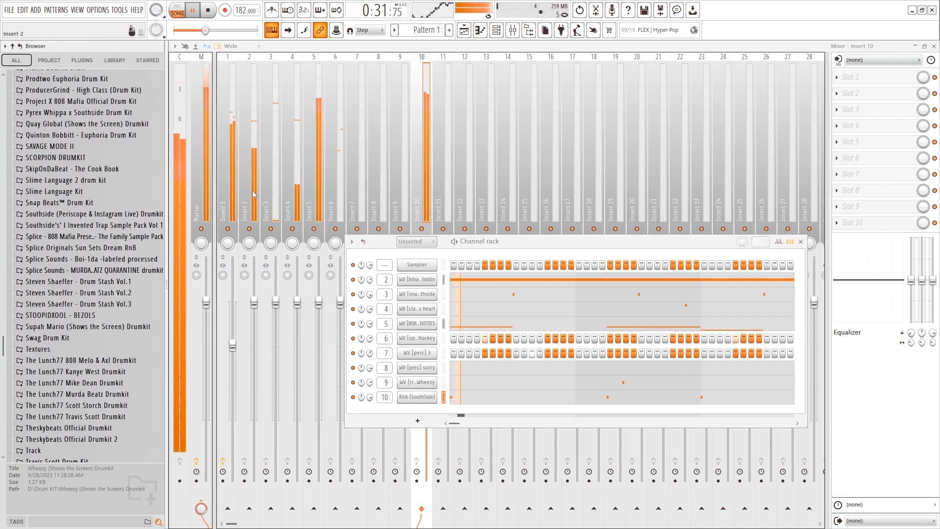
Lower the Insert 1 fader slightly while the pattern plays.
{"action": "left_click", "coordinate": [235, 142]}
{"action": "left_click_drag", "start_coordinate": [250, 348], "coordinate": [250, 356]}
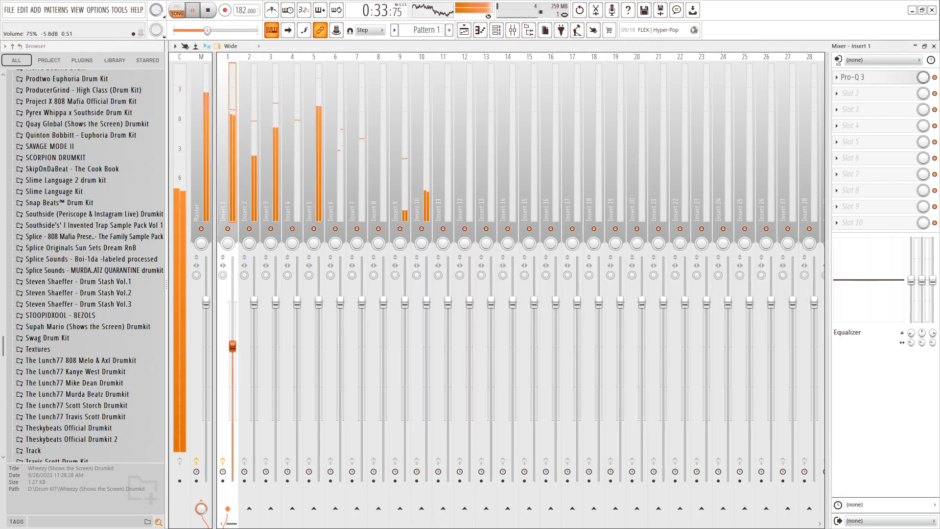
Load the HH mixer track state on Insert 2 and raise the fader level that the preset sets.
{"action": "left_click", "coordinate": [255, 192]}
{"action": "right_click", "coordinate": [255, 192]}
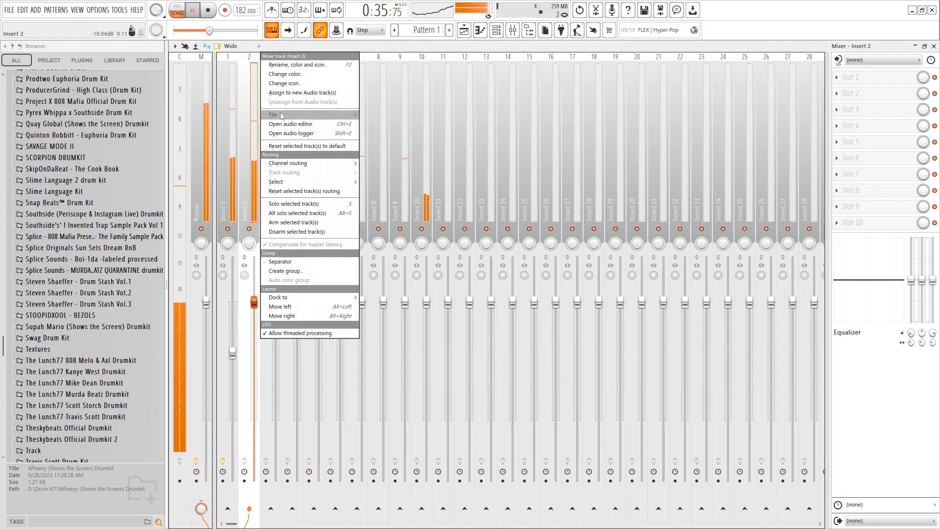
{"action": "mouse_move", "coordinate": [280, 114]}
{"action": "left_click", "coordinate": [375, 301]}
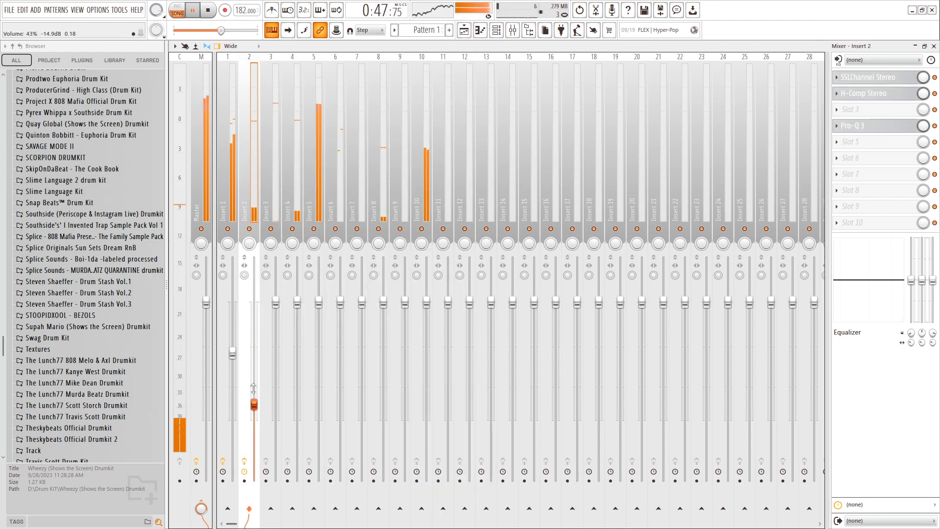
{"action": "scroll", "coordinate": [254, 372], "scroll_direction": "up", "scroll_amount": 8}
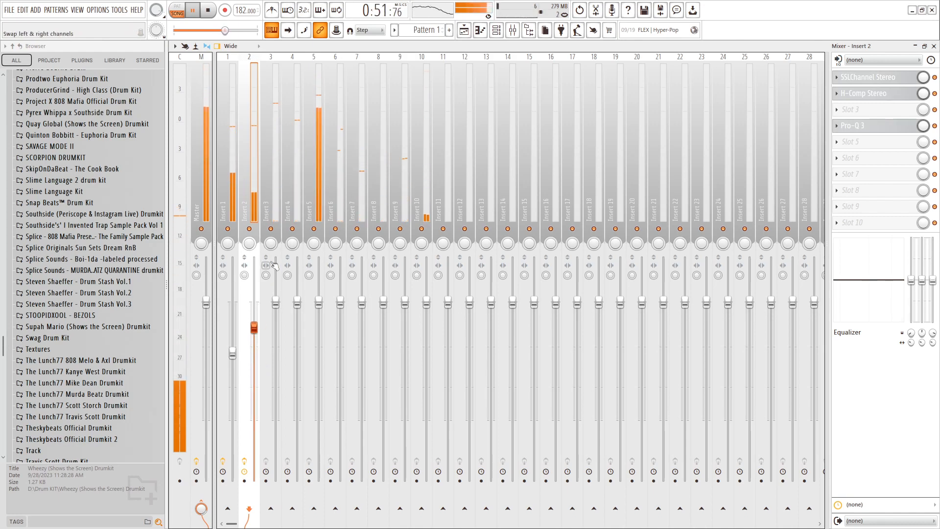
Trim the faders of Inserts 3, 5 and 4 to slightly below 0 dB.
{"action": "left_click", "coordinate": [271, 181]}
{"action": "scroll", "coordinate": [276, 300], "scroll_direction": "up", "scroll_amount": 1}
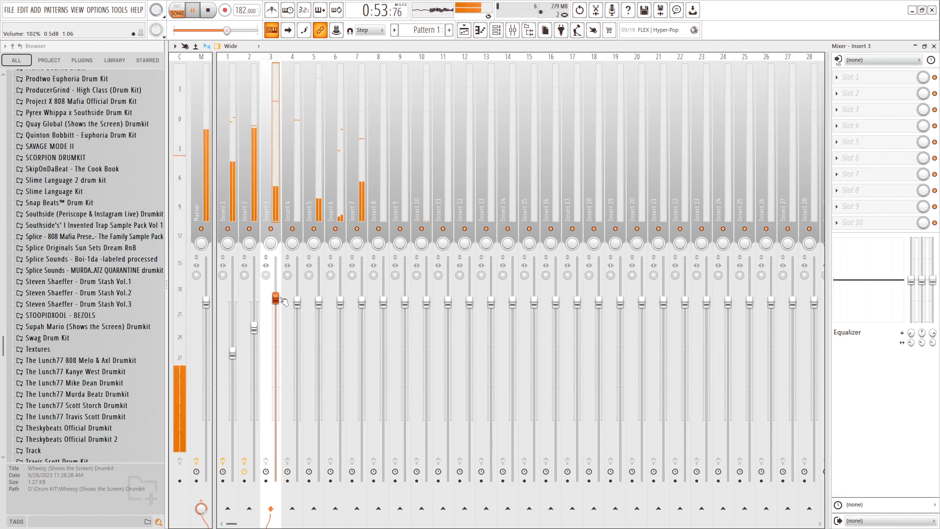
{"action": "scroll", "coordinate": [284, 301], "scroll_direction": "down", "scroll_amount": 2}
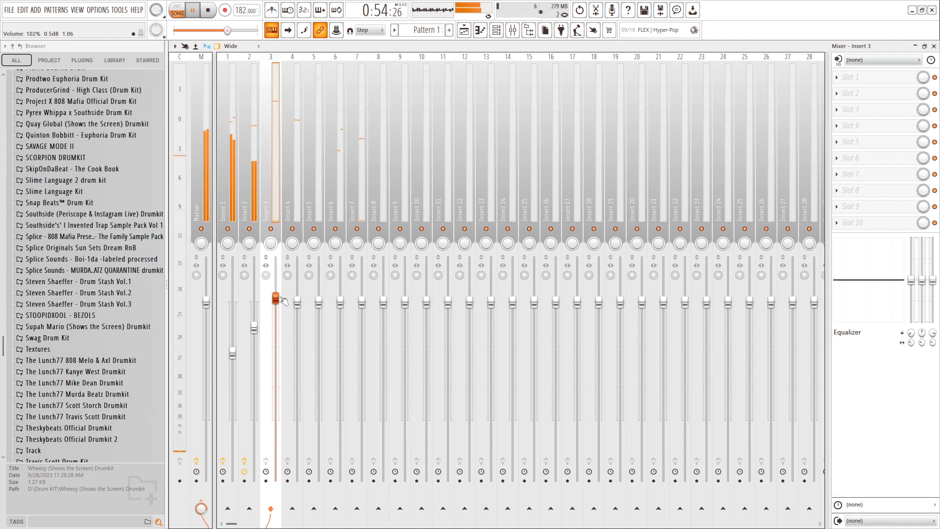
{"action": "left_click", "coordinate": [314, 184]}
{"action": "scroll", "coordinate": [321, 294], "scroll_direction": "down", "scroll_amount": 3}
{"action": "left_click", "coordinate": [292, 190]}
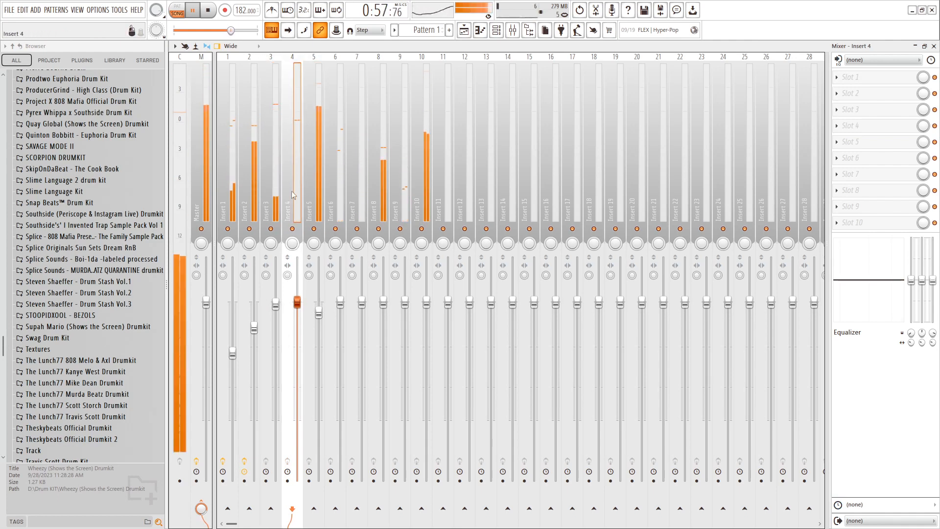
{"action": "scroll", "coordinate": [300, 297], "scroll_direction": "down", "scroll_amount": 2}
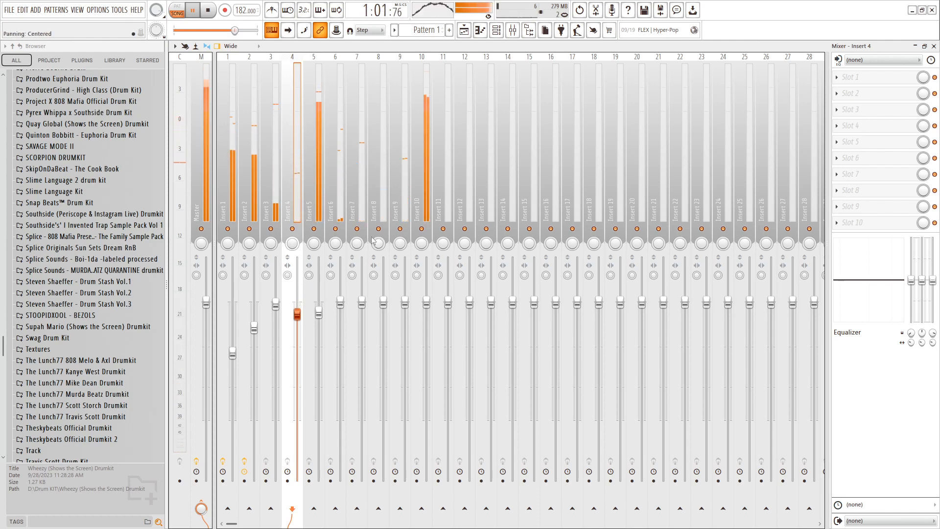
Lower the fader of Insert 6, the open hat, to just under 85%.
{"action": "left_click", "coordinate": [339, 295]}
{"action": "scroll", "coordinate": [339, 296], "scroll_direction": "down", "scroll_amount": 3}
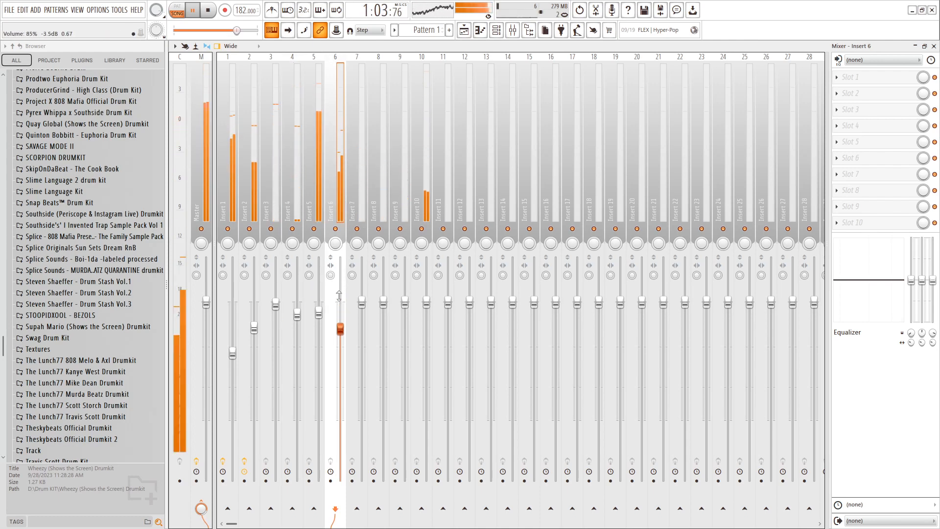
{"action": "scroll", "coordinate": [339, 296], "scroll_direction": "down", "scroll_amount": 1}
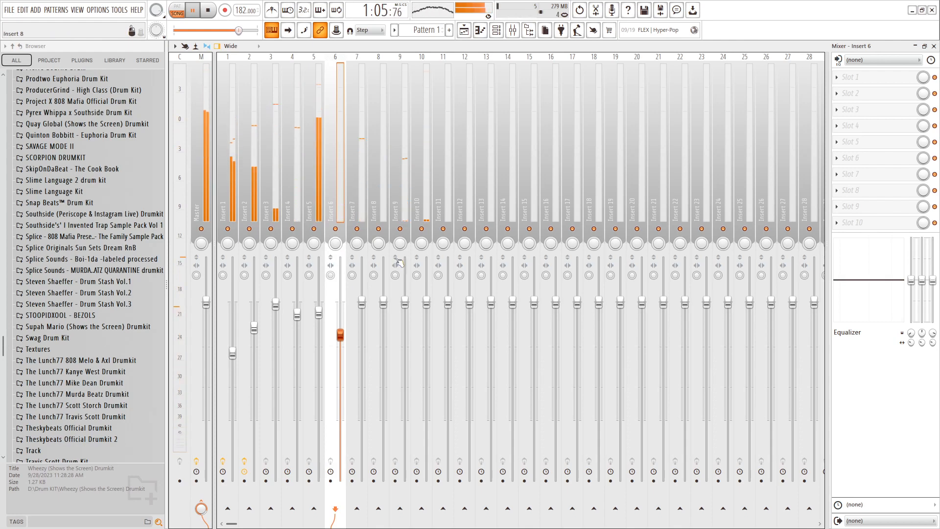
Lower the kick's Insert 10 fader slightly and sidechain Insert 10 to the 808's Insert 5.
{"action": "left_click", "coordinate": [421, 212]}
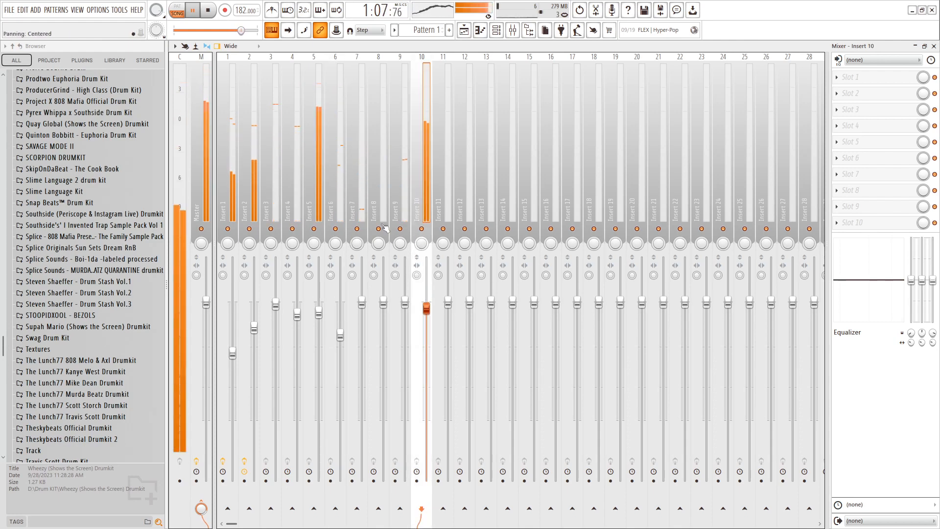
{"action": "right_click", "coordinate": [314, 508]}
{"action": "left_click", "coordinate": [343, 504]}
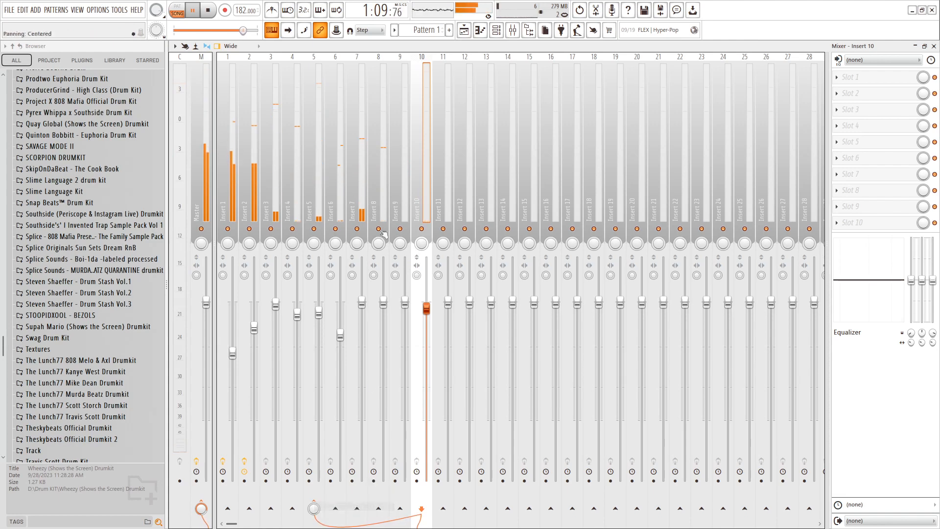
Lower the Insert 7 fader to 92% and restart playback of the pattern.
{"action": "left_click", "coordinate": [381, 193]}
{"action": "left_click", "coordinate": [364, 186]}
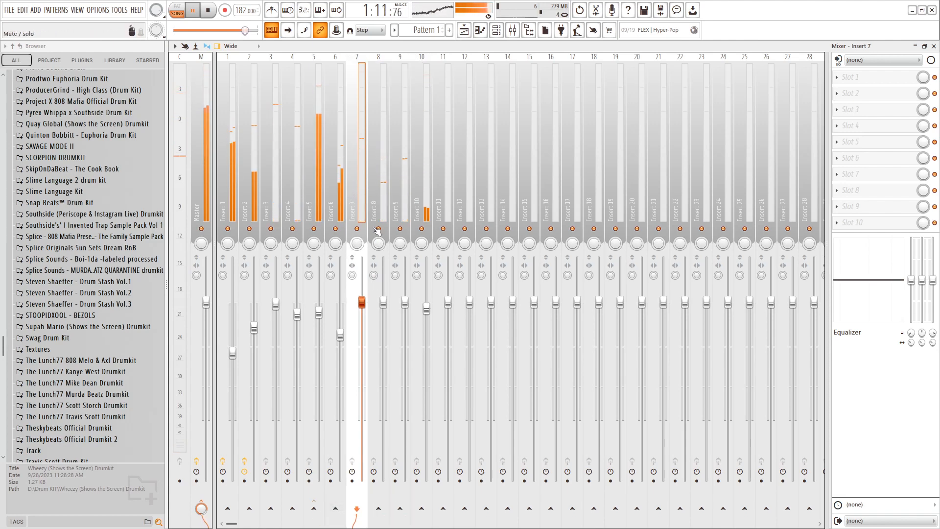
{"action": "scroll", "coordinate": [368, 300], "scroll_direction": "down", "scroll_amount": 1}
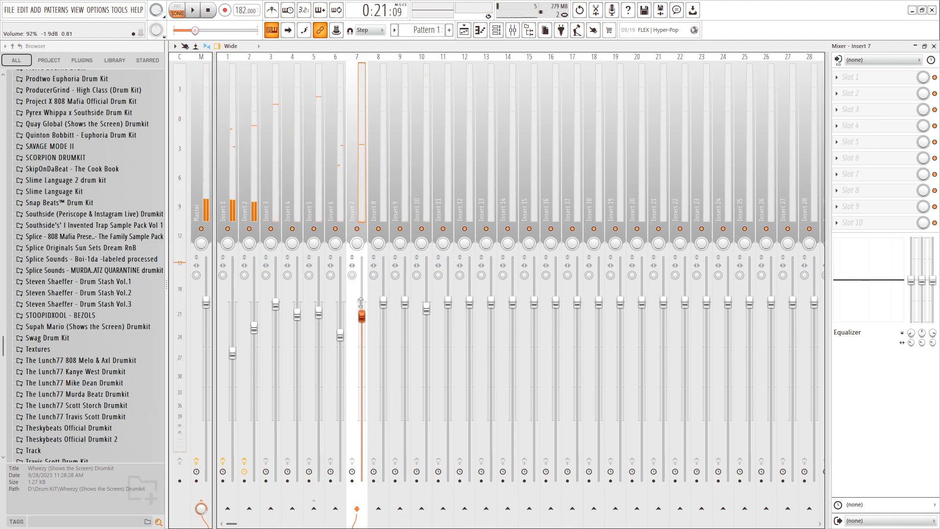
{"action": "key", "text": "space"}
Reset the Insert 8 fader to its default volume of 100%.
{"action": "left_click", "coordinate": [376, 288]}
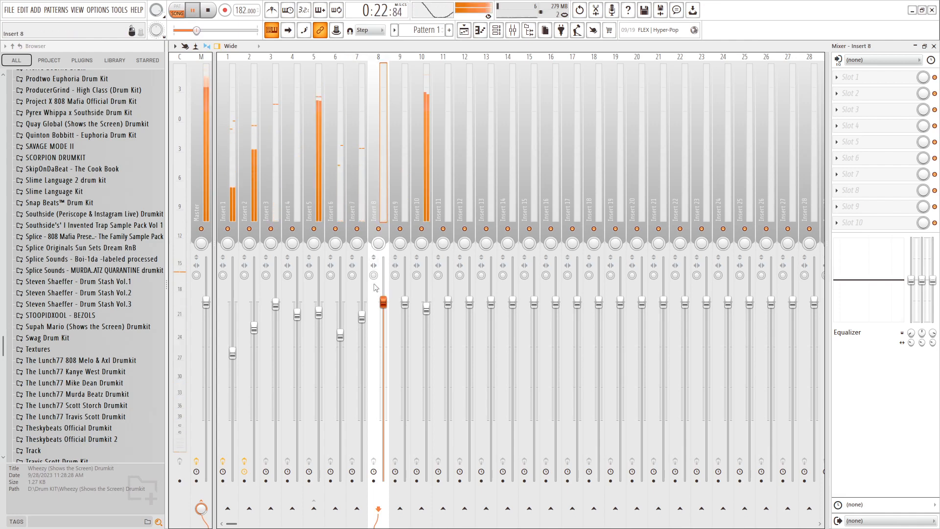
{"action": "right_click", "coordinate": [383, 300]}
{"action": "left_click", "coordinate": [407, 301]}
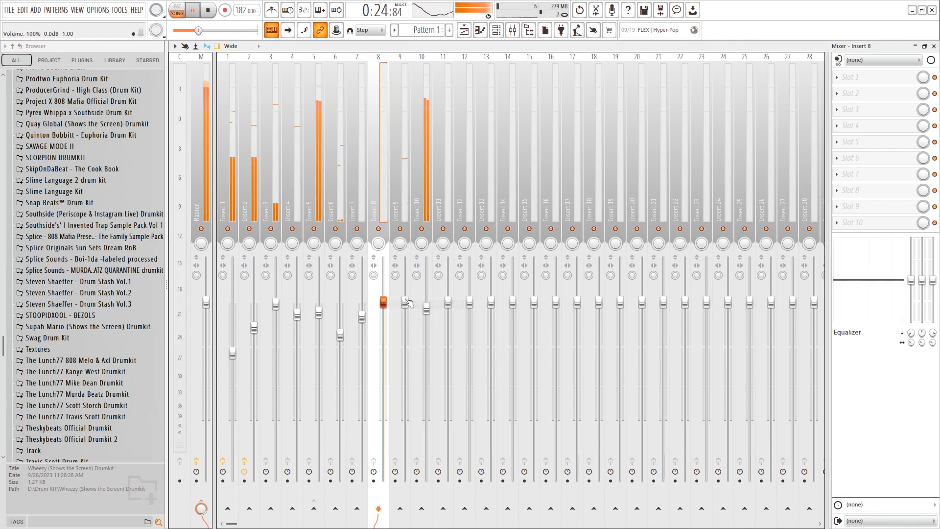
Check the mix with the master's stereo separation 100% merged, and reset the separation.
{"action": "left_click", "coordinate": [196, 275]}
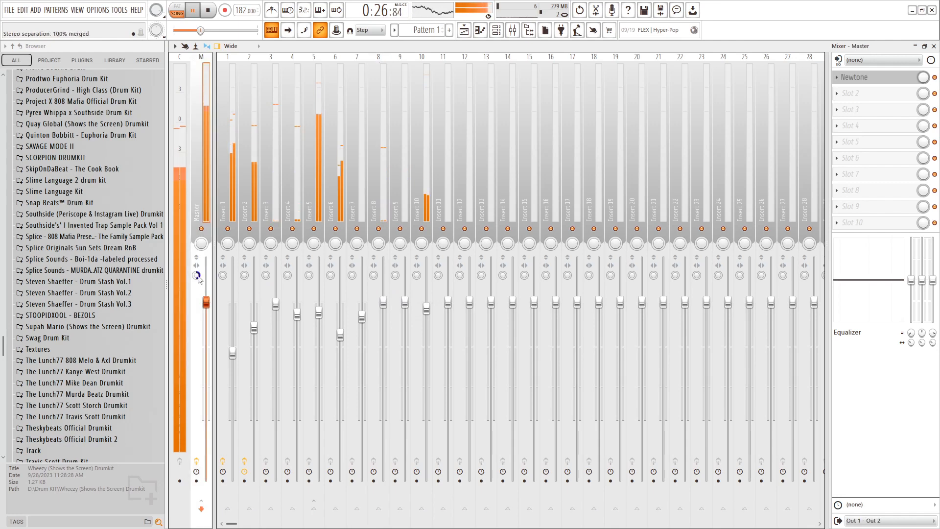
{"action": "right_click", "coordinate": [197, 276]}
{"action": "left_click", "coordinate": [215, 282]}
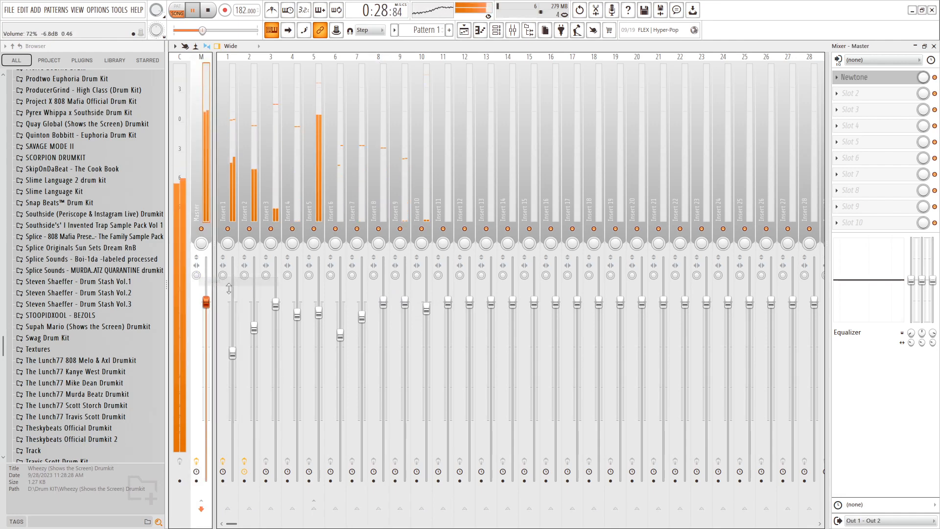
Lower the Insert 1 fader to about 62%.
{"action": "left_click", "coordinate": [232, 151]}
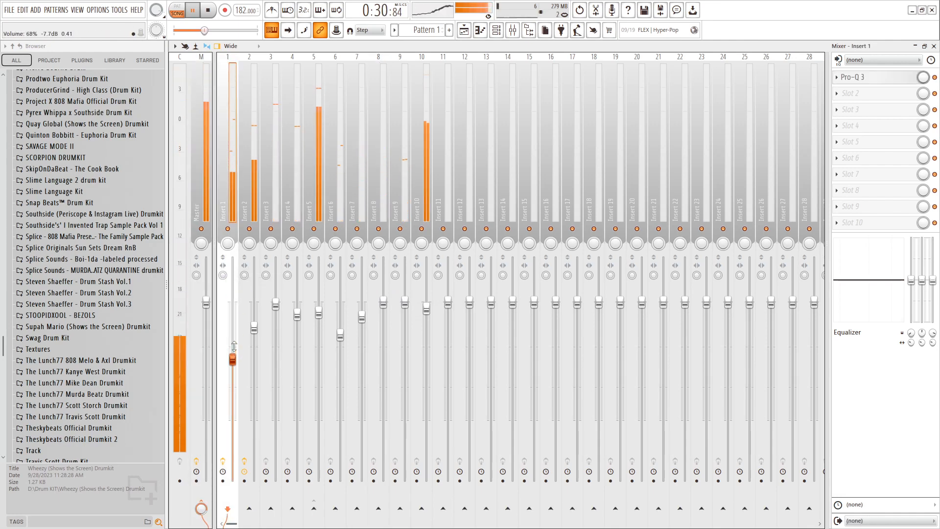
{"action": "scroll", "coordinate": [234, 347], "scroll_direction": "down", "scroll_amount": 3}
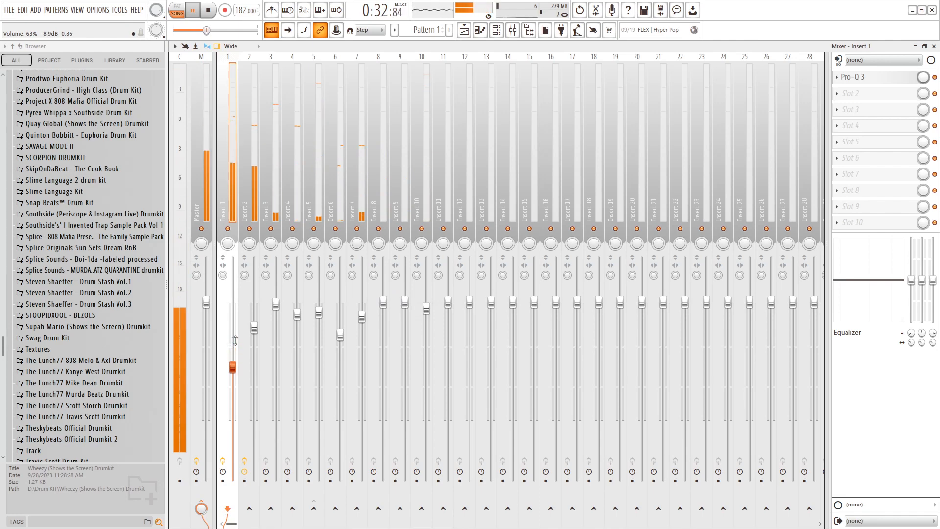
{"action": "scroll", "coordinate": [235, 341], "scroll_direction": "down", "scroll_amount": 1}
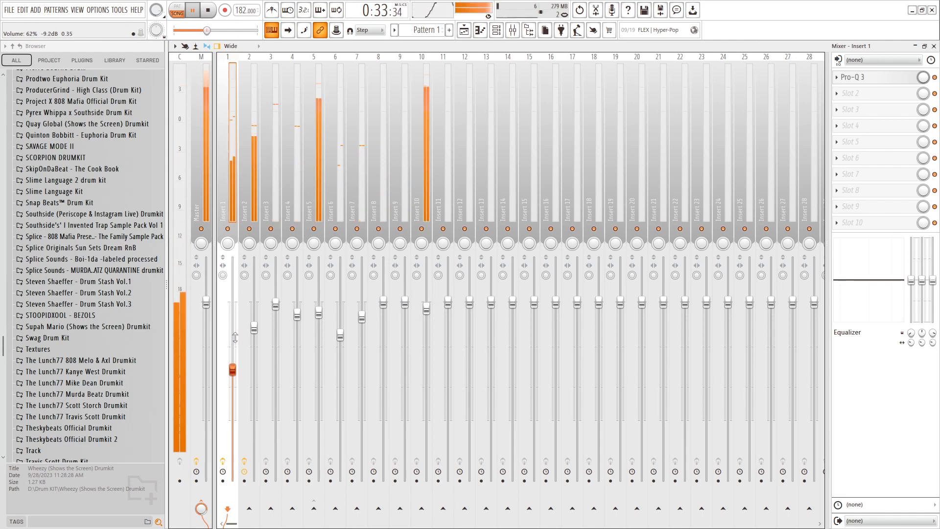
Load the 1 MASTER PRESET mixer track state on the master track.
{"action": "right_click", "coordinate": [199, 149]}
{"action": "mouse_move", "coordinate": [253, 114]}
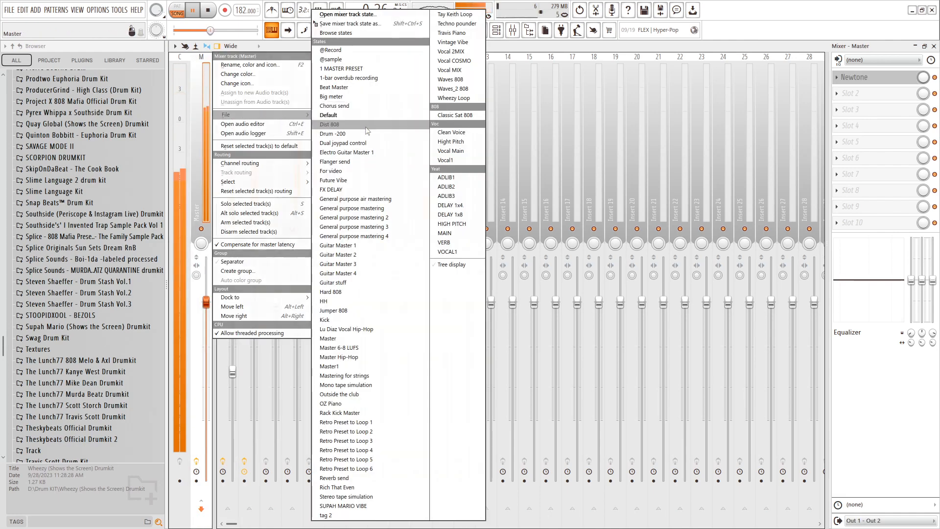
{"action": "left_click", "coordinate": [348, 69]}
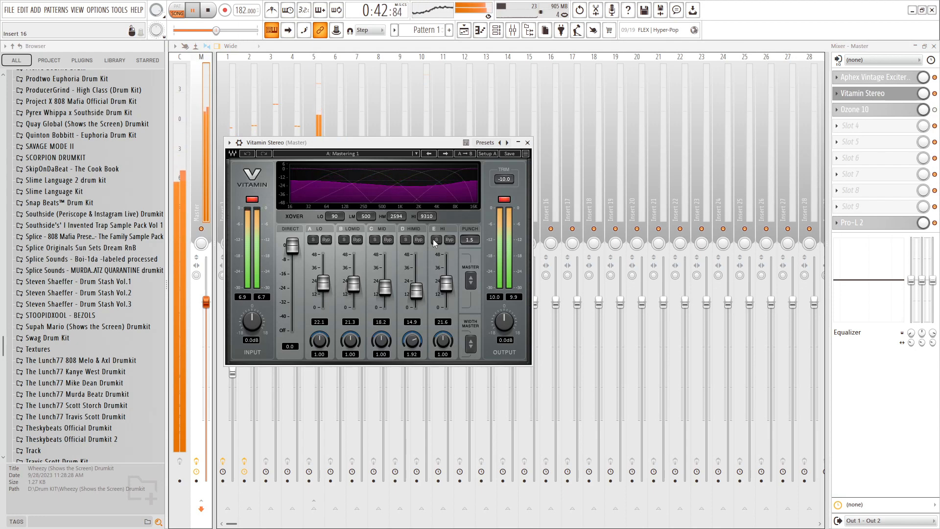
In the master's Vitamin Stereo, set the HI band to gain 10.6 and width 1.81, and the HIMID band to gain 9.2 and width 1.72.
{"action": "left_click_drag", "start_coordinate": [446, 283], "coordinate": [445, 296]}
{"action": "scroll", "coordinate": [447, 346], "scroll_direction": "up", "scroll_amount": 6}
{"action": "scroll", "coordinate": [446, 343], "scroll_direction": "up", "scroll_amount": 2}
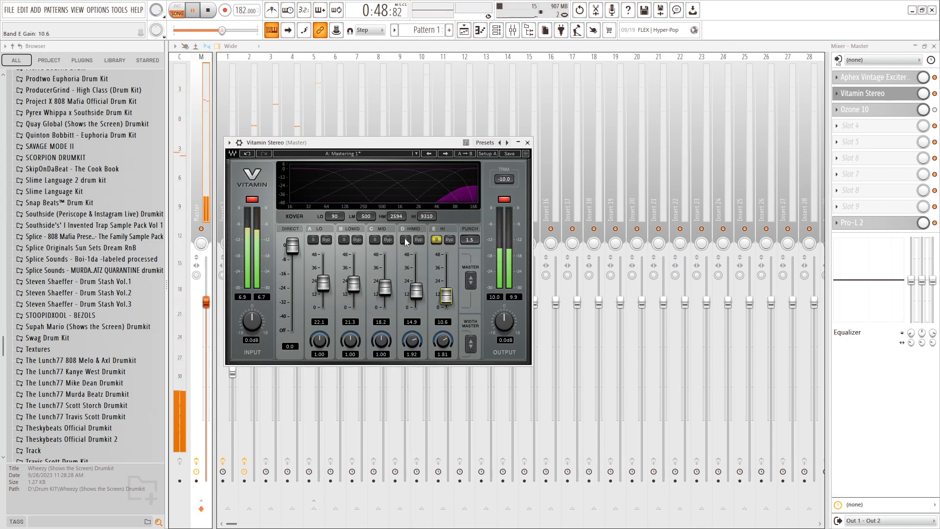
{"action": "scroll", "coordinate": [415, 346], "scroll_direction": "down", "scroll_amount": 2}
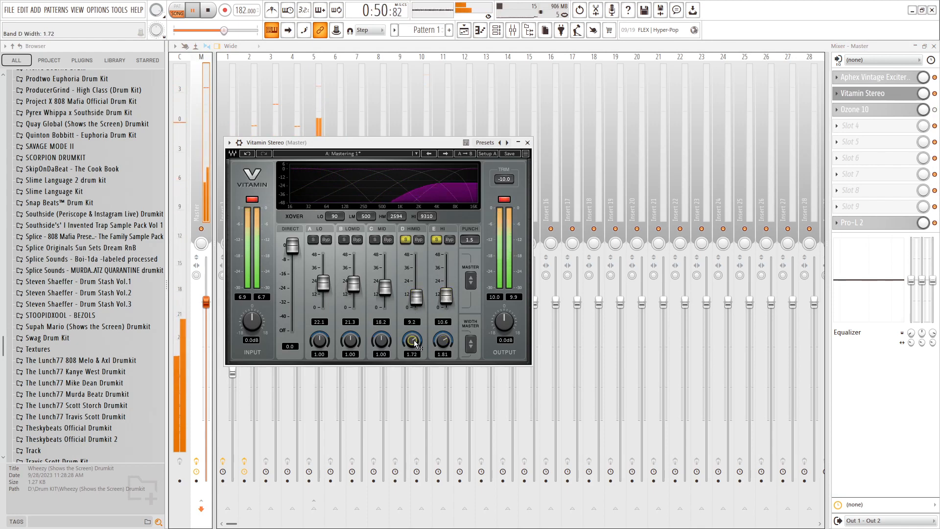
Set Vitamin's MID gain to 12.2, LOMID to 7.2 and LO to 9.3, toggling the band solos to compare them.
{"action": "left_click_drag", "start_coordinate": [385, 288], "coordinate": [322, 283]}
{"action": "scroll", "coordinate": [353, 289], "scroll_direction": "down", "scroll_amount": 4}
{"action": "left_click", "coordinate": [313, 239]}
{"action": "left_click", "coordinate": [344, 239]}
{"action": "left_click", "coordinate": [375, 239]}
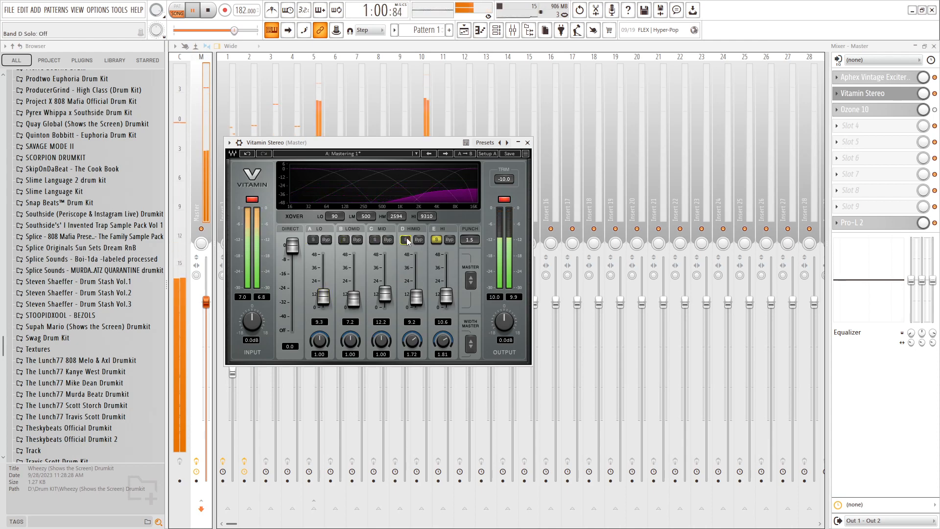
Enable Ozone 10 on the master and set its Maximizer to 20% Soft Clip in IRC III mode.
{"action": "left_click", "coordinate": [892, 93]}
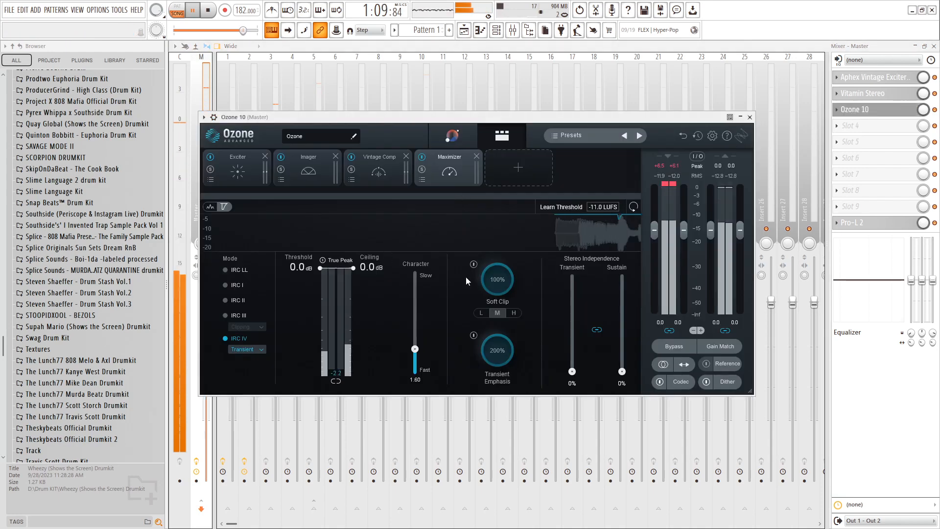
{"action": "left_click_drag", "start_coordinate": [505, 286], "coordinate": [510, 382]}
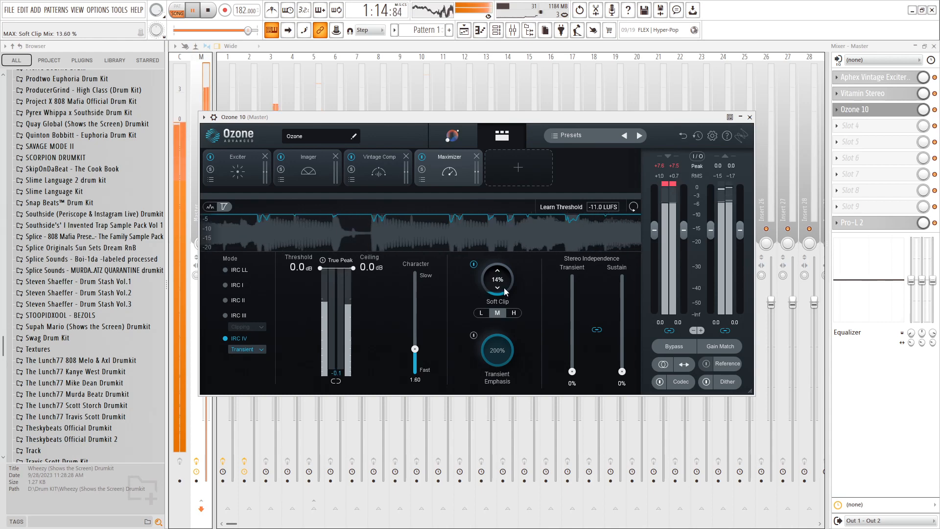
{"action": "scroll", "coordinate": [507, 285], "scroll_direction": "up", "scroll_amount": 4}
{"action": "scroll", "coordinate": [506, 284], "scroll_direction": "up", "scroll_amount": 1}
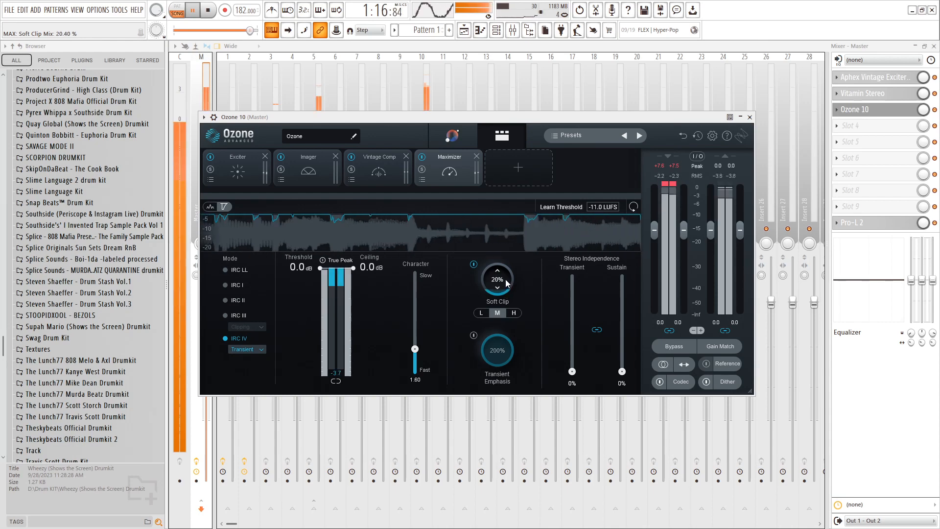
{"action": "left_click", "coordinate": [227, 316]}
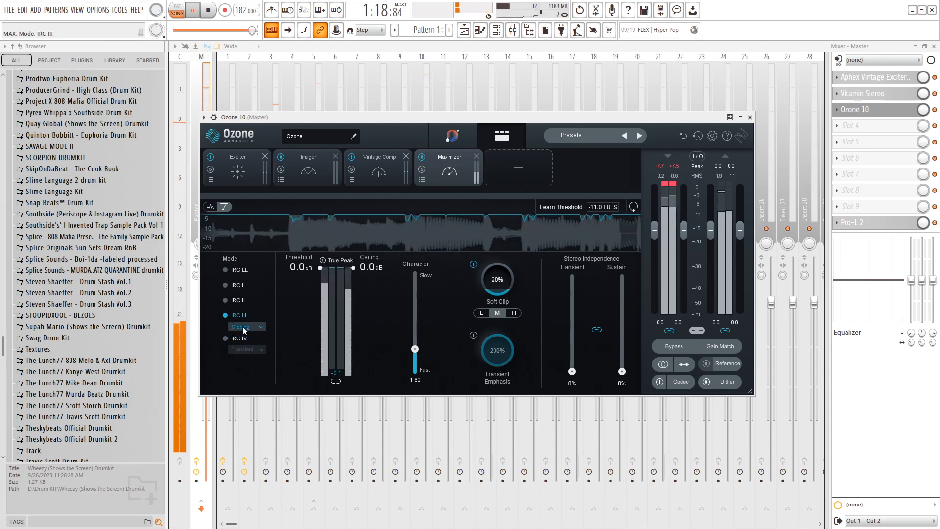
Set Ozone's Maximizer to IRC IV mode with Character 1.35, and reset the master's stereo separation after a mono check.
{"action": "left_click", "coordinate": [238, 339]}
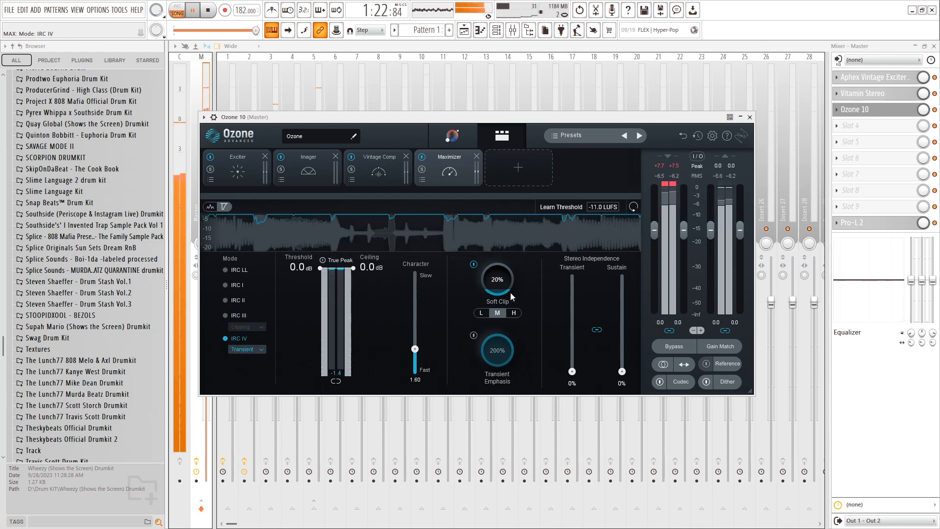
{"action": "left_click_drag", "start_coordinate": [415, 349], "coordinate": [419, 358]}
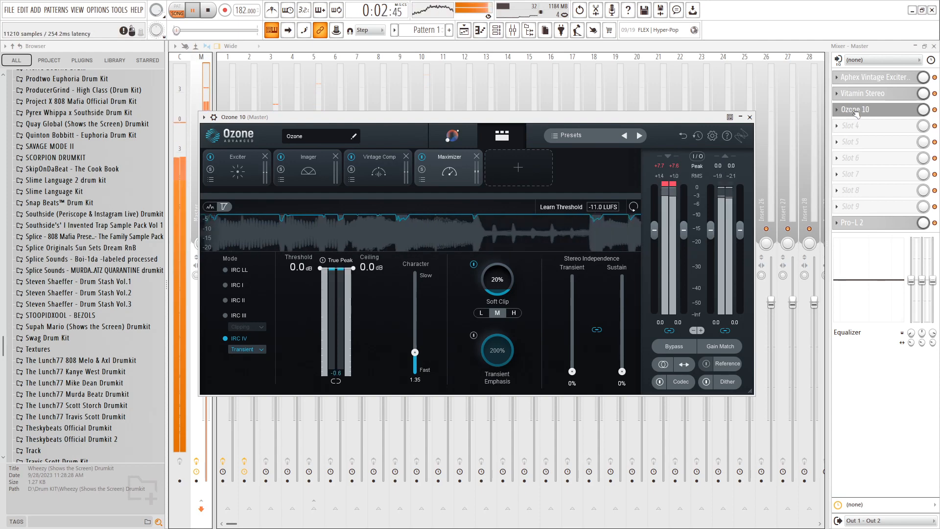
{"action": "left_click", "coordinate": [857, 110]}
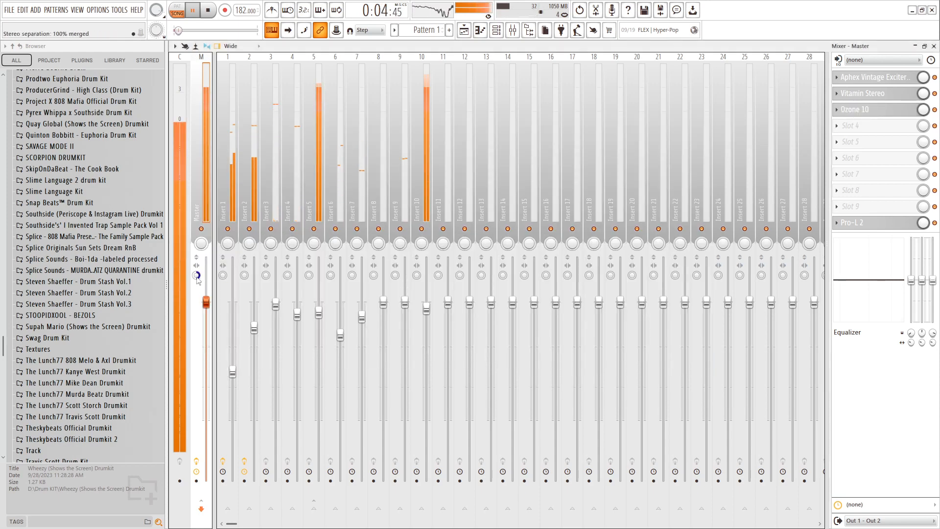
{"action": "right_click", "coordinate": [197, 276]}
{"action": "left_click", "coordinate": [225, 422]}
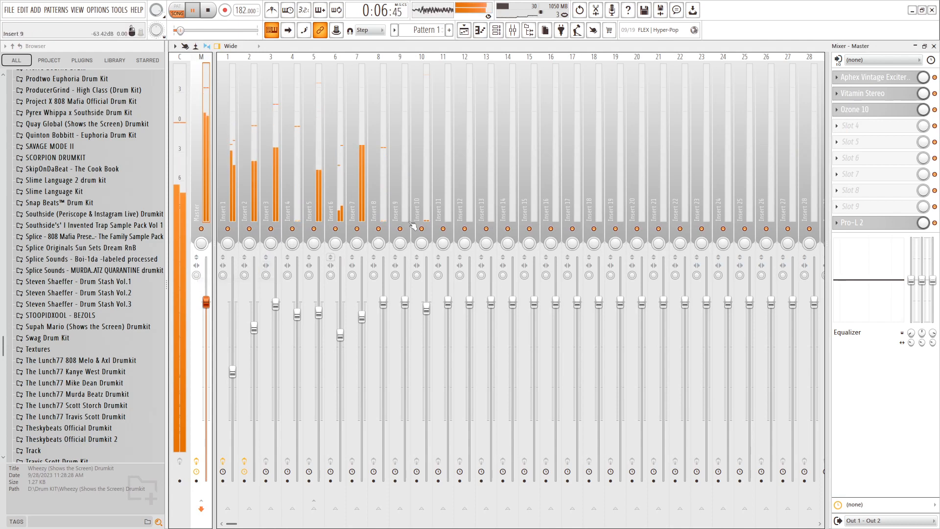
Select the drum channels from the hi-hat to the kick and link them to consecutive mixer inserts starting at insert 2.
{"action": "key", "text": "F6"}
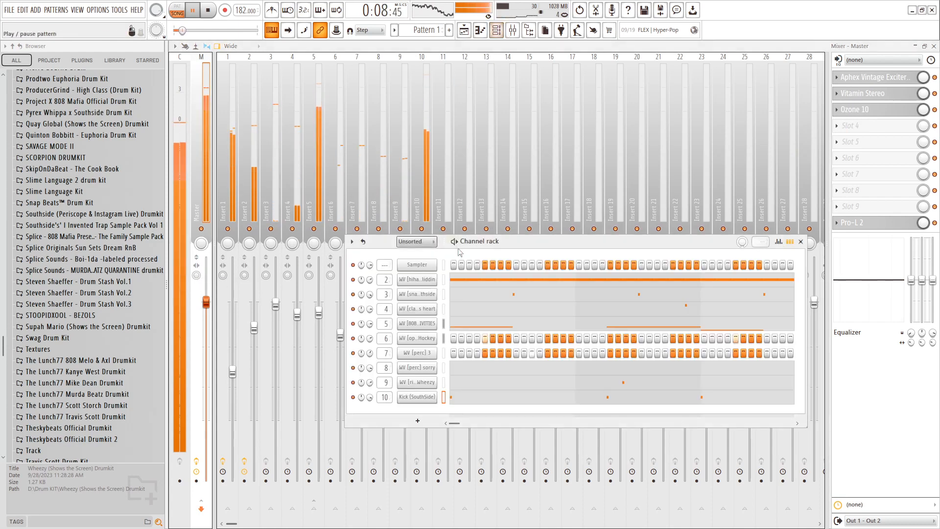
{"action": "left_click_drag", "start_coordinate": [443, 284], "coordinate": [443, 399]}
{"action": "left_click", "coordinate": [258, 197]}
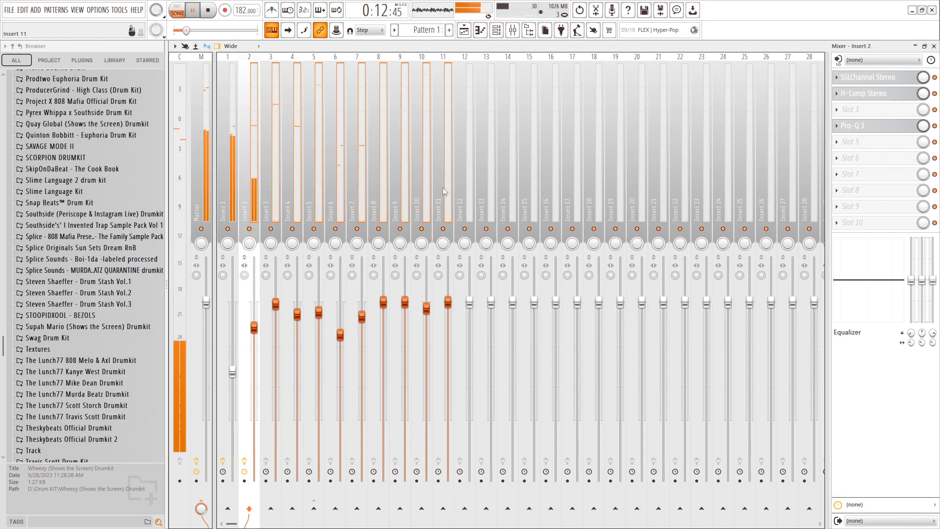
{"action": "key", "text": "ctrl+l"}
Rename mixer insert 1 as Sample.
{"action": "left_click", "coordinate": [224, 166]}
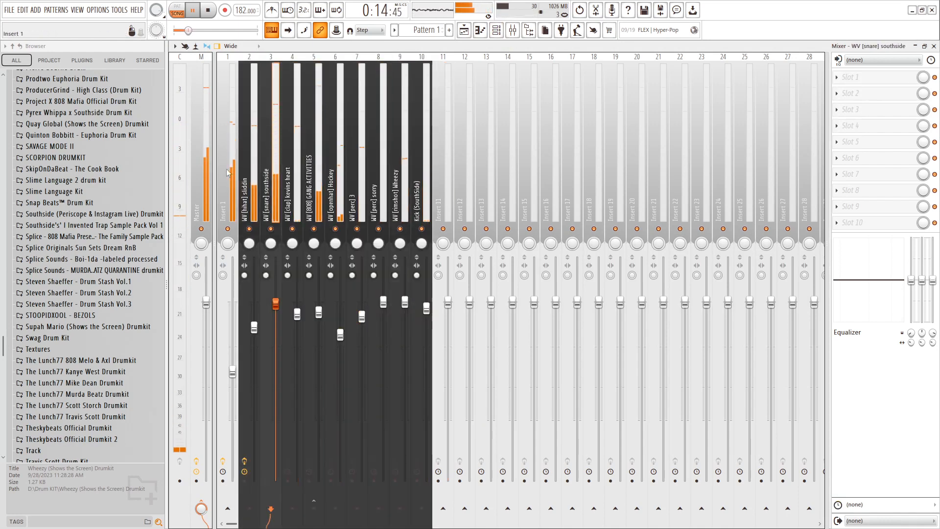
{"action": "key", "text": "F2"}
{"action": "type", "text": "S"}
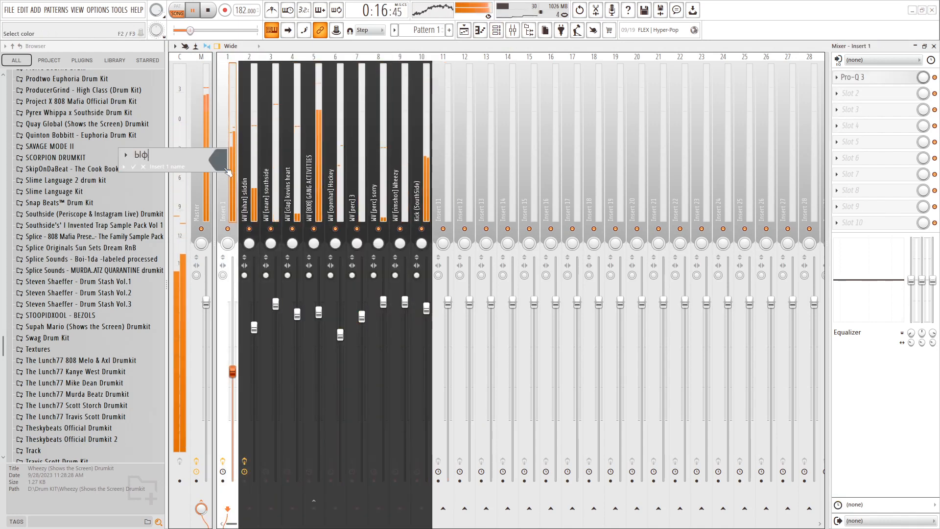
{"action": "type", "text": "Sample"}
{"action": "key", "text": "Return"}
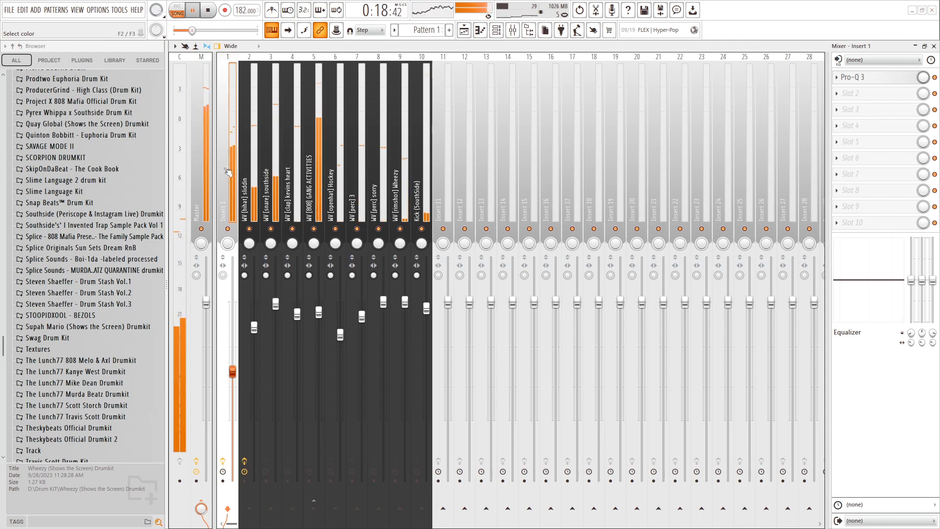
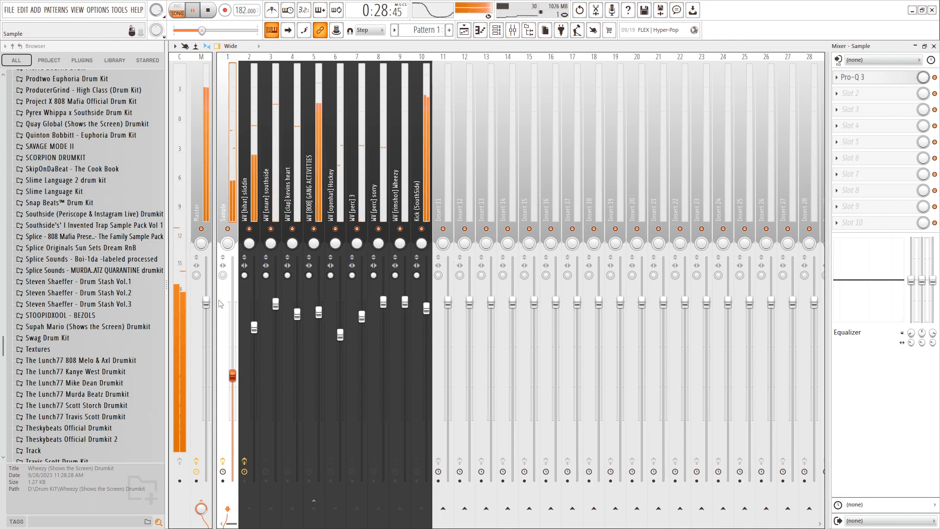
Check the mix in mono with the master's stereo separation, reset it, and view the loudness in Pro-L 2.
{"action": "left_click", "coordinate": [204, 162]}
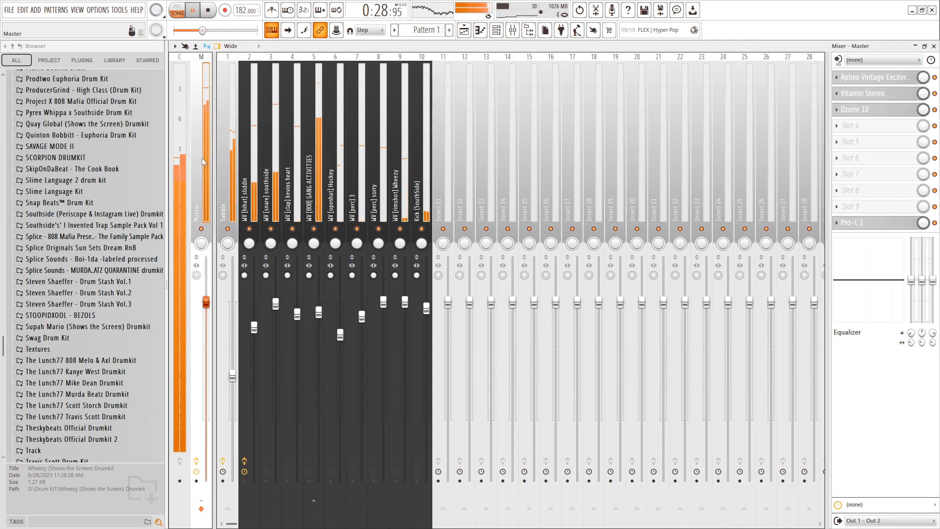
{"action": "right_click", "coordinate": [196, 276]}
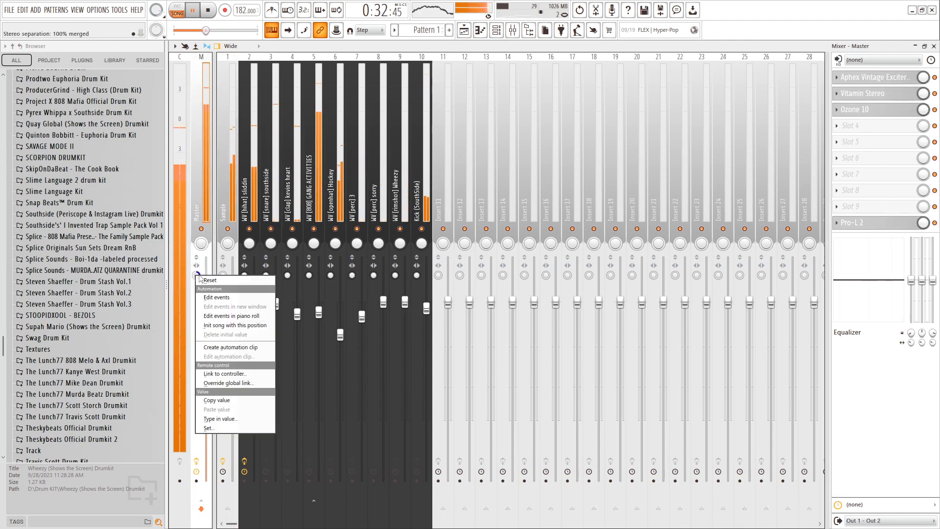
{"action": "left_click", "coordinate": [781, 235]}
{"action": "left_click", "coordinate": [855, 222]}
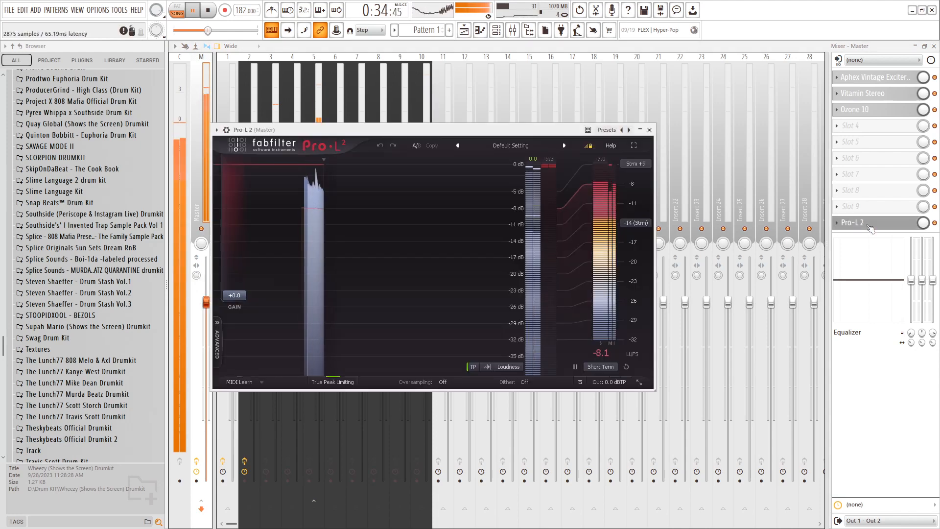
{"action": "left_click", "coordinate": [654, 122]}
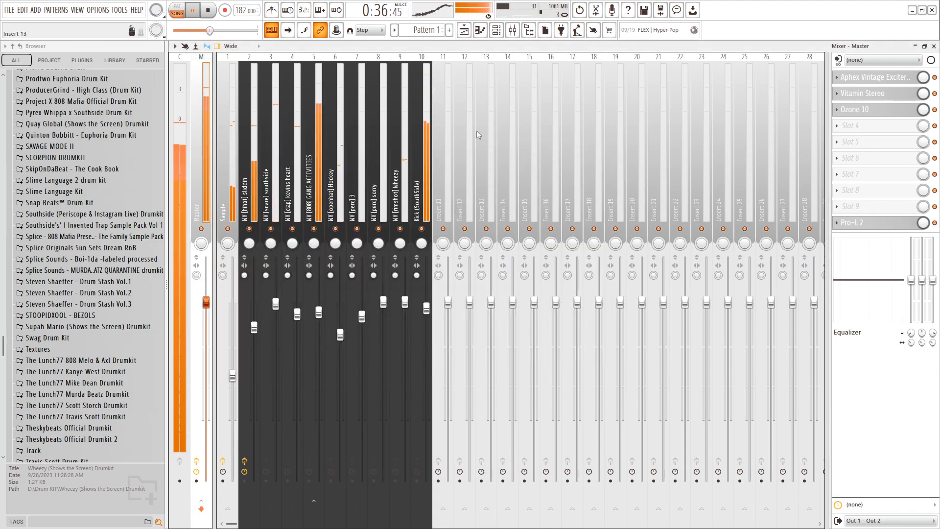
Load soothe2 in the 808 insert's first effect slot with the Chain preset and set its depth to 11.4.
{"action": "left_click", "coordinate": [424, 128]}
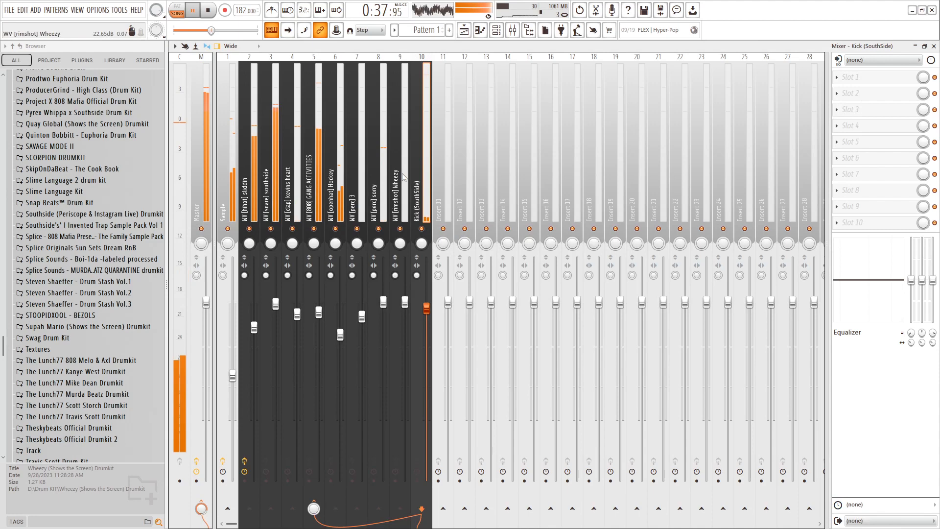
{"action": "left_click", "coordinate": [317, 161]}
{"action": "left_click", "coordinate": [850, 77]}
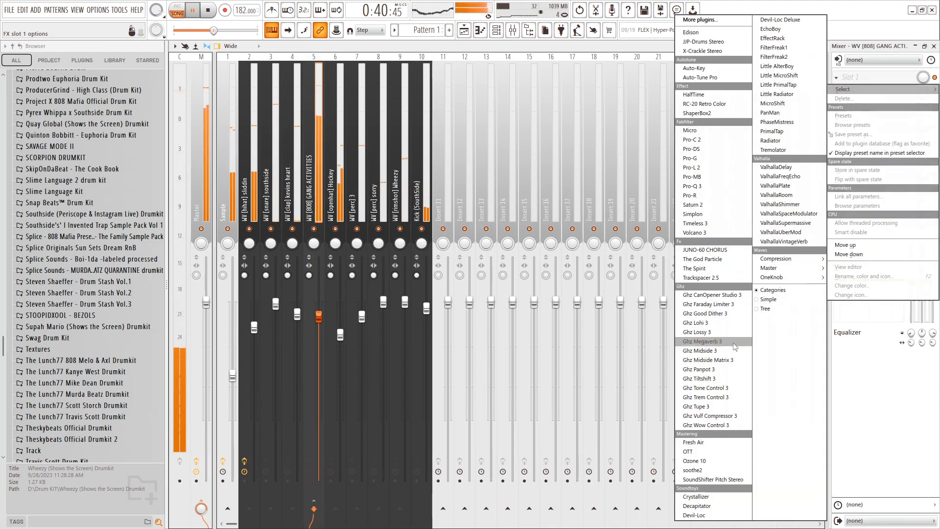
{"action": "left_click", "coordinate": [693, 470]}
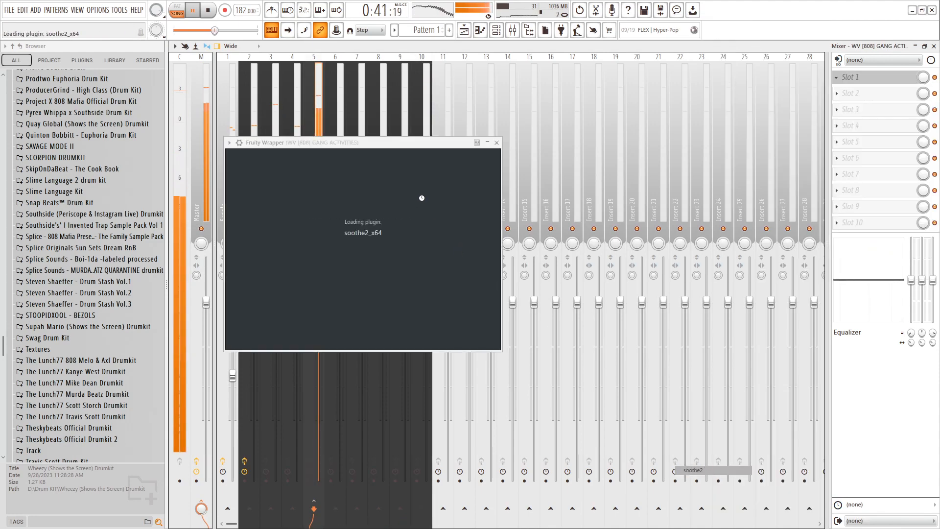
{"action": "left_click", "coordinate": [685, 142]}
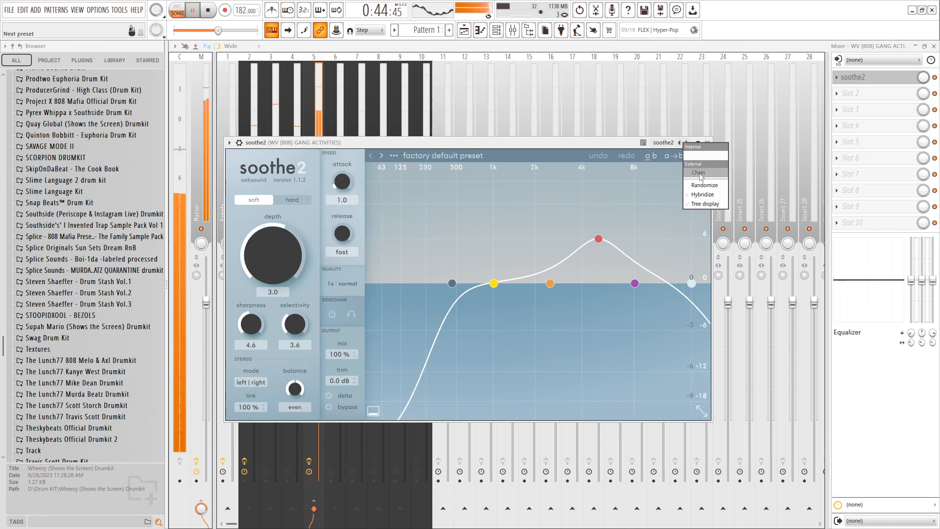
{"action": "left_click", "coordinate": [699, 173]}
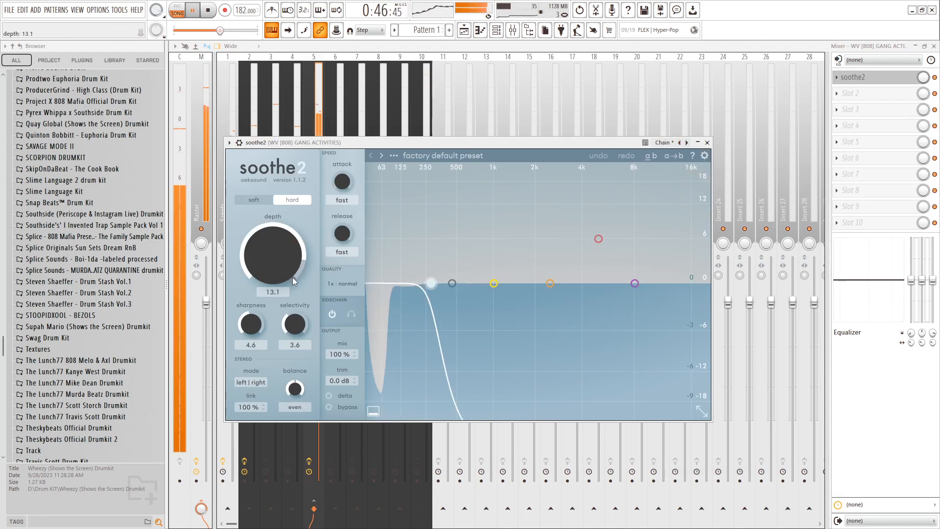
{"action": "scroll", "coordinate": [287, 255], "scroll_direction": "down", "scroll_amount": 2}
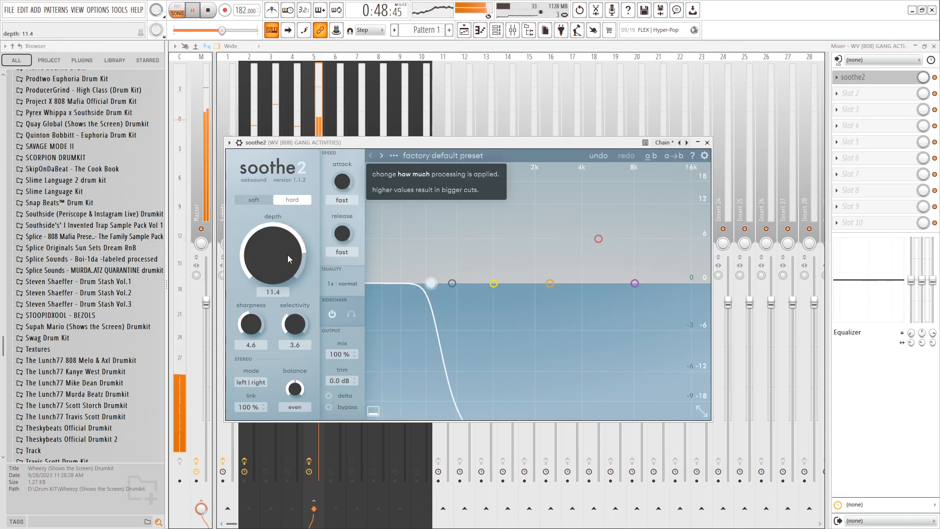
{"action": "key", "text": "Escape"}
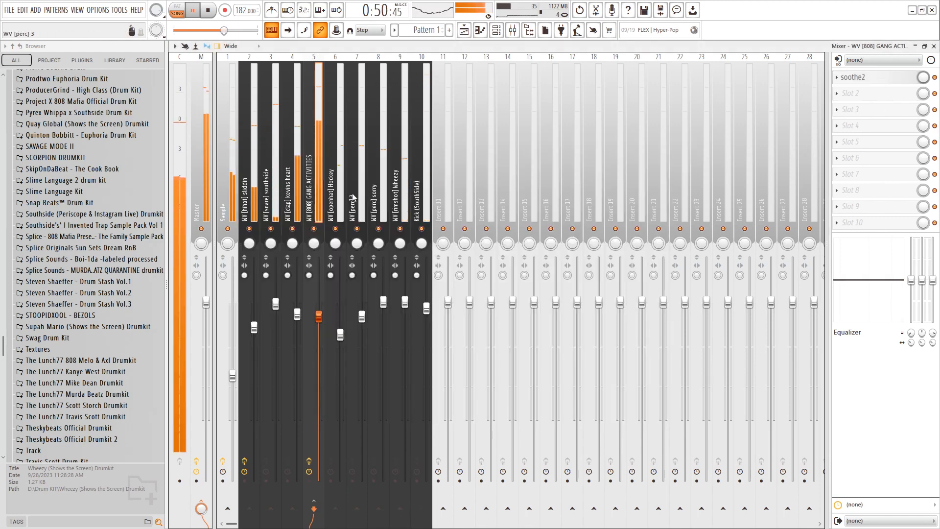
Merge the master's stereo separation fully to mono to check the mix, and reset it.
{"action": "scroll", "coordinate": [201, 234], "scroll_direction": "down", "scroll_amount": 2}
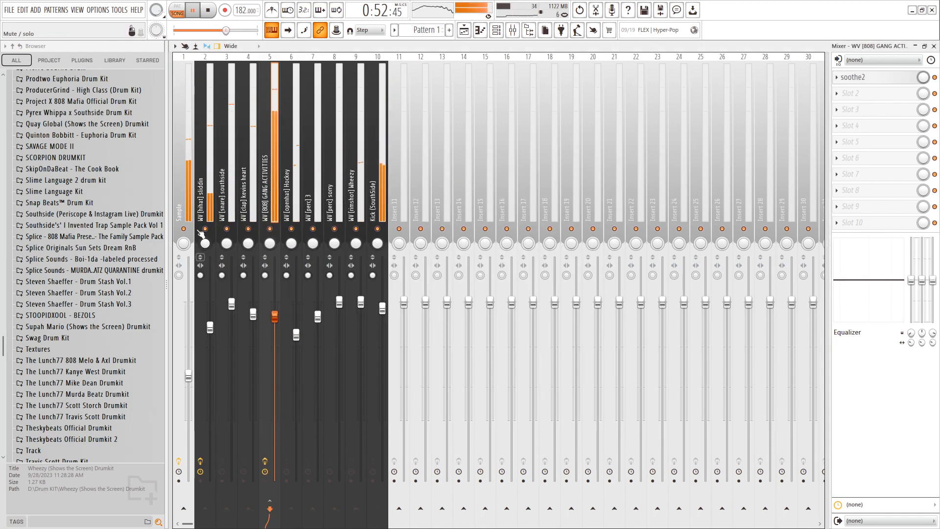
{"action": "scroll", "coordinate": [201, 235], "scroll_direction": "up", "scroll_amount": 2}
{"action": "left_click", "coordinate": [198, 277]}
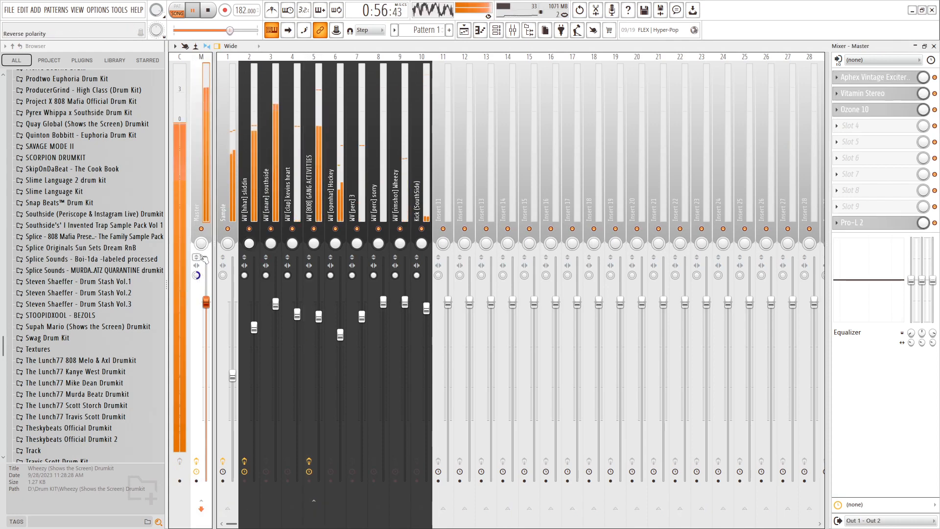
{"action": "right_click", "coordinate": [197, 277]}
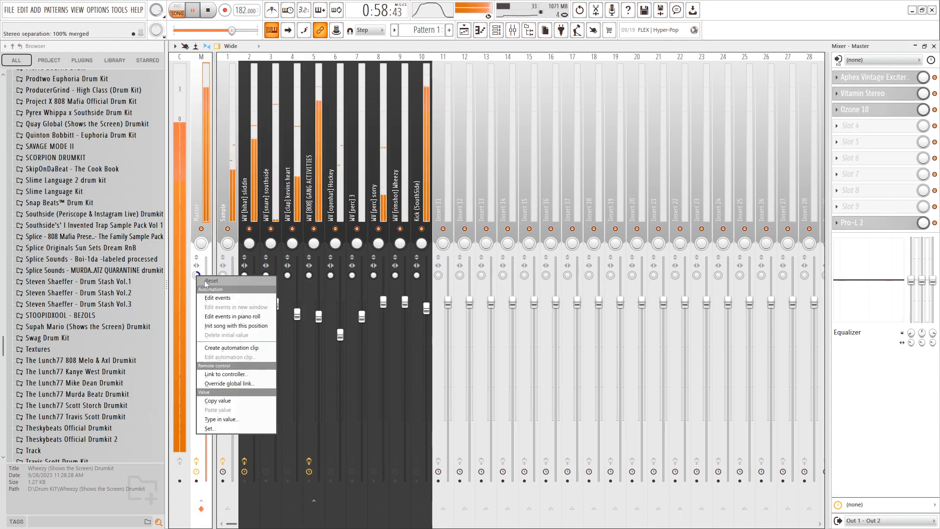
{"action": "left_click", "coordinate": [207, 282]}
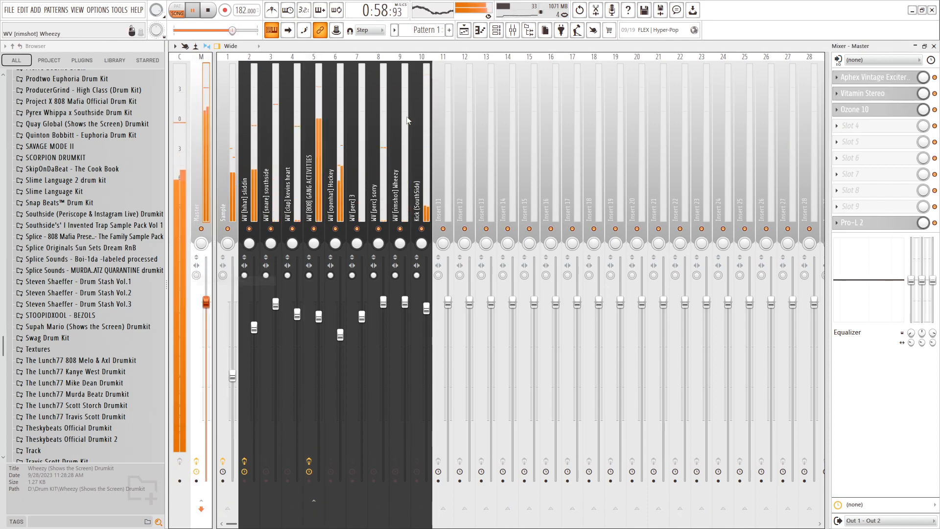
In the playlist, move the audio clip from track 3 to about bar 105 on track 12 and mute track 12.
{"action": "left_click", "coordinate": [470, 31]}
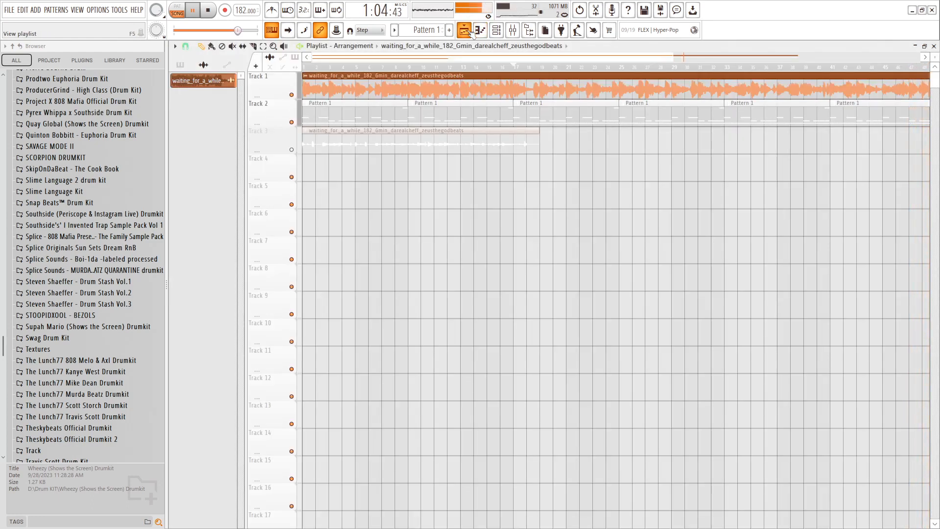
{"action": "scroll", "coordinate": [440, 142], "scroll_direction": "down", "scroll_amount": 2}
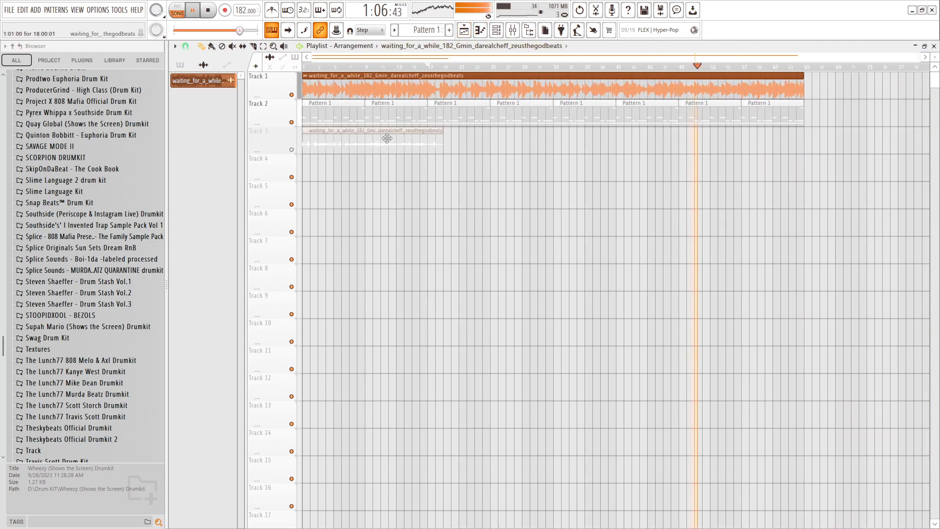
{"action": "left_click_drag", "start_coordinate": [831, 95], "coordinate": [373, 122]}
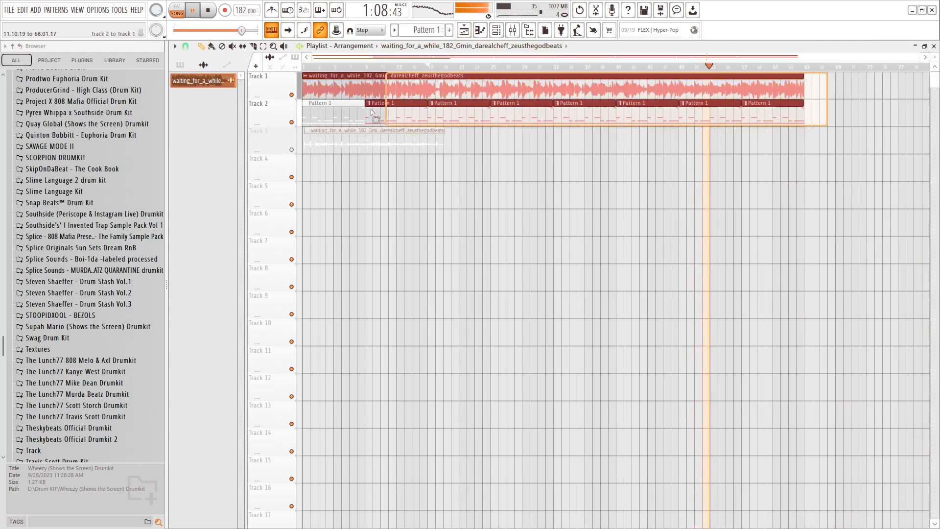
{"action": "left_click_drag", "start_coordinate": [440, 141], "coordinate": [916, 387]}
{"action": "scroll", "coordinate": [857, 145], "scroll_direction": "down", "scroll_amount": 1}
{"action": "scroll", "coordinate": [769, 370], "scroll_direction": "down", "scroll_amount": 1}
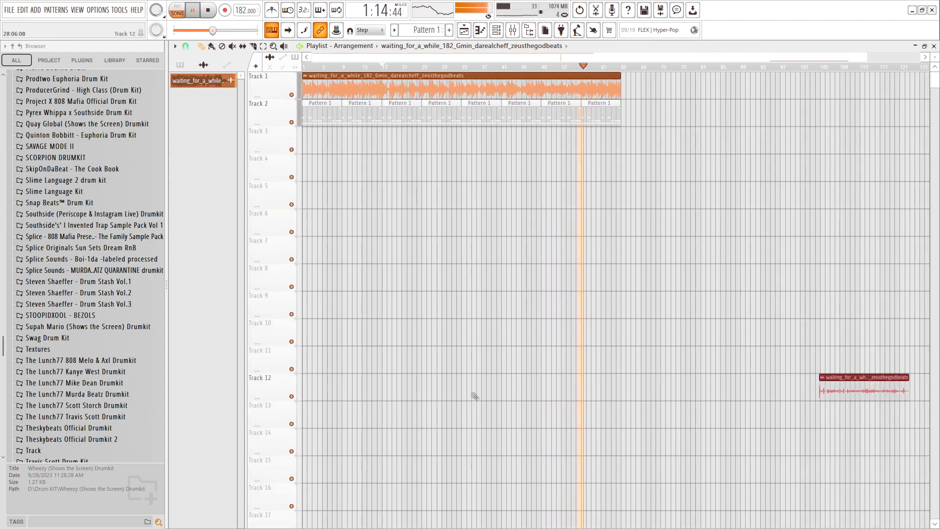
{"action": "left_click", "coordinate": [292, 397]}
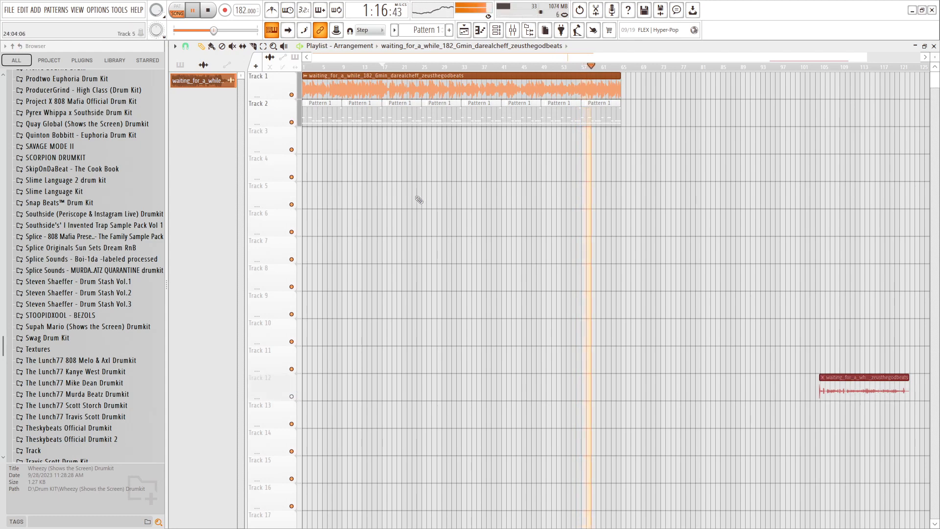
{"action": "left_click", "coordinate": [377, 222]}
{"action": "right_click", "coordinate": [382, 223]}
Split Pattern 1 by channel so each drum sound has its own pattern on tracks 2 to 10.
{"action": "left_click", "coordinate": [180, 65]}
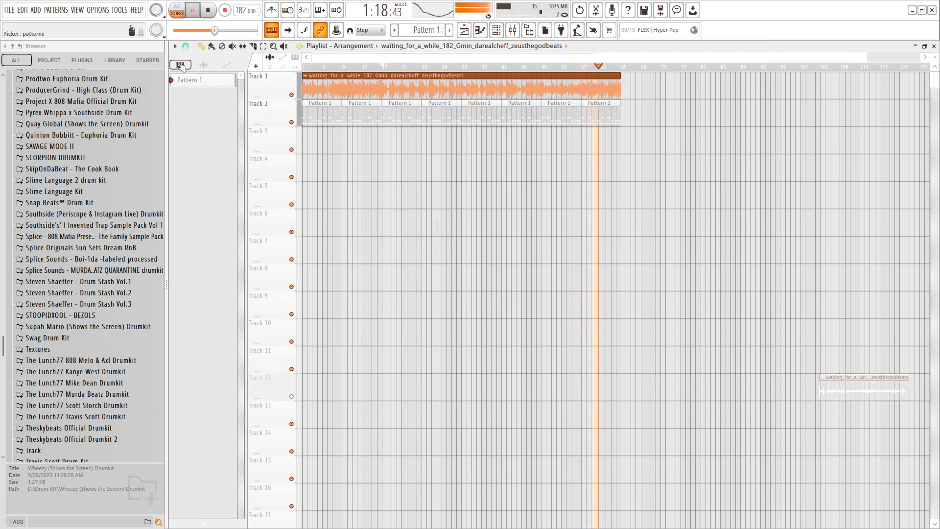
{"action": "right_click", "coordinate": [179, 82]}
{"action": "left_click", "coordinate": [216, 239]}
{"action": "mouse_move", "coordinate": [638, 109]}
{"action": "left_mouse_down"}
{"action": "mouse_move", "coordinate": [318, 122]}
{"action": "mouse_move", "coordinate": [346, 129]}
{"action": "mouse_move", "coordinate": [321, 70]}
{"action": "left_mouse_up"}
{"action": "left_click", "coordinate": [204, 201]}
Repeat the split drum pattern clips seven times to fill the length of the melody clip, and restart playback.
{"action": "key", "text": "space"}
{"action": "key", "text": "ctrl+b"}
{"action": "key", "text": "ctrl+b"}
{"action": "key", "text": "ctrl+b"}
{"action": "key", "text": "ctrl+b"}
{"action": "key", "text": "ctrl+b"}
{"action": "key", "text": "ctrl+b"}
{"action": "key", "text": "ctrl+b"}
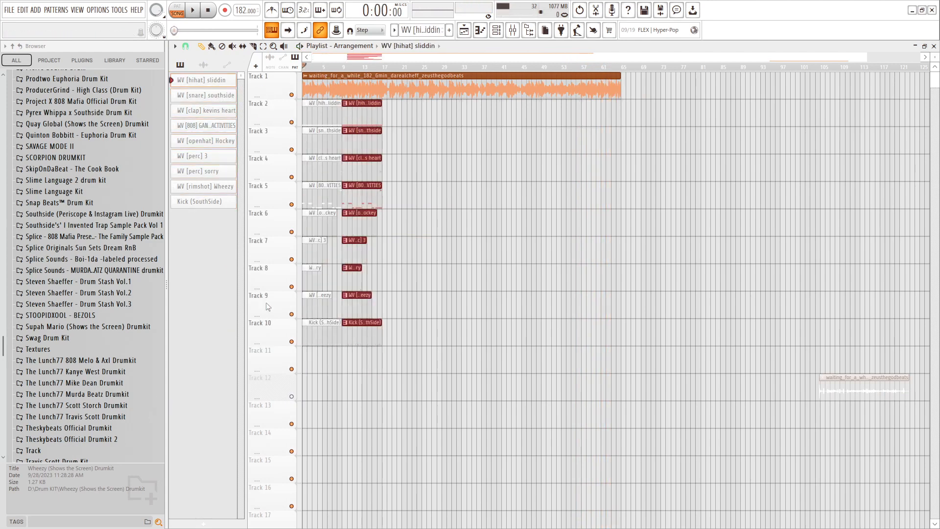
{"action": "key", "text": "space"}
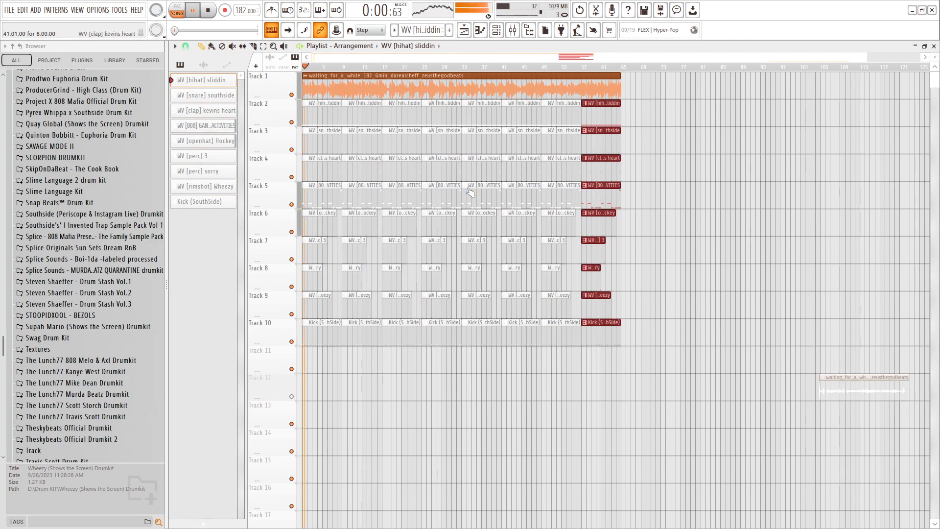
Select all clips on tracks 1 to 10 and duplicate the whole section directly after itself.
{"action": "key", "text": "ctrl+d"}
{"action": "scroll", "coordinate": [325, 323], "scroll_direction": "up", "scroll_amount": 3}
{"action": "scroll", "coordinate": [387, 331], "scroll_direction": "down", "scroll_amount": 4}
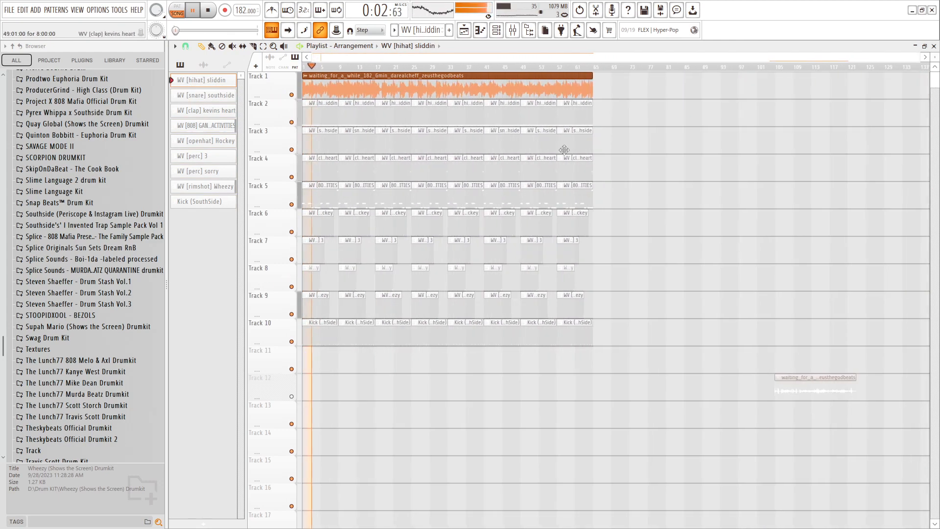
{"action": "key", "text": "ctrl+a"}
{"action": "key", "text": "ctrl+b"}
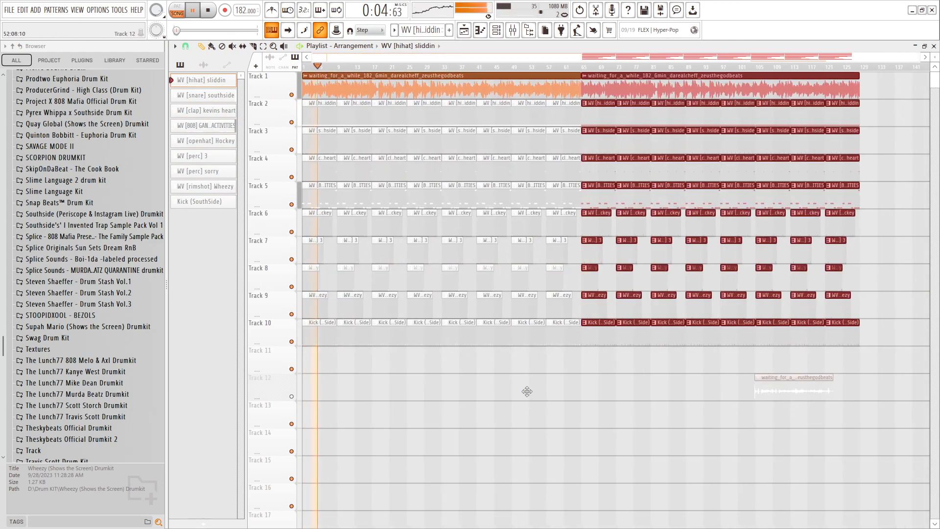
Slice the first drum clips on tracks 2 to 10 at bar 6 and trim the second pieces' start by half a bar.
{"action": "key", "text": "ctrl+d"}
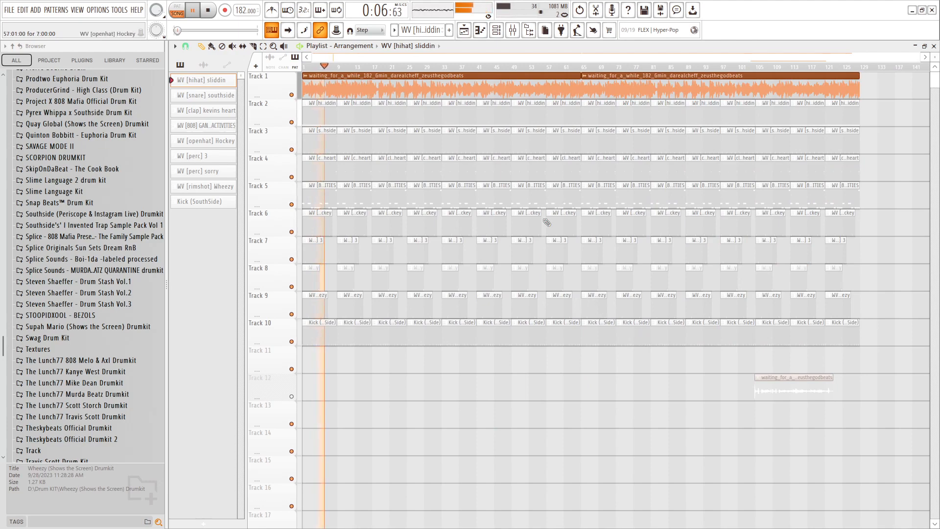
{"action": "scroll", "coordinate": [548, 222], "scroll_direction": "up", "scroll_amount": 6}
{"action": "key", "text": "space"}
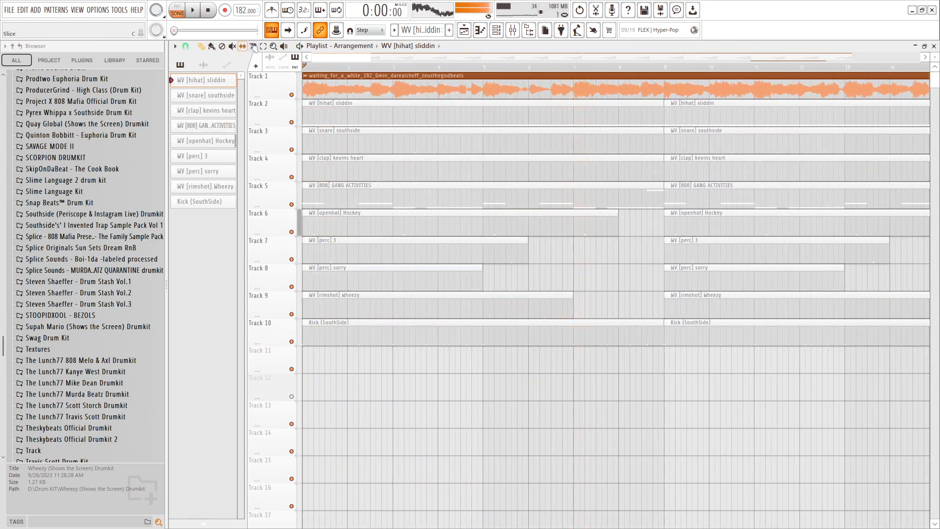
{"action": "scroll", "coordinate": [486, 150], "scroll_direction": "up", "scroll_amount": 4}
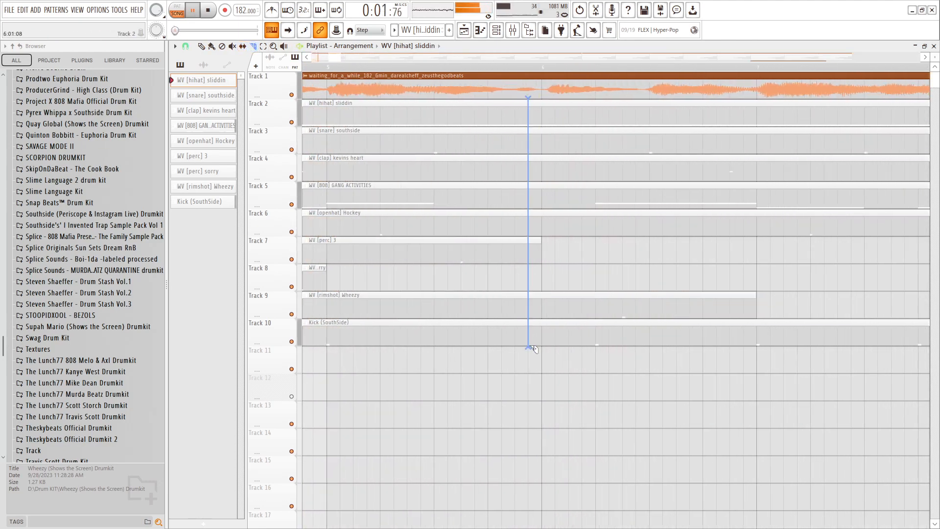
{"action": "left_click_drag", "start_coordinate": [541, 354], "coordinate": [541, 355]}
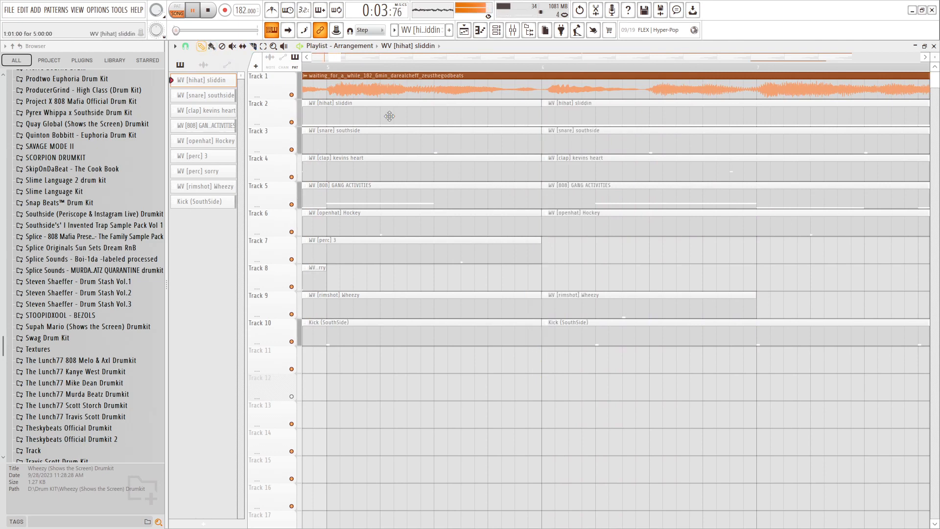
{"action": "left_click_drag", "start_coordinate": [576, 117], "coordinate": [583, 343]}
{"action": "left_click_drag", "start_coordinate": [543, 307], "coordinate": [646, 303]}
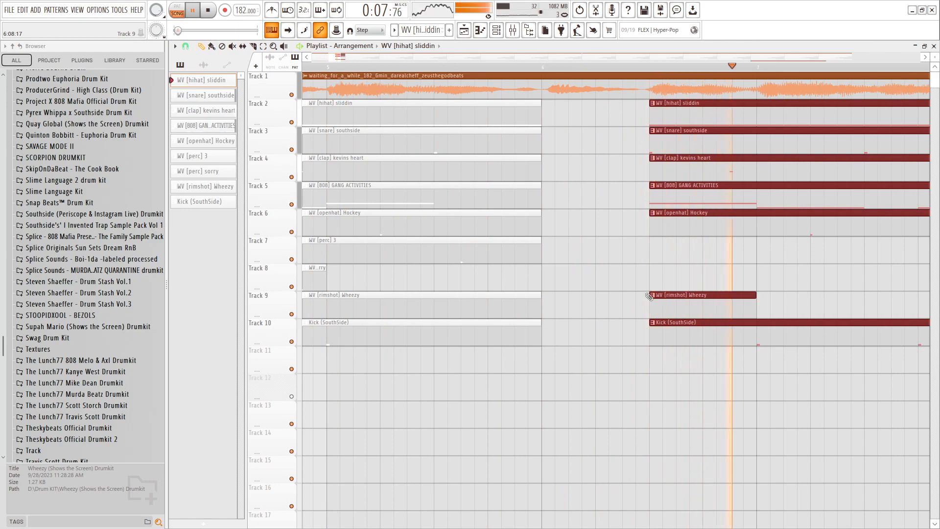
Trim the start of all drum clips beginning at bar 17 to bar 21, leaving four bars without drums.
{"action": "scroll", "coordinate": [512, 253], "scroll_direction": "down", "scroll_amount": 5}
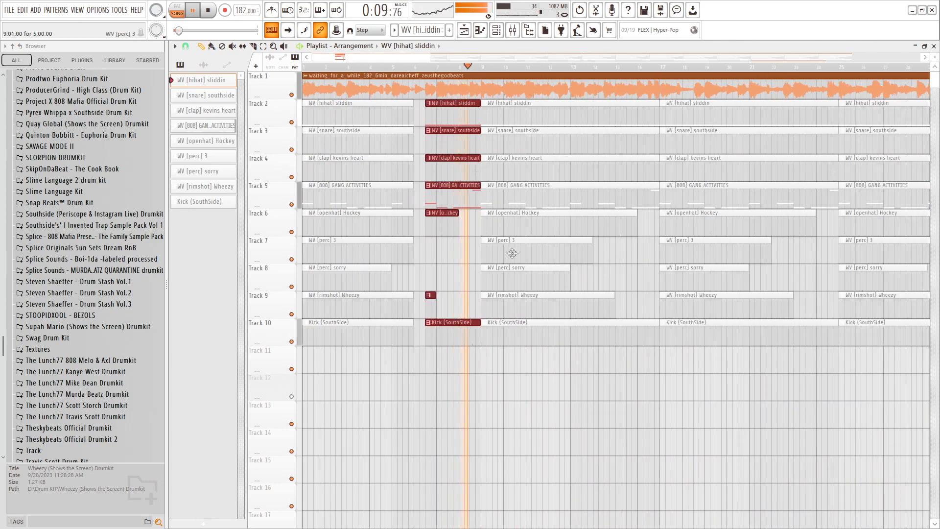
{"action": "scroll", "coordinate": [447, 377], "scroll_direction": "down", "scroll_amount": 3}
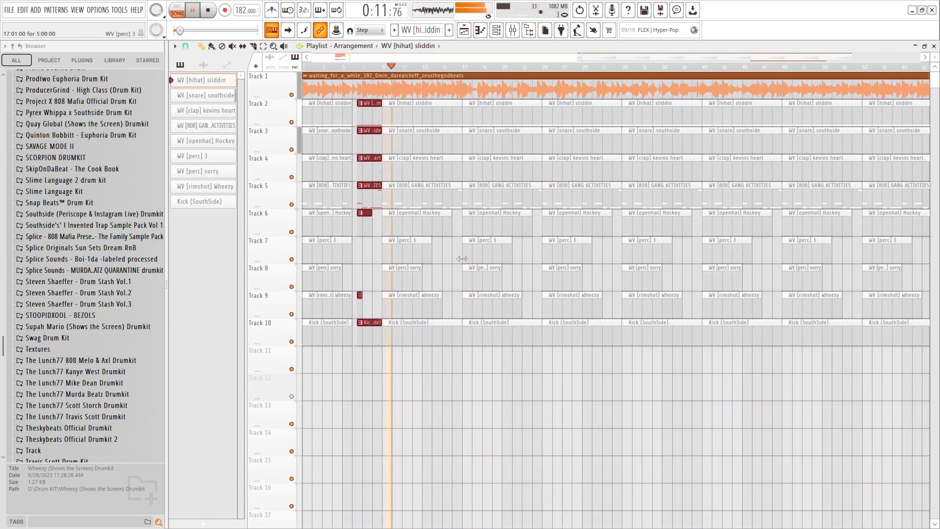
{"action": "left_click", "coordinate": [447, 377]}
{"action": "scroll", "coordinate": [461, 256], "scroll_direction": "up", "scroll_amount": 3}
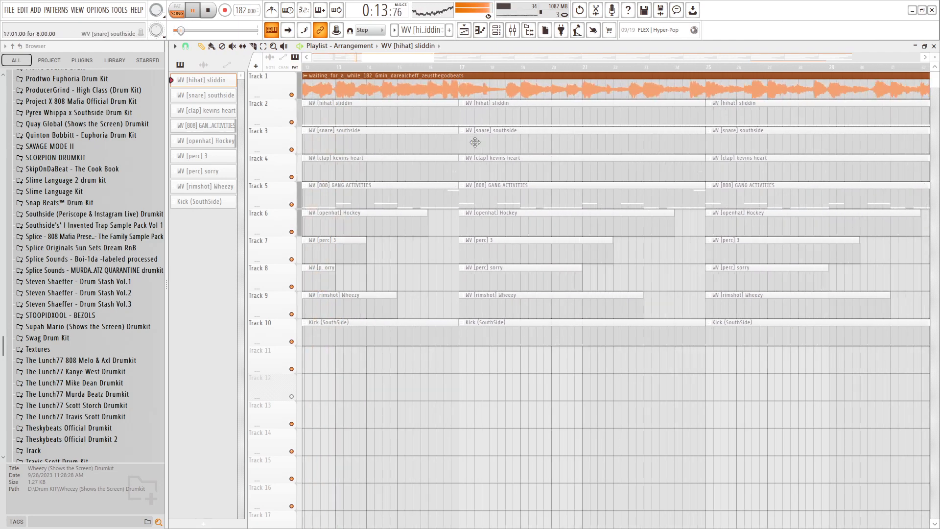
{"action": "left_click_drag", "start_coordinate": [472, 120], "coordinate": [481, 378]}
{"action": "left_click_drag", "start_coordinate": [459, 283], "coordinate": [609, 288]}
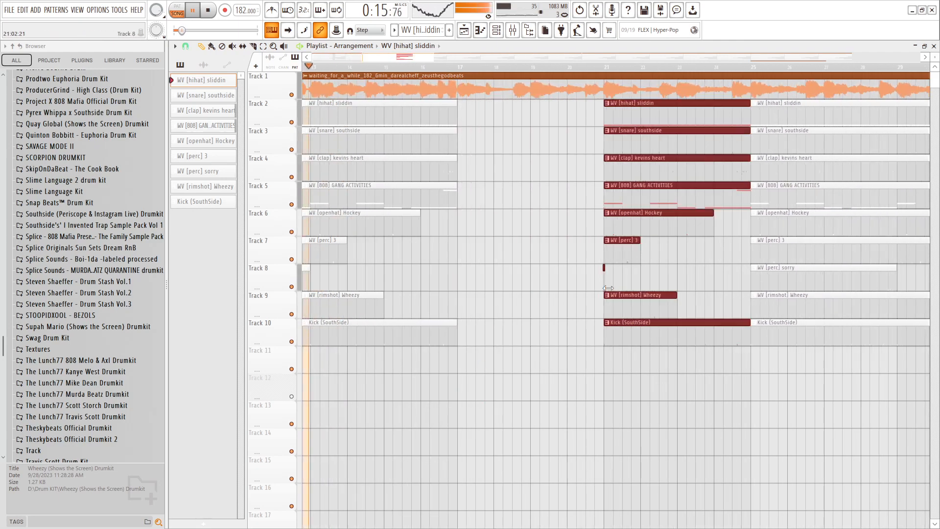
Extend the start of the perc sorry clip on track 8 back to bar 20 so it leads into the drums.
{"action": "left_click_drag", "start_coordinate": [568, 264], "coordinate": [676, 299]}
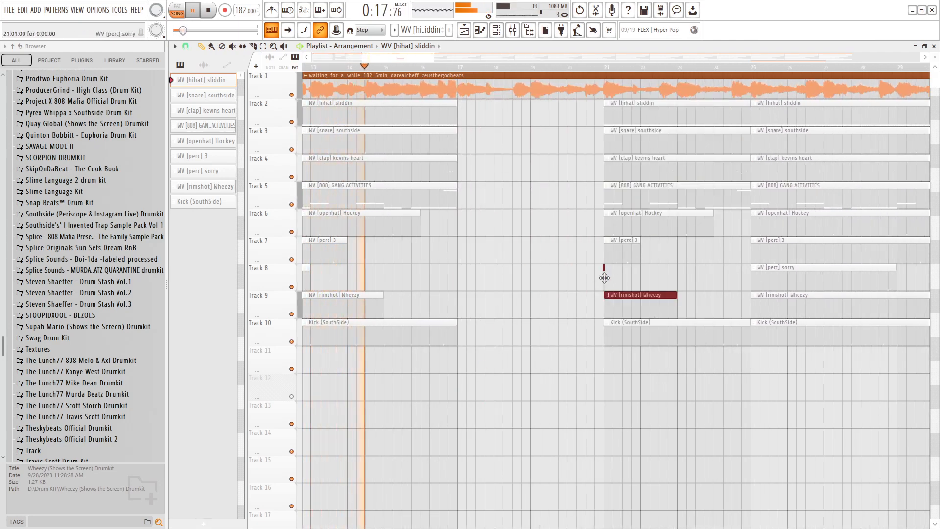
{"action": "left_click_drag", "start_coordinate": [602, 276], "coordinate": [606, 304]}
{"action": "left_click", "coordinate": [567, 303]}
{"action": "right_click", "coordinate": [586, 302]}
{"action": "left_click", "coordinate": [615, 414]}
{"action": "right_click", "coordinate": [646, 404]}
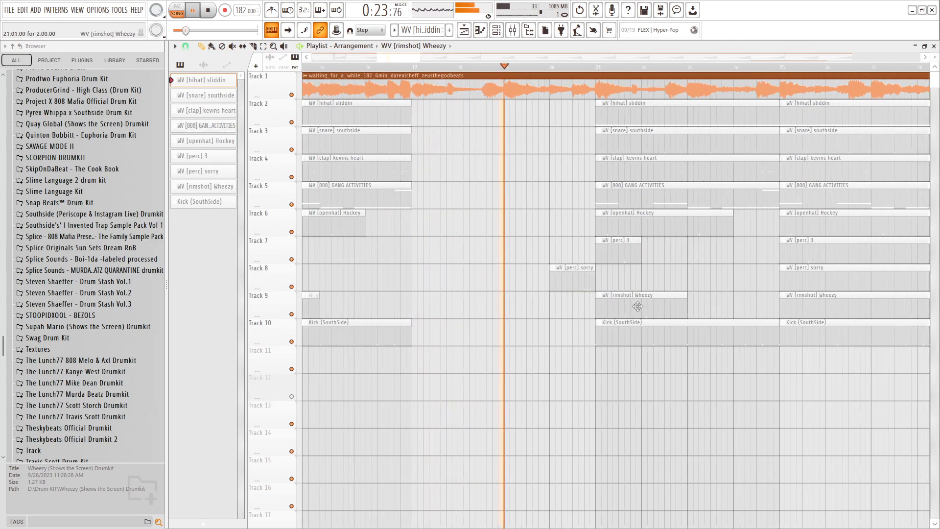
In the mixer, sidechain the 808 GANG ACTIVITIES track to the Sample track and select the Sample track.
{"action": "scroll", "coordinate": [588, 264], "scroll_direction": "down", "scroll_amount": 4}
{"action": "left_click", "coordinate": [512, 34]}
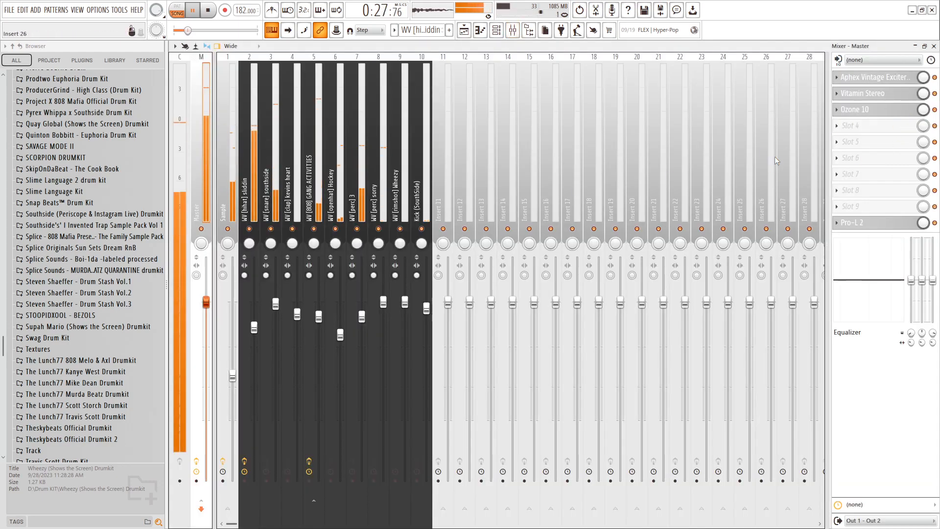
{"action": "left_click", "coordinate": [226, 490]}
{"action": "right_click", "coordinate": [925, 86]}
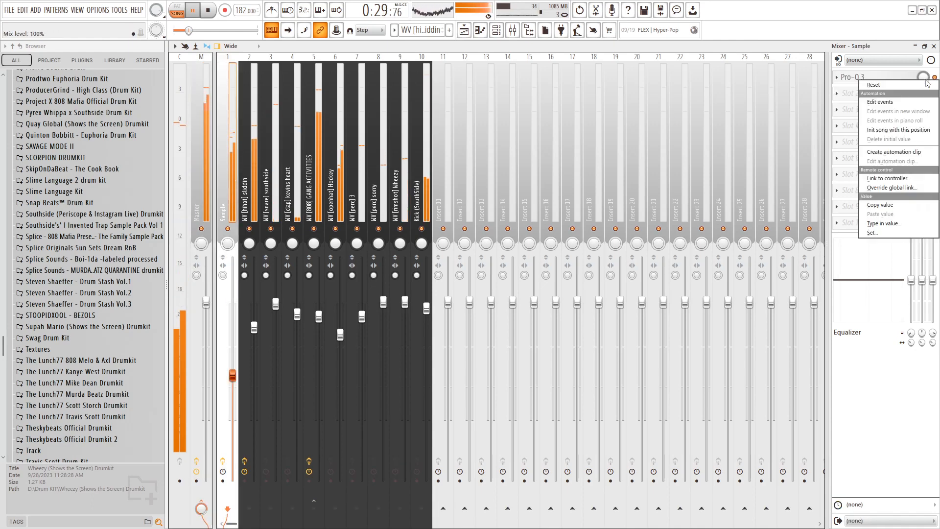
{"action": "left_click", "coordinate": [319, 207]}
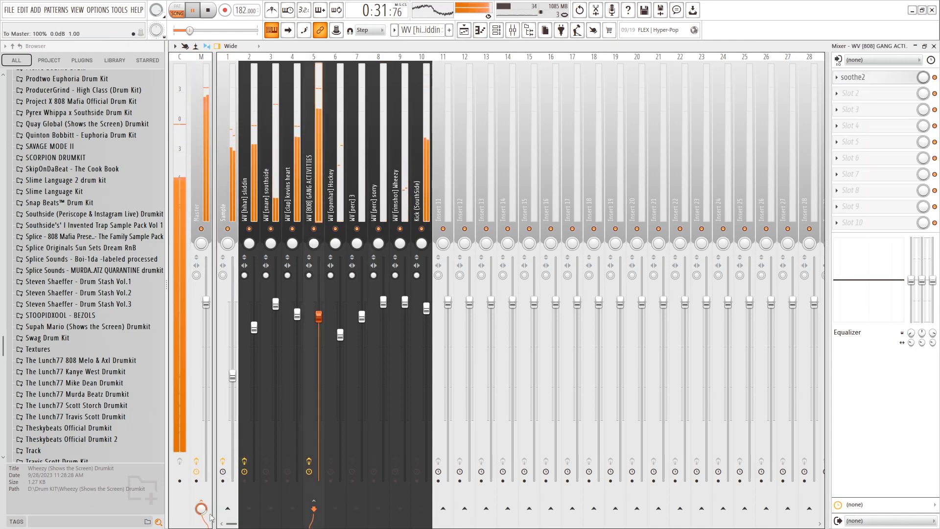
{"action": "right_click", "coordinate": [228, 507]}
{"action": "left_click", "coordinate": [260, 492]}
{"action": "left_click", "coordinate": [228, 146]}
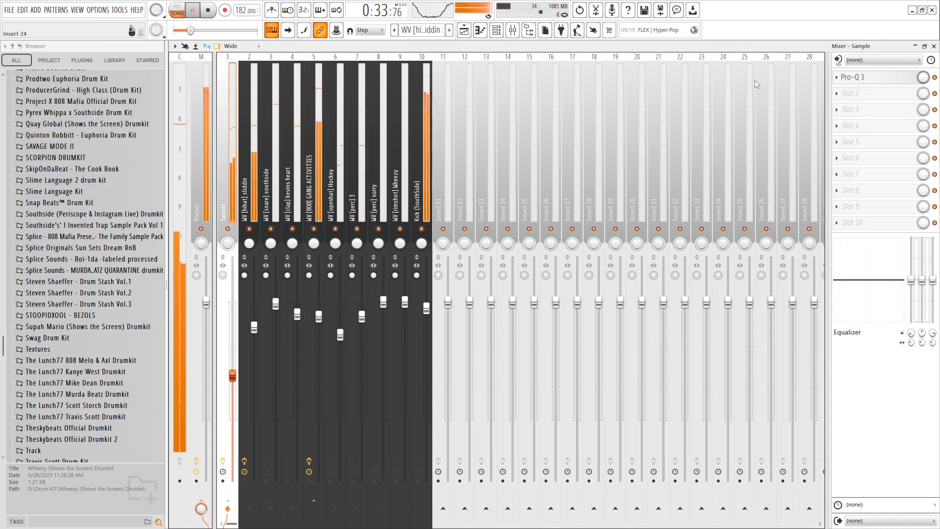
Load Trackspacer 2.5 into the Sample track's second effect slot and choose its Sidechain preset.
{"action": "left_click", "coordinate": [855, 93]}
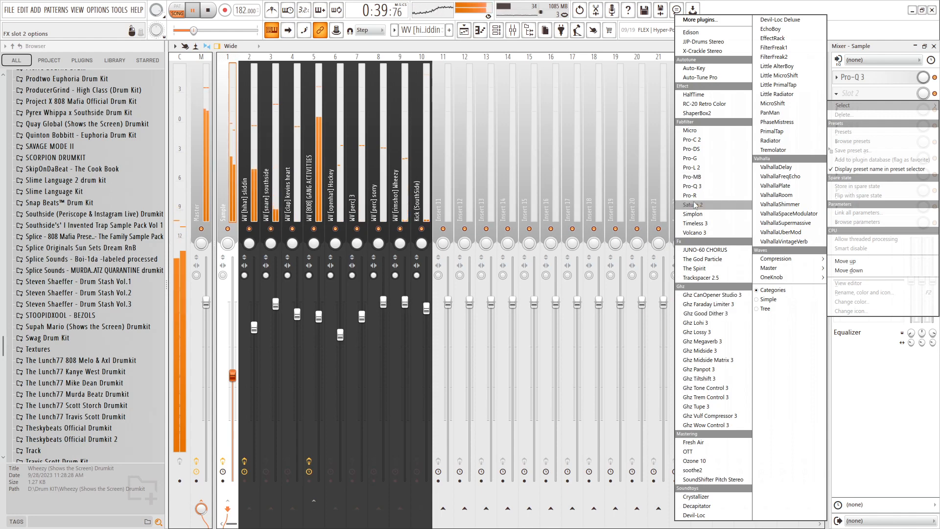
{"action": "left_click", "coordinate": [702, 277]}
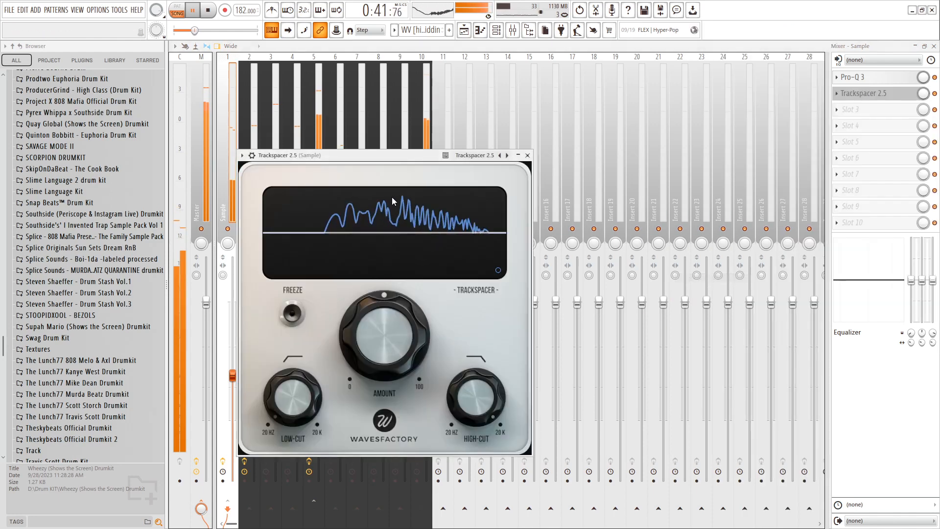
{"action": "left_click", "coordinate": [501, 156]}
{"action": "left_click", "coordinate": [519, 161]}
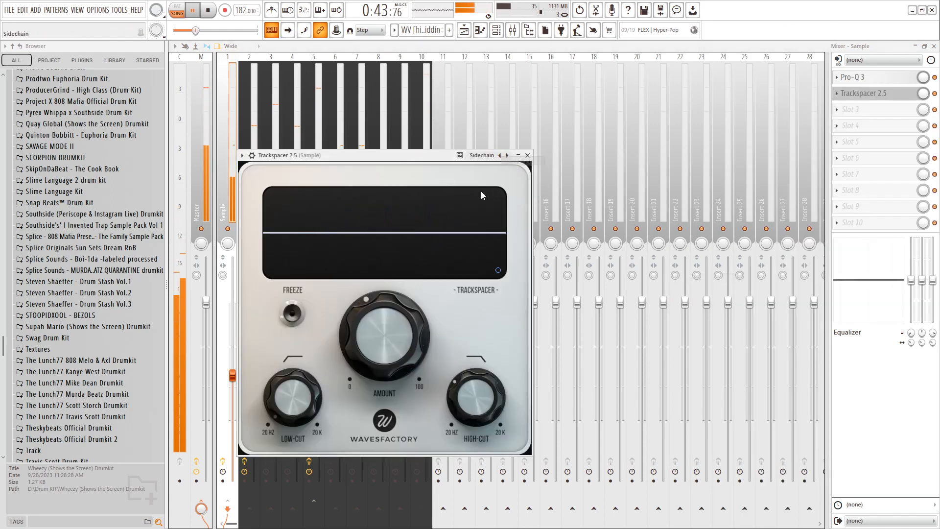
Move Trackspacer 2.5 above Pro-Q 3 on the Sample track and delete Pro-Q 3 from the effect chain.
{"action": "left_click", "coordinate": [873, 93]}
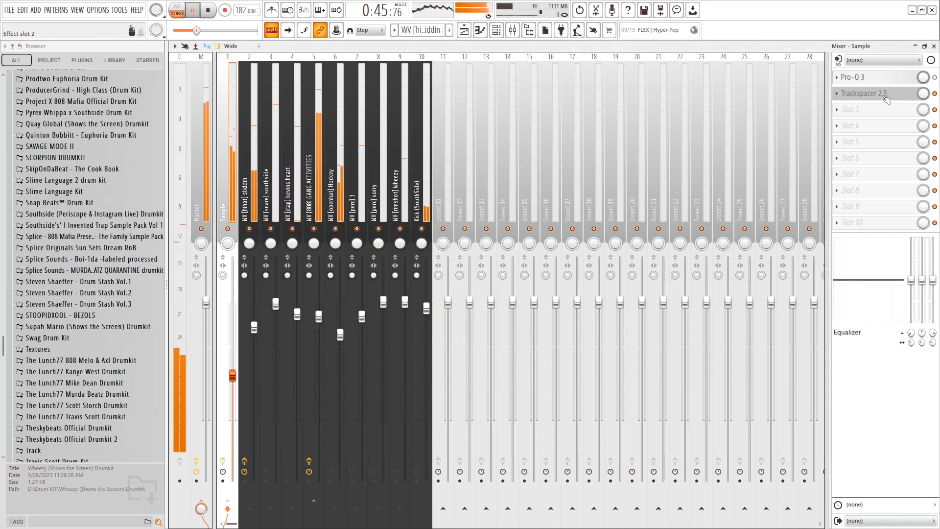
{"action": "left_click_drag", "start_coordinate": [864, 94], "coordinate": [864, 77]}
{"action": "left_click", "coordinate": [464, 31]}
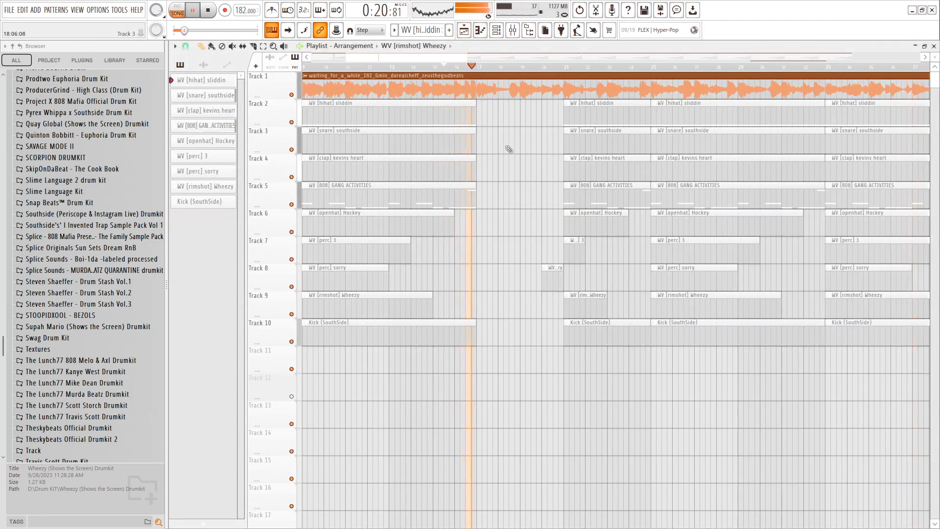
{"action": "left_click", "coordinate": [514, 33]}
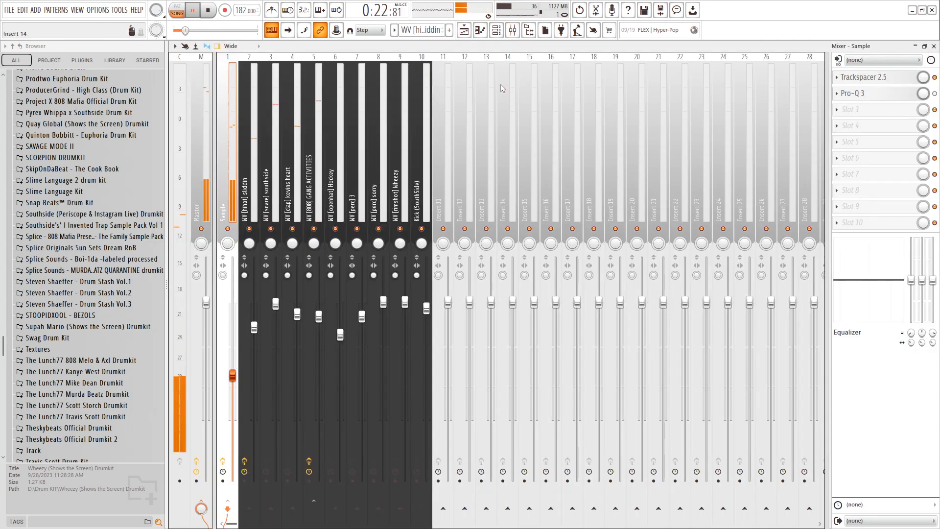
{"action": "left_click", "coordinate": [841, 96]}
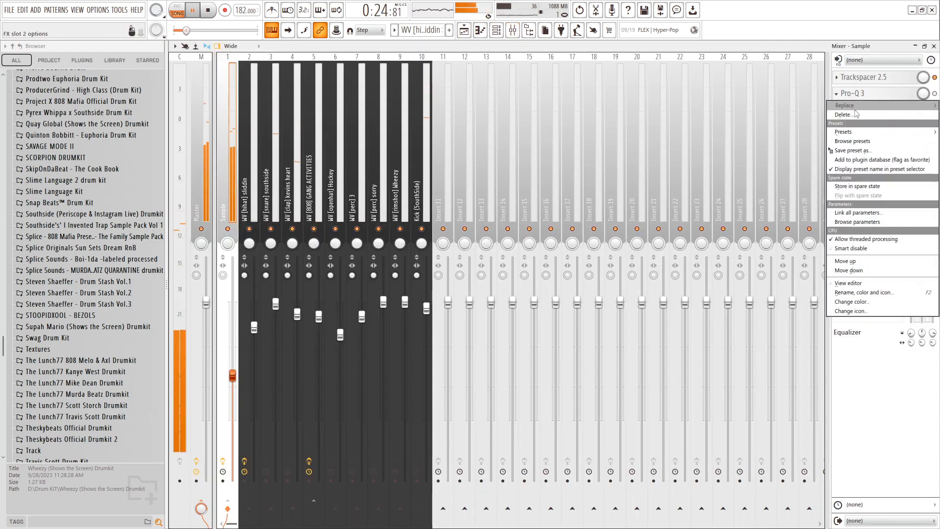
{"action": "left_click", "coordinate": [887, 77]}
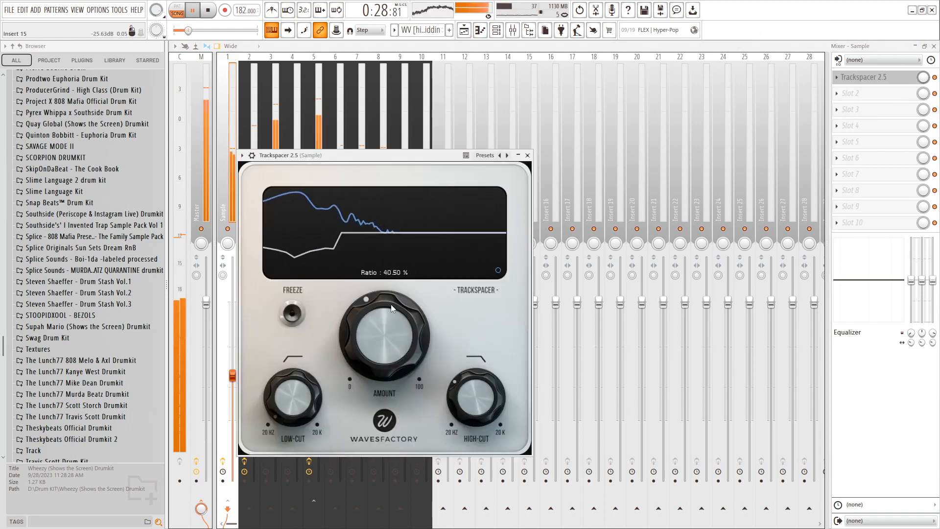
{"action": "left_click", "coordinate": [527, 155]}
{"action": "left_click", "coordinate": [211, 154]}
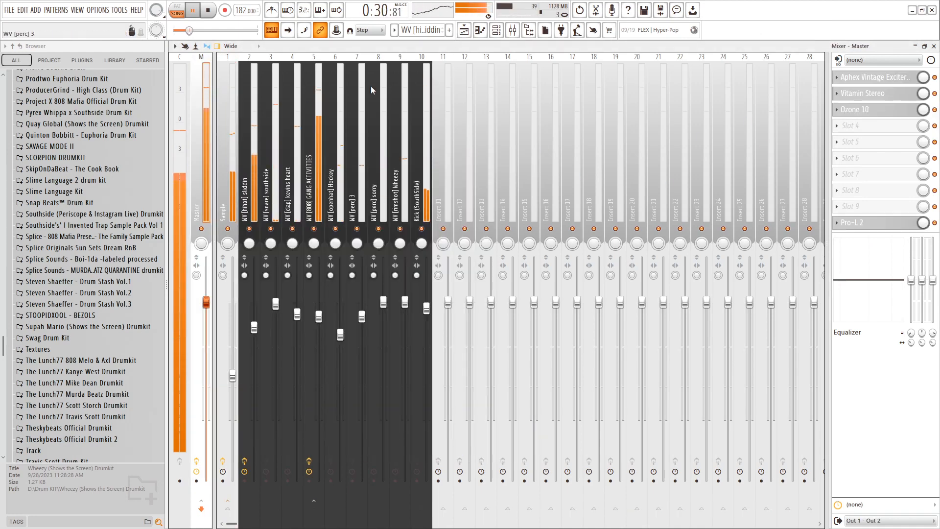
In the playlist, trim the end of the hihat clip starting at bar 25 back to bar 31.
{"action": "key", "text": "F5"}
{"action": "scroll", "coordinate": [562, 175], "scroll_direction": "up", "scroll_amount": 2}
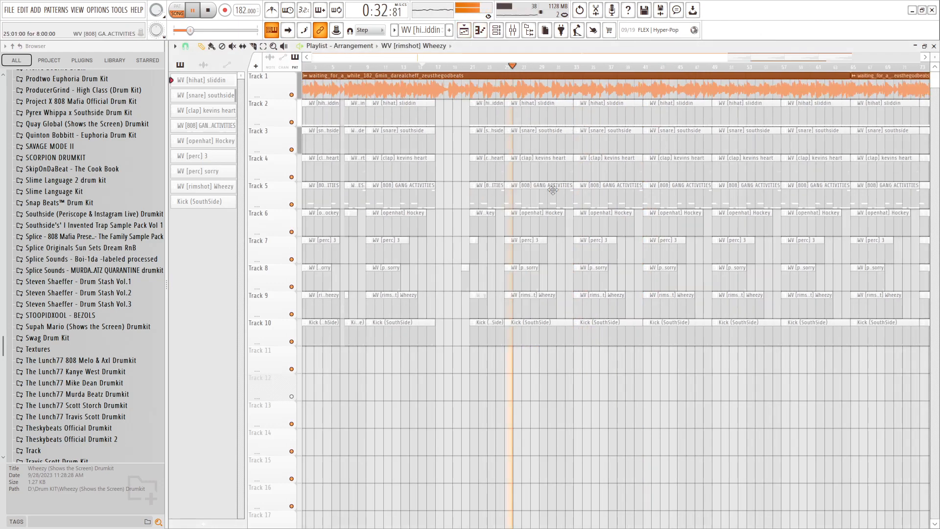
{"action": "scroll", "coordinate": [540, 192], "scroll_direction": "up", "scroll_amount": 2}
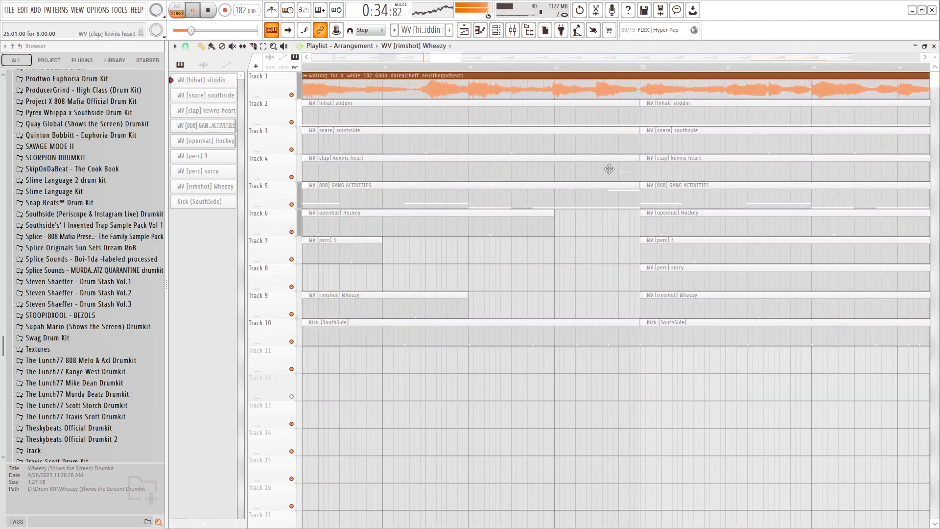
{"action": "left_click", "coordinate": [635, 107]}
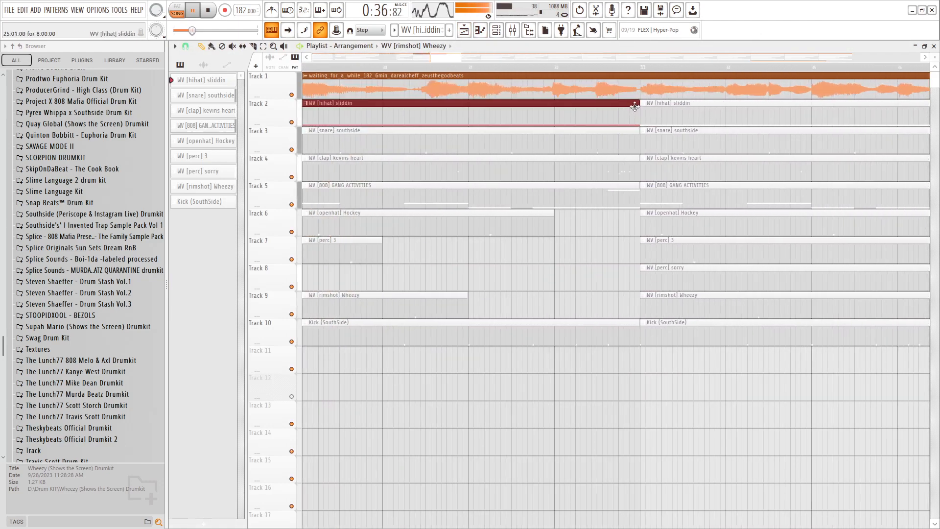
{"action": "left_click_drag", "start_coordinate": [636, 106], "coordinate": [469, 106]}
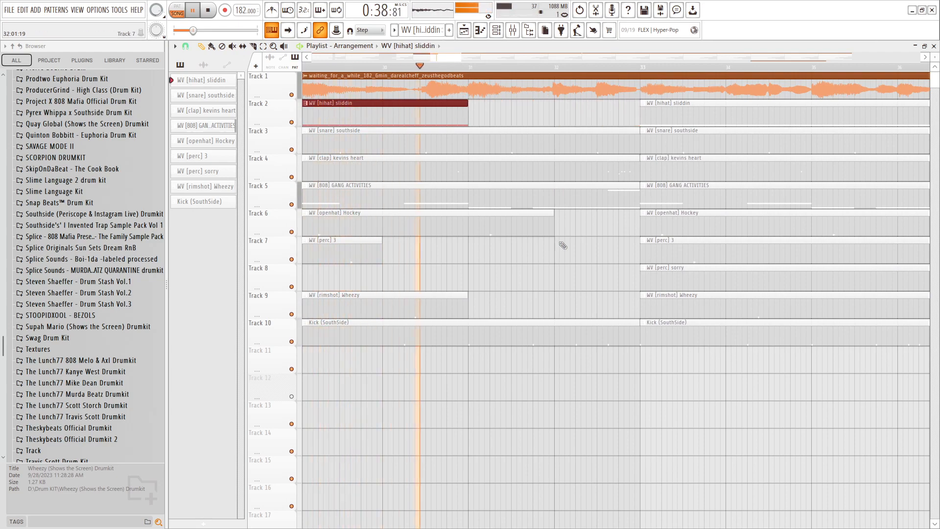
Delete the two kick clips on track 10 between bars 33 and 49.
{"action": "scroll", "coordinate": [560, 245], "scroll_direction": "down", "scroll_amount": 3}
{"action": "scroll", "coordinate": [621, 246], "scroll_direction": "down", "scroll_amount": 3}
{"action": "right_click", "coordinate": [716, 331]}
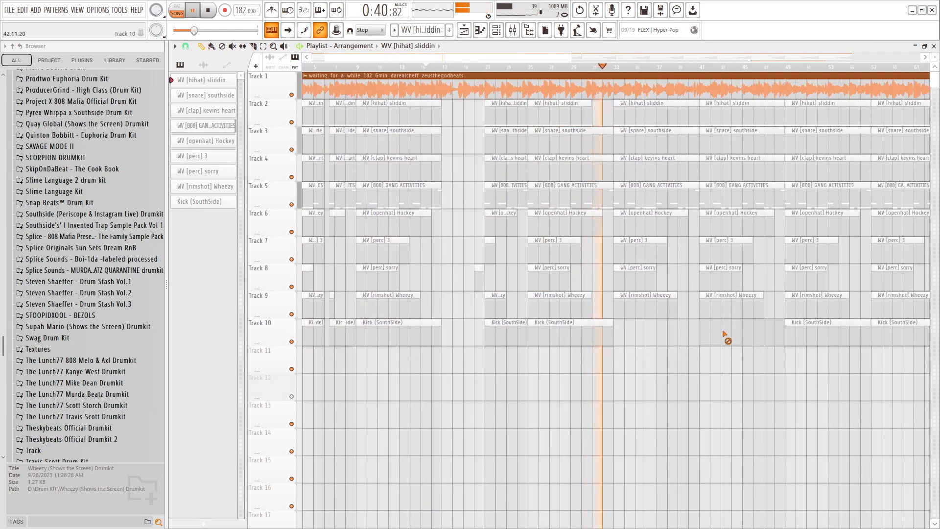
Play the section from about bar 30 and trim the end of the kick clip starting at bar 25 back to bar 31.
{"action": "scroll", "coordinate": [638, 269], "scroll_direction": "up", "scroll_amount": 3}
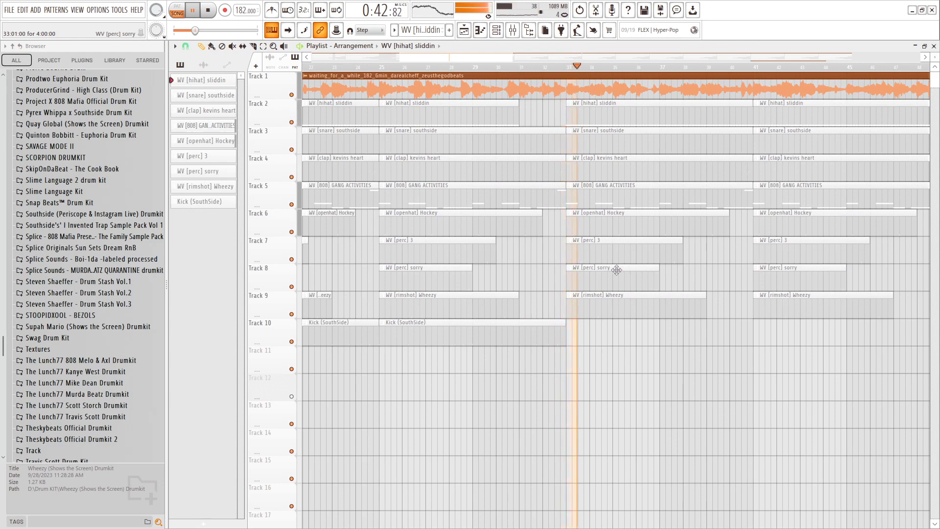
{"action": "scroll", "coordinate": [536, 157], "scroll_direction": "up", "scroll_amount": 4}
{"action": "left_click", "coordinate": [443, 67]}
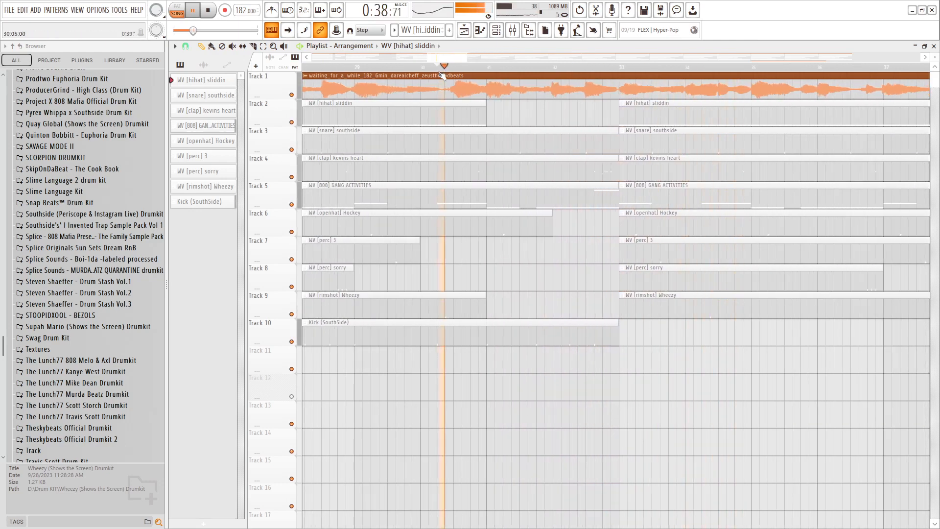
{"action": "scroll", "coordinate": [529, 157], "scroll_direction": "up", "scroll_amount": 2}
{"action": "key", "text": "space"}
{"action": "left_click_drag", "start_coordinate": [723, 333], "coordinate": [436, 333]}
{"action": "key", "text": "space"}
{"action": "left_click", "coordinate": [666, 349]}
{"action": "right_click", "coordinate": [665, 350]}
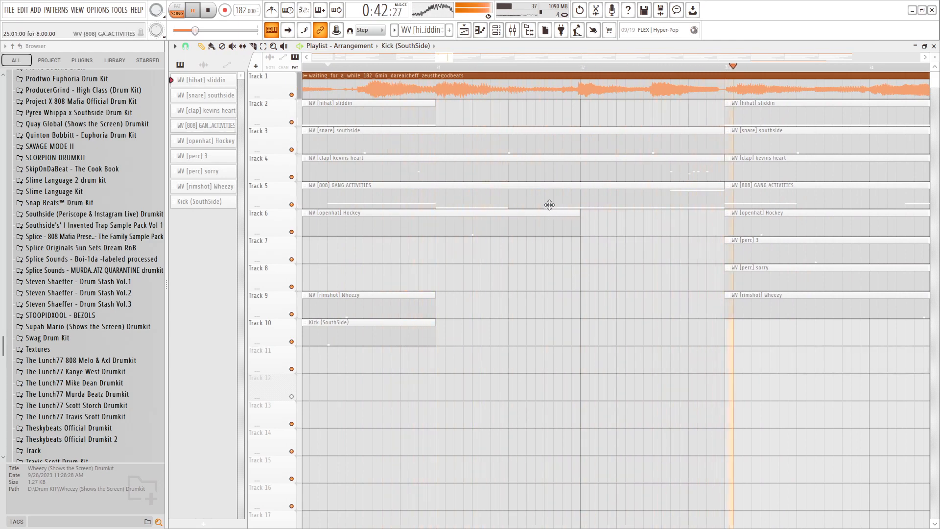
Split the 808 clip on track 5 at bar 31, trim the second piece's start to past mid-bar 32, and replay the section.
{"action": "key", "text": "space"}
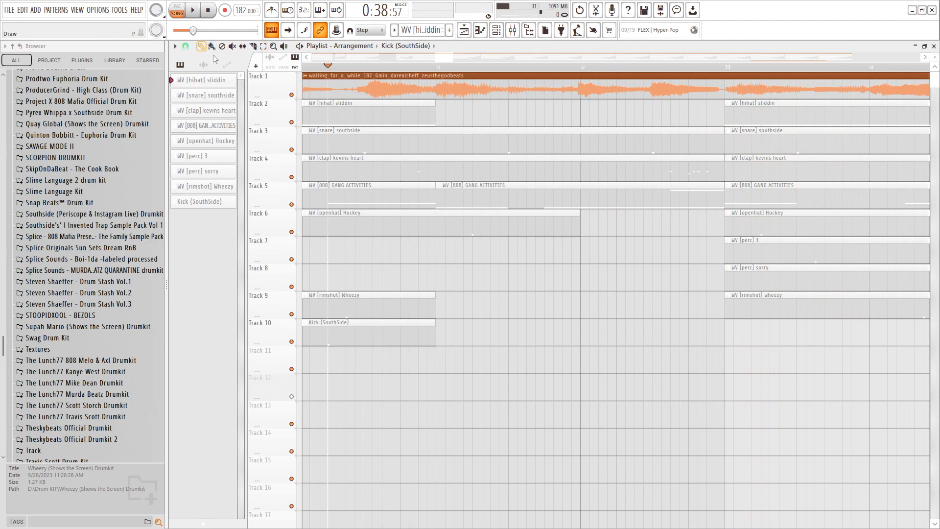
{"action": "key", "text": "space"}
{"action": "left_click_drag", "start_coordinate": [466, 194], "coordinate": [546, 196]}
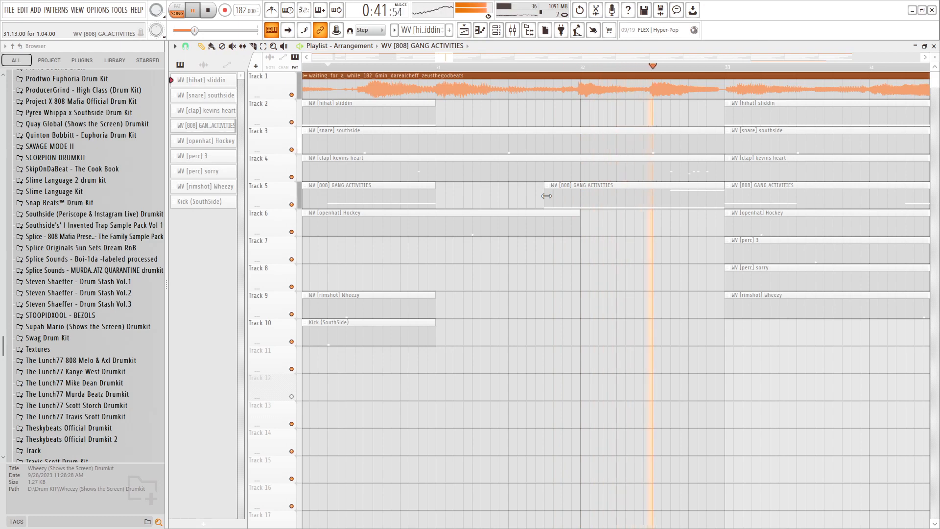
{"action": "left_click_drag", "start_coordinate": [546, 196], "coordinate": [669, 193]}
{"action": "key", "text": "space"}
{"action": "key", "text": "space"}
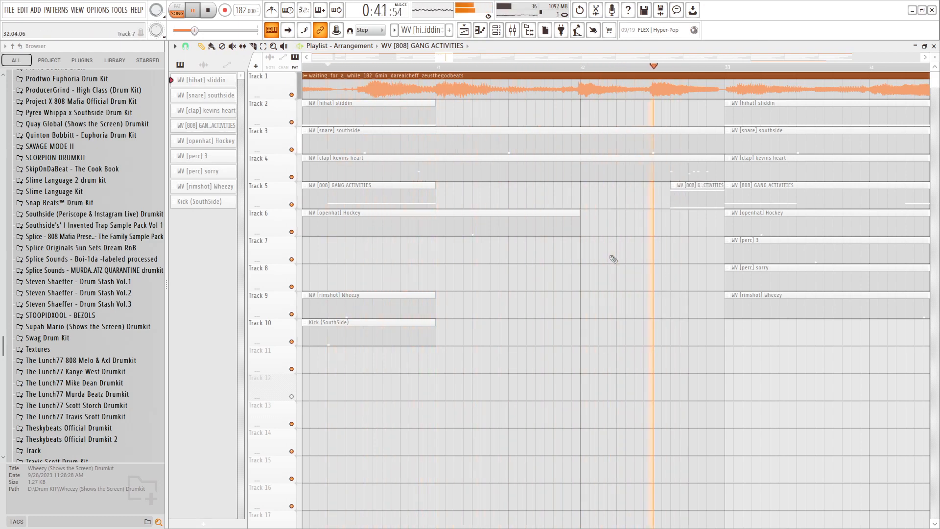
Delete the clap clips on track 4 over bars 1 to 9, 21 to 25 and 33 to 41.
{"action": "scroll", "coordinate": [614, 254], "scroll_direction": "down", "scroll_amount": 3}
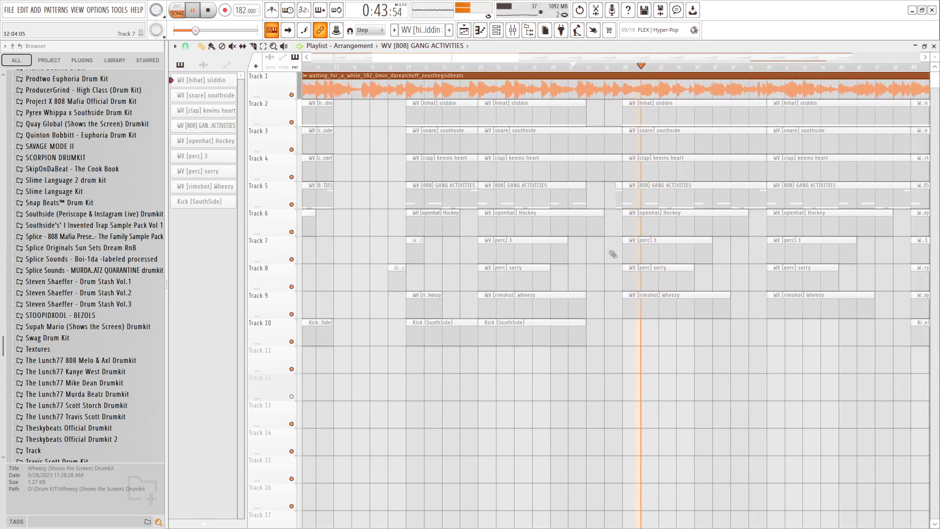
{"action": "scroll", "coordinate": [611, 211], "scroll_direction": "down", "scroll_amount": 4}
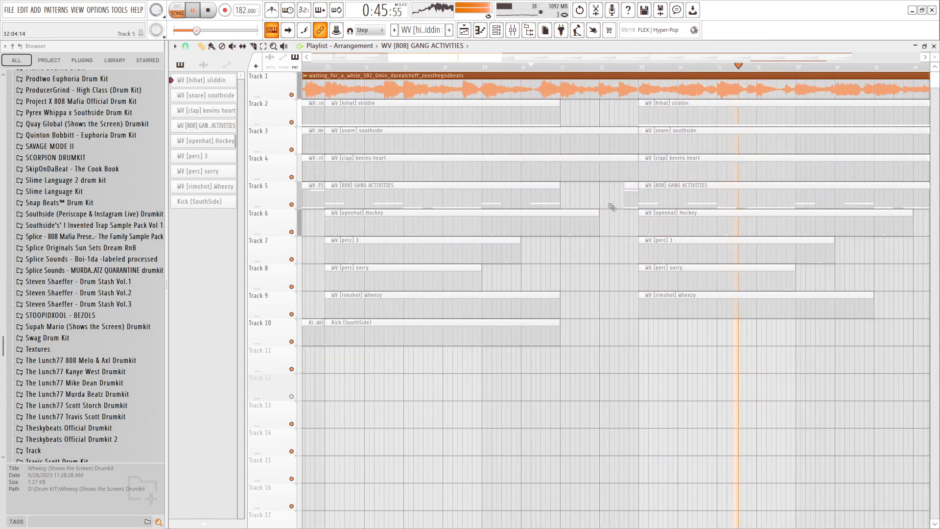
{"action": "scroll", "coordinate": [608, 190], "scroll_direction": "down", "scroll_amount": 4}
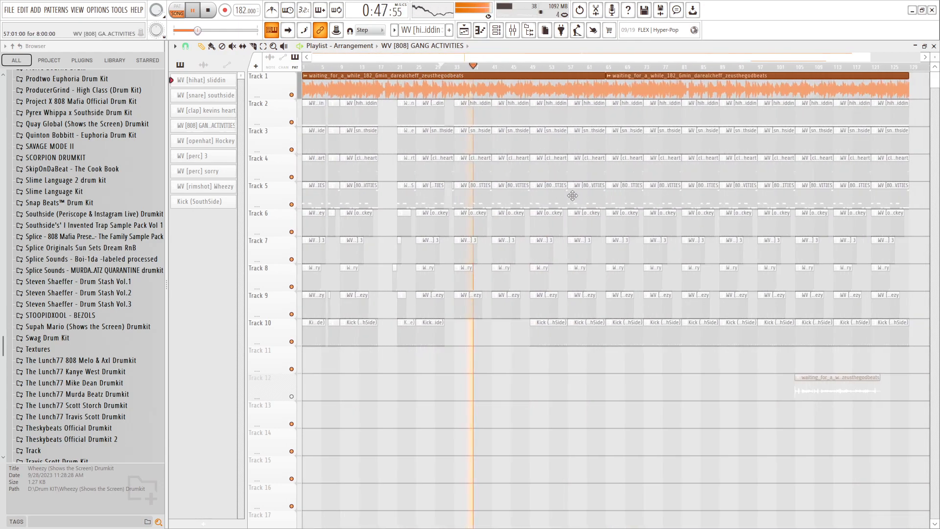
{"action": "scroll", "coordinate": [498, 218], "scroll_direction": "up", "scroll_amount": 4}
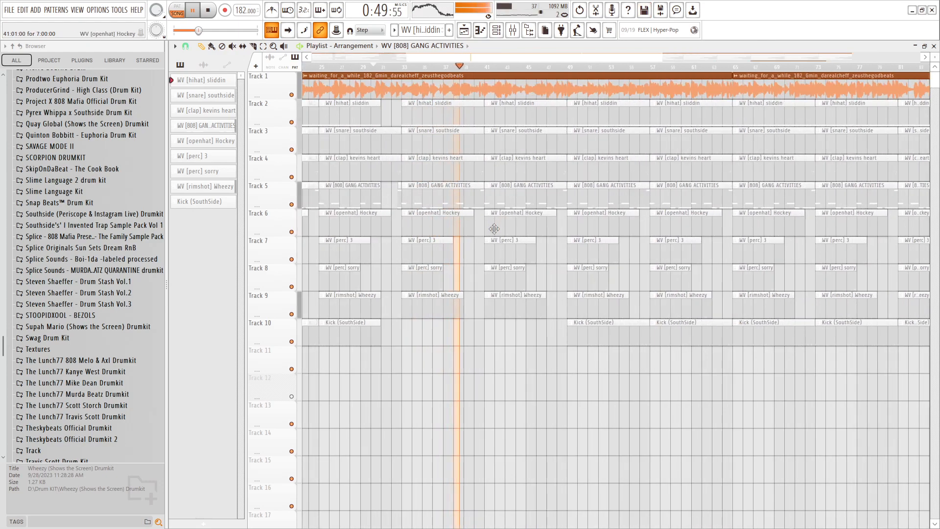
{"action": "scroll", "coordinate": [495, 229], "scroll_direction": "up", "scroll_amount": 3}
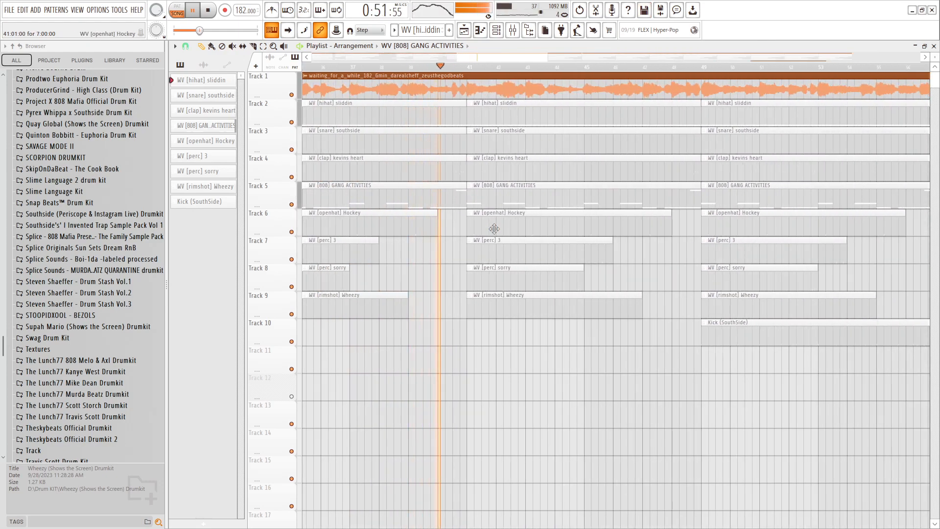
{"action": "scroll", "coordinate": [494, 229], "scroll_direction": "down", "scroll_amount": 5}
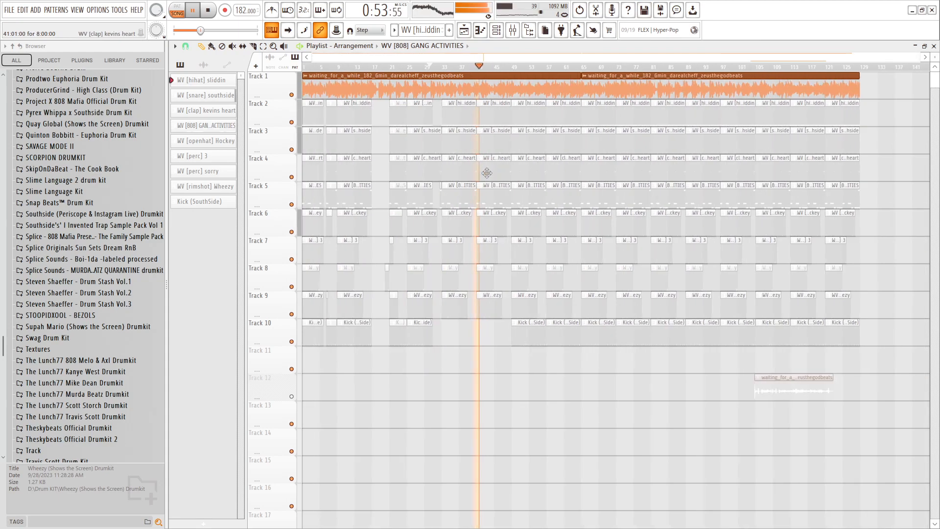
{"action": "right_click", "coordinate": [398, 168]}
{"action": "right_click", "coordinate": [310, 169]}
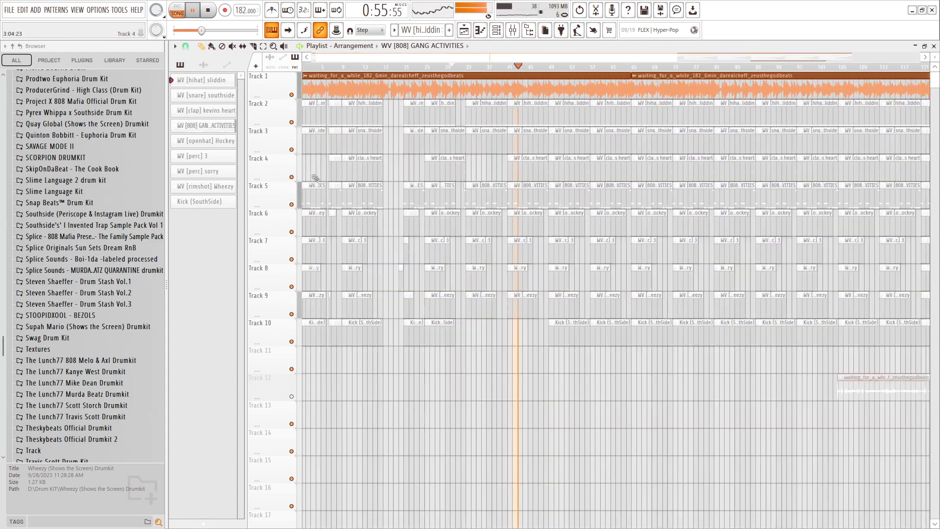
{"action": "right_click", "coordinate": [331, 168]}
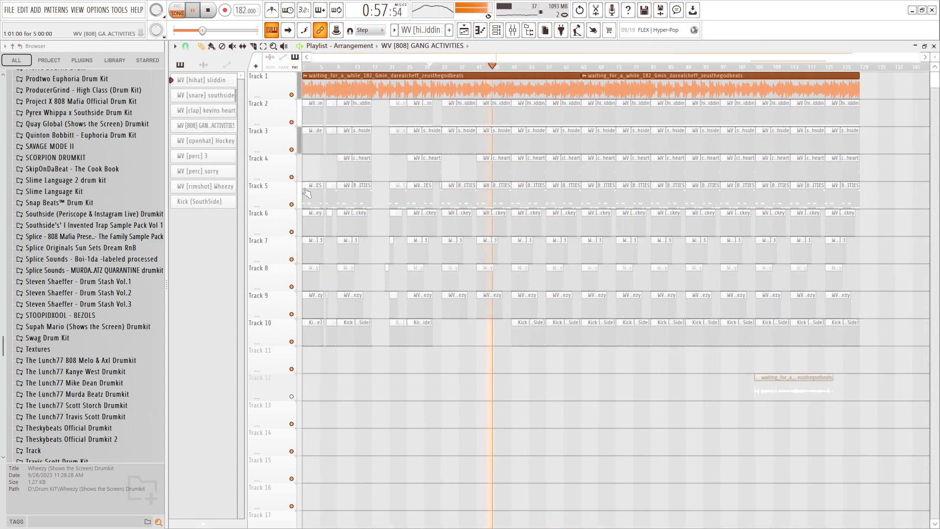
Trim the end of the clap clip starting at bar 49 so its length is 7:12:00.
{"action": "scroll", "coordinate": [332, 171], "scroll_direction": "up", "scroll_amount": 2}
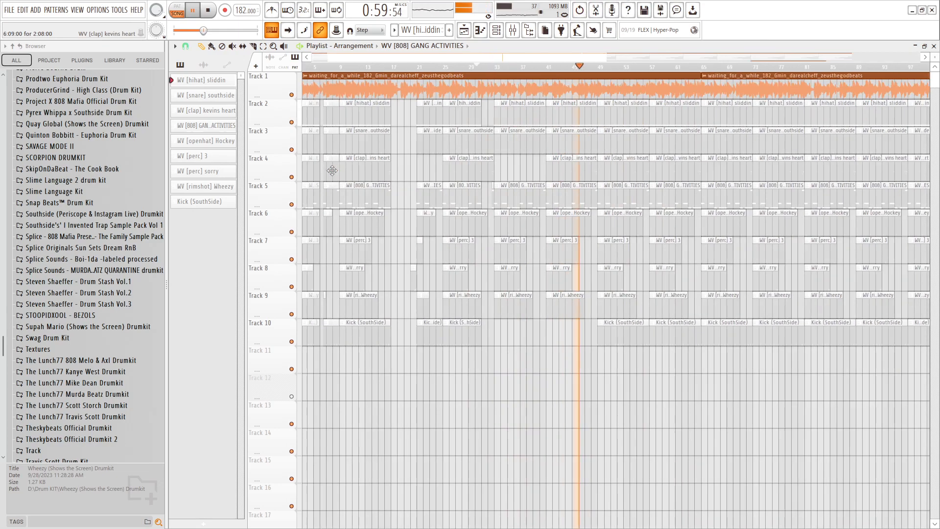
{"action": "scroll", "coordinate": [333, 171], "scroll_direction": "up", "scroll_amount": 1}
{"action": "scroll", "coordinate": [343, 174], "scroll_direction": "up", "scroll_amount": 1}
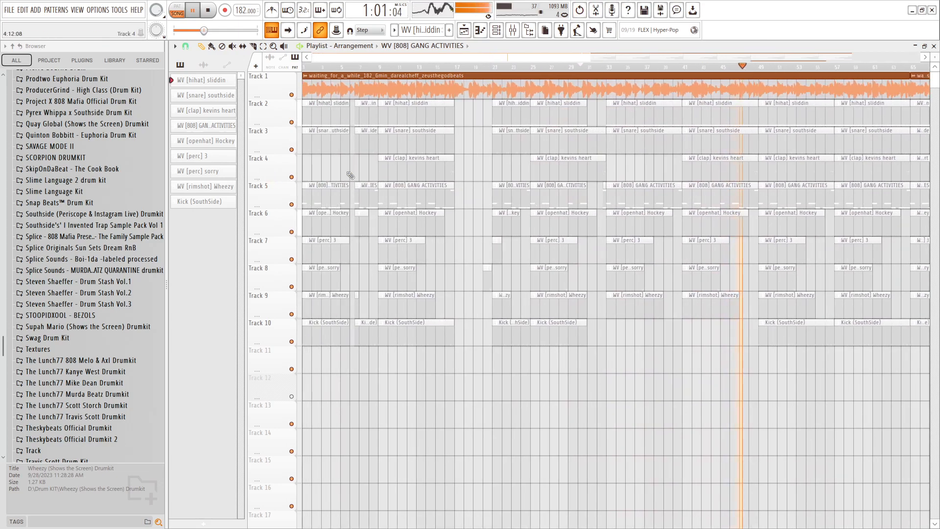
{"action": "scroll", "coordinate": [485, 169], "scroll_direction": "up", "scroll_amount": 2}
{"action": "left_click", "coordinate": [484, 162]}
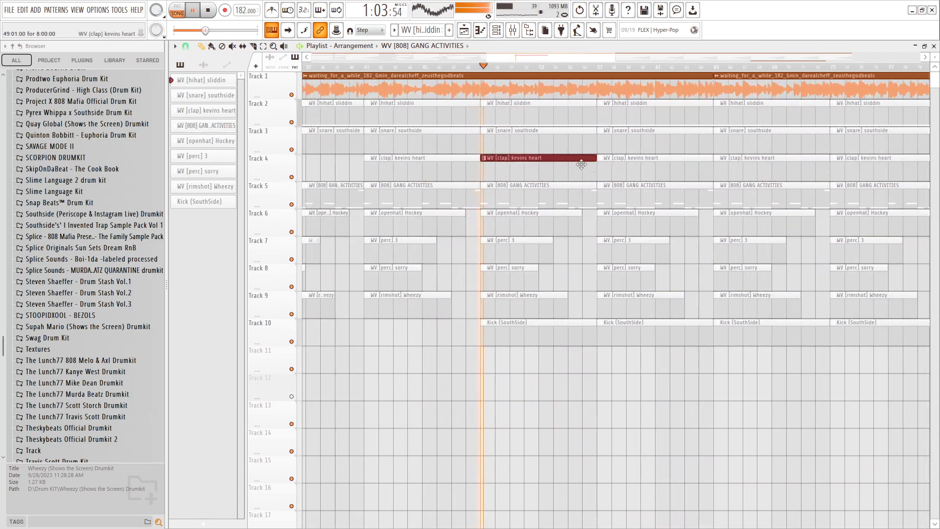
{"action": "scroll", "coordinate": [612, 163], "scroll_direction": "up", "scroll_amount": 3}
{"action": "mouse_move", "coordinate": [617, 161]}
{"action": "left_mouse_down"}
{"action": "mouse_move", "coordinate": [581, 166]}
{"action": "mouse_move", "coordinate": [606, 162]}
{"action": "left_mouse_up"}
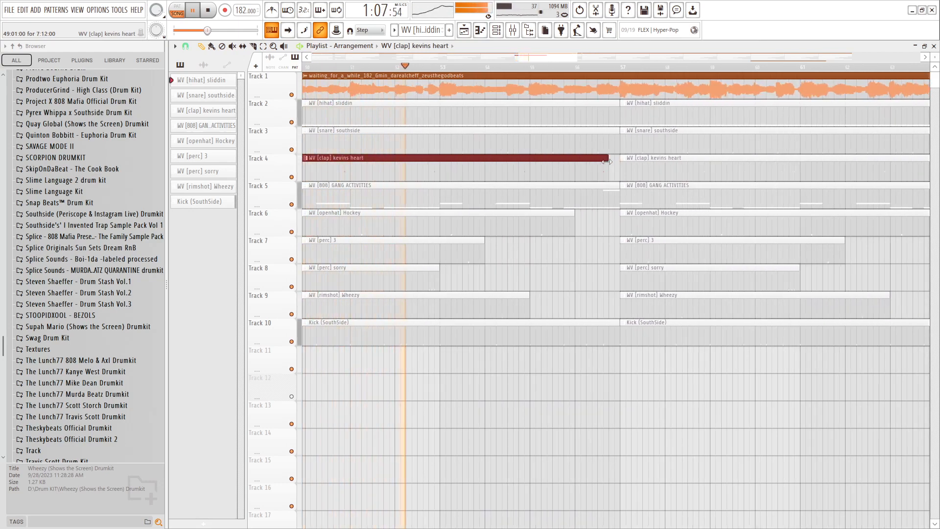
Delete the clap clips between bars 65 and 81, and trim the starts of the remaining drum clips at bar 65 to just before bar 69.
{"action": "scroll", "coordinate": [610, 162], "scroll_direction": "down", "scroll_amount": 5}
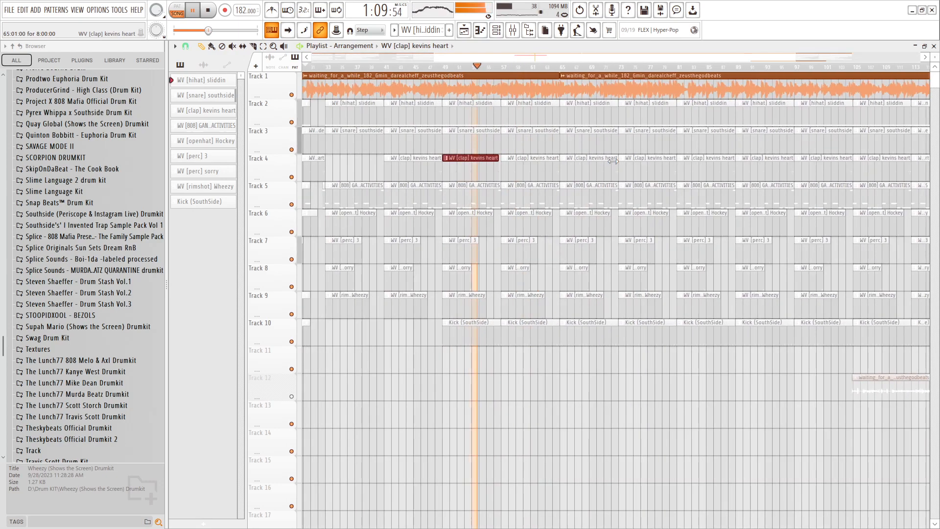
{"action": "scroll", "coordinate": [613, 161], "scroll_direction": "down", "scroll_amount": 4}
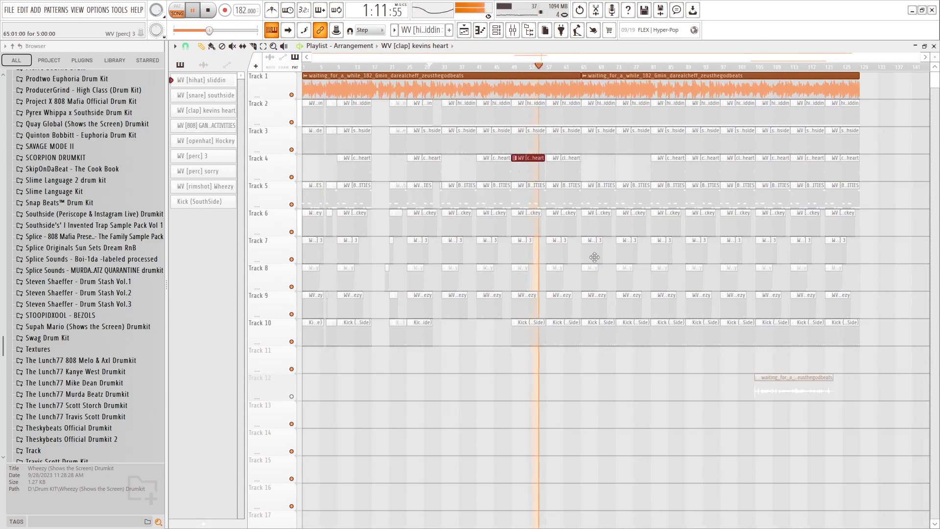
{"action": "scroll", "coordinate": [519, 153], "scroll_direction": "up", "scroll_amount": 4}
{"action": "scroll", "coordinate": [518, 153], "scroll_direction": "up", "scroll_amount": 3}
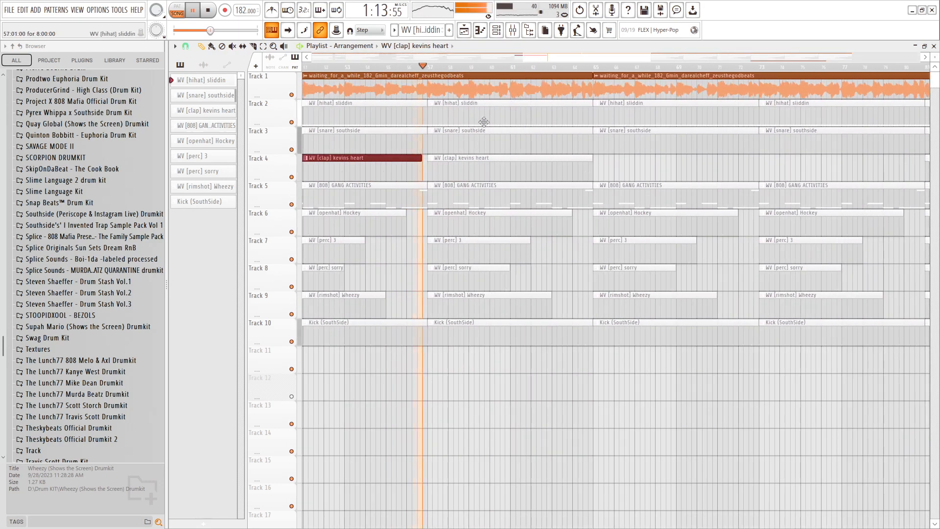
{"action": "left_click_drag", "start_coordinate": [594, 101], "coordinate": [596, 296]}
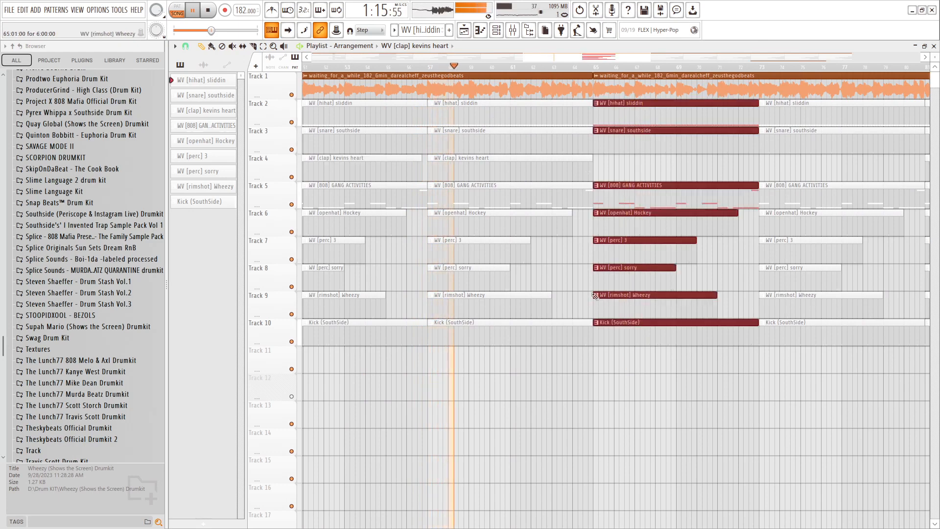
{"action": "left_click_drag", "start_coordinate": [594, 255], "coordinate": [675, 255]}
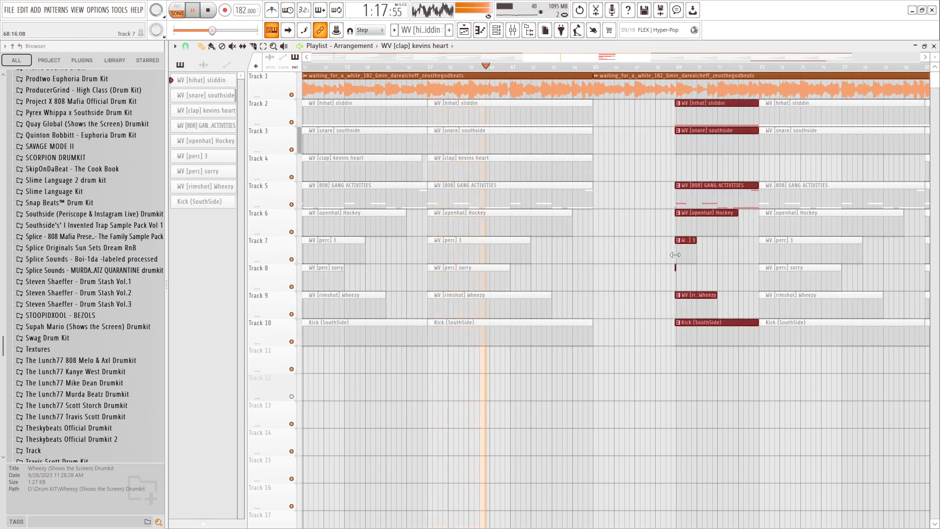
Place a short WV [perc] sorry clip on track 8 leading into bar 69.
{"action": "scroll", "coordinate": [678, 257], "scroll_direction": "up", "scroll_amount": 4}
{"action": "left_click", "coordinate": [669, 277]}
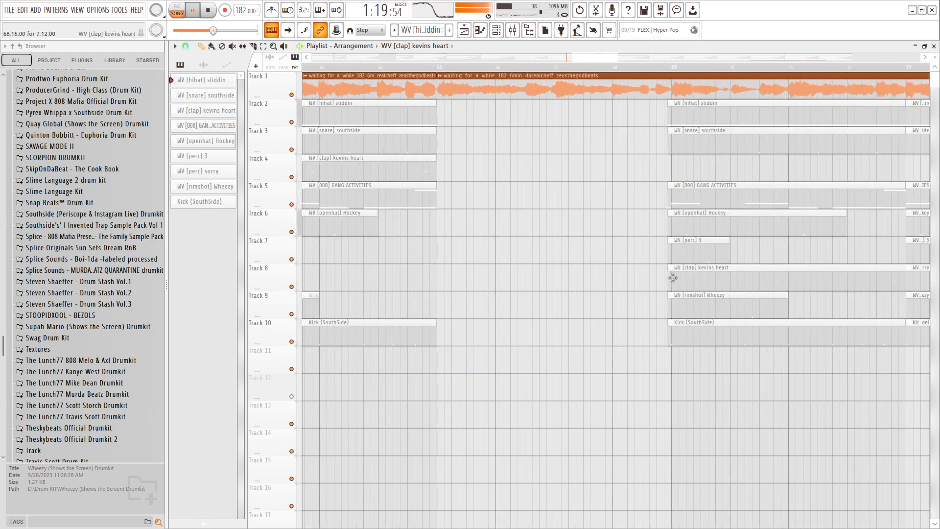
{"action": "scroll", "coordinate": [669, 277], "scroll_direction": "up", "scroll_amount": 2}
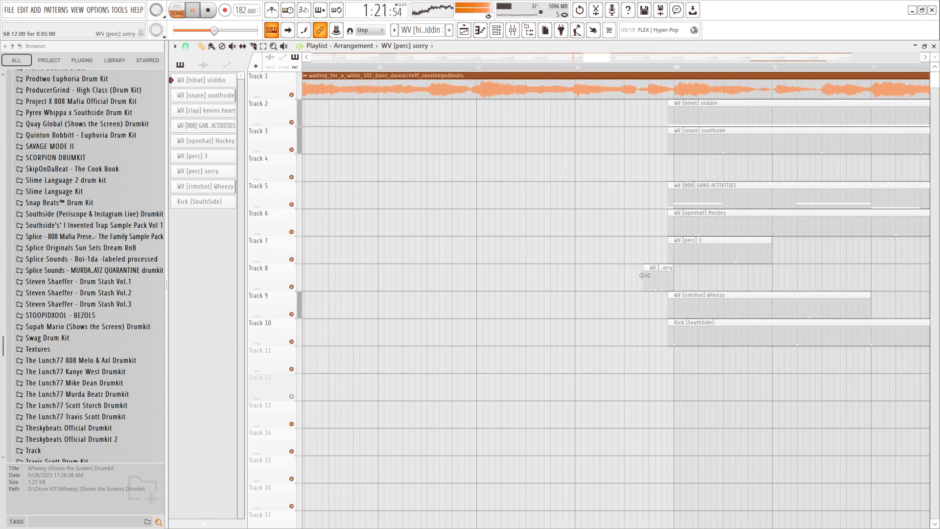
Trim the starts of the drum clips just before bar 69 exactly to bar 69, leaving out the short perc sorry clip.
{"action": "left_click_drag", "start_coordinate": [678, 113], "coordinate": [671, 368]}
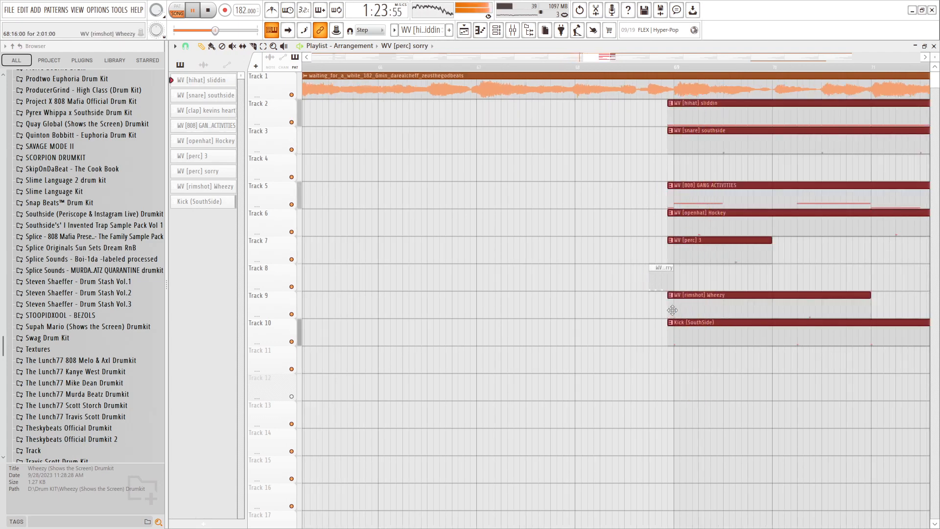
{"action": "left_click_drag", "start_coordinate": [672, 310], "coordinate": [675, 306]}
{"action": "scroll", "coordinate": [690, 382], "scroll_direction": "down", "scroll_amount": 3}
{"action": "left_click", "coordinate": [594, 410]}
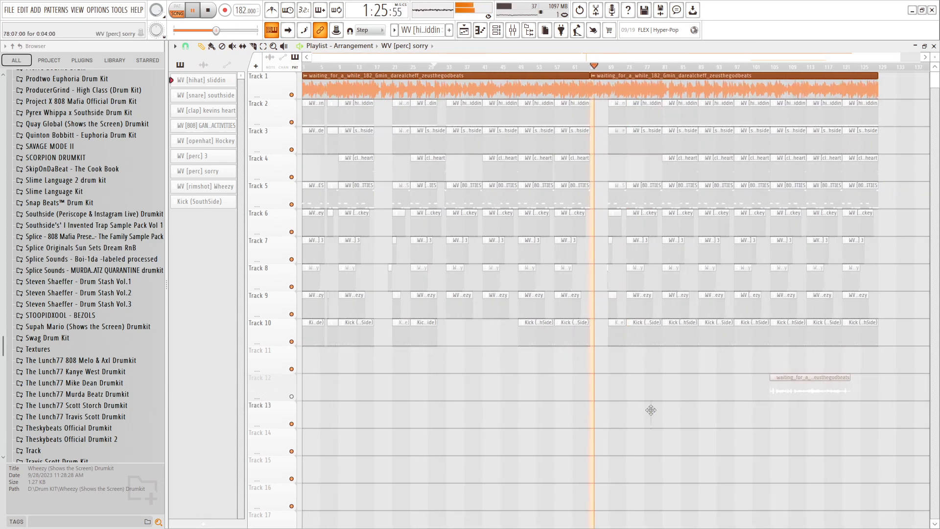
Split the hihat, snare, 808, openhat, rimshot and kick clips starting at bar 69 at bar 70.
{"action": "scroll", "coordinate": [488, 247], "scroll_direction": "up", "scroll_amount": 3}
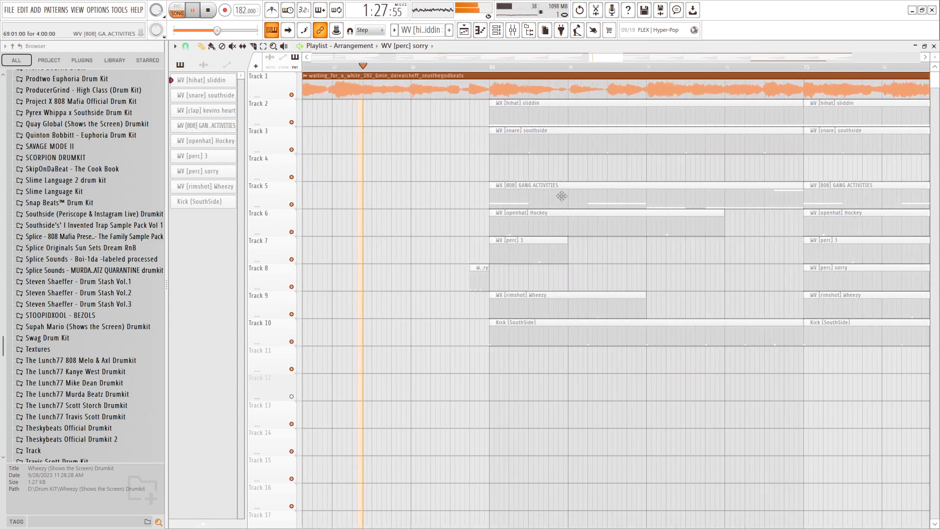
{"action": "left_click", "coordinate": [518, 197]}
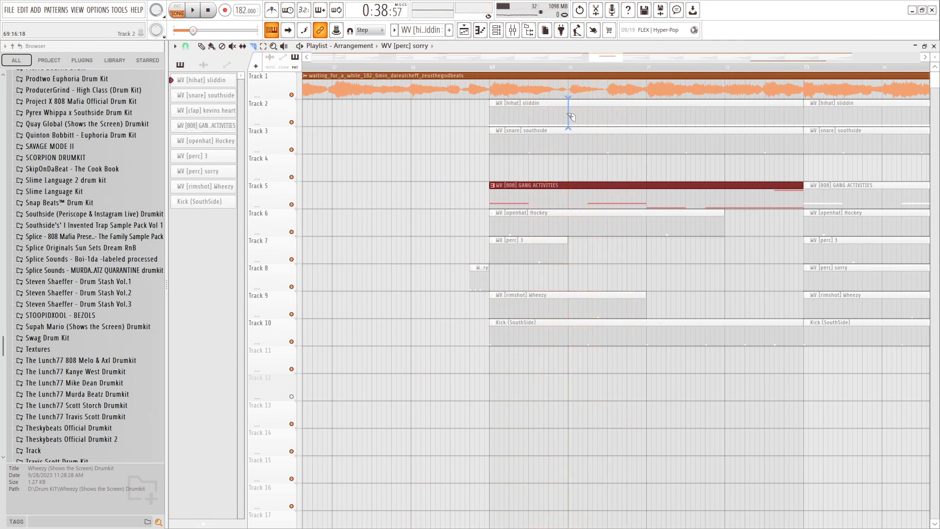
{"action": "left_click_drag", "start_coordinate": [574, 365], "coordinate": [572, 367]}
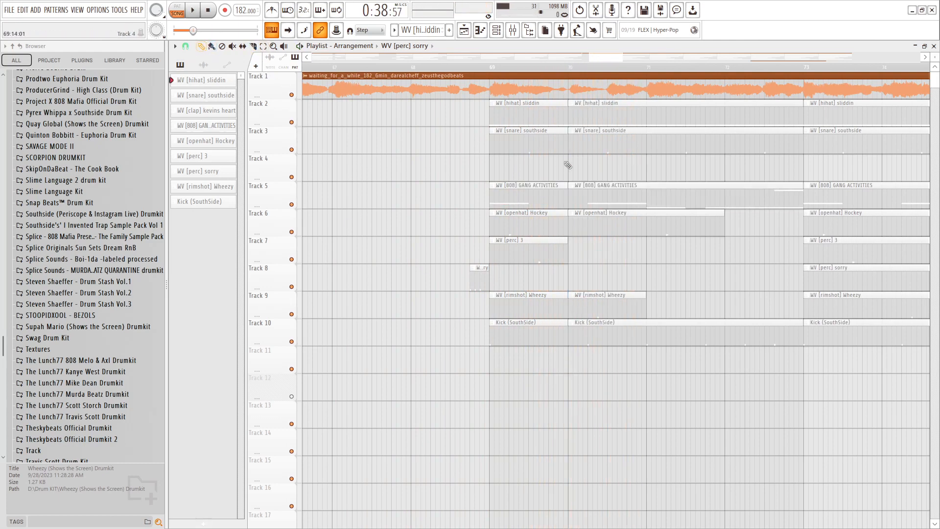
Trim the starts of the drum pieces at bar 70, including the hihat, to mid-bar 70 and replay the section.
{"action": "left_click_drag", "start_coordinate": [618, 134], "coordinate": [602, 332]}
{"action": "left_click_drag", "start_coordinate": [571, 303], "coordinate": [611, 301]}
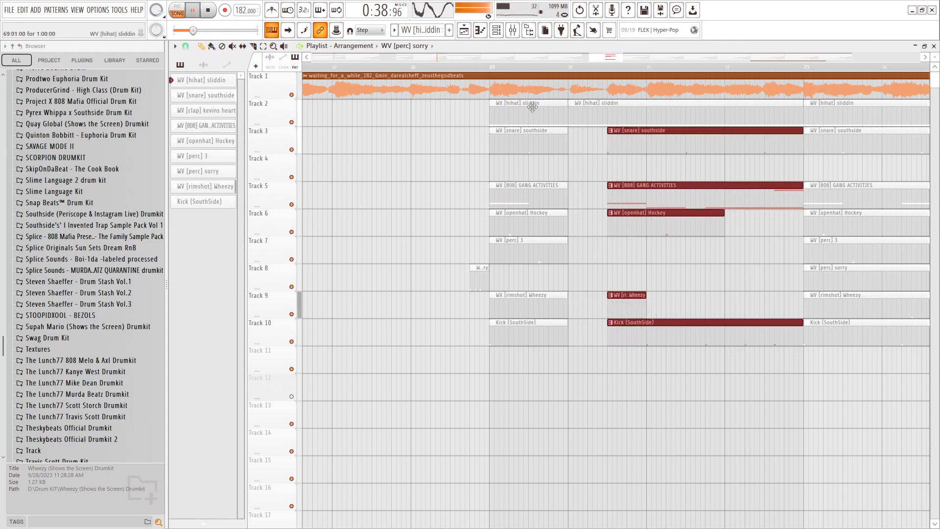
{"action": "scroll", "coordinate": [614, 162], "scroll_direction": "up", "scroll_amount": 5}
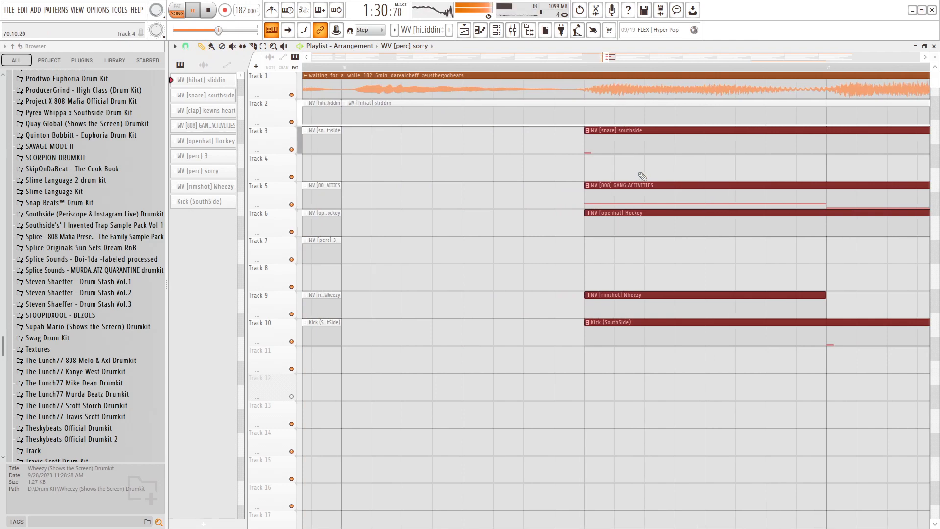
{"action": "scroll", "coordinate": [639, 165], "scroll_direction": "down", "scroll_amount": 4}
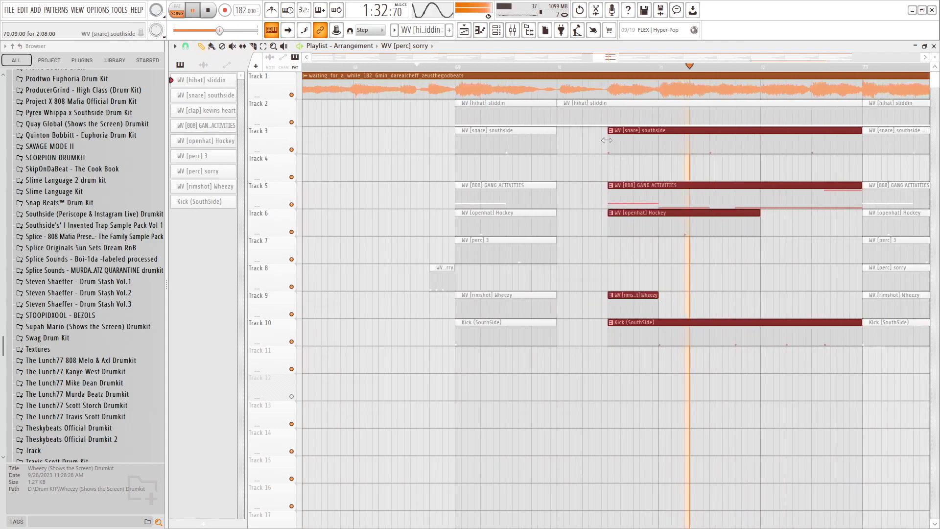
{"action": "left_click_drag", "start_coordinate": [560, 108], "coordinate": [608, 109]}
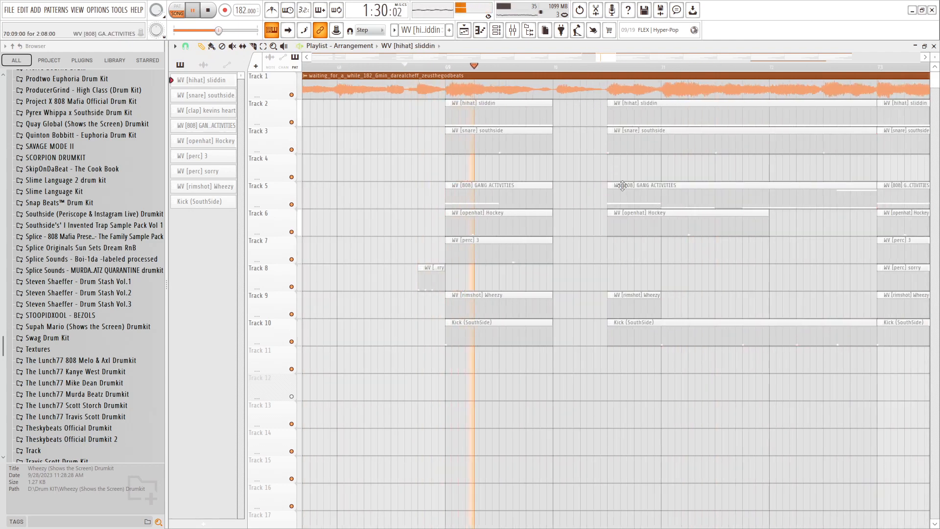
{"action": "scroll", "coordinate": [622, 185], "scroll_direction": "up", "scroll_amount": 3}
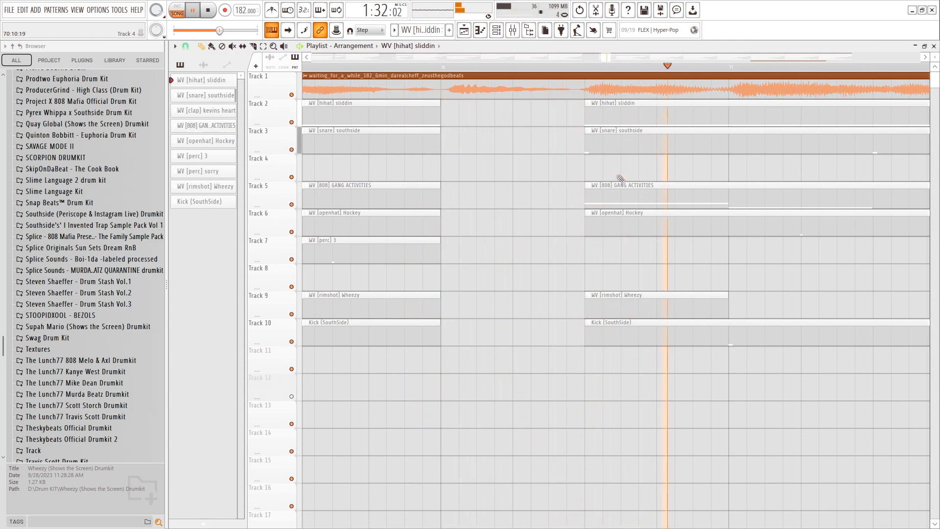
Select all drum clips on tracks 2 to 10 from bar 81 to the end of the song and delete them.
{"action": "scroll", "coordinate": [621, 196], "scroll_direction": "down", "scroll_amount": 6}
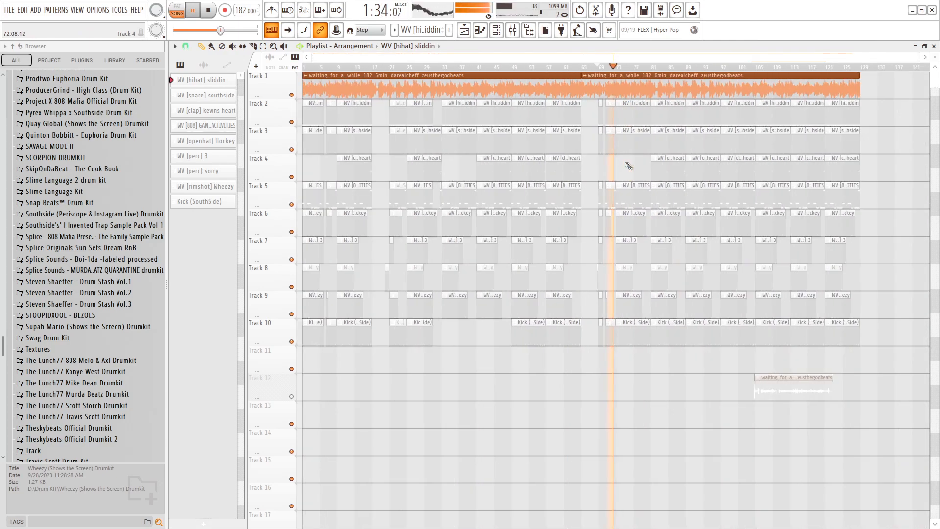
{"action": "scroll", "coordinate": [622, 230], "scroll_direction": "down", "scroll_amount": 4}
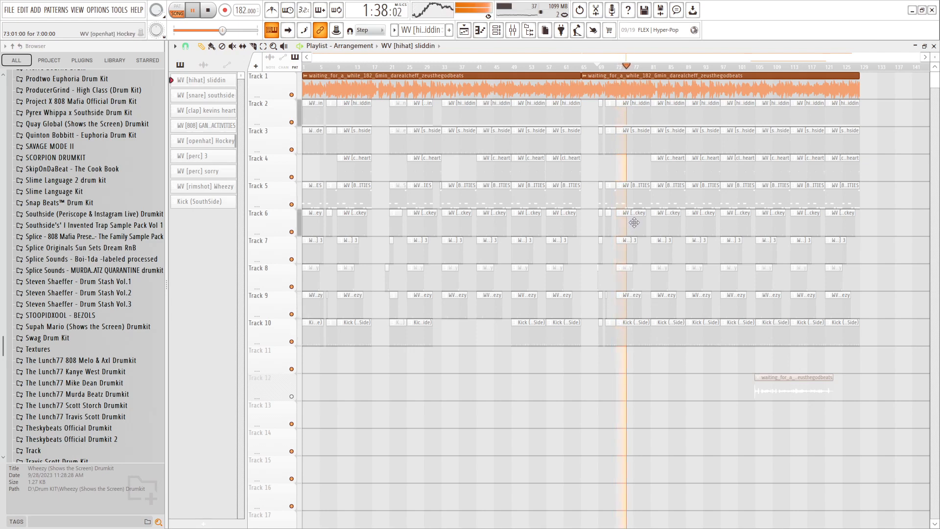
{"action": "left_click_drag", "start_coordinate": [845, 123], "coordinate": [651, 346]}
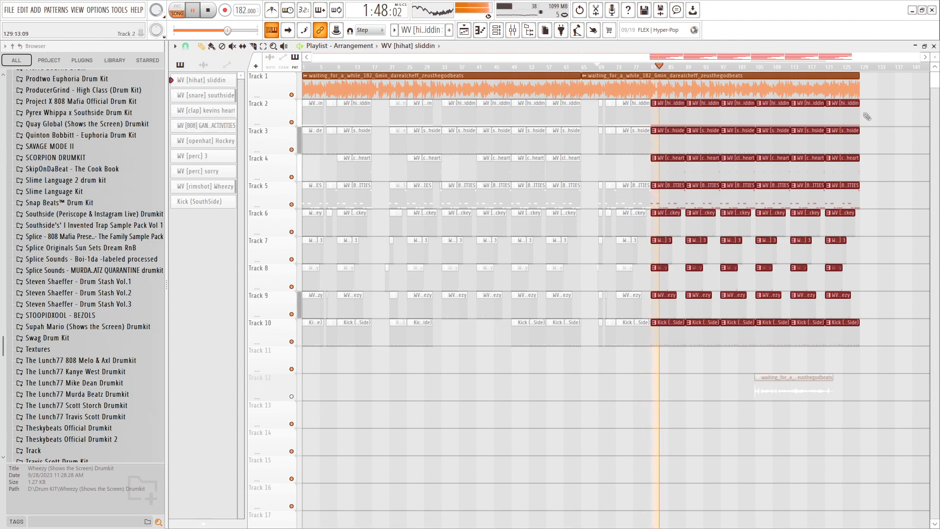
{"action": "left_click_drag", "start_coordinate": [860, 99], "coordinate": [731, 344]}
{"action": "left_click_drag", "start_coordinate": [861, 99], "coordinate": [651, 345]}
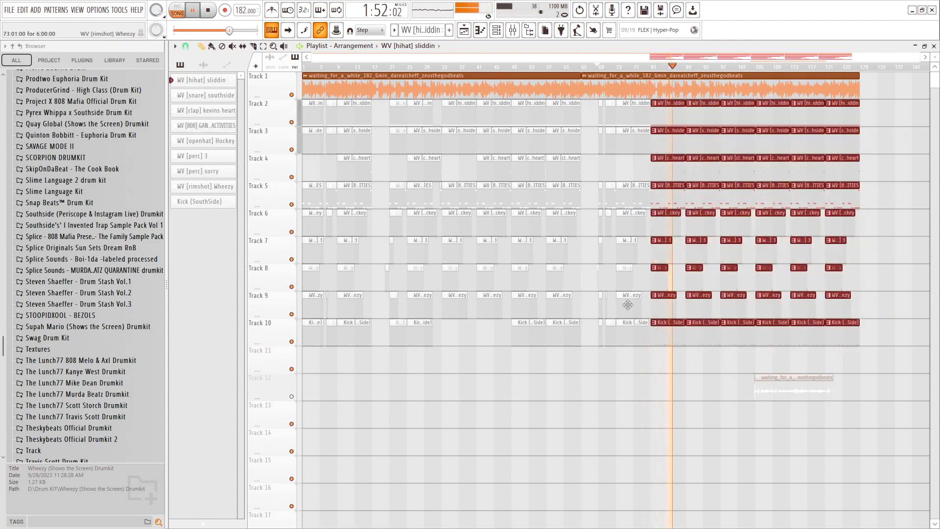
{"action": "key", "text": "Delete"}
Duplicate the drum clips between bars 21 and 81 and move the copies so the main drums start at bar 85.
{"action": "left_click_drag", "start_coordinate": [675, 99], "coordinate": [386, 345]}
{"action": "key", "text": "ctrl+b"}
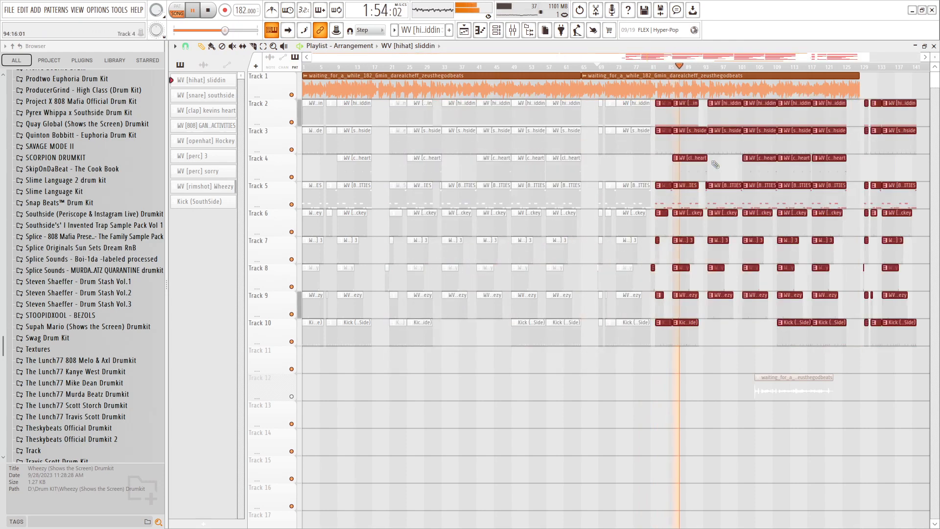
{"action": "scroll", "coordinate": [698, 142], "scroll_direction": "up", "scroll_amount": 6}
{"action": "left_click_drag", "start_coordinate": [663, 121], "coordinate": [744, 124]}
{"action": "scroll", "coordinate": [740, 122], "scroll_direction": "down", "scroll_amount": 3}
{"action": "scroll", "coordinate": [606, 129], "scroll_direction": "up", "scroll_amount": 4}
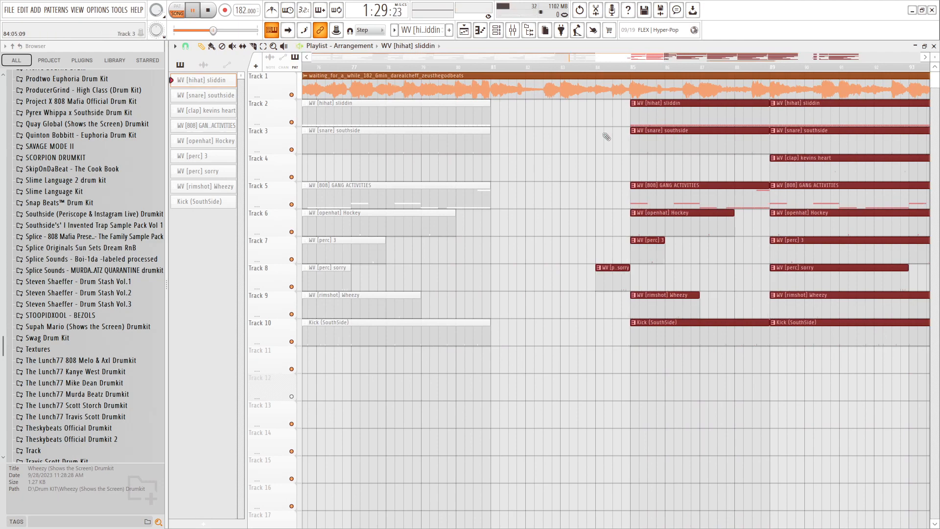
Extend the starts of the drum clips at bar 85 back to bar 81, from the hihat down to the kick.
{"action": "scroll", "coordinate": [606, 136], "scroll_direction": "down", "scroll_amount": 3}
{"action": "left_click", "coordinate": [572, 323]}
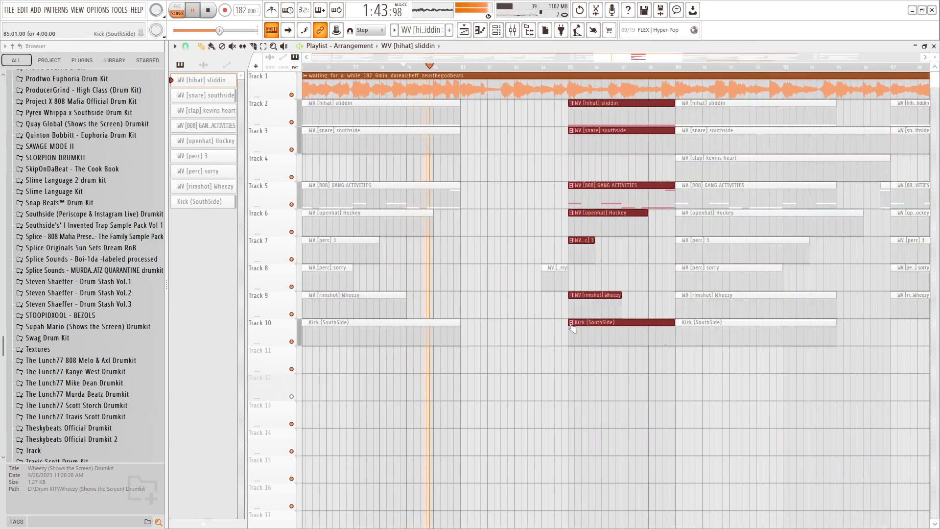
{"action": "left_click_drag", "start_coordinate": [570, 310], "coordinate": [444, 313]}
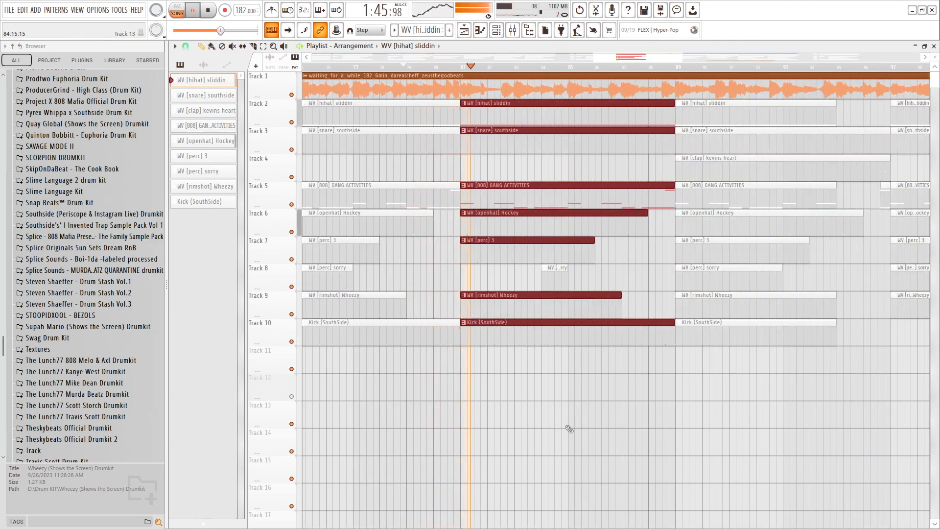
Select the leftover drum clips on tracks 2 to 10 beyond the melody's end at bar 129 and delete them.
{"action": "scroll", "coordinate": [569, 429], "scroll_direction": "down", "scroll_amount": 5}
{"action": "left_click", "coordinate": [645, 412]}
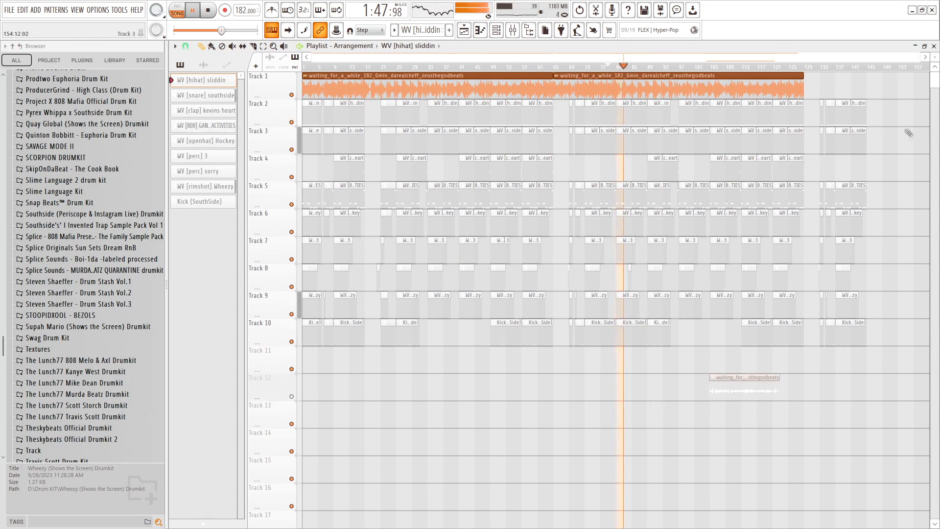
{"action": "left_click_drag", "start_coordinate": [904, 109], "coordinate": [817, 360]}
{"action": "key", "text": "Delete"}
Move the spare melody clip from track 12 onto track 1 at bar 129 so the melody continues for another 18 bars.
{"action": "left_click_drag", "start_coordinate": [745, 382], "coordinate": [499, 80]}
{"action": "scroll", "coordinate": [853, 142], "scroll_direction": "up", "scroll_amount": 5}
{"action": "scroll", "coordinate": [500, 81], "scroll_direction": "down", "scroll_amount": 5}
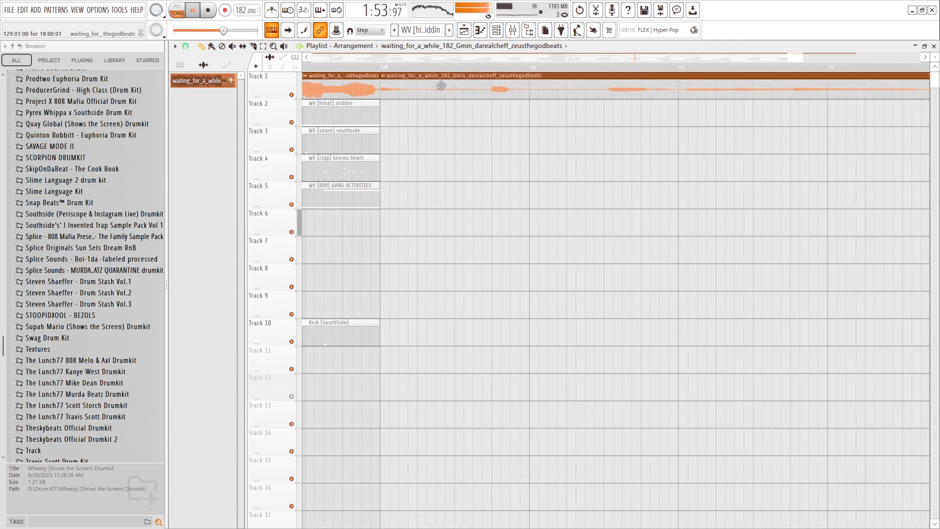
{"action": "left_click_drag", "start_coordinate": [699, 83], "coordinate": [820, 82]}
{"action": "scroll", "coordinate": [821, 82], "scroll_direction": "up", "scroll_amount": 5}
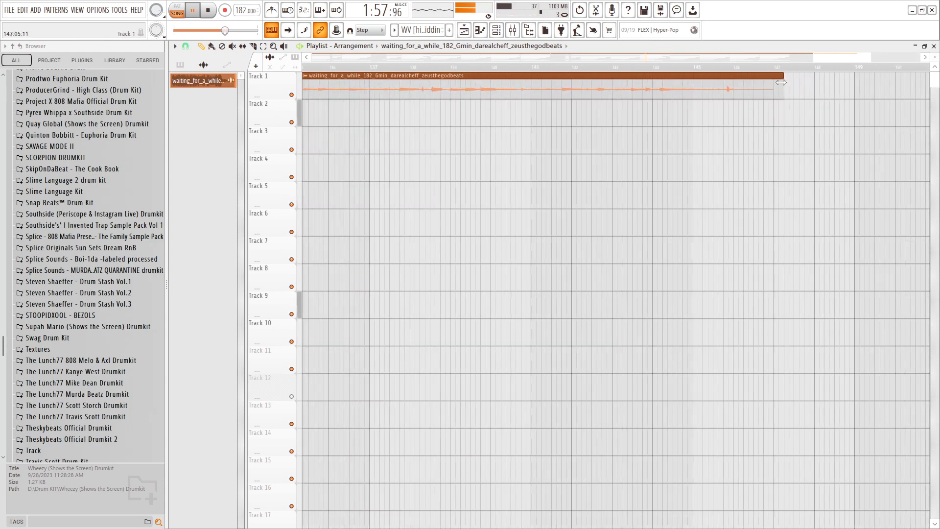
{"action": "scroll", "coordinate": [767, 79], "scroll_direction": "down", "scroll_amount": 6}
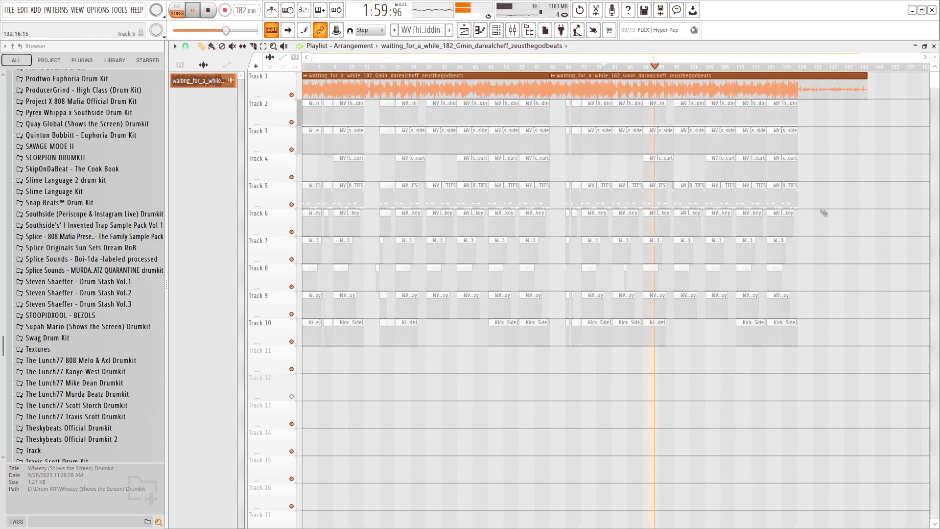
Create an automation clip for the Sample mixer track's volume.
{"action": "left_click", "coordinate": [513, 30]}
{"action": "left_click", "coordinate": [225, 208]}
{"action": "right_click", "coordinate": [233, 373]}
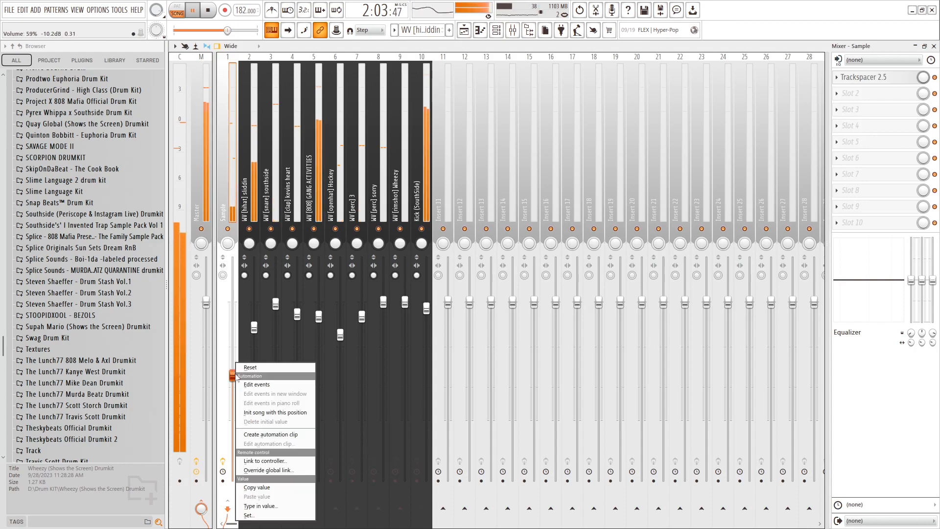
{"action": "left_click", "coordinate": [274, 435]}
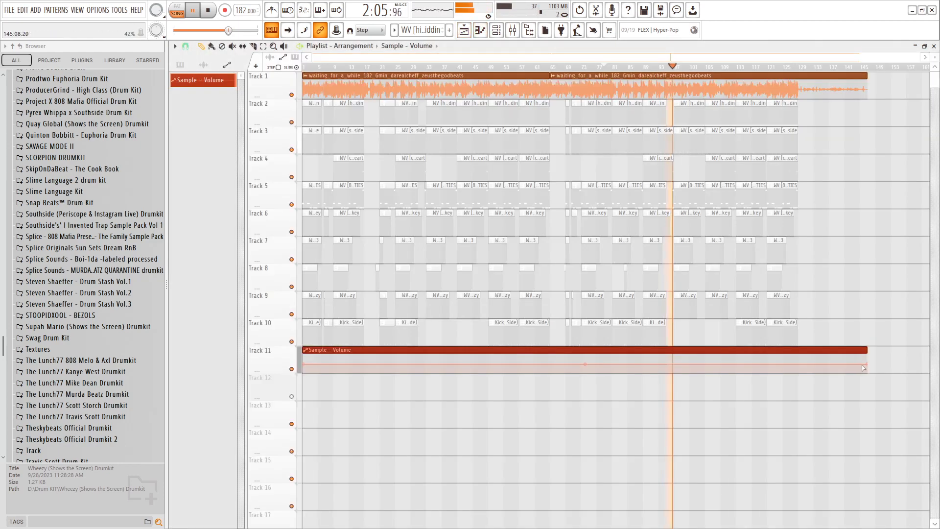
Copy the Sample - Volume automation's end value and paste it (47%) onto a new point at bar 129.
{"action": "right_click", "coordinate": [867, 364]}
{"action": "left_click", "coordinate": [895, 496]}
{"action": "scroll", "coordinate": [643, 368], "scroll_direction": "up", "scroll_amount": 5}
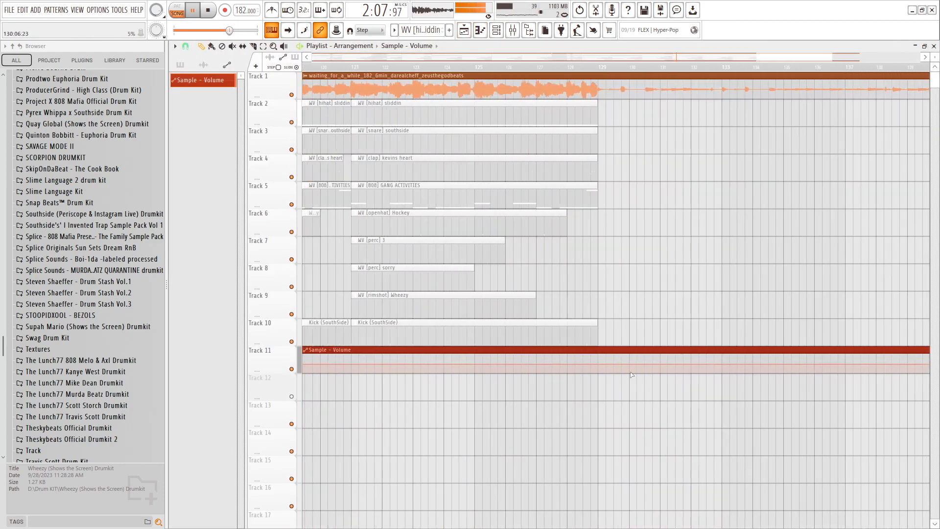
{"action": "right_click", "coordinate": [643, 368]}
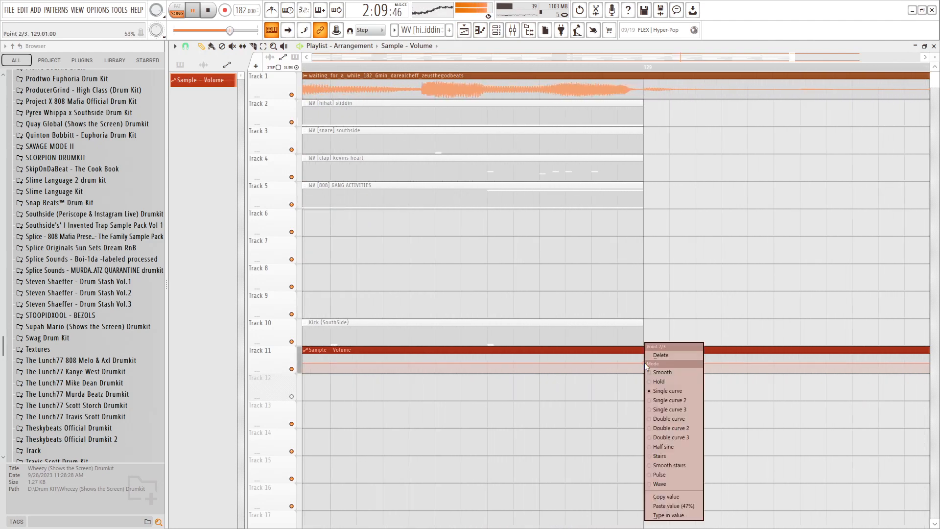
{"action": "left_click", "coordinate": [684, 508]}
Raise a second automation point at bar 129 to 79% and paste its value onto the end point for a level outro.
{"action": "scroll", "coordinate": [646, 362], "scroll_direction": "up", "scroll_amount": 3}
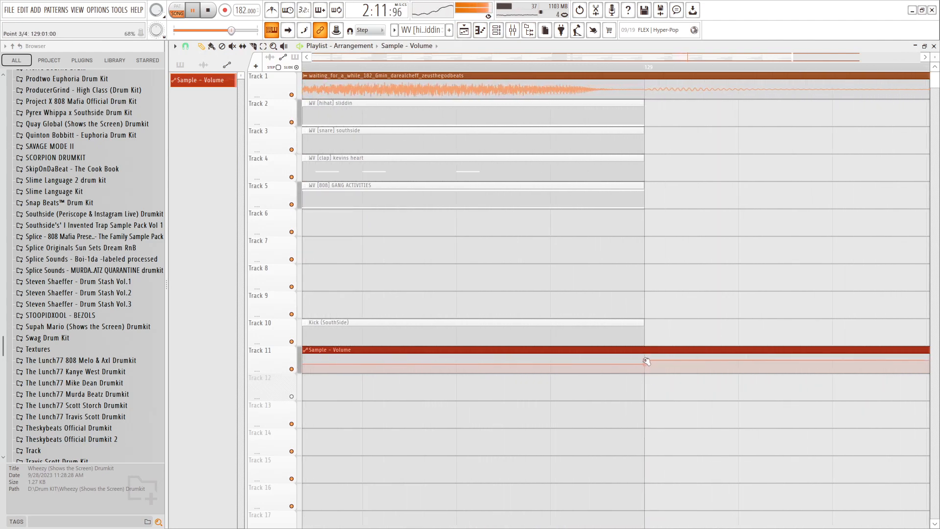
{"action": "right_click", "coordinate": [646, 360]}
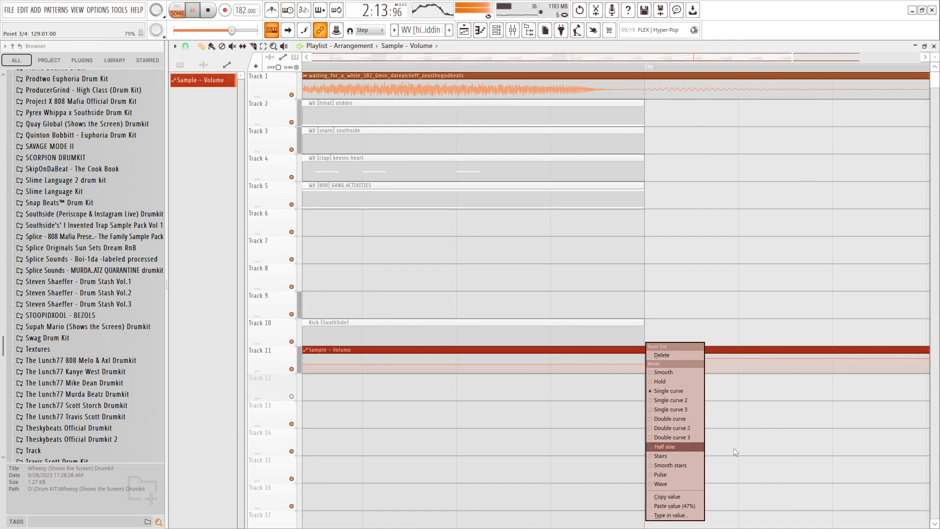
{"action": "left_click", "coordinate": [681, 498]}
{"action": "scroll", "coordinate": [606, 275], "scroll_direction": "down", "scroll_amount": 3}
{"action": "left_click", "coordinate": [536, 74]}
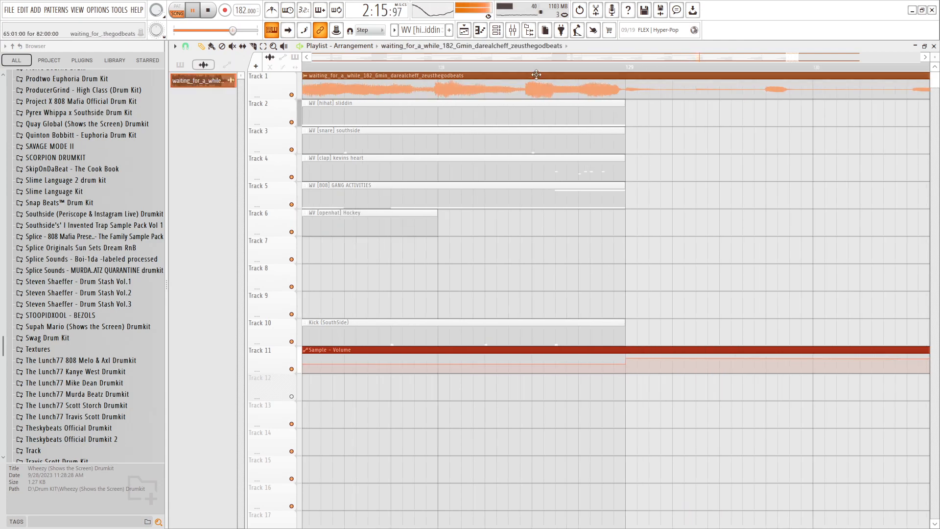
{"action": "scroll", "coordinate": [637, 220], "scroll_direction": "down", "scroll_amount": 6}
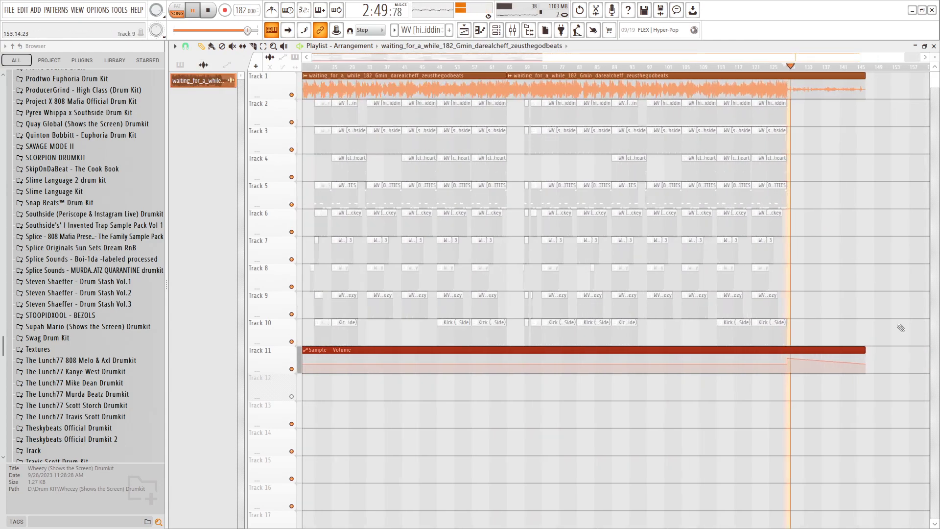
{"action": "right_click", "coordinate": [727, 364]}
{"action": "left_click", "coordinate": [761, 506]}
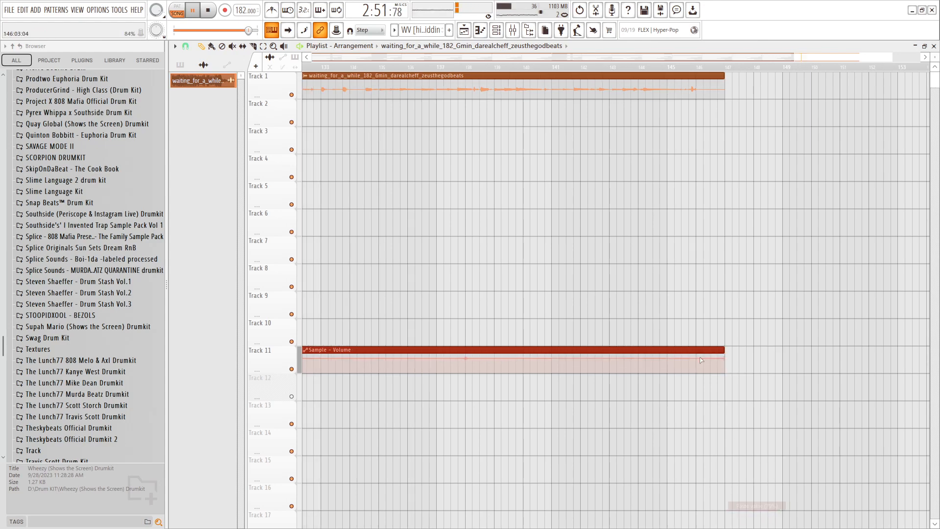
Check the Sample track's fader in the mixer during the outro and again while playing from the song's start.
{"action": "scroll", "coordinate": [636, 275], "scroll_direction": "down", "scroll_amount": 10}
{"action": "left_click", "coordinate": [512, 30]}
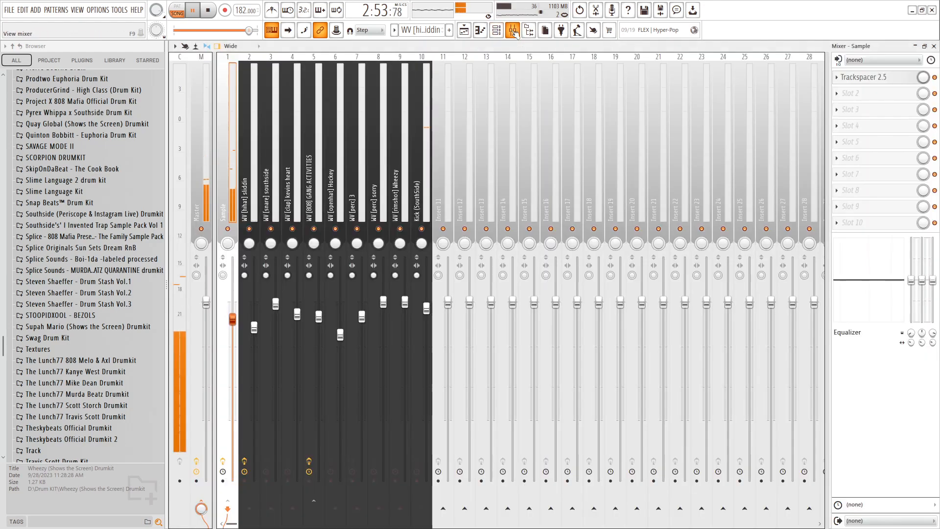
{"action": "key", "text": "F9"}
{"action": "key", "text": "space"}
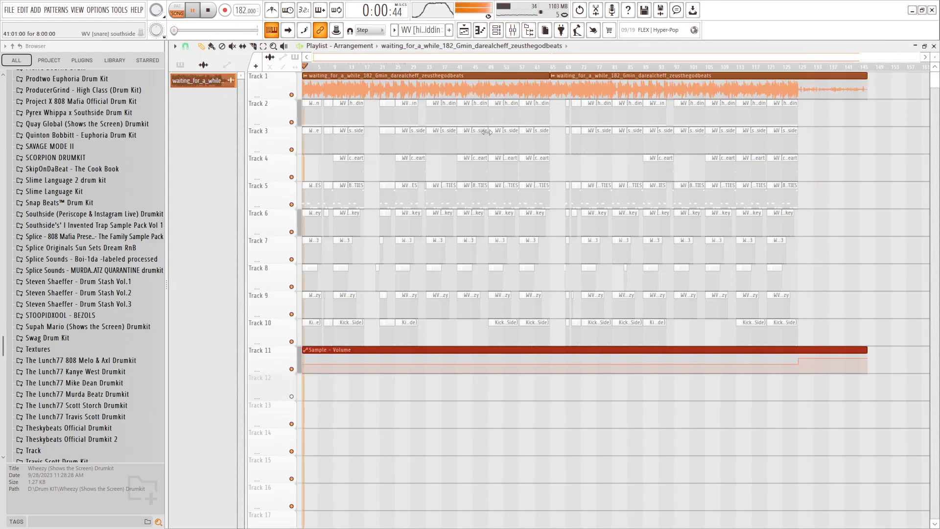
{"action": "left_click", "coordinate": [512, 30]}
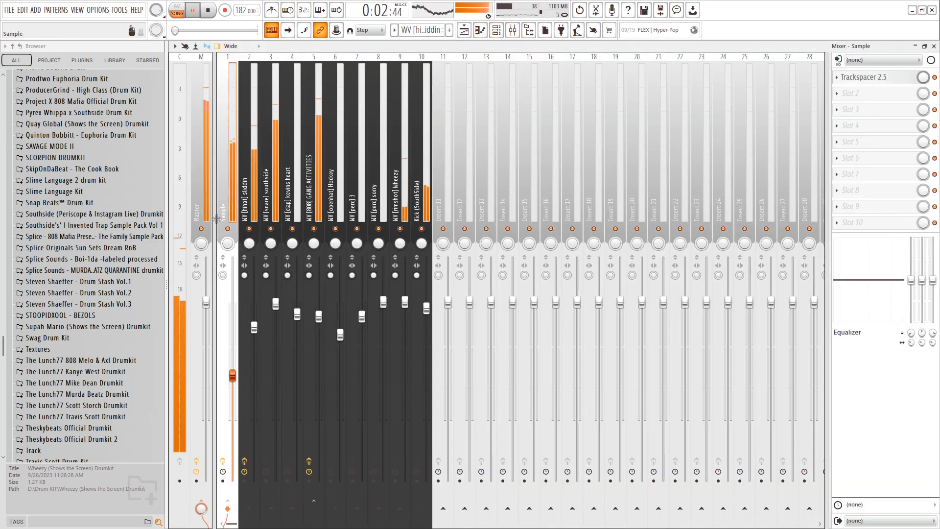
{"action": "key", "text": "F9"}
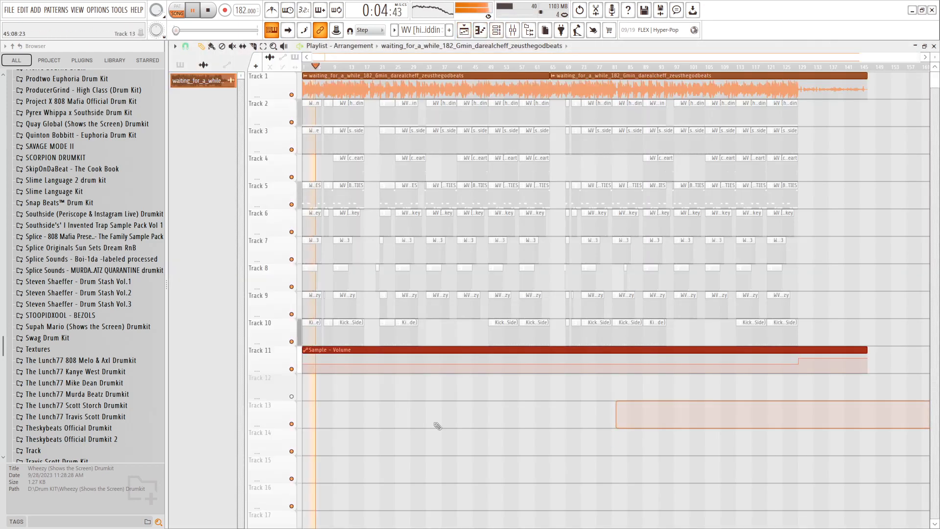
Shrink the volume automation track and delete the [perc] sorry clips at bars 33, 41, 97 and 105 on track 8.
{"action": "left_click_drag", "start_coordinate": [283, 368], "coordinate": [283, 357]}
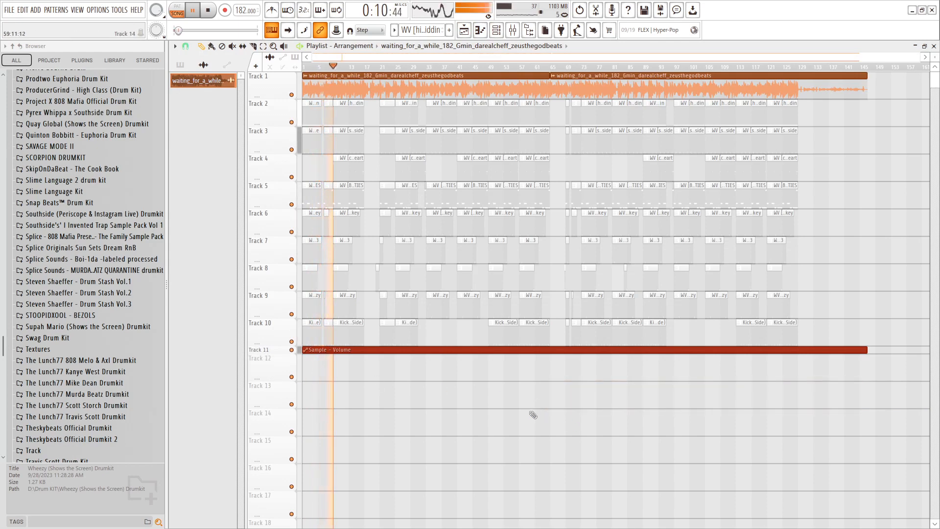
{"action": "scroll", "coordinate": [368, 321], "scroll_direction": "up", "scroll_amount": 2}
{"action": "scroll", "coordinate": [431, 316], "scroll_direction": "up", "scroll_amount": 2}
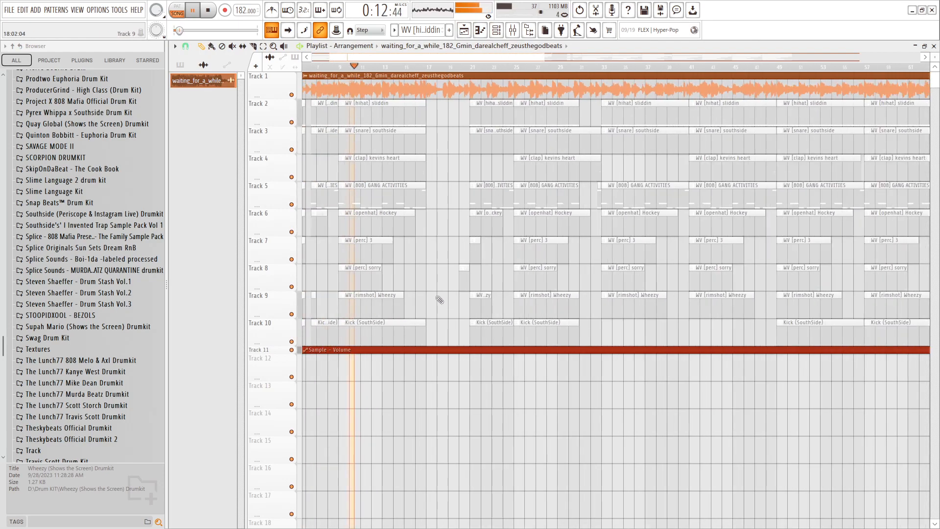
{"action": "scroll", "coordinate": [503, 287], "scroll_direction": "up", "scroll_amount": 2}
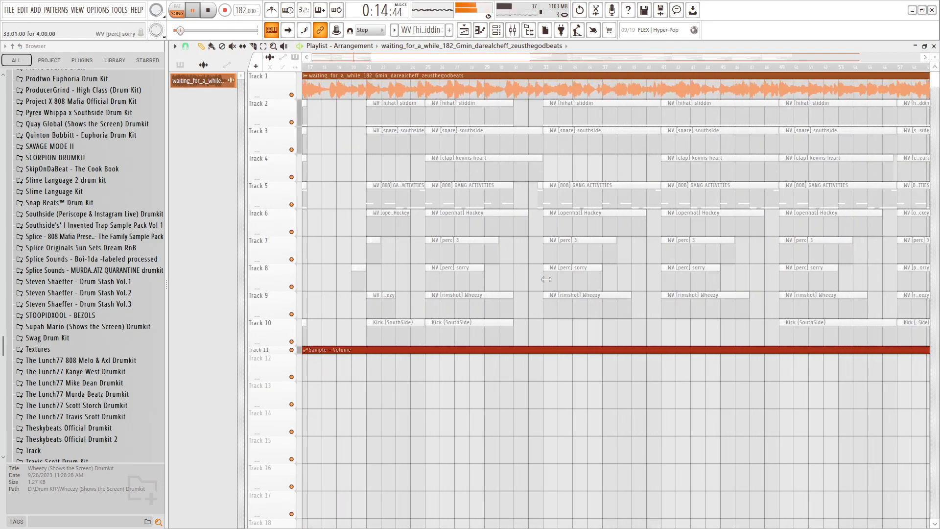
{"action": "scroll", "coordinate": [546, 279], "scroll_direction": "down", "scroll_amount": 2}
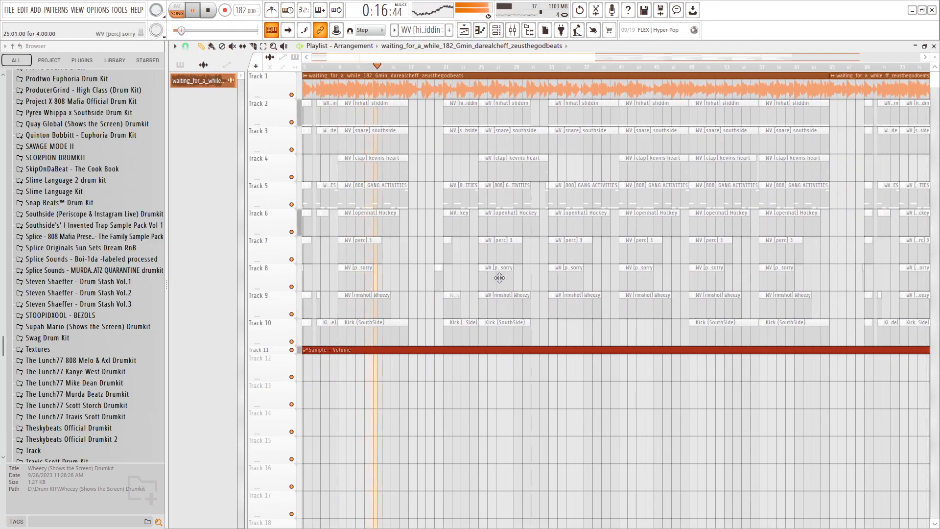
{"action": "scroll", "coordinate": [509, 277], "scroll_direction": "up", "scroll_amount": 3}
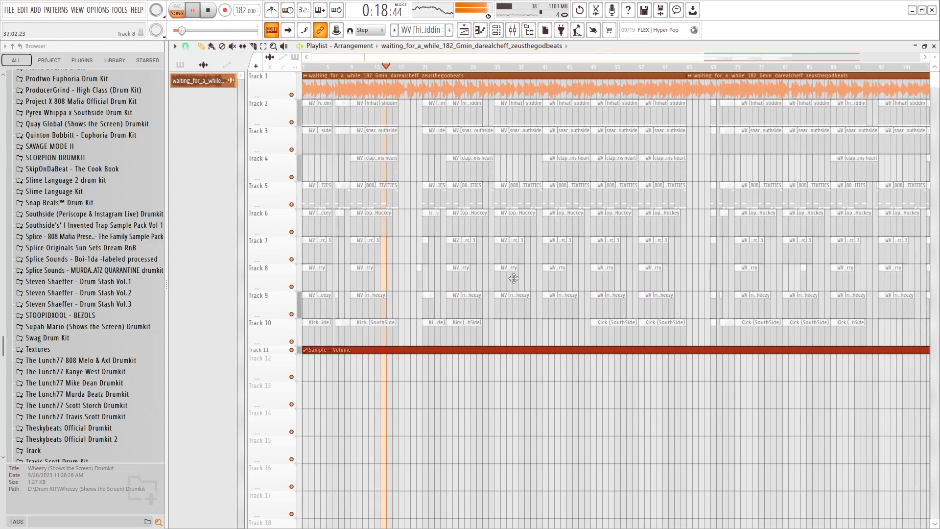
{"action": "scroll", "coordinate": [538, 278], "scroll_direction": "down", "scroll_amount": 5}
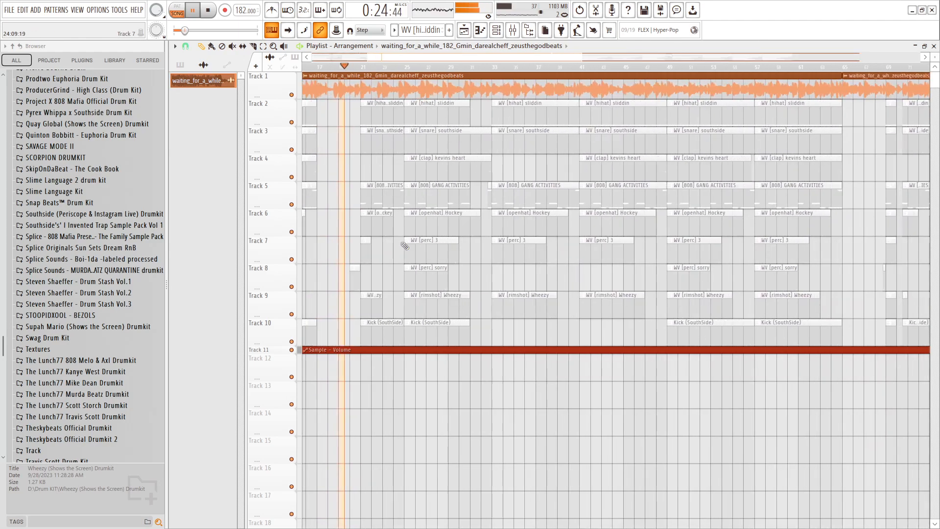
{"action": "right_click", "coordinate": [405, 224]}
{"action": "right_click", "coordinate": [439, 224]}
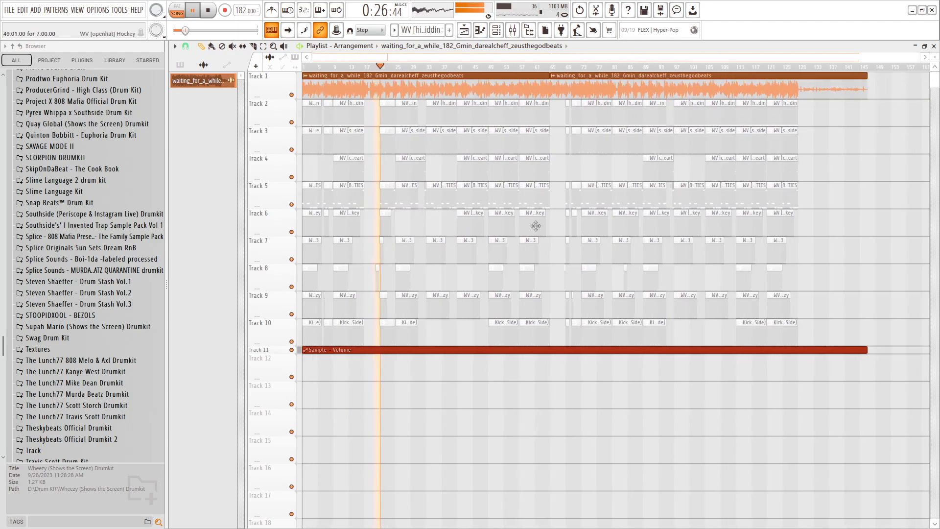
{"action": "key", "text": "ctrl+z"}
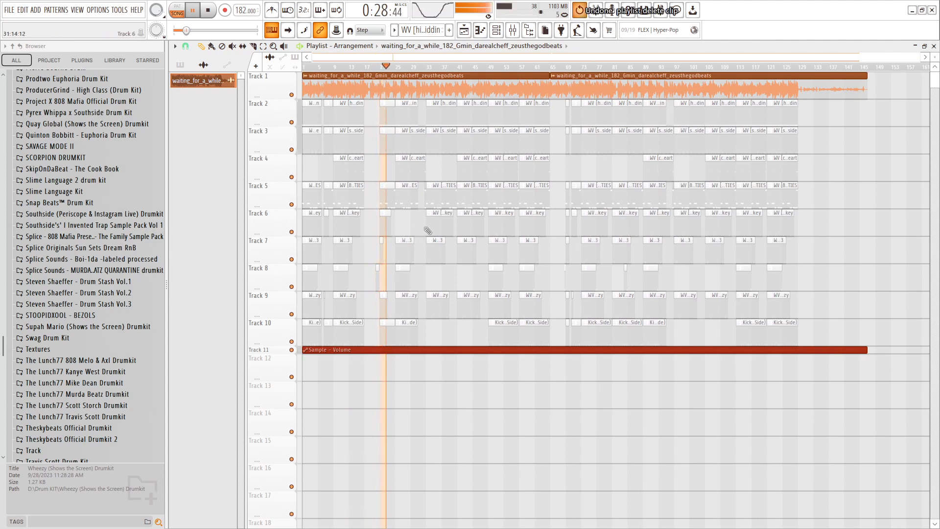
{"action": "key", "text": "ctrl+z"}
{"action": "right_click", "coordinate": [450, 230]}
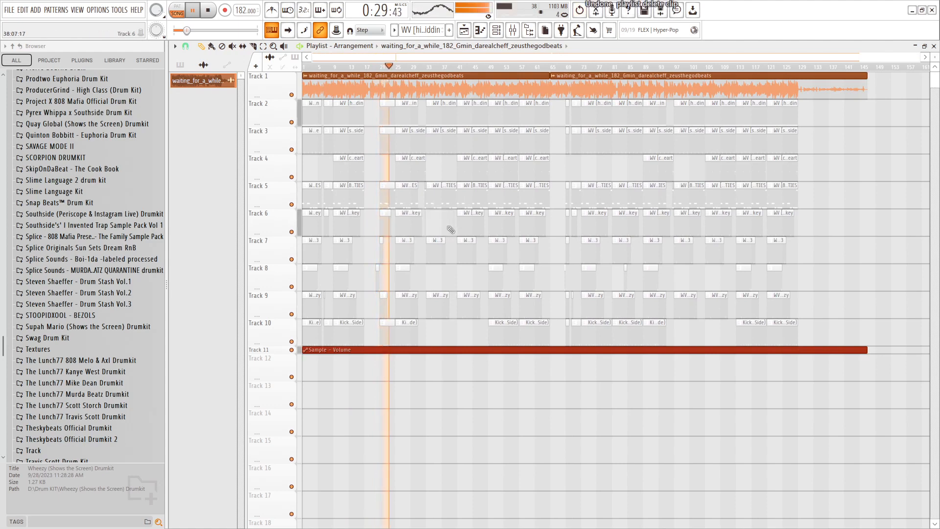
{"action": "right_click", "coordinate": [482, 225]}
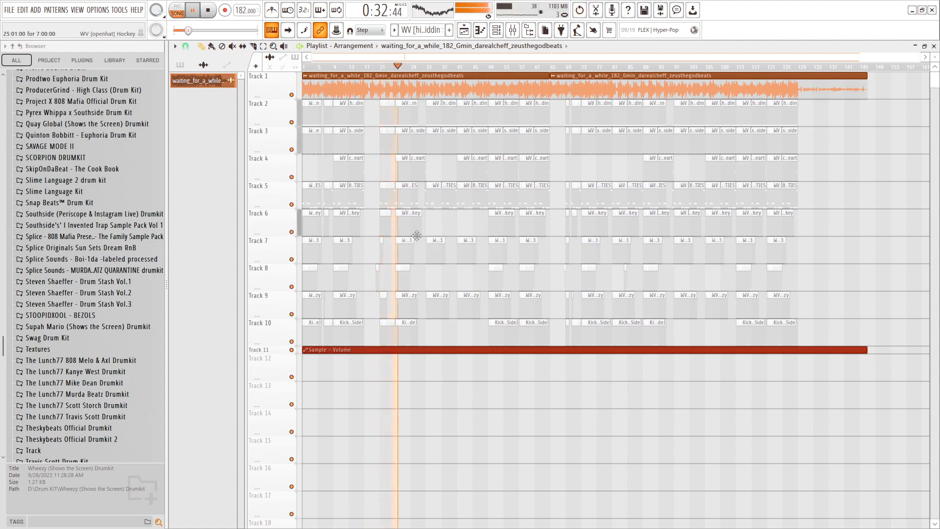
{"action": "key", "text": "ctrl+z"}
{"action": "key", "text": "ctrl+z"}
Delete the openhat clips at bars 21, 25, 49, 57, 81, 89, 113 and 121 on track 6.
{"action": "right_click", "coordinate": [405, 225]}
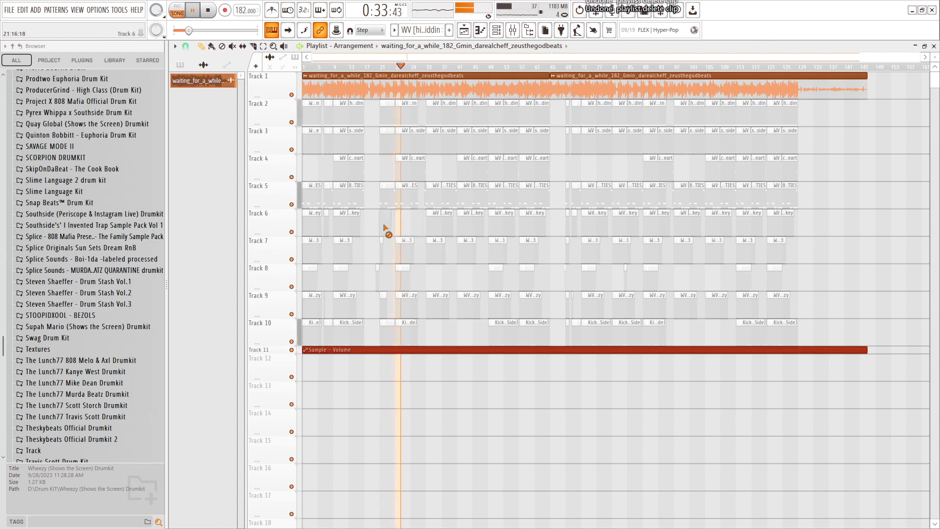
{"action": "right_click", "coordinate": [504, 229]}
{"action": "right_click", "coordinate": [534, 227]}
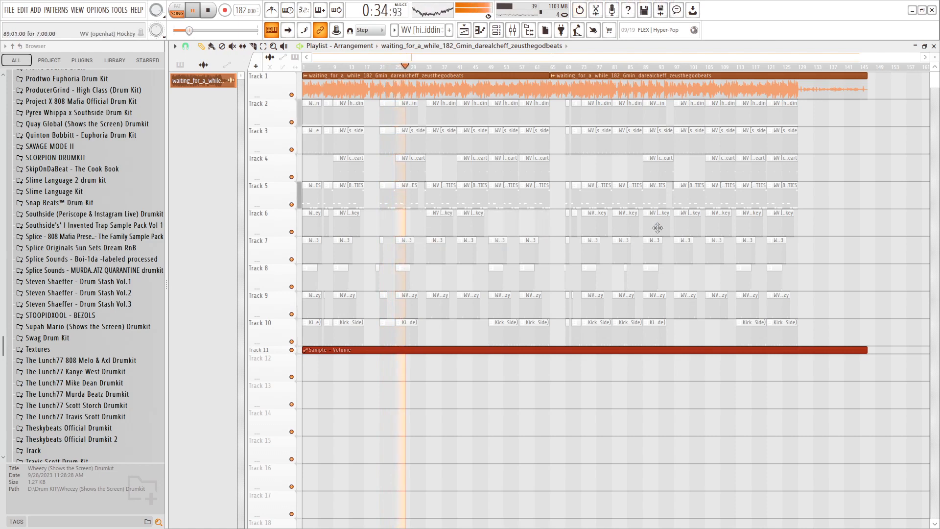
{"action": "right_click", "coordinate": [633, 229]}
{"action": "right_click", "coordinate": [656, 228]}
{"action": "right_click", "coordinate": [749, 228]}
{"action": "right_click", "coordinate": [780, 228]}
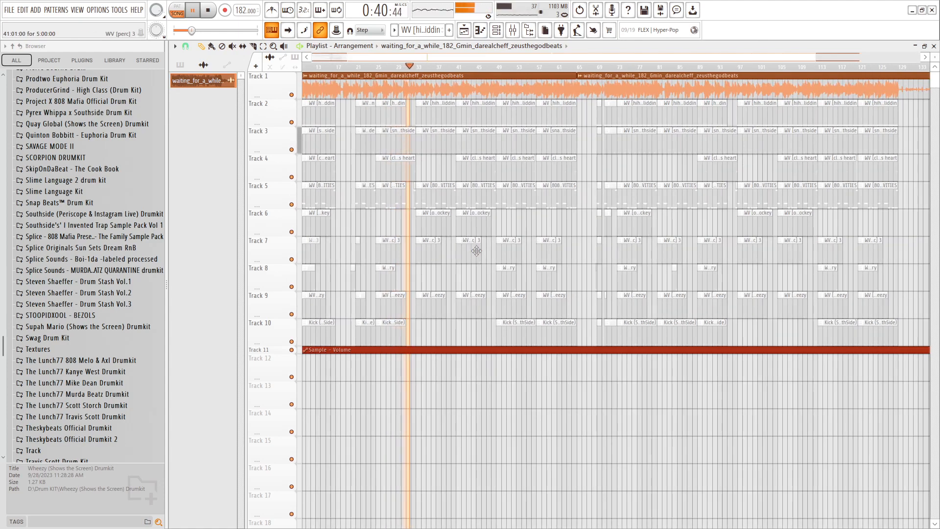
Trim the end of the snare clip starting at bar 25 back to bar 31, level with the end of the hihat clip.
{"action": "scroll", "coordinate": [500, 308], "scroll_direction": "up", "scroll_amount": 8}
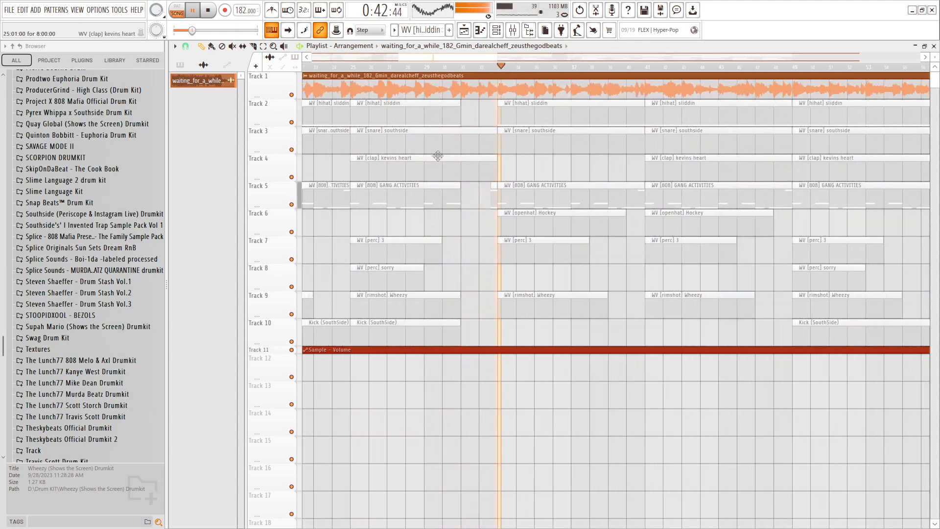
{"action": "scroll", "coordinate": [522, 133], "scroll_direction": "up", "scroll_amount": 2}
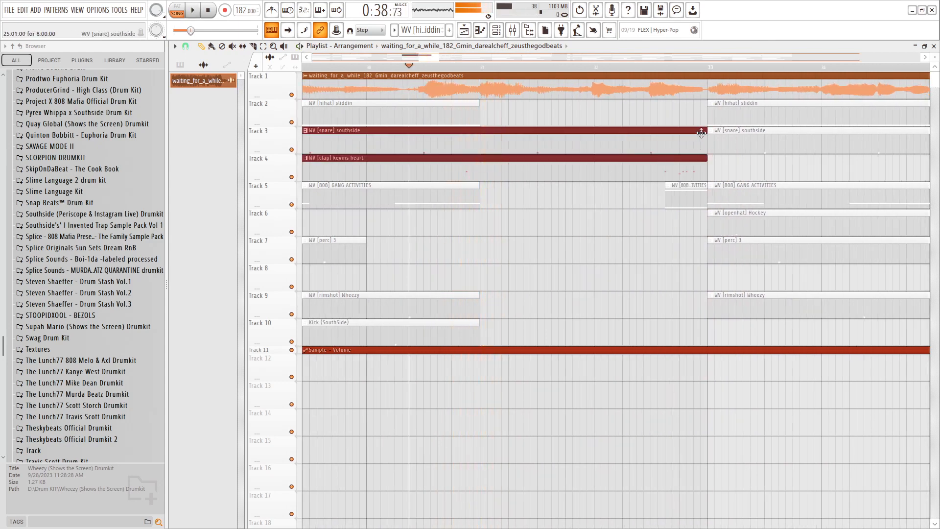
{"action": "left_click_drag", "start_coordinate": [707, 137], "coordinate": [481, 141]}
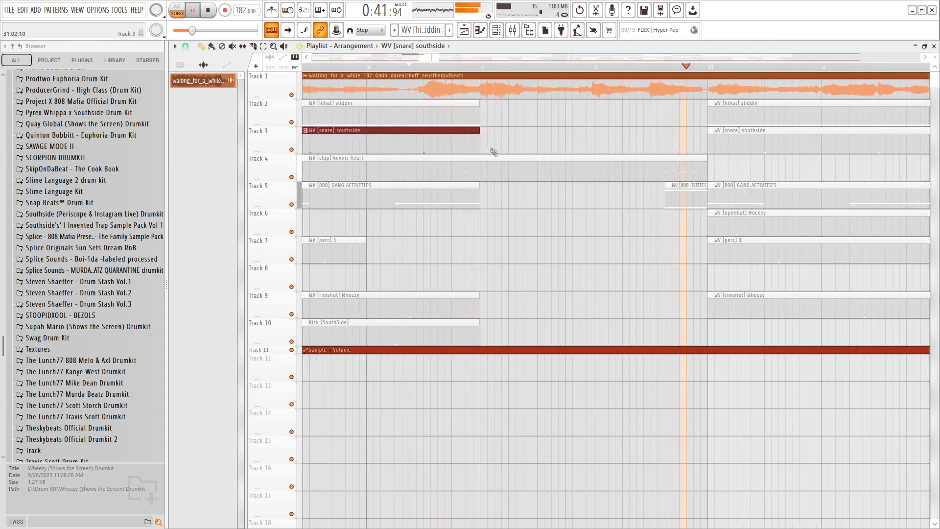
Trim the end of the snare clip starting at bar 89 back to bar 95, level with the end of the hihat clip.
{"action": "scroll", "coordinate": [546, 189], "scroll_direction": "down", "scroll_amount": 6}
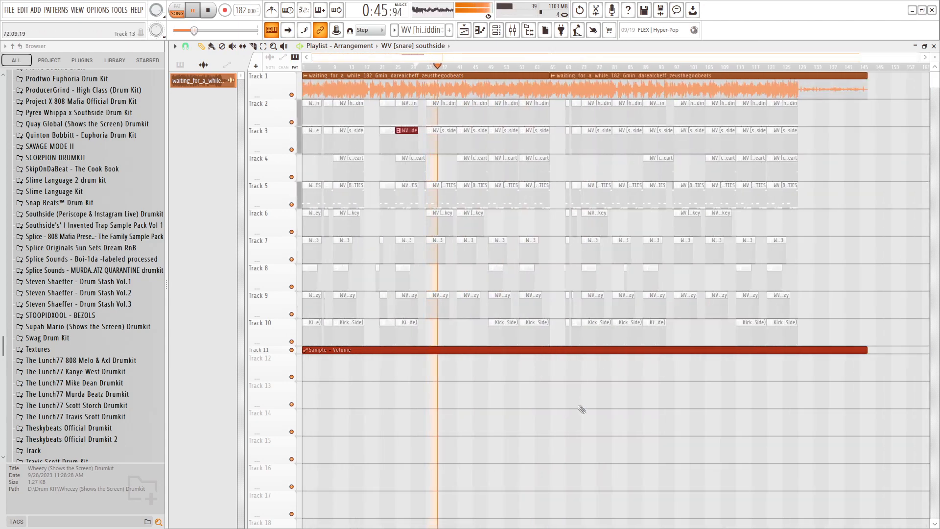
{"action": "scroll", "coordinate": [721, 225], "scroll_direction": "up", "scroll_amount": 8}
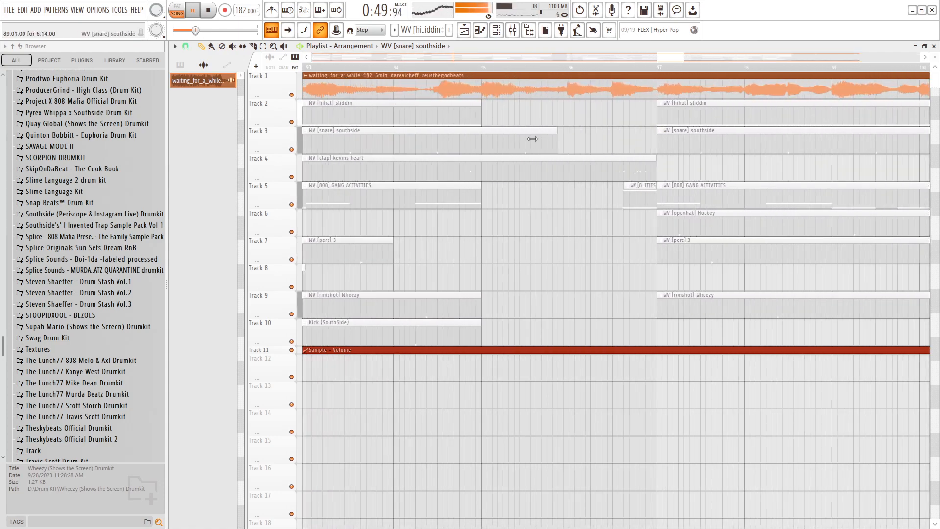
{"action": "scroll", "coordinate": [479, 224], "scroll_direction": "down", "scroll_amount": 3}
{"action": "scroll", "coordinate": [479, 224], "scroll_direction": "down", "scroll_amount": 5}
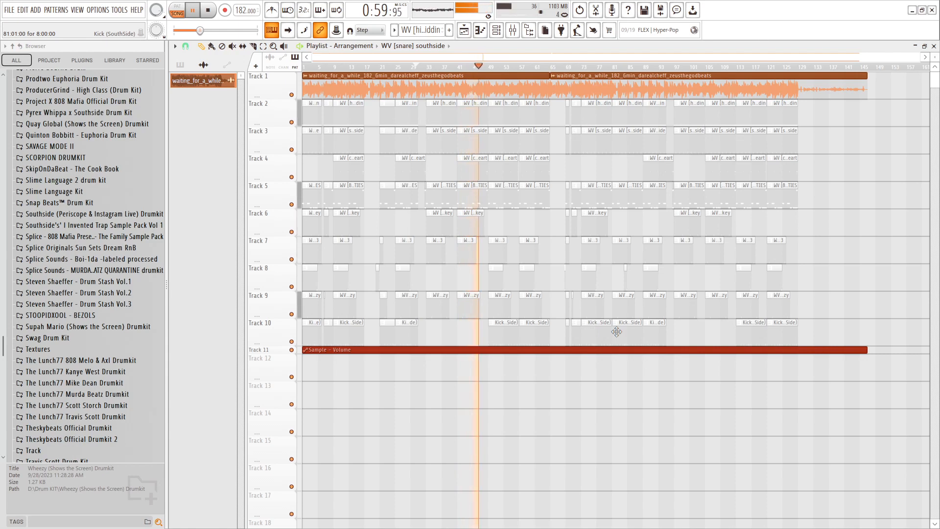
Add an 8-bar [clap] kevins heart clip at bar 73 on track 4.
{"action": "left_click", "coordinate": [590, 400]}
{"action": "right_click", "coordinate": [590, 400]}
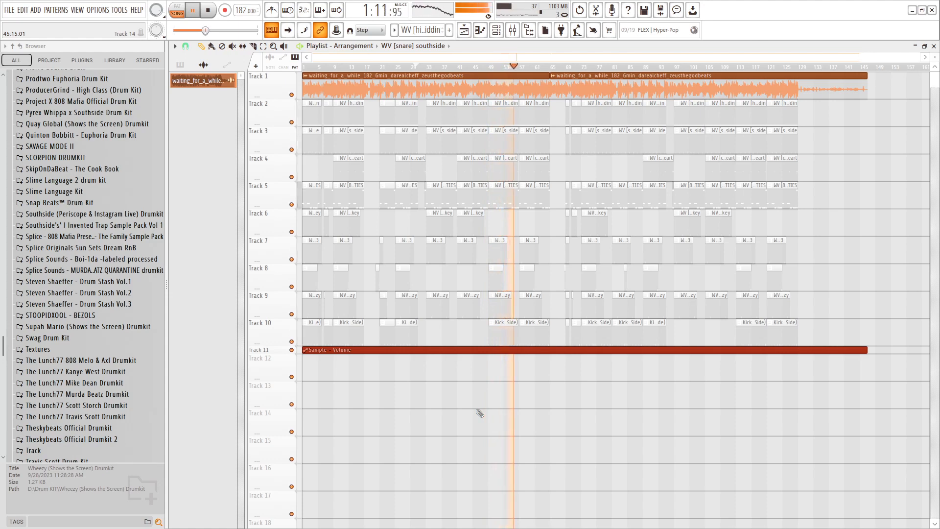
{"action": "left_click", "coordinate": [347, 173]}
{"action": "scroll", "coordinate": [542, 171], "scroll_direction": "up", "scroll_amount": 5, "text": "ctrl"}
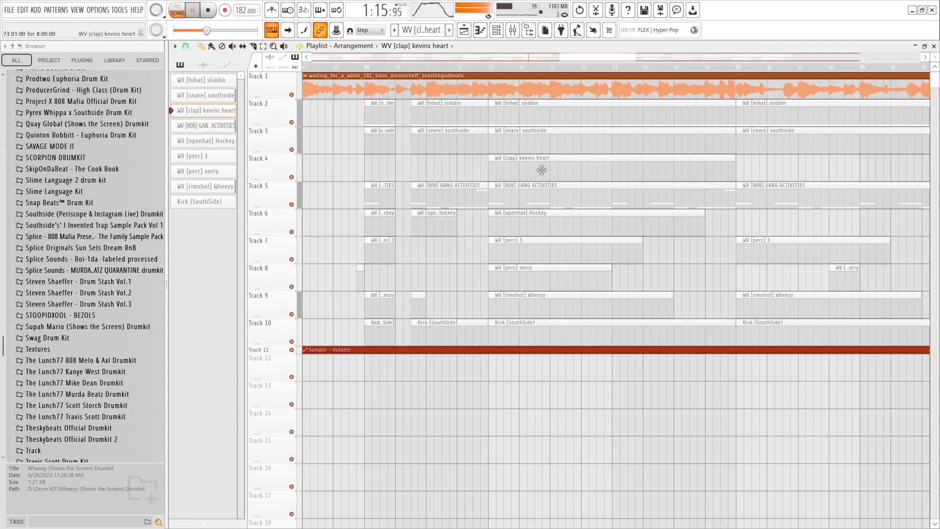
{"action": "scroll", "coordinate": [543, 171], "scroll_direction": "down", "scroll_amount": 5, "text": "ctrl"}
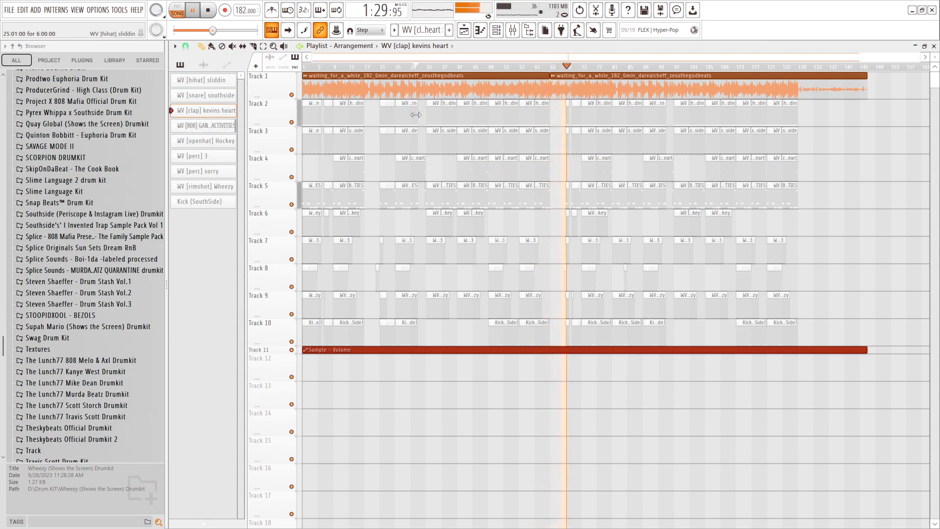
Trim the end of the hihat clip starting at bar 41 back to a length of 7 bars, level with the end of the openhat clip.
{"action": "left_click", "coordinate": [466, 116]}
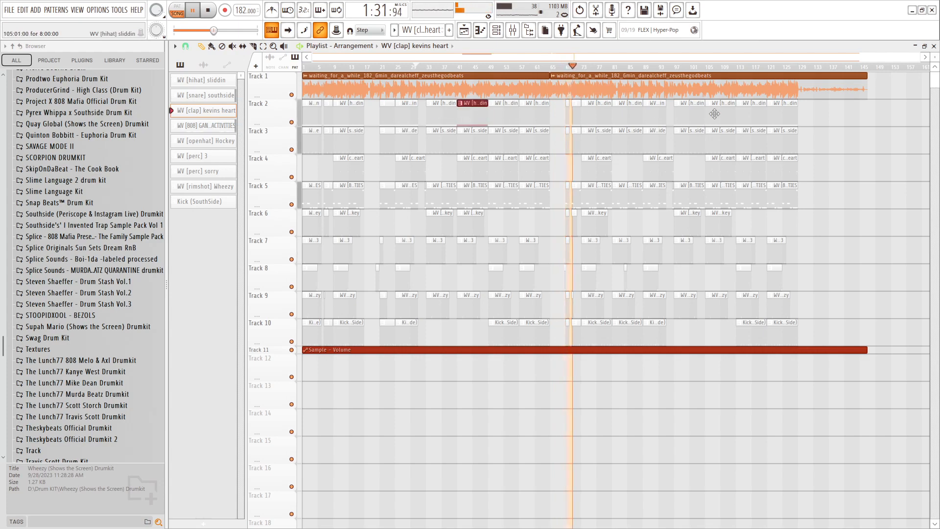
{"action": "scroll", "coordinate": [500, 115], "scroll_direction": "up", "scroll_amount": 5}
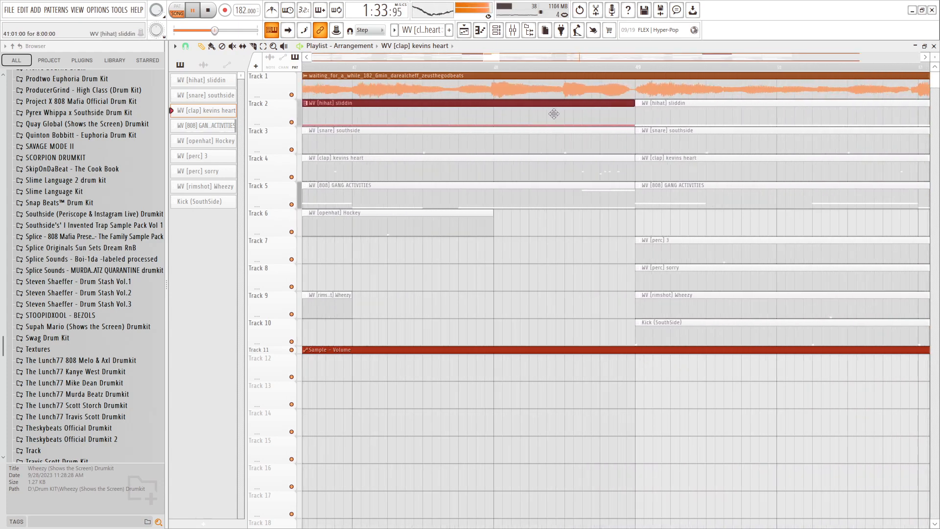
{"action": "left_click_drag", "start_coordinate": [628, 108], "coordinate": [485, 108]}
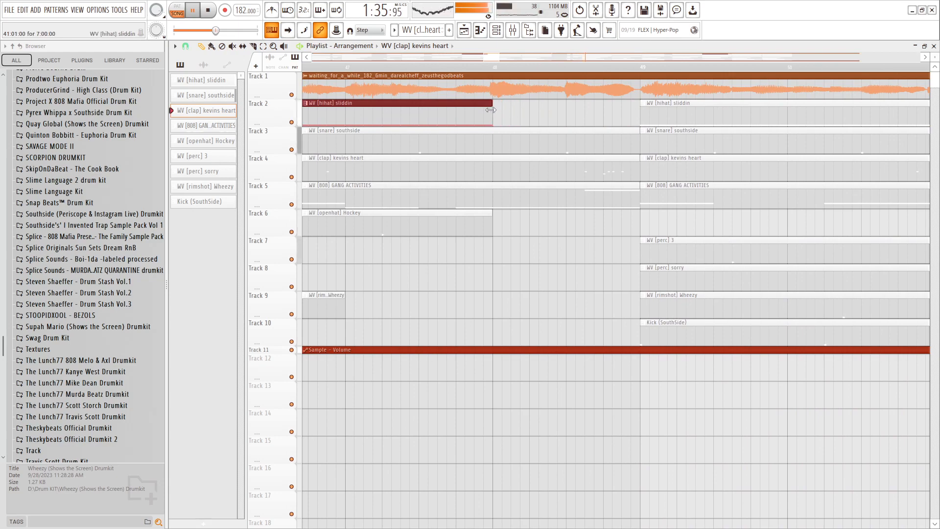
{"action": "scroll", "coordinate": [532, 346], "scroll_direction": "down", "scroll_amount": 6}
{"action": "left_click", "coordinate": [531, 412]}
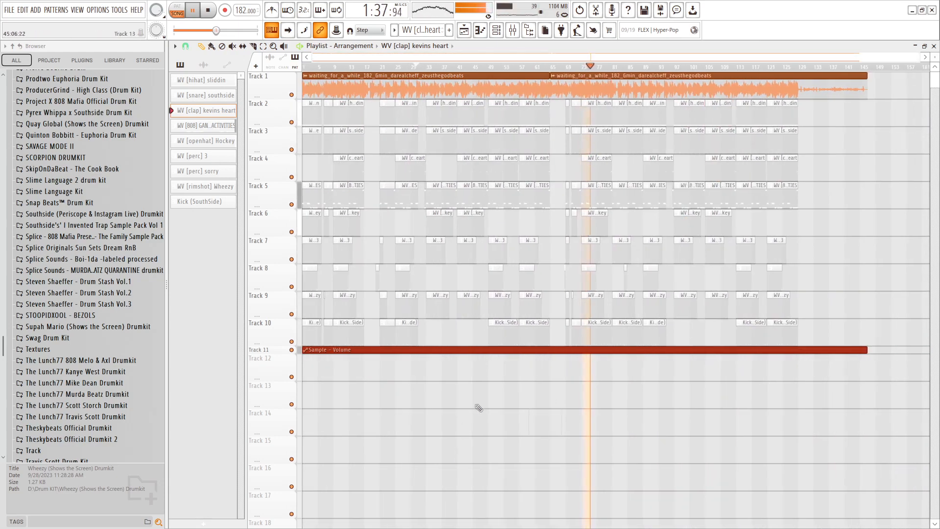